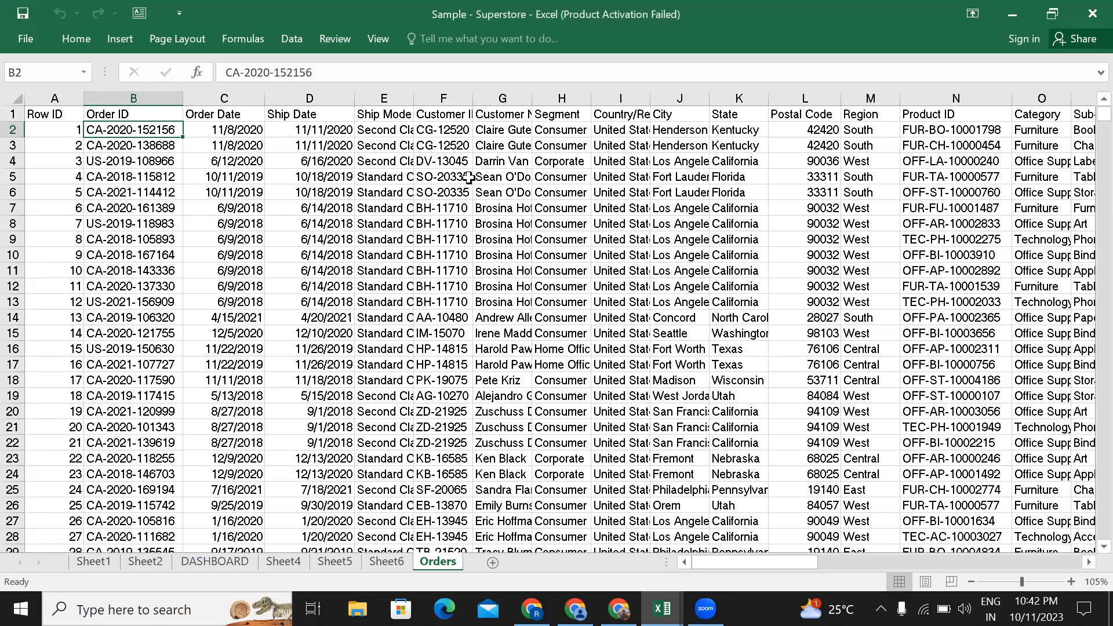
Step: Copy the range A1:M25 on the Orders sheet
{"action": "left_click", "coordinate": [61, 115]}
{"action": "mouse_move", "coordinate": [62, 115]}
{"action": "left_mouse_down"}
{"action": "mouse_move", "coordinate": [69, 138]}
{"action": "mouse_move", "coordinate": [255, 215]}
{"action": "mouse_move", "coordinate": [579, 304]}
{"action": "mouse_move", "coordinate": [872, 493]}
{"action": "left_mouse_up"}
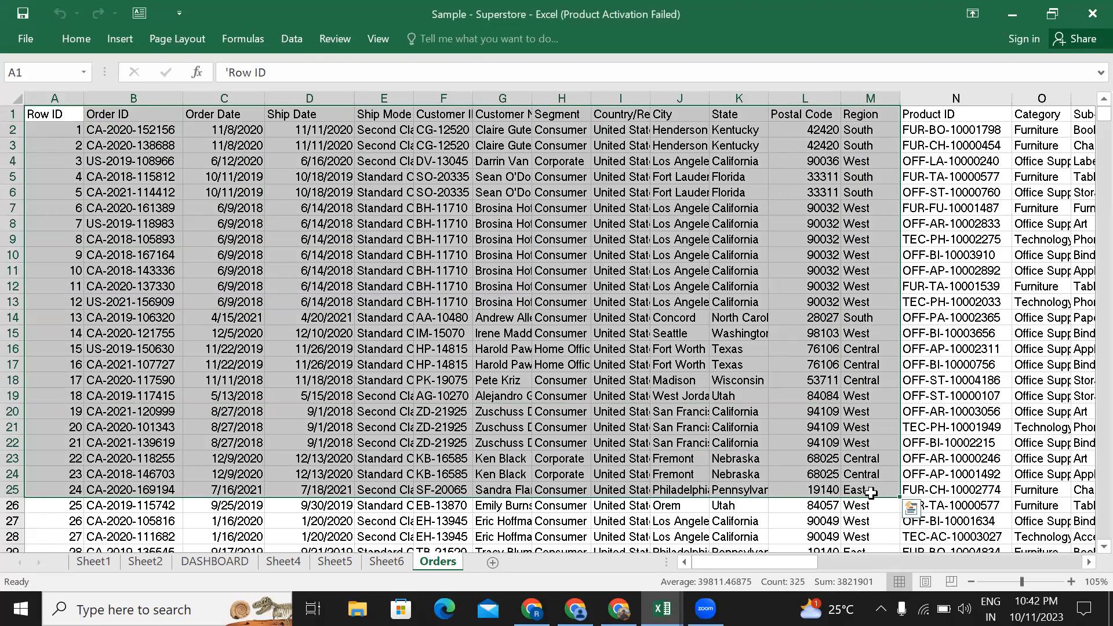
{"action": "key", "text": "ctrl+c"}
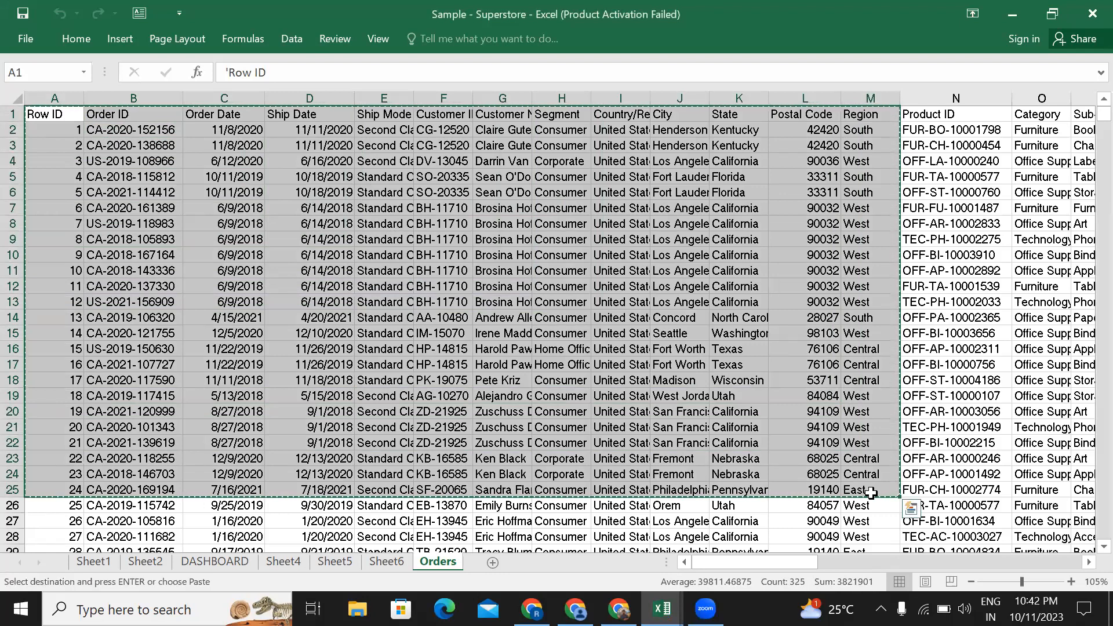
Step: Copy the larger range A1:O26 on the Orders sheet, then deselect it
{"action": "left_click", "coordinate": [409, 303]}
{"action": "left_click_drag", "start_coordinate": [52, 115], "coordinate": [386, 334]}
{"action": "left_click_drag", "start_coordinate": [545, 357], "coordinate": [1038, 508]}
{"action": "key", "text": "ctrl+c"}
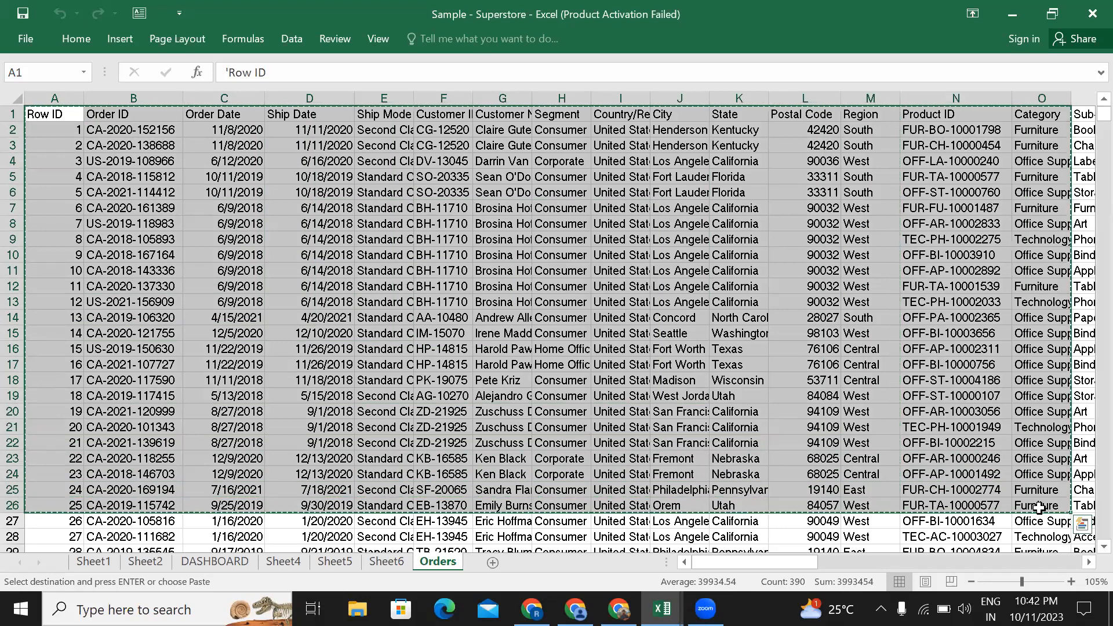
{"action": "left_click", "coordinate": [622, 256]}
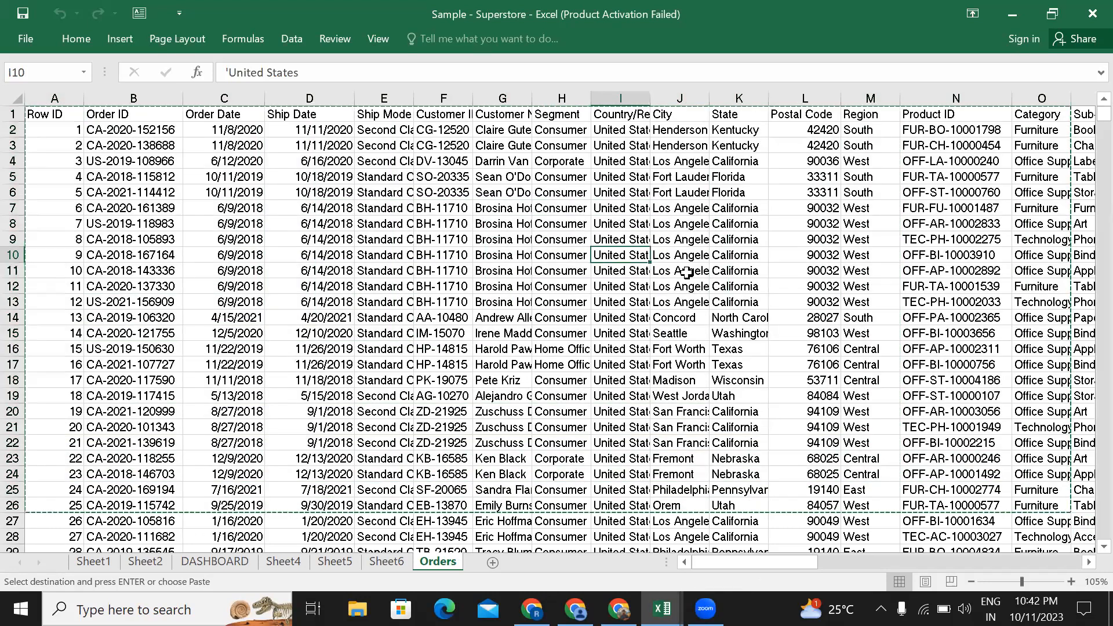
Step: Select the entire data table on the Orders sheet, from the Row ID column through the last column, and copy it
{"action": "scroll", "coordinate": [690, 278], "scroll_direction": "right", "scroll_amount": 3}
{"action": "scroll", "coordinate": [693, 282], "scroll_direction": "left", "scroll_amount": 3}
{"action": "scroll", "coordinate": [733, 313], "scroll_direction": "right", "scroll_amount": 2}
{"action": "scroll", "coordinate": [734, 313], "scroll_direction": "left", "scroll_amount": 2}
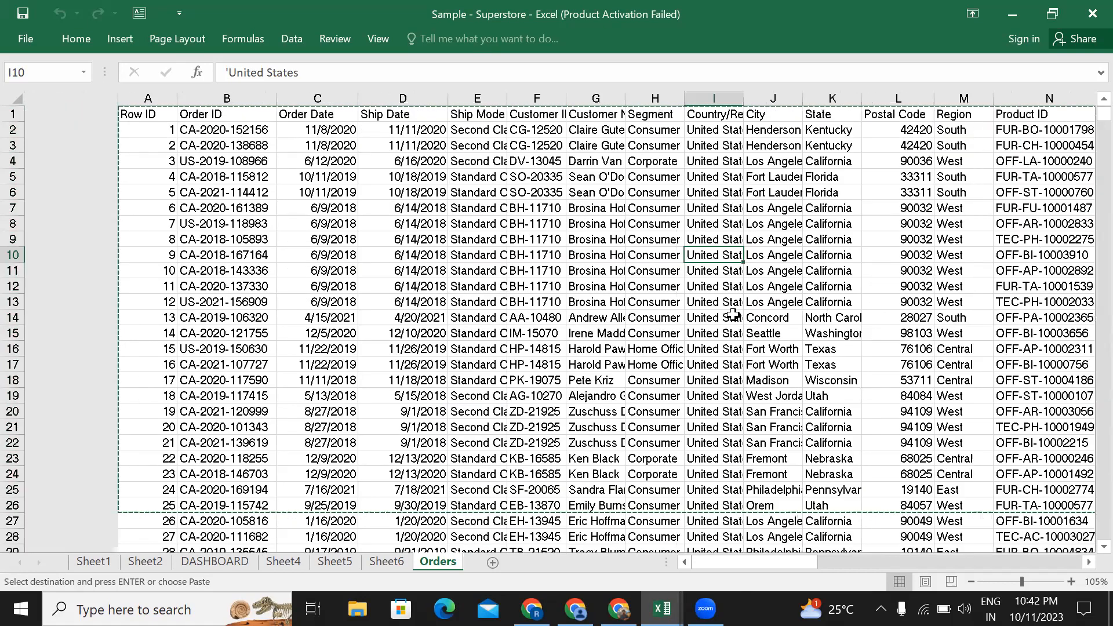
{"action": "scroll", "coordinate": [330, 217], "scroll_direction": "right", "scroll_amount": 1}
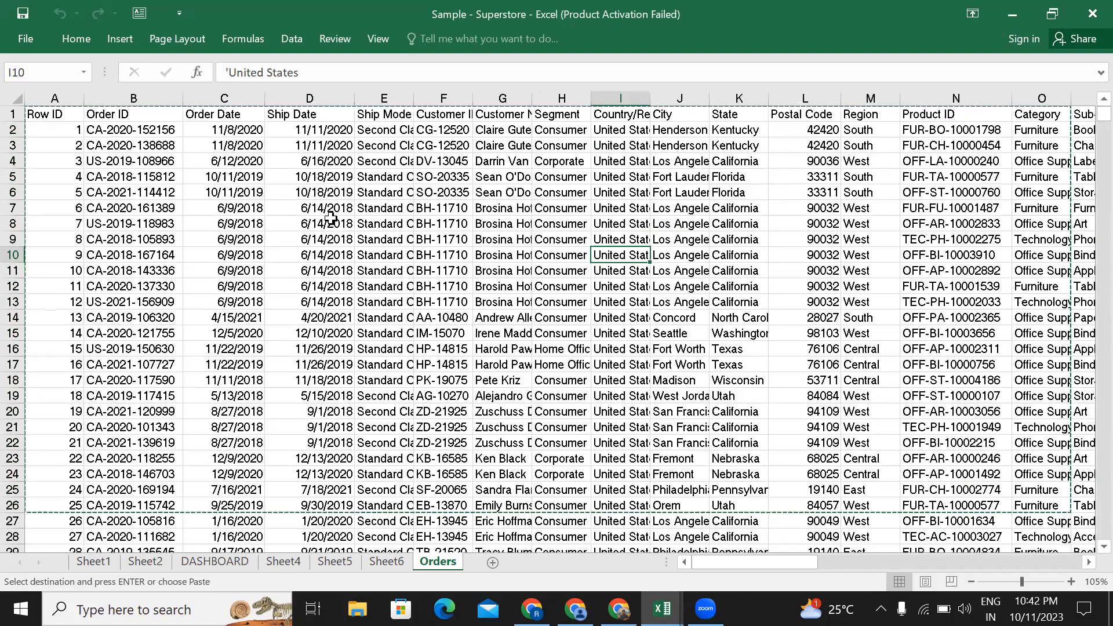
{"action": "key", "text": "ctrl+a"}
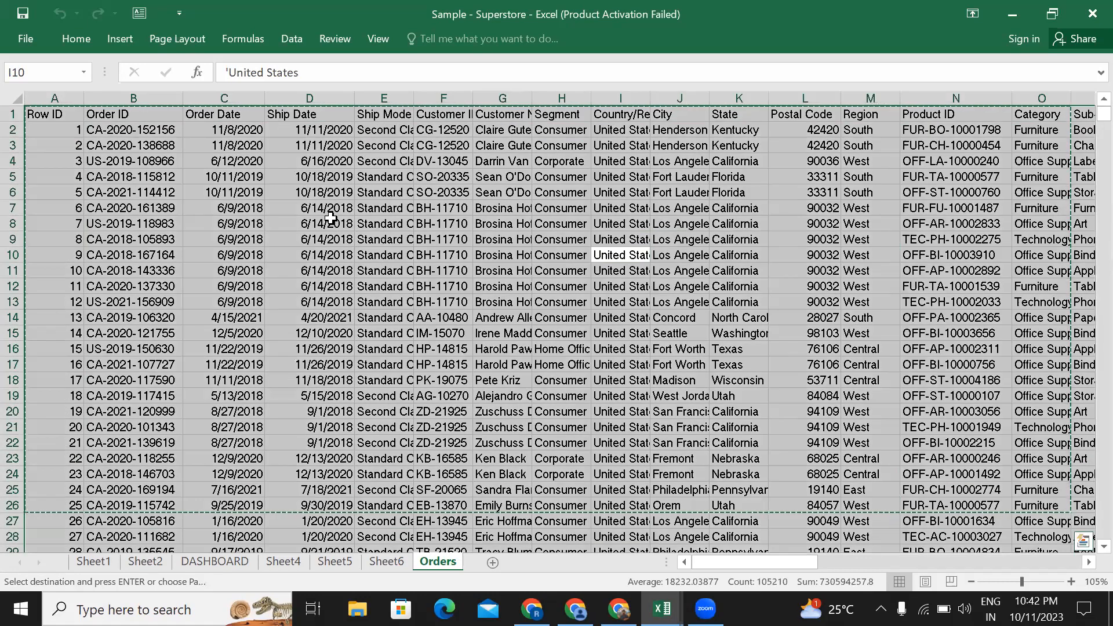
{"action": "scroll", "coordinate": [494, 187], "scroll_direction": "right", "scroll_amount": 2}
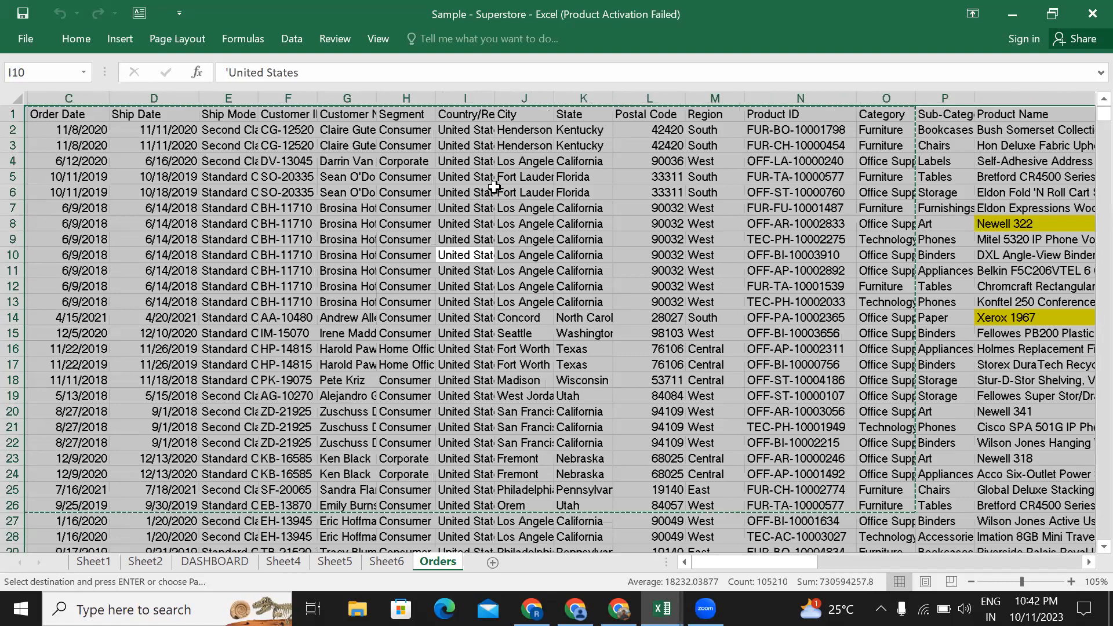
{"action": "scroll", "coordinate": [494, 187], "scroll_direction": "right", "scroll_amount": 10}
{"action": "scroll", "coordinate": [499, 192], "scroll_direction": "left", "scroll_amount": 12}
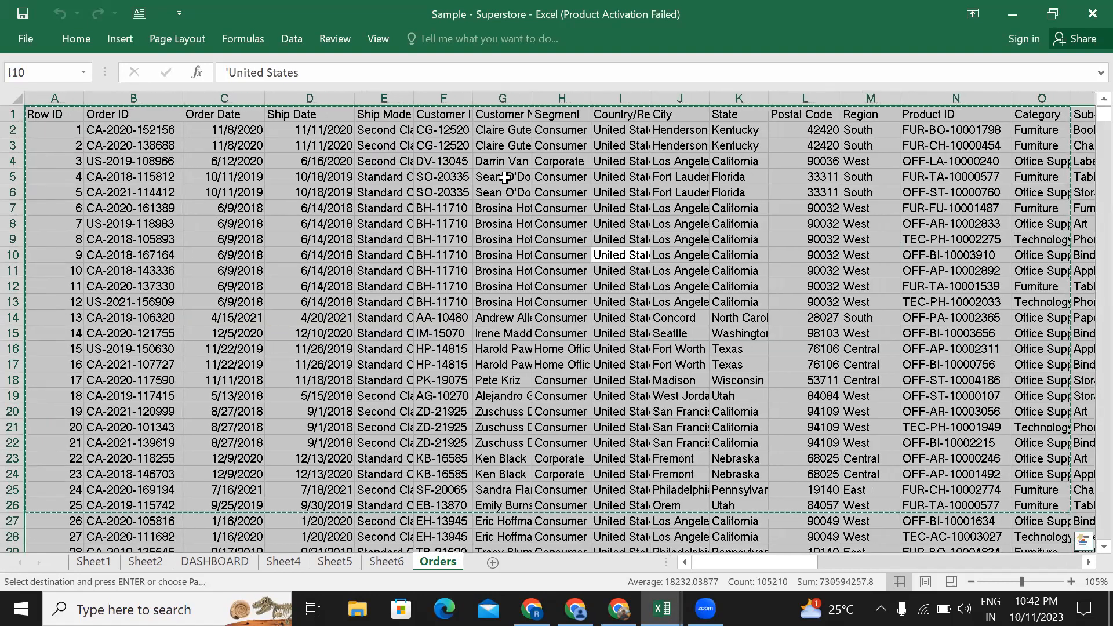
{"action": "scroll", "coordinate": [549, 226], "scroll_direction": "right", "scroll_amount": 12}
{"action": "scroll", "coordinate": [555, 226], "scroll_direction": "left", "scroll_amount": 11}
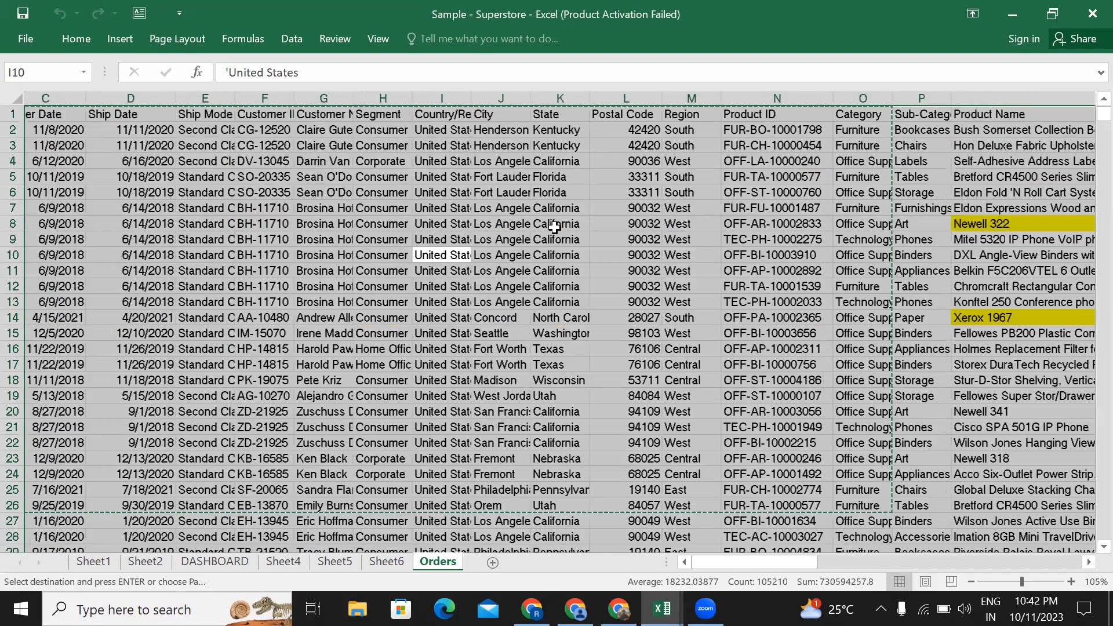
{"action": "scroll", "coordinate": [554, 227], "scroll_direction": "left", "scroll_amount": 1}
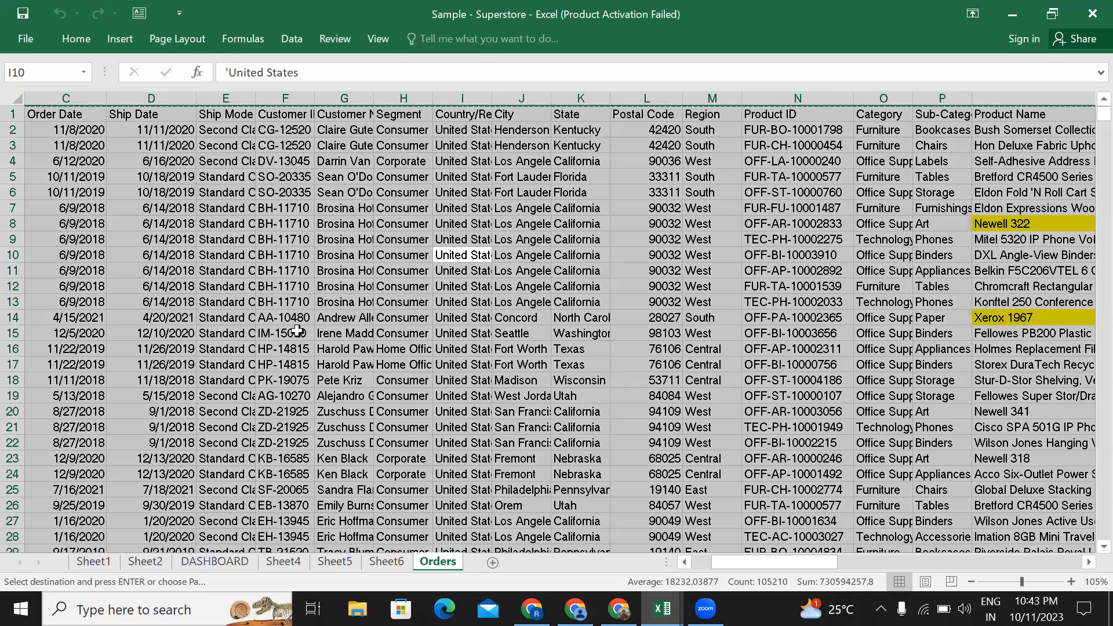
Step: Select all the Orders data again from a Customer ID cell and look over its columns and rows
{"action": "left_click", "coordinate": [279, 236]}
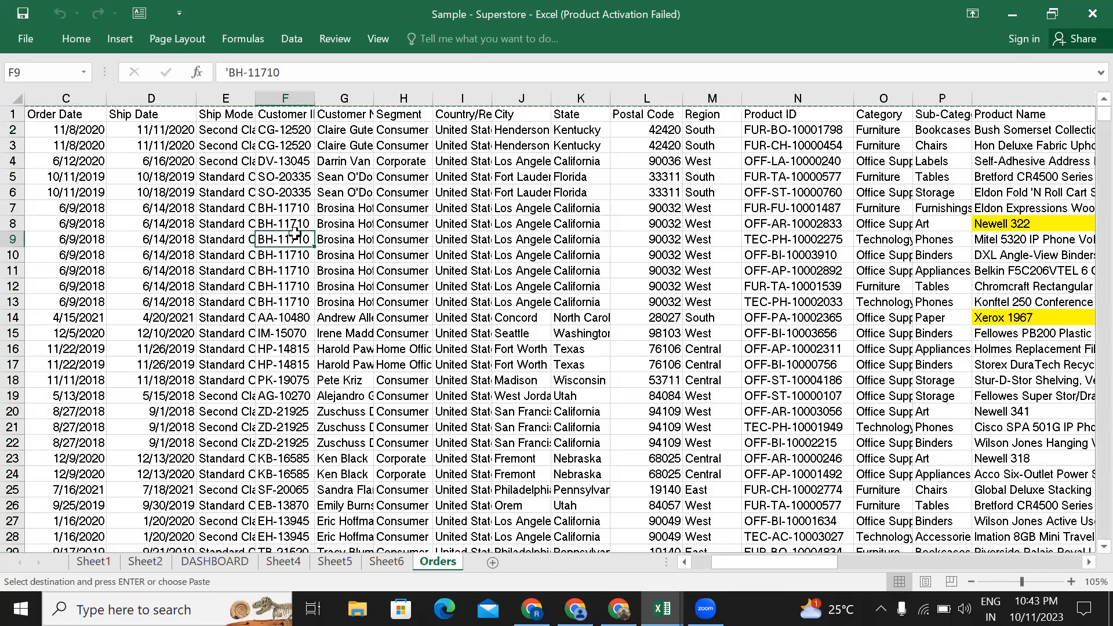
{"action": "key", "text": "ctrl+a"}
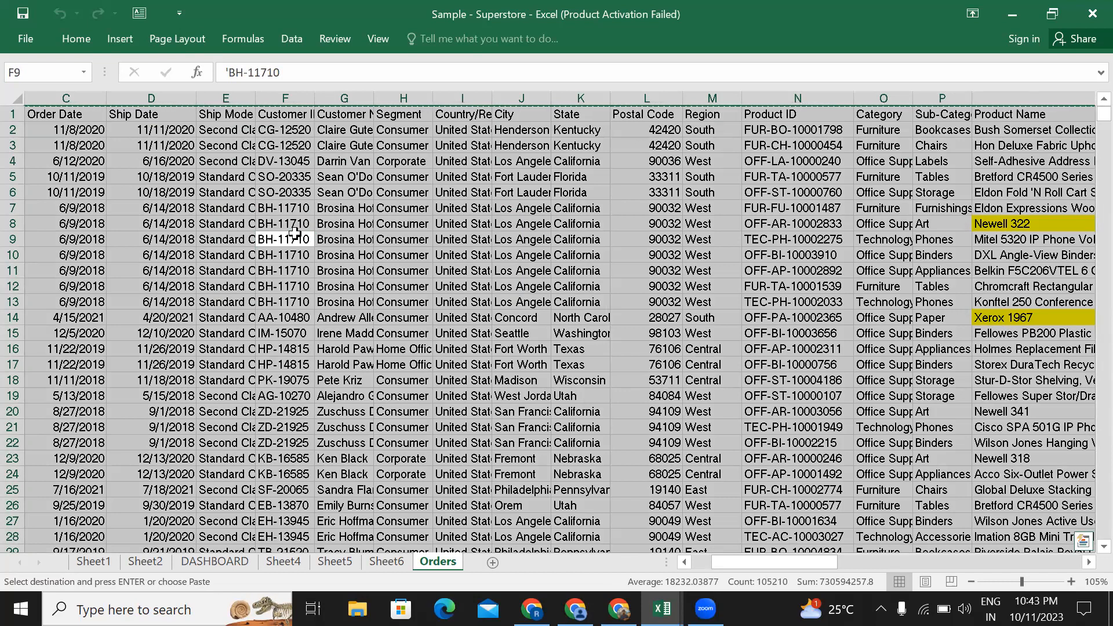
{"action": "scroll", "coordinate": [537, 348], "scroll_direction": "right", "scroll_amount": 3}
{"action": "scroll", "coordinate": [537, 348], "scroll_direction": "right", "scroll_amount": 10}
{"action": "scroll", "coordinate": [865, 242], "scroll_direction": "left", "scroll_amount": 3}
{"action": "scroll", "coordinate": [481, 252], "scroll_direction": "down", "scroll_amount": 1}
{"action": "scroll", "coordinate": [481, 252], "scroll_direction": "left", "scroll_amount": 10}
{"action": "scroll", "coordinate": [481, 252], "scroll_direction": "down", "scroll_amount": 11}
{"action": "scroll", "coordinate": [481, 252], "scroll_direction": "up", "scroll_amount": 3}
{"action": "scroll", "coordinate": [482, 253], "scroll_direction": "up", "scroll_amount": 9}
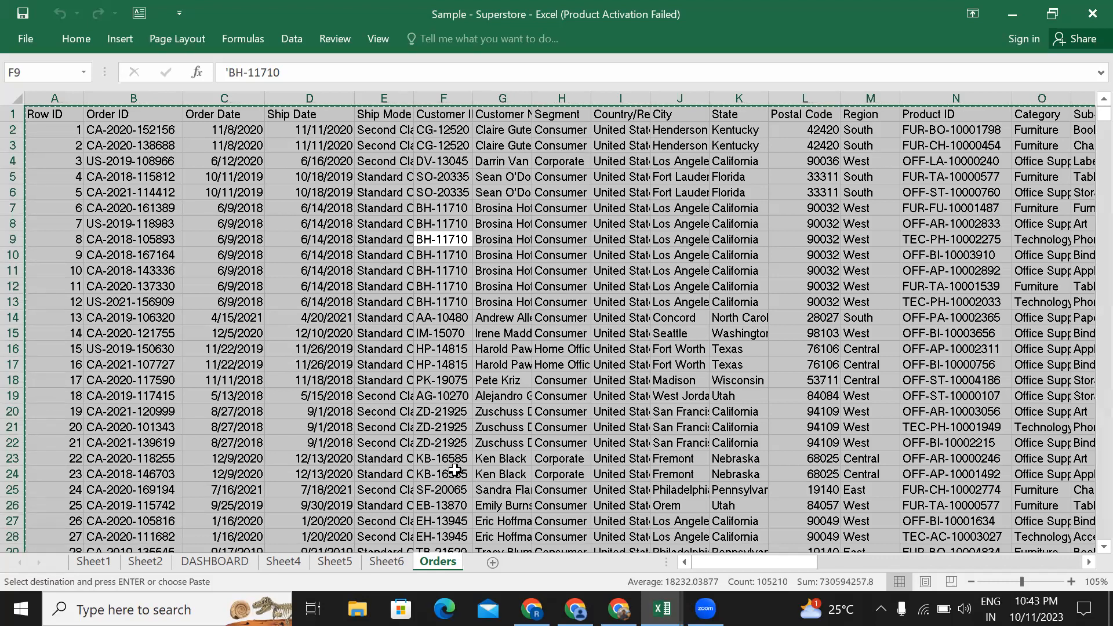
Step: Open Notepad and write the first note line "to select all data - CNtrl + A"
{"action": "left_click", "coordinate": [109, 601]}
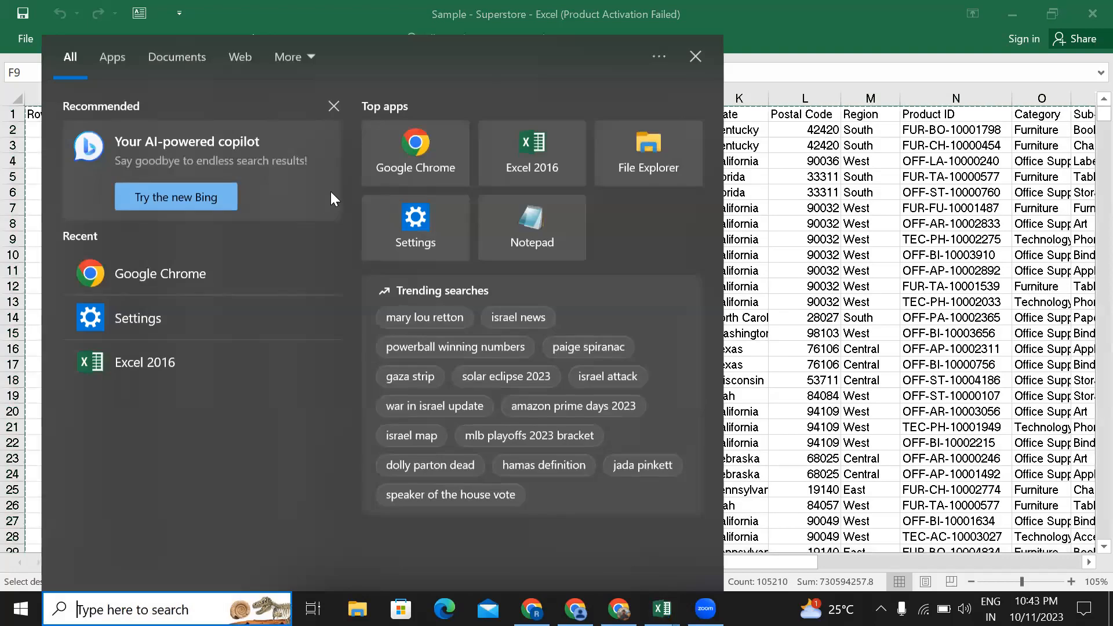
{"action": "left_click", "coordinate": [521, 219]}
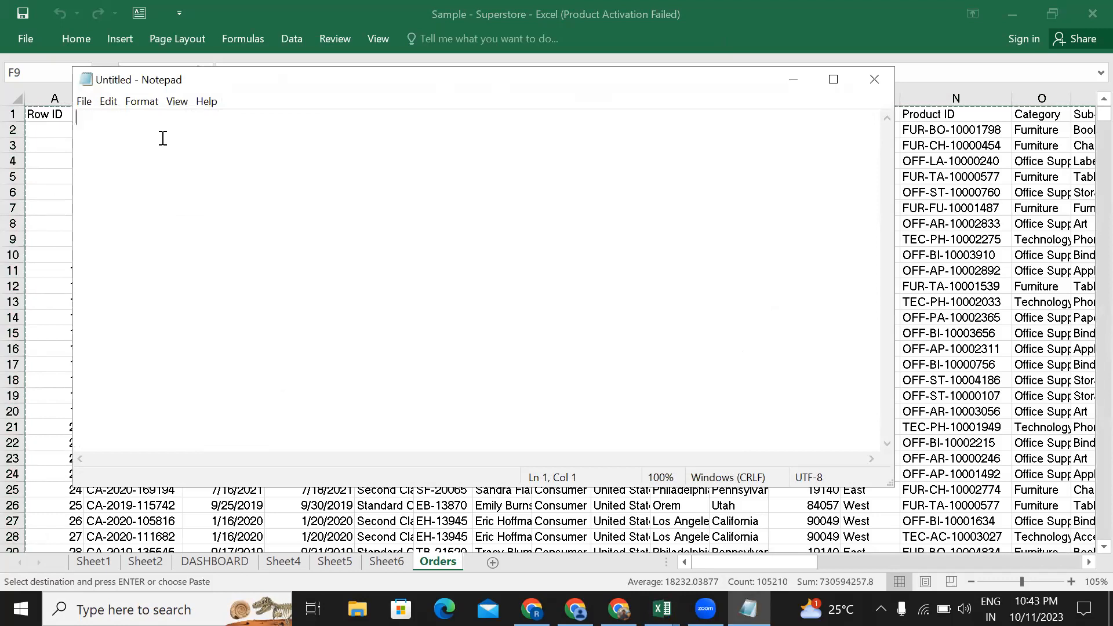
{"action": "type", "text": "to "}
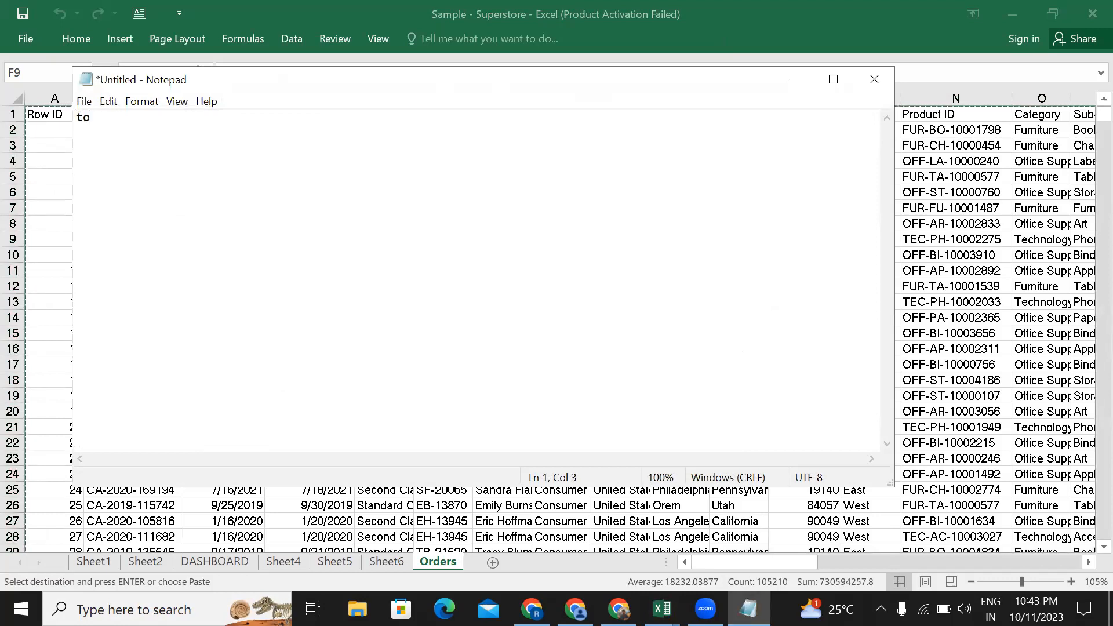
{"action": "type", "text": "select all data - CNtrl "}
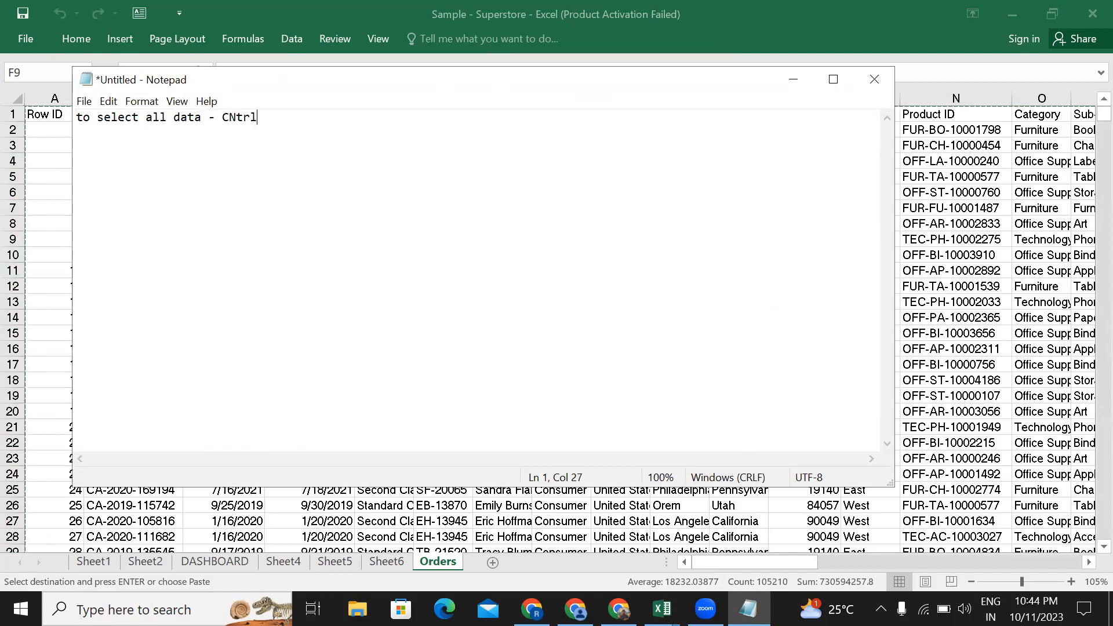
{"action": "type", "text": "+ A"}
{"action": "key", "text": "Return"}
Step: Add the note line "To copy the selected data - Cntrl + c" and start a third line with "To paste"
{"action": "type", "text": "To copy the selected "}
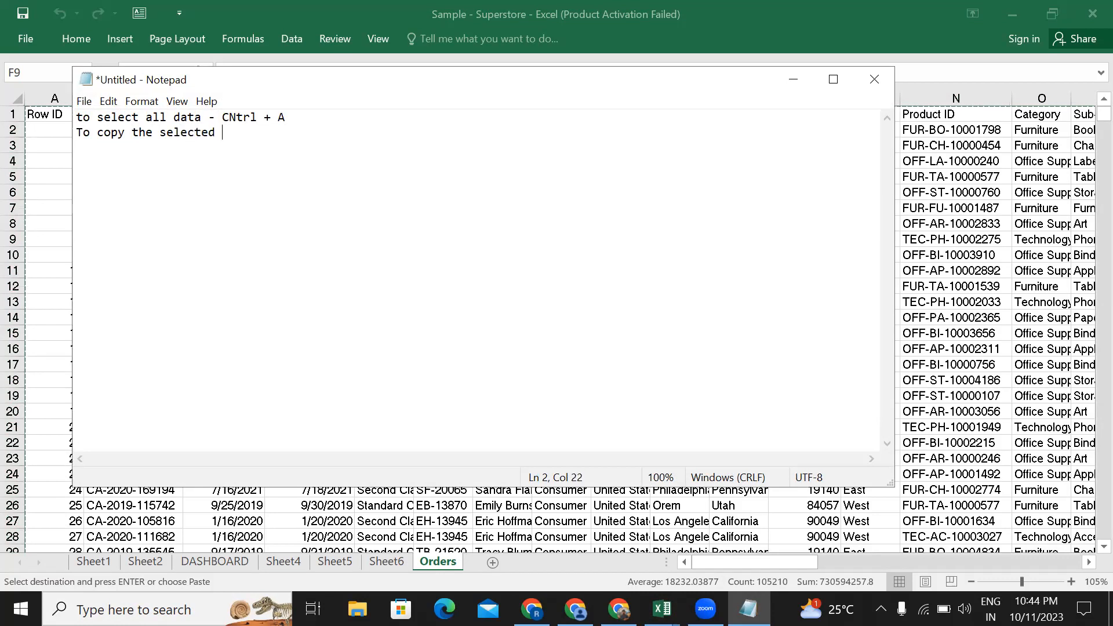
{"action": "type", "text": "data - Cntrl + c"}
{"action": "key", "text": "Return"}
{"action": "type", "text": "To paste"}
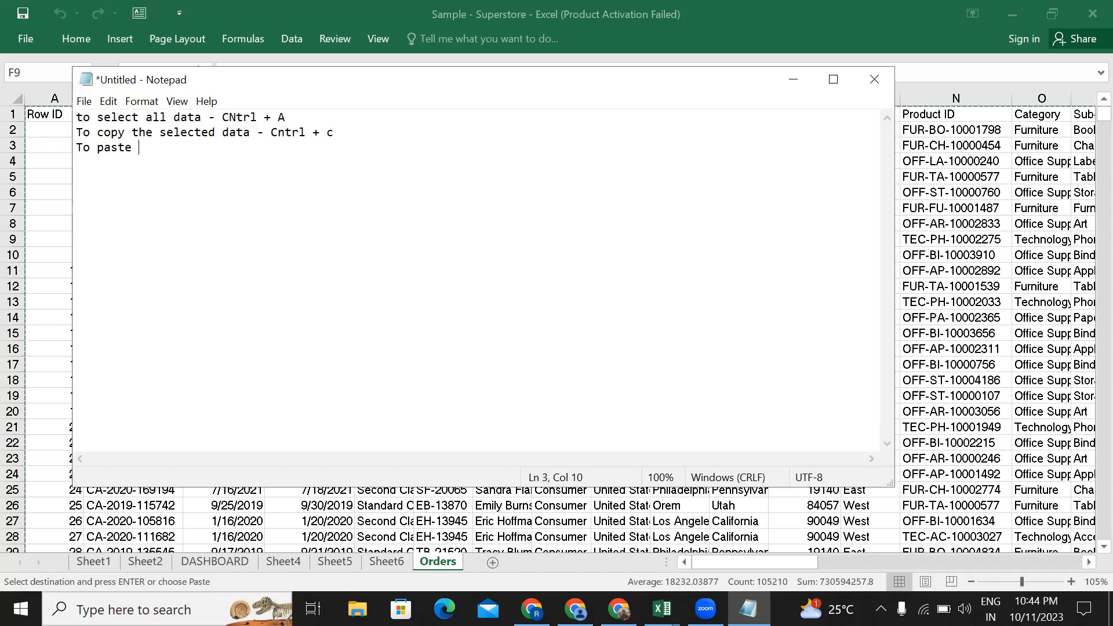
Step: Switch back to the Orders sheet in Excel and select cell A2
{"action": "left_click", "coordinate": [793, 80]}
{"action": "left_click_drag", "start_coordinate": [246, 223], "coordinate": [245, 211]}
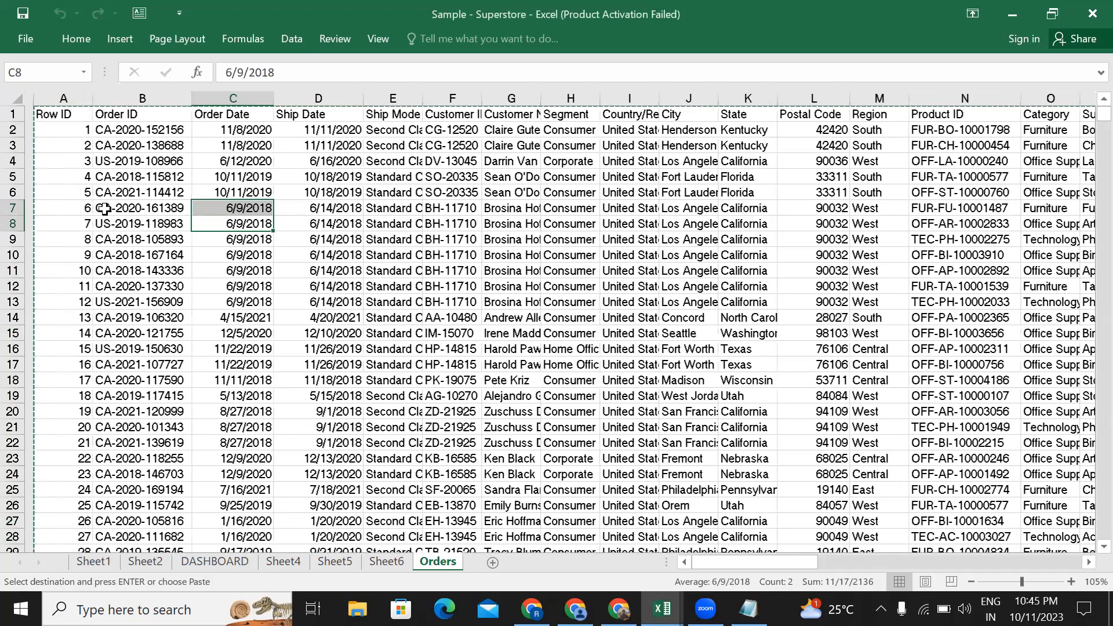
{"action": "left_click", "coordinate": [35, 133]}
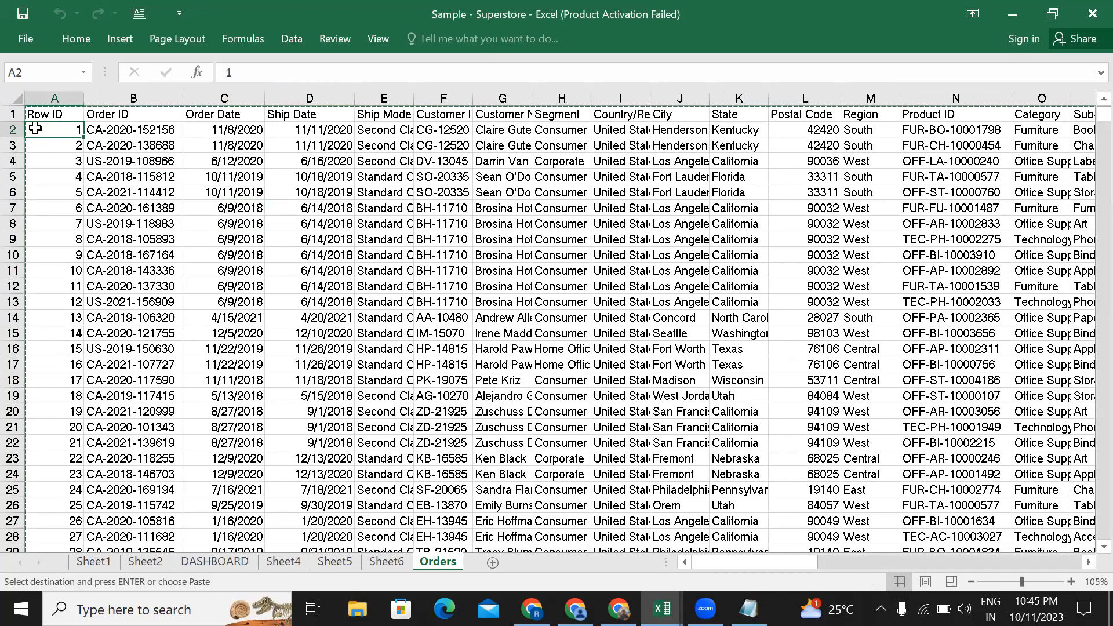
Step: Try to select the order records manually from A2 down to Q2305
{"action": "left_click_drag", "start_coordinate": [36, 129], "coordinate": [185, 233]}
{"action": "left_click_drag", "start_coordinate": [423, 394], "coordinate": [1038, 583]}
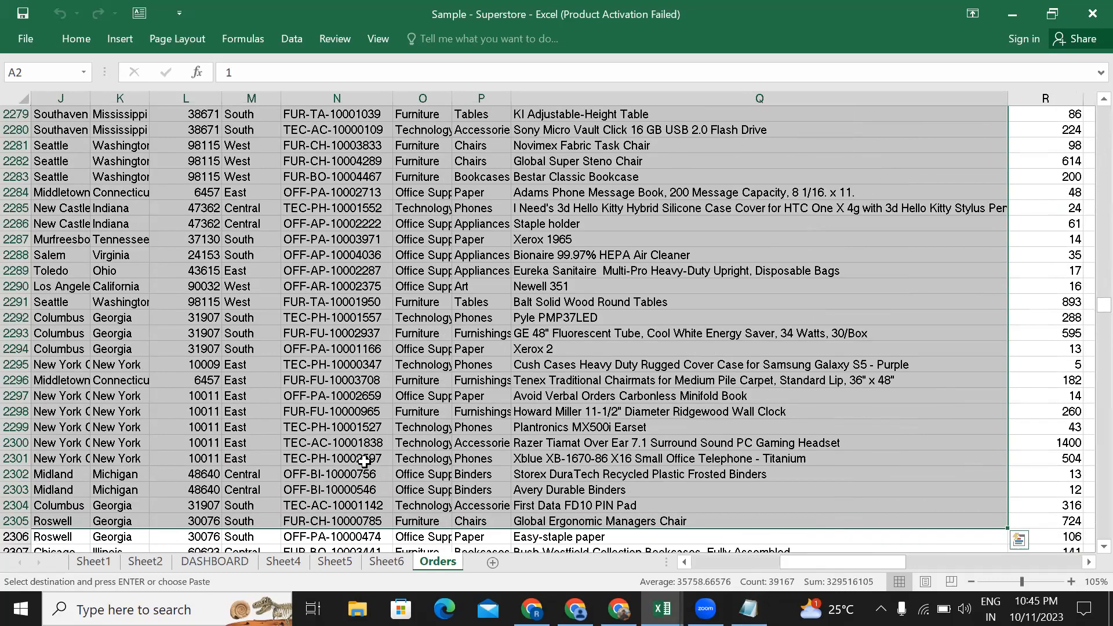
{"action": "scroll", "coordinate": [365, 460], "scroll_direction": "left", "scroll_amount": 10}
{"action": "left_click", "coordinate": [119, 445]}
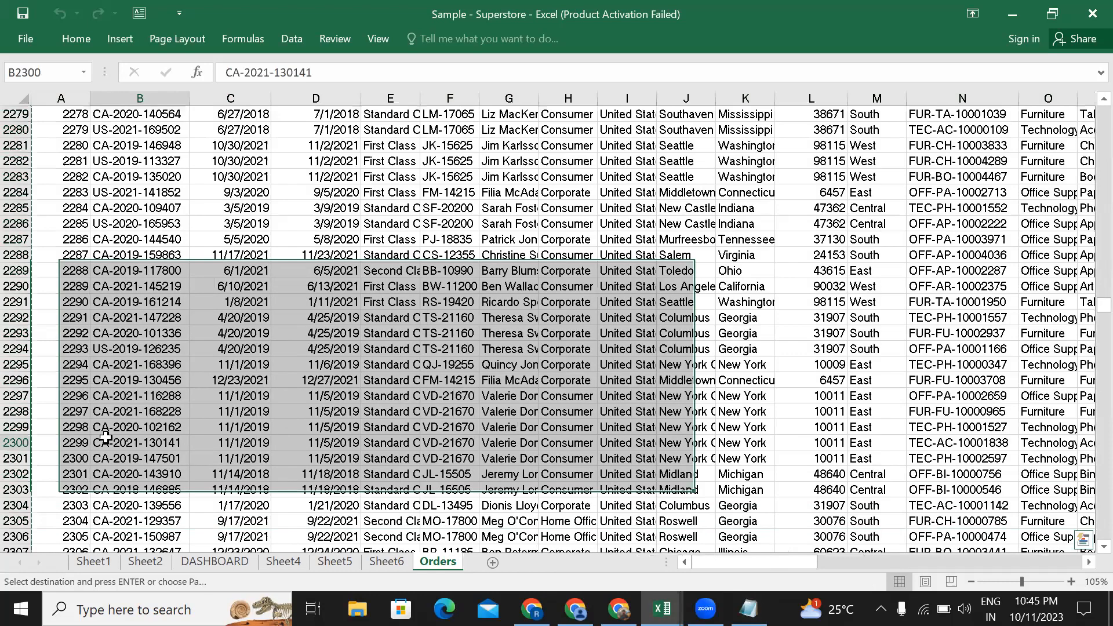
Step: Select all order records below the header row, from A2 to U5010, and review the selection back up to the first row
{"action": "key", "text": "ctrl+Up"}
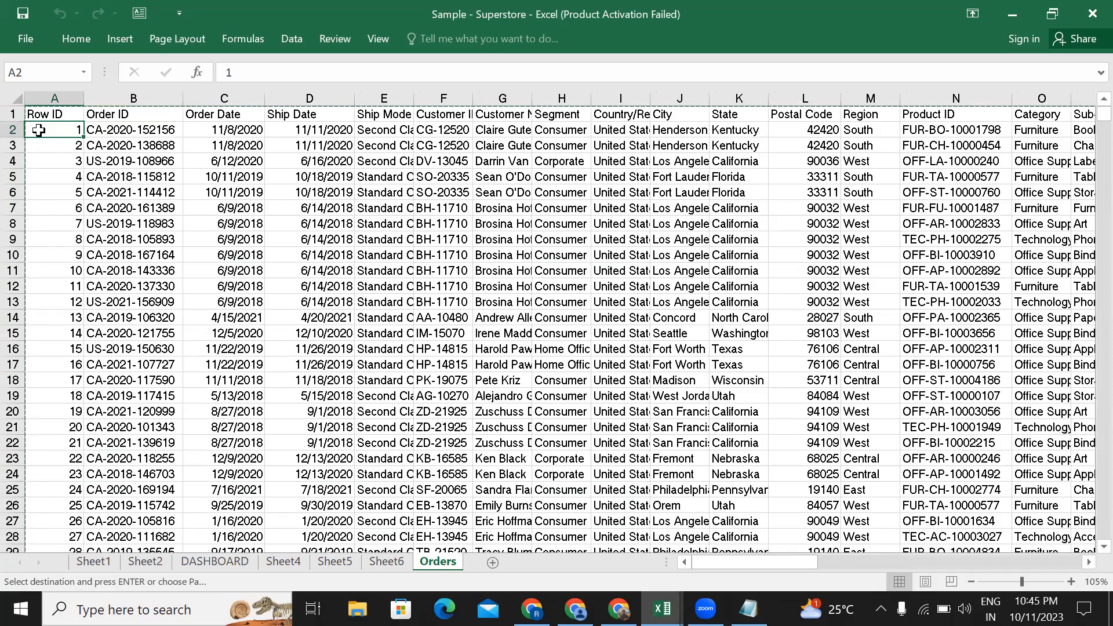
{"action": "key", "text": "ctrl+shift+Right"}
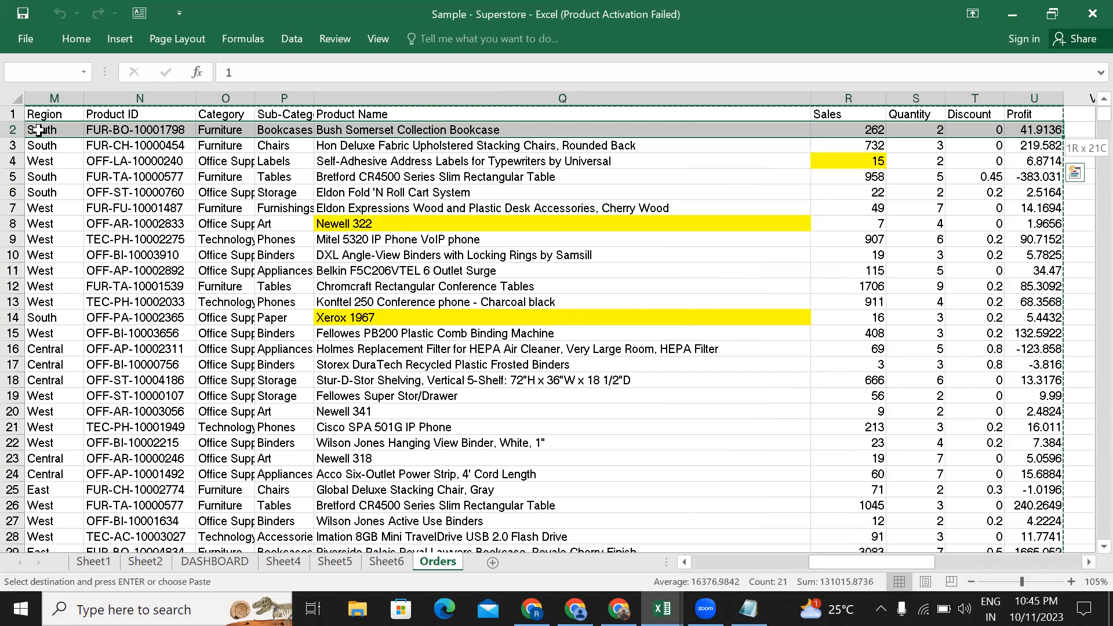
{"action": "key", "text": "ctrl+shift+Down"}
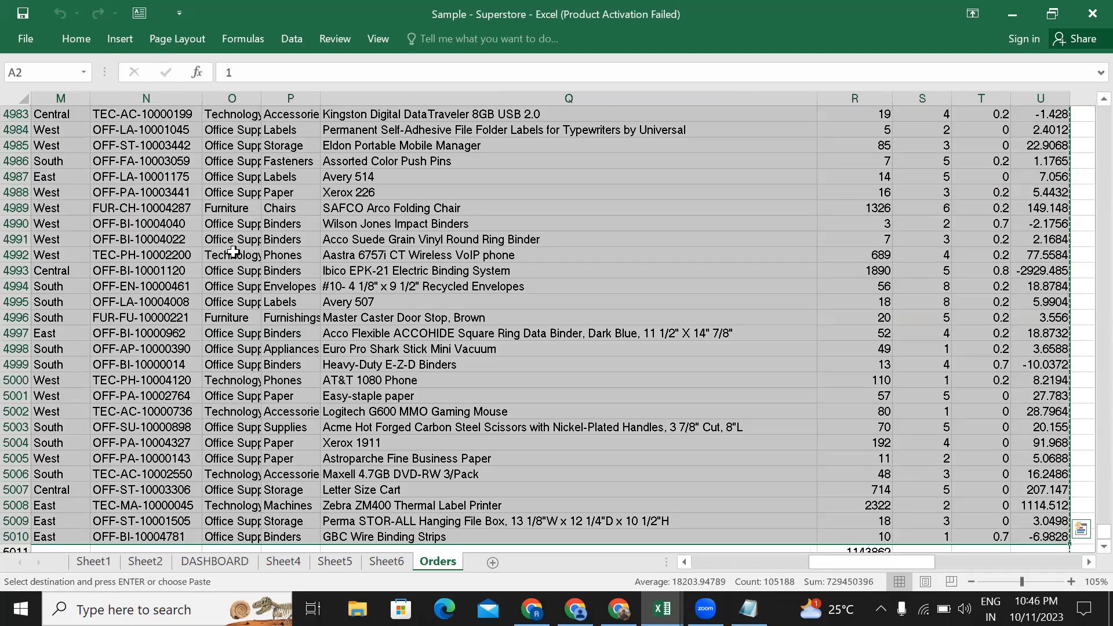
{"action": "scroll", "coordinate": [232, 252], "scroll_direction": "left", "scroll_amount": 1}
{"action": "scroll", "coordinate": [233, 252], "scroll_direction": "left", "scroll_amount": 5}
{"action": "scroll", "coordinate": [293, 249], "scroll_direction": "up", "scroll_amount": 20}
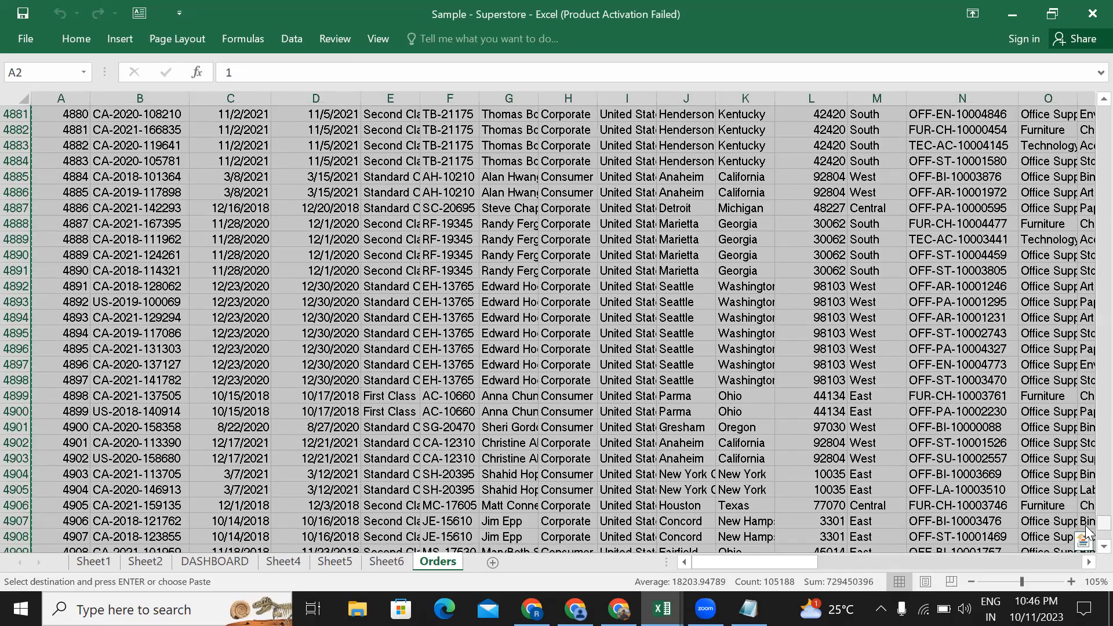
{"action": "left_click_drag", "start_coordinate": [1103, 530], "coordinate": [1086, 74]}
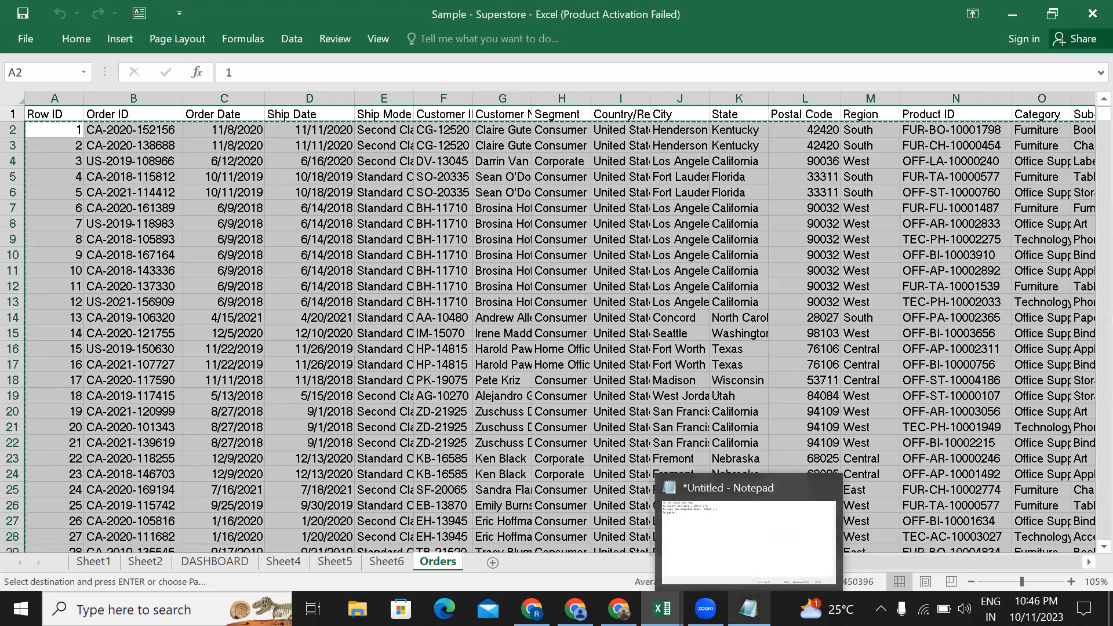
Step: Switch to Notepad and complete the third note line as "To paste the copied data - Cntrl + V"
{"action": "left_click", "coordinate": [748, 609]}
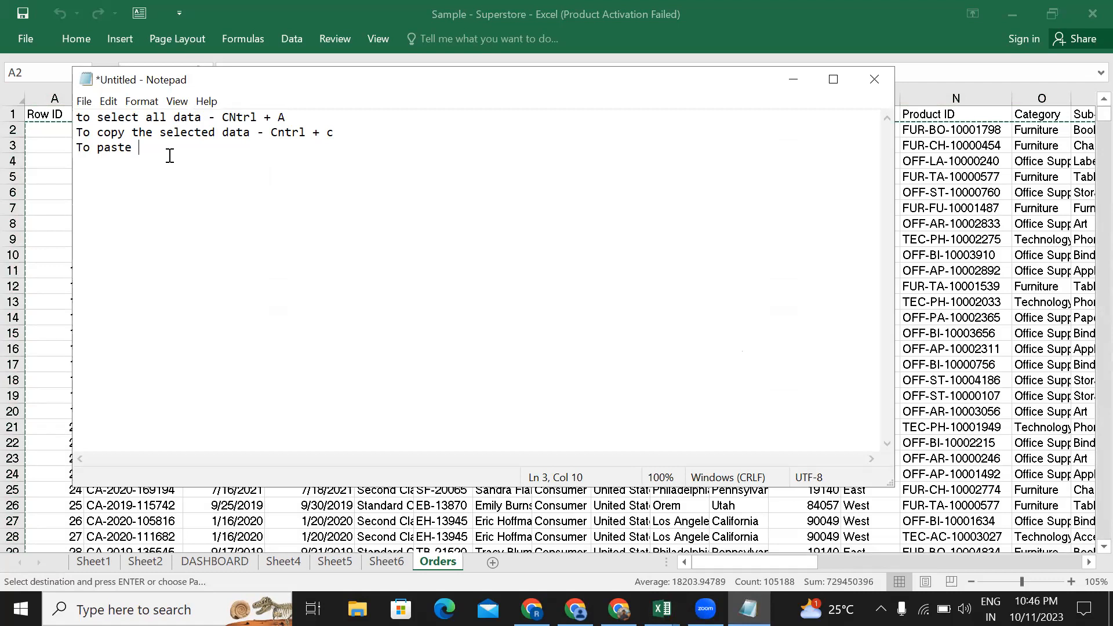
{"action": "type", "text": "the copied data - Cntrl + V"}
{"action": "key", "text": "Return"}
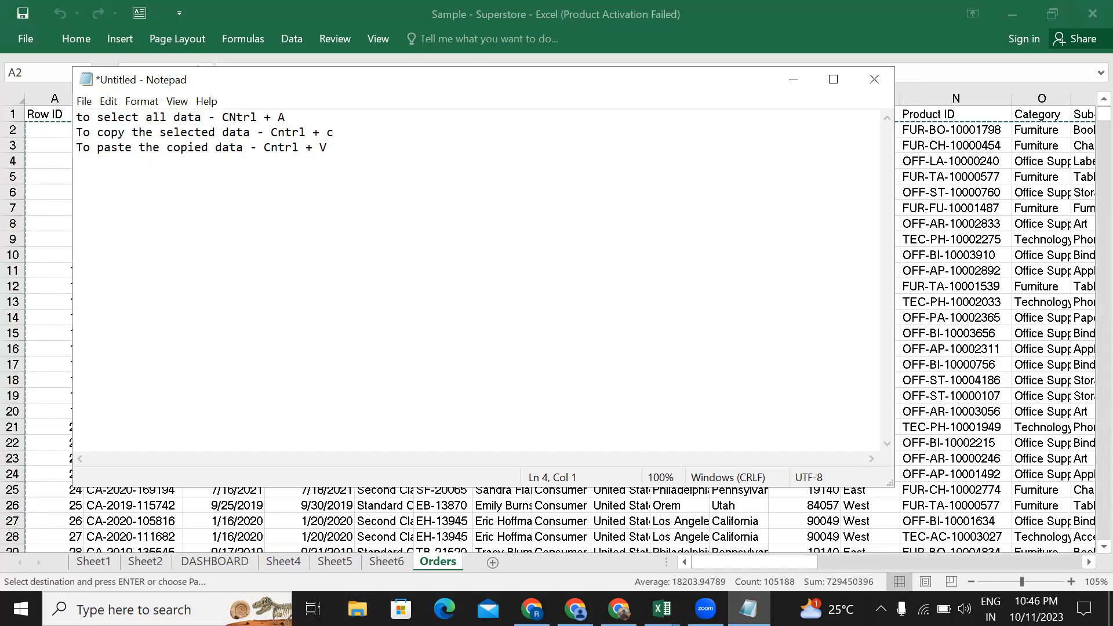
Step: Add the note line "To select Specific data - Cntrl + shift + direction arrow" and return to cell D8 on the Orders sheet in Excel
{"action": "type", "text": "To select Specifi"}
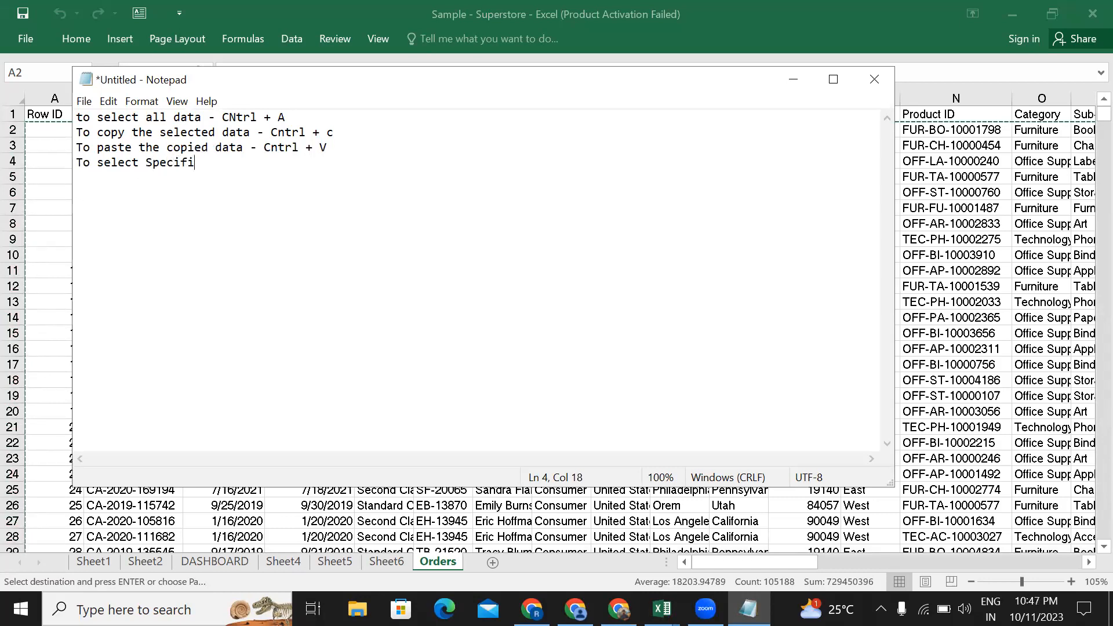
{"action": "type", "text": "c data - Cntrl + shift + d"}
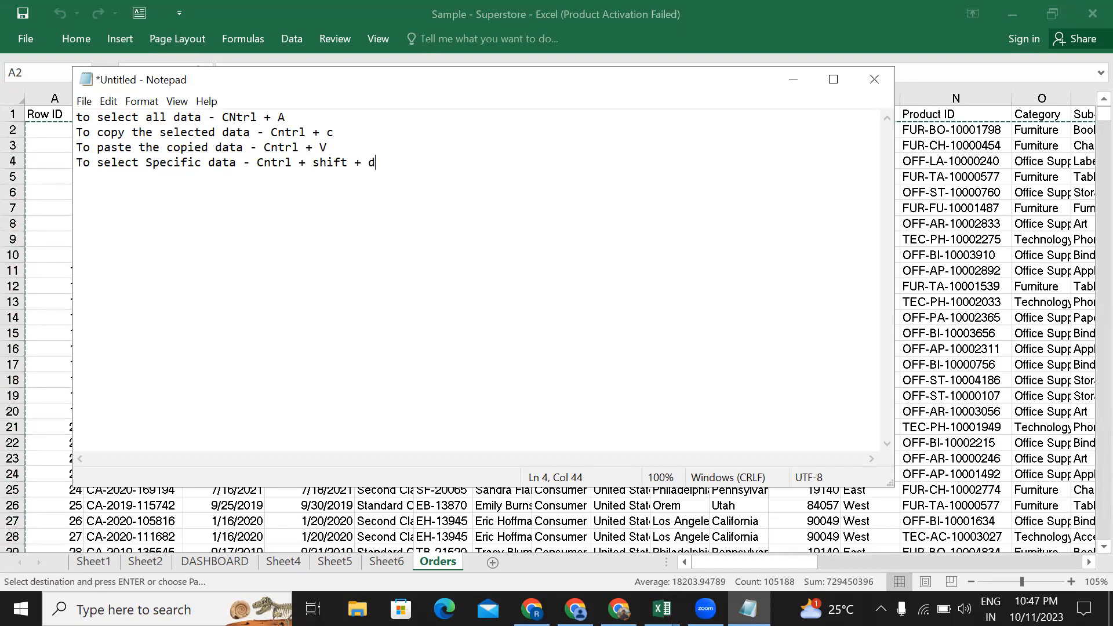
{"action": "type", "text": "irectiona"}
{"action": "key", "text": "BackSpace"}
{"action": "type", "text": "arrow"}
{"action": "left_click", "coordinate": [792, 88]}
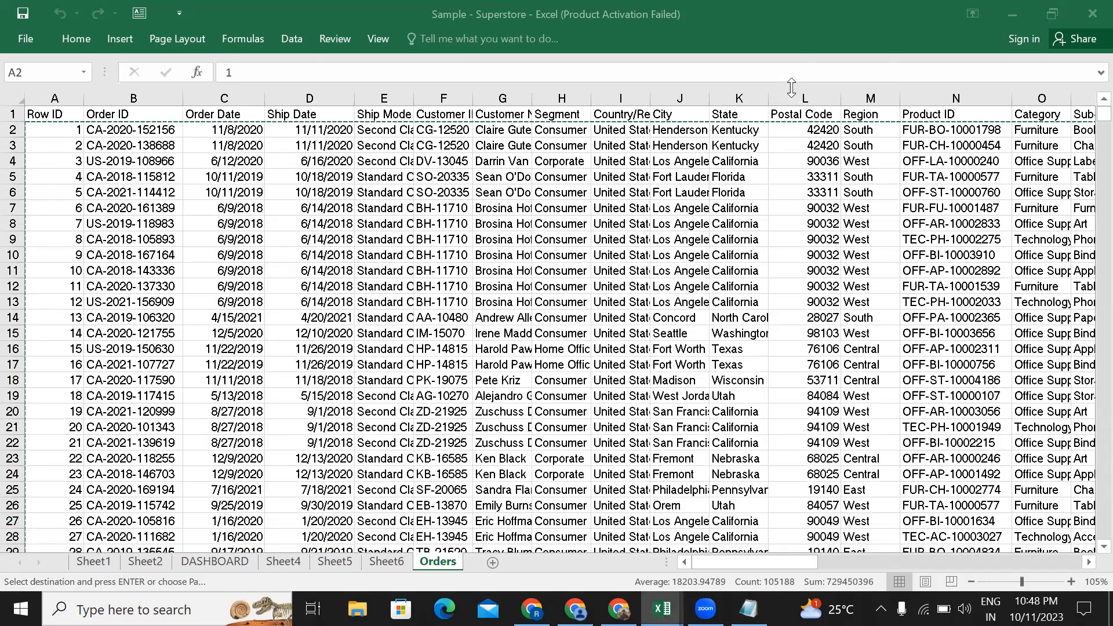
{"action": "left_click", "coordinate": [268, 228]}
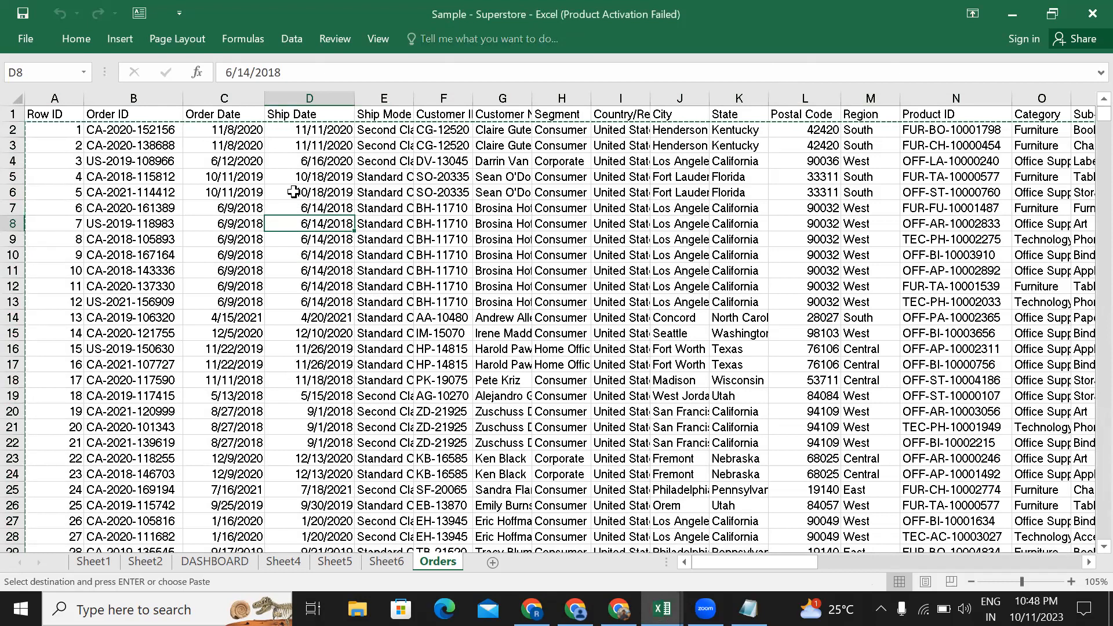
{"action": "left_click", "coordinate": [323, 204]}
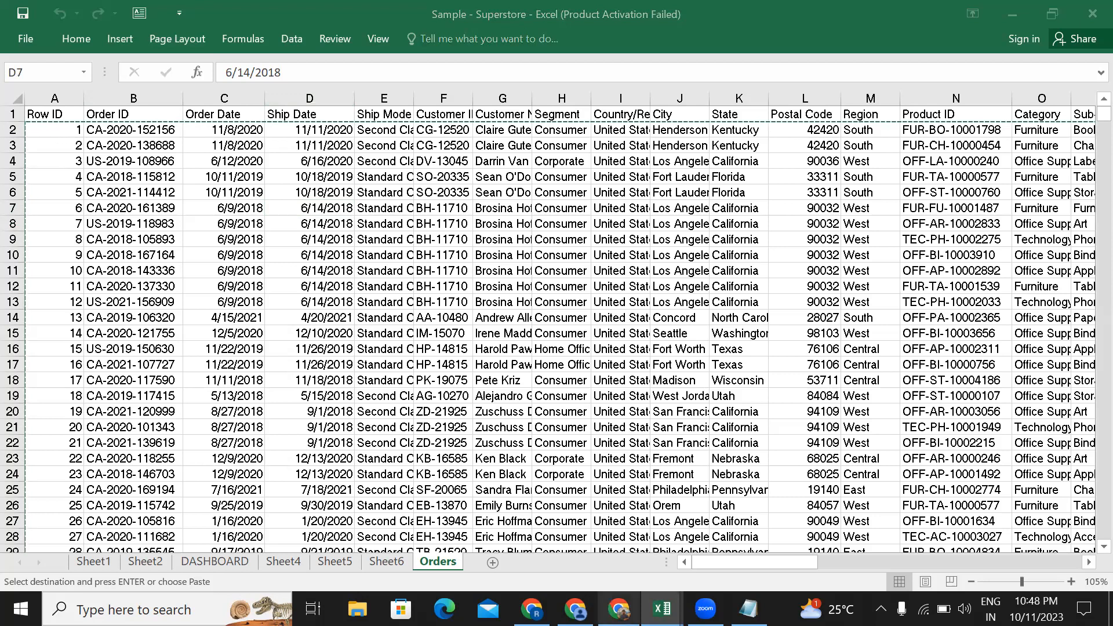
{"action": "mouse_move", "coordinate": [619, 609]}
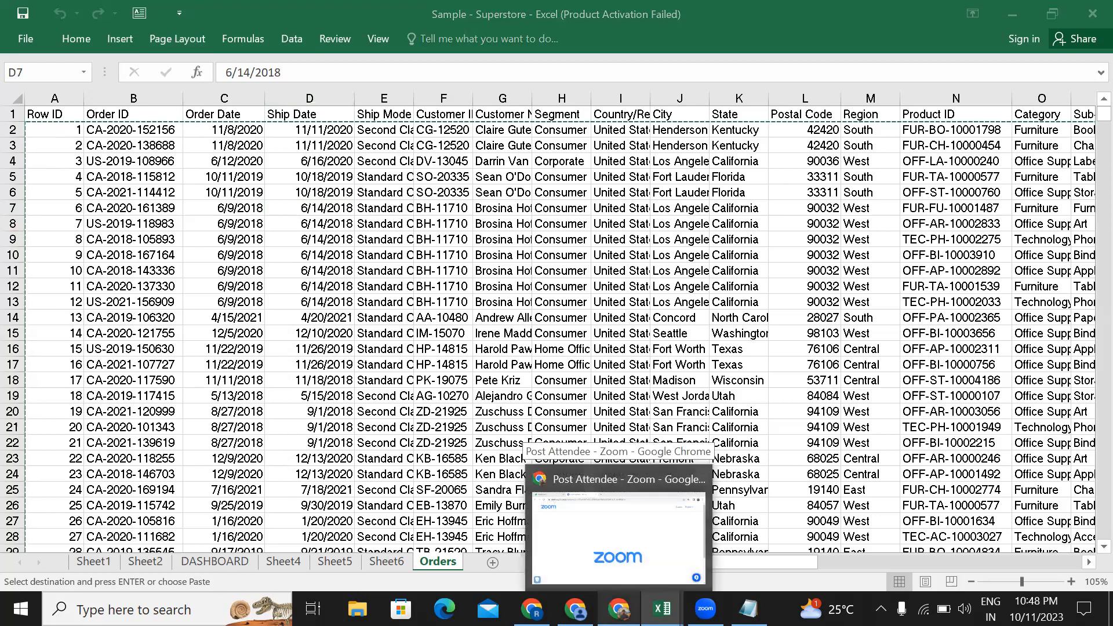
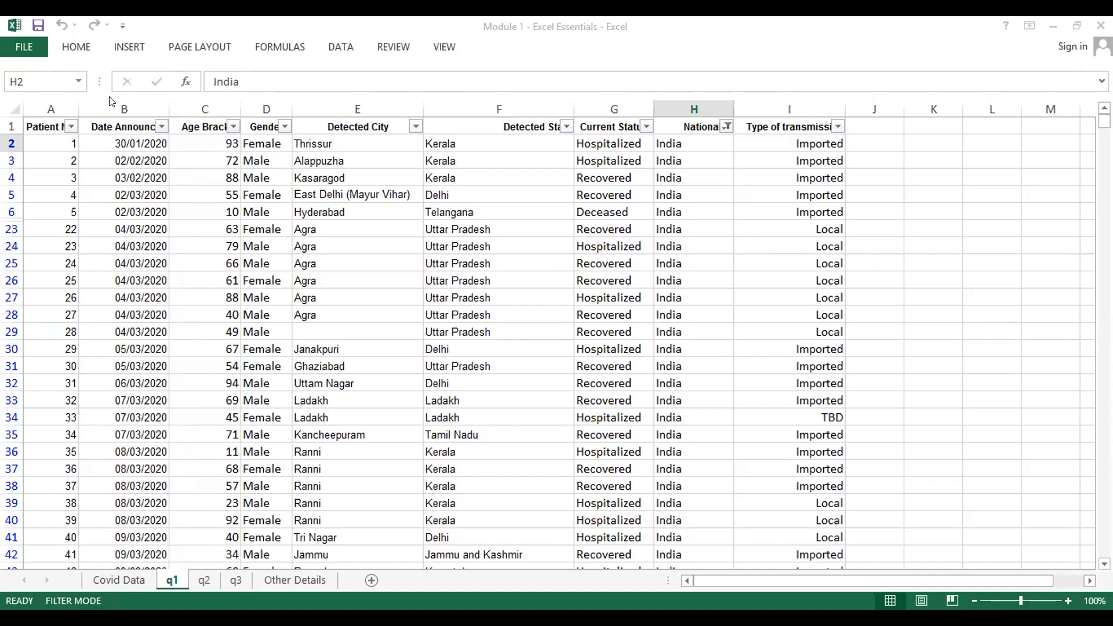
Step: On sheet q1, keep Nationality filtered to India and filter Age Bracket to values less than 25
{"action": "left_click", "coordinate": [728, 127]}
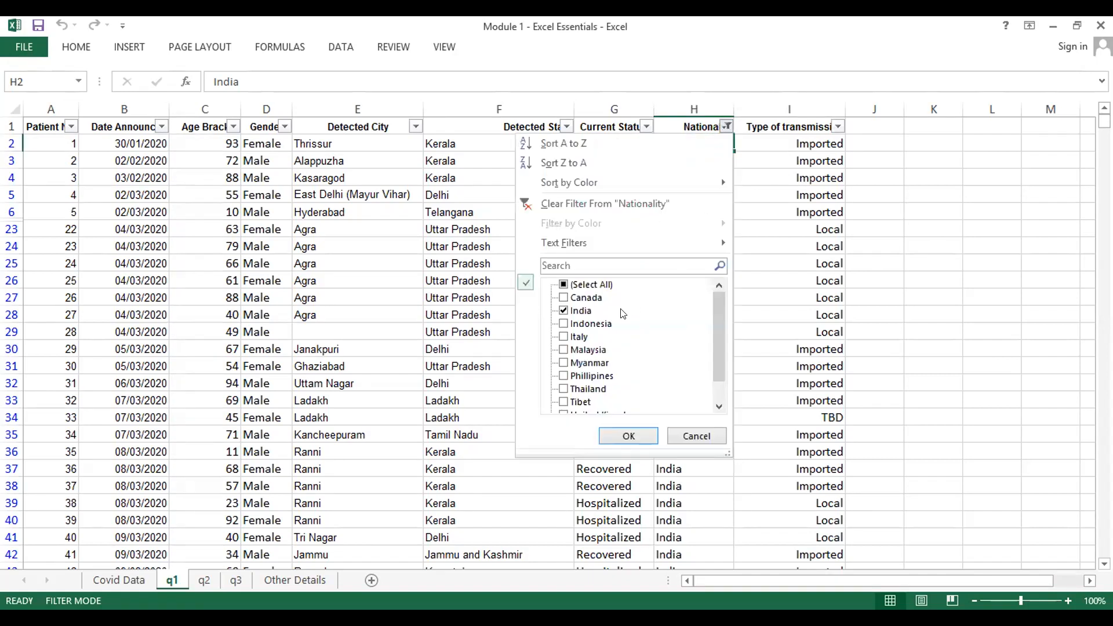
{"action": "left_click", "coordinate": [631, 434]}
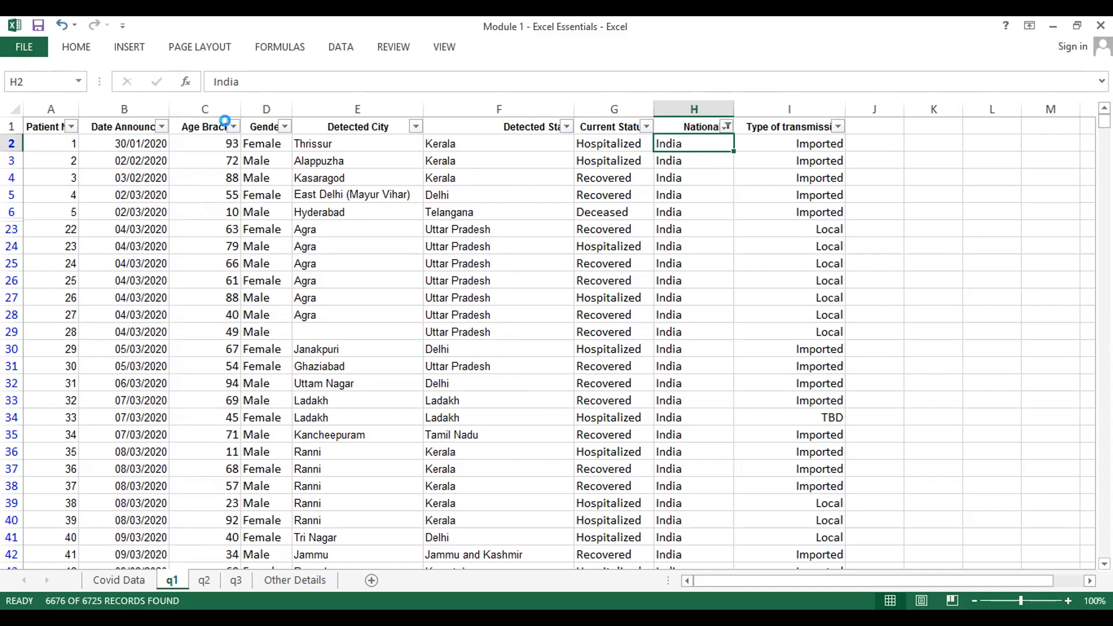
{"action": "left_click", "coordinate": [233, 127]}
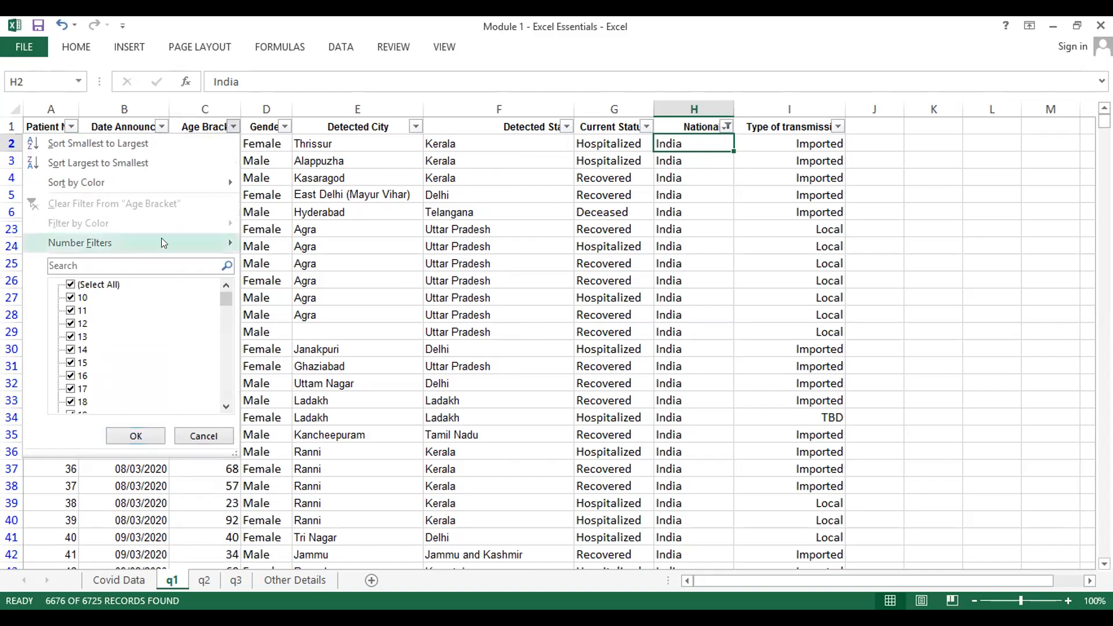
{"action": "mouse_move", "coordinate": [162, 238]}
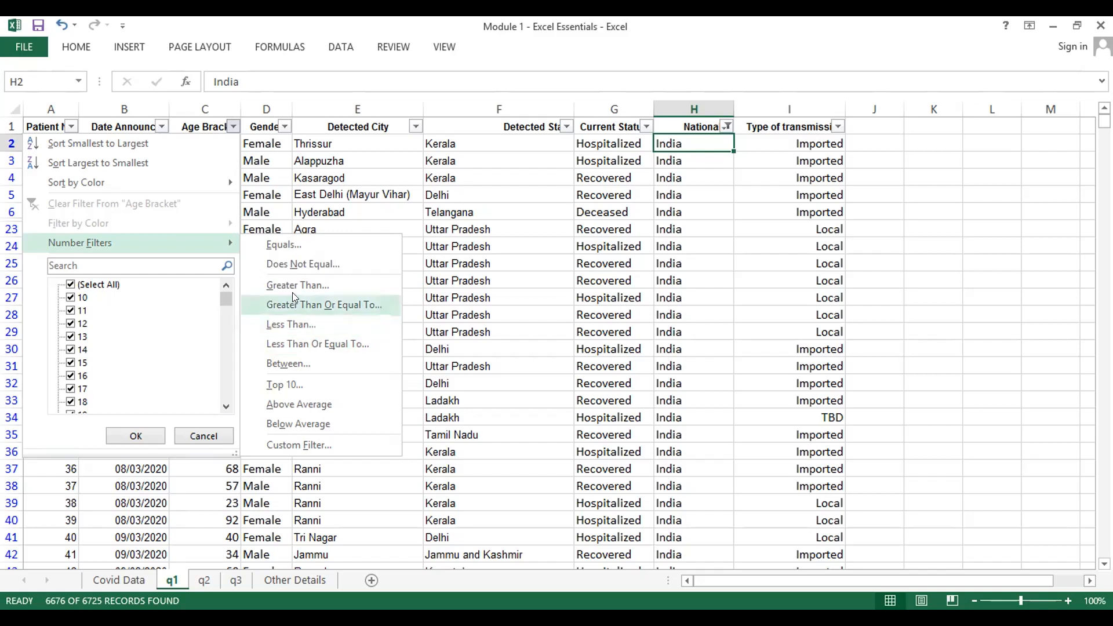
{"action": "left_click", "coordinate": [294, 324]}
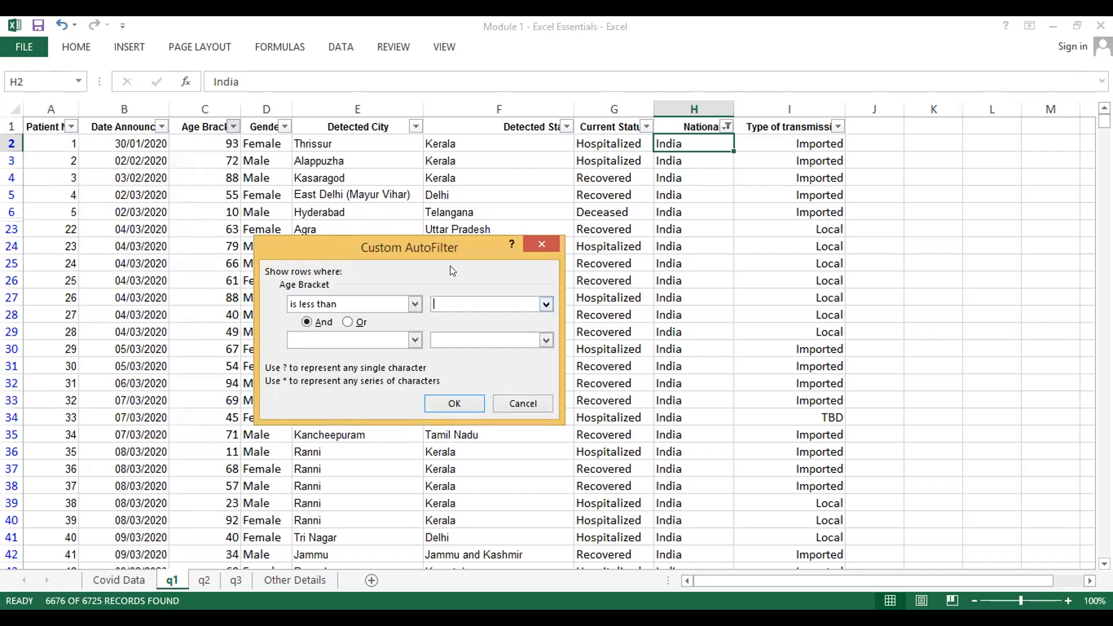
{"action": "type", "text": "25"}
{"action": "left_click", "coordinate": [451, 402]}
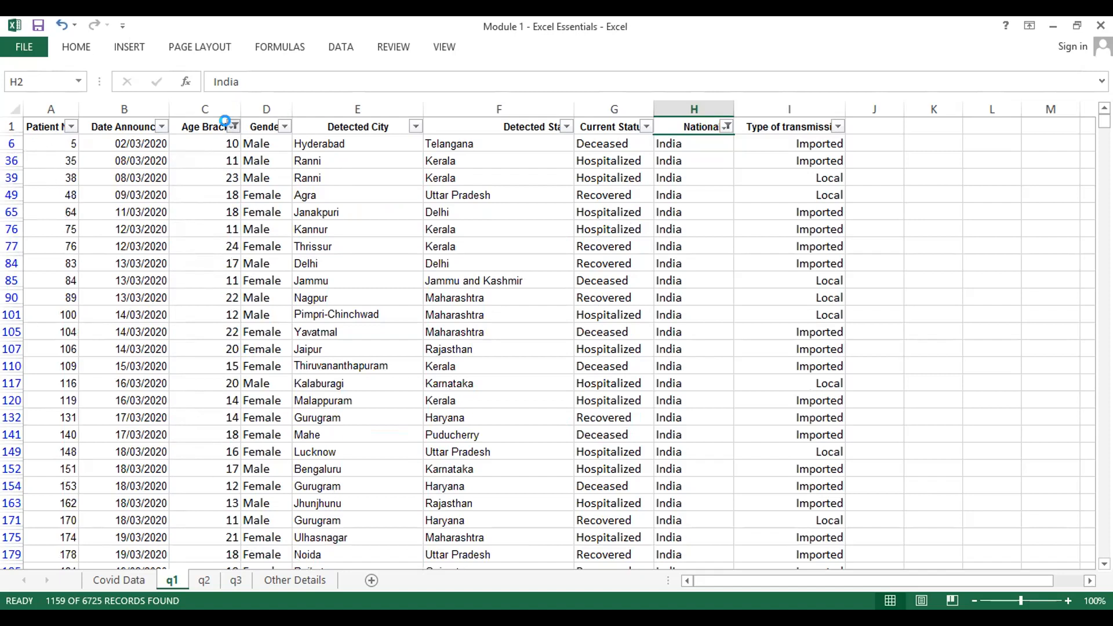
Step: Change the Age Bracket number filter to show only values greater than 70
{"action": "left_click", "coordinate": [232, 126]}
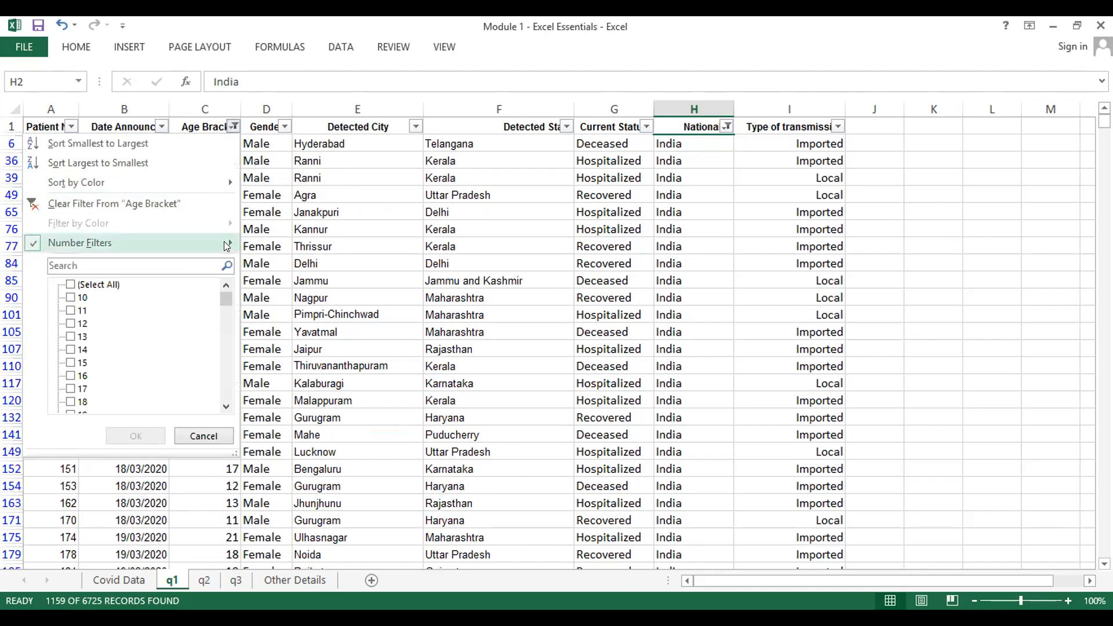
{"action": "mouse_move", "coordinate": [226, 245]}
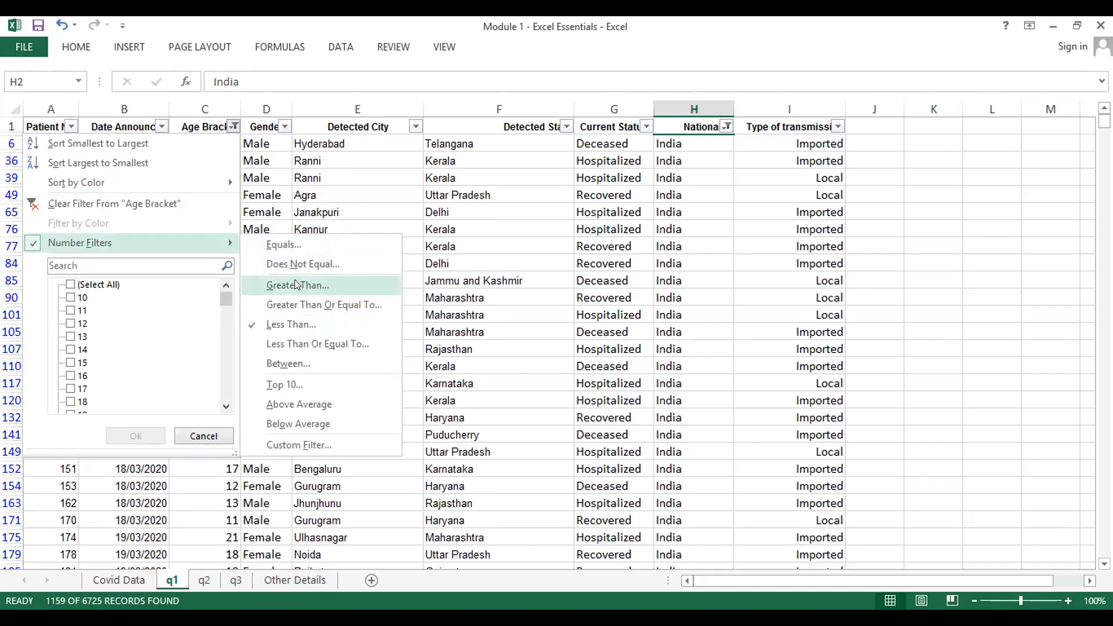
{"action": "left_click", "coordinate": [294, 284]}
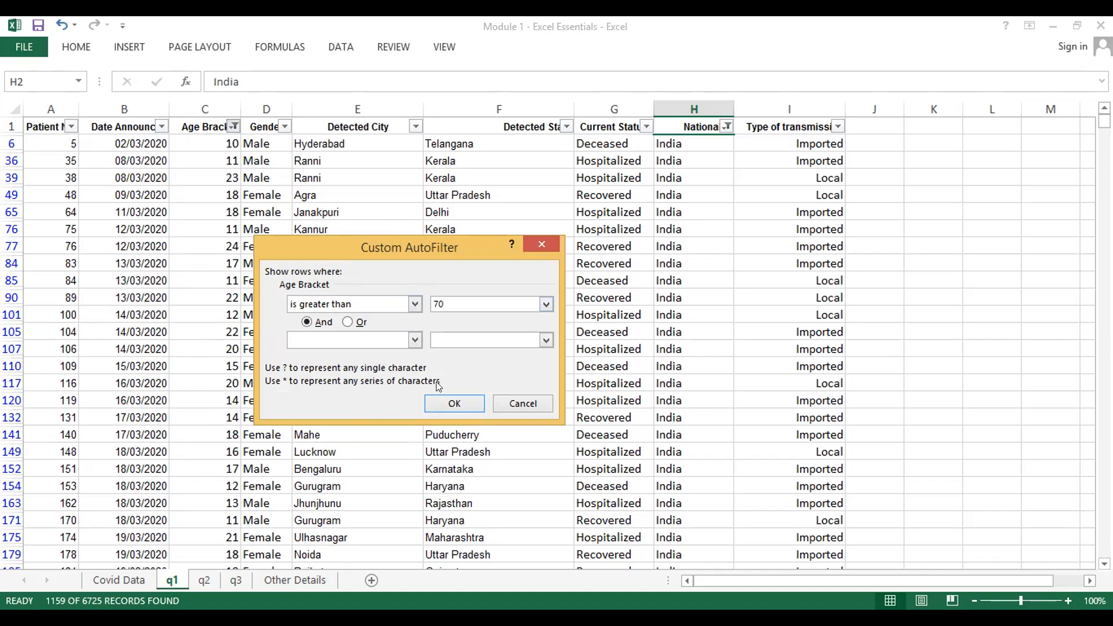
{"action": "left_click", "coordinate": [453, 404]}
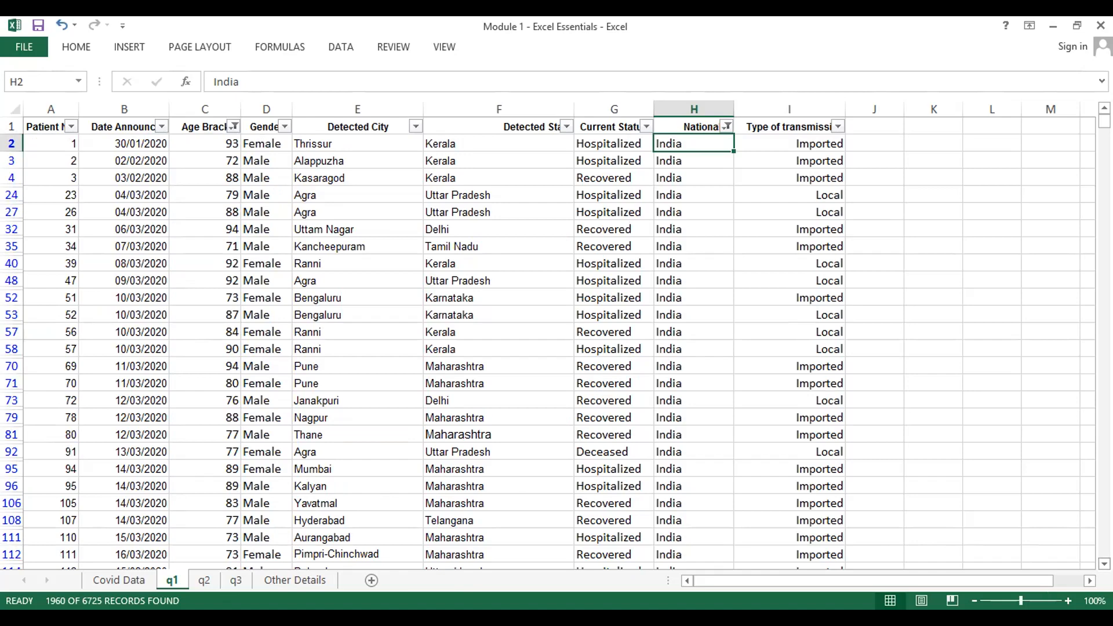
Step: Review the filtered patient records further down the q1 sheet, checking ages and nationality
{"action": "scroll", "coordinate": [548, 343], "scroll_direction": "down", "scroll_amount": 4}
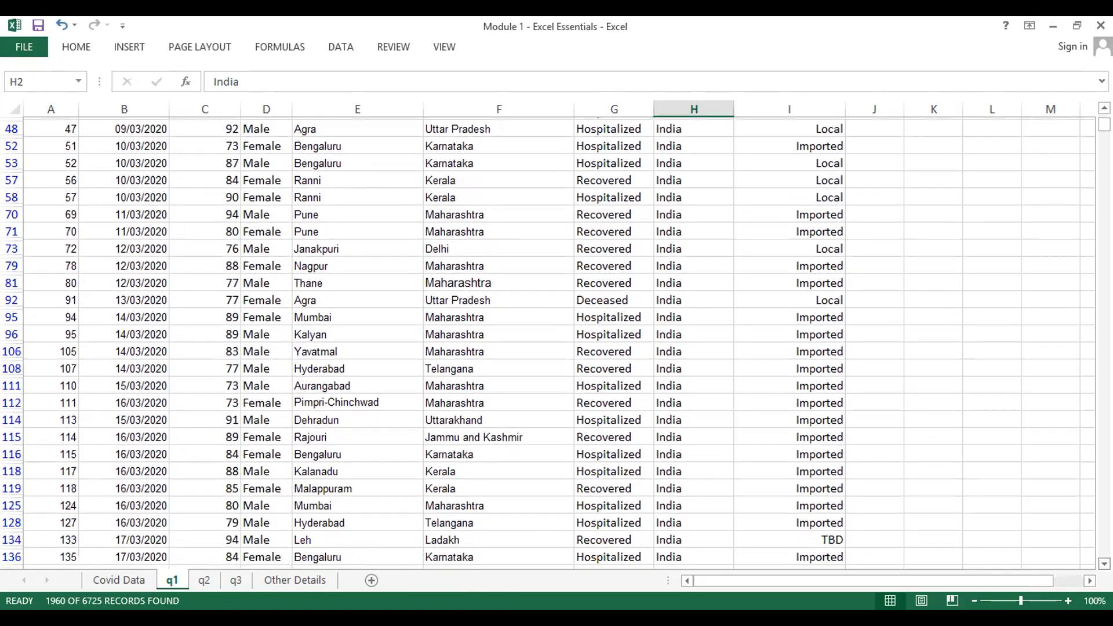
{"action": "scroll", "coordinate": [548, 342], "scroll_direction": "down", "scroll_amount": 4}
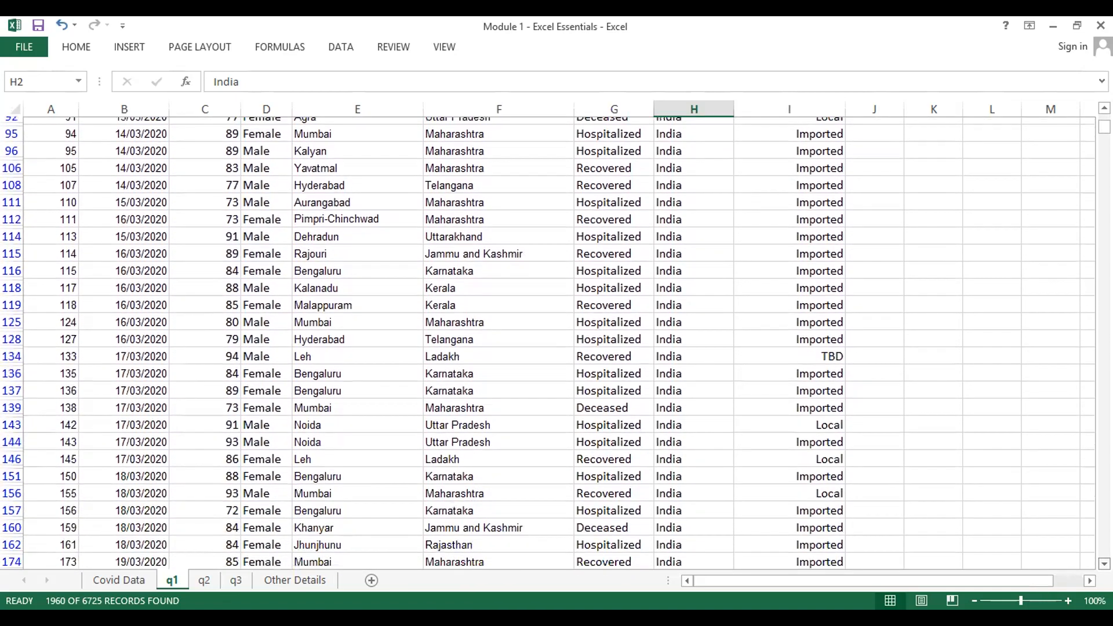
{"action": "scroll", "coordinate": [548, 343], "scroll_direction": "down", "scroll_amount": 4}
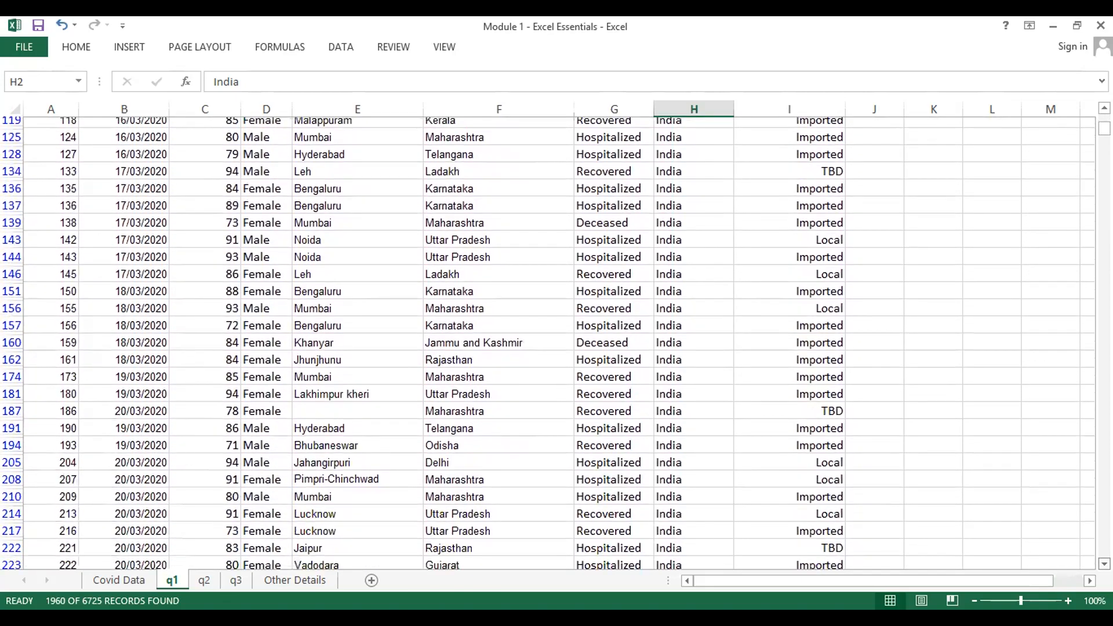
{"action": "scroll", "coordinate": [548, 343], "scroll_direction": "down", "scroll_amount": 3}
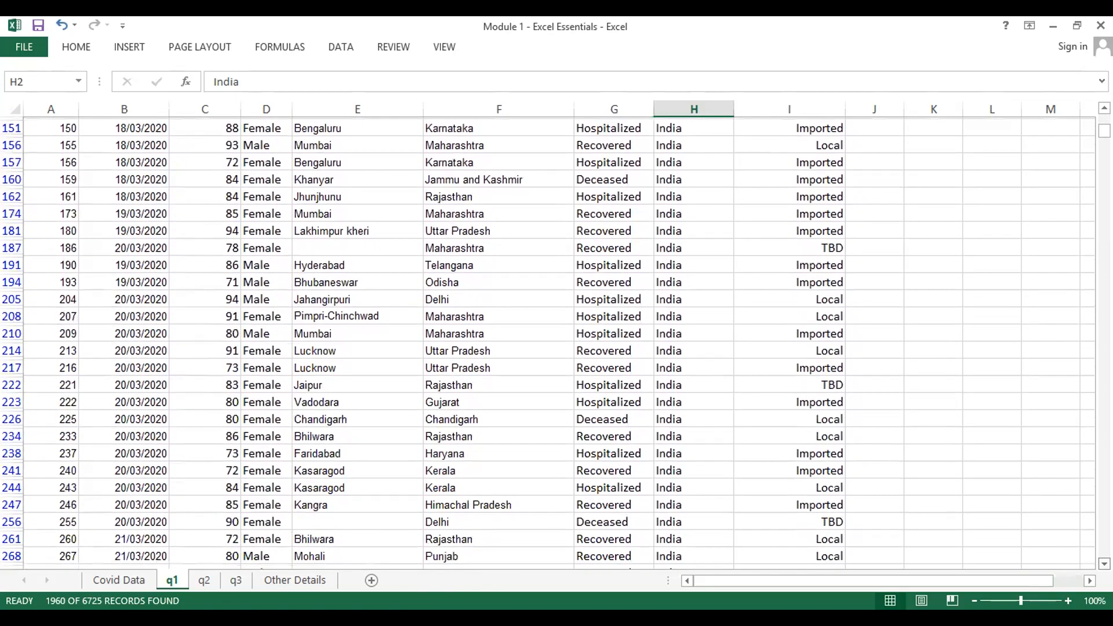
{"action": "scroll", "coordinate": [548, 342], "scroll_direction": "down", "scroll_amount": 6}
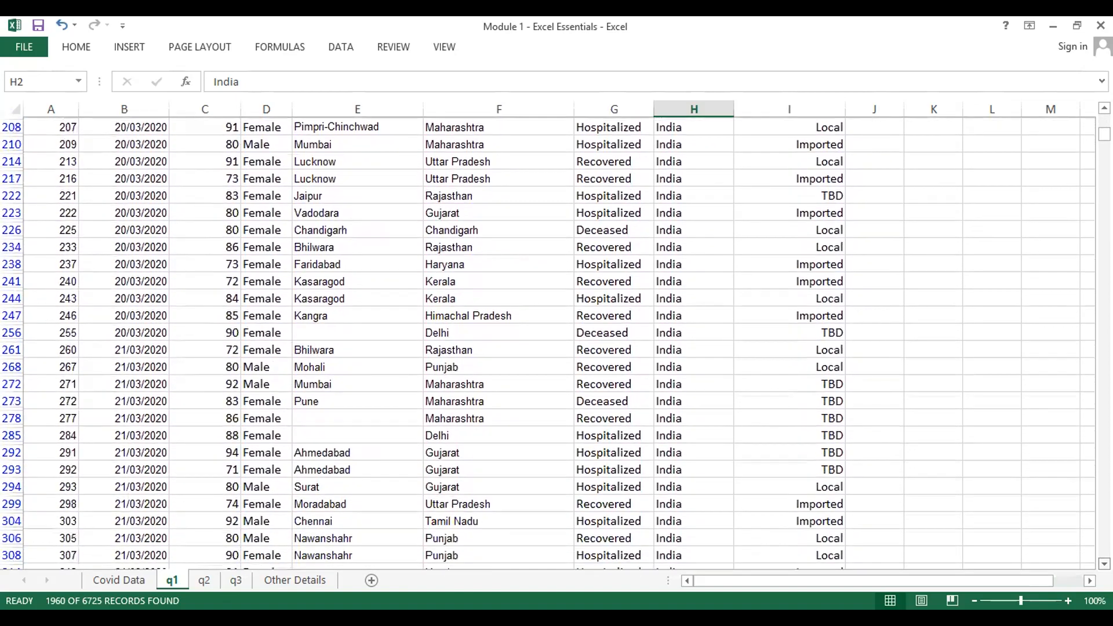
{"action": "scroll", "coordinate": [548, 342], "scroll_direction": "down", "scroll_amount": 4}
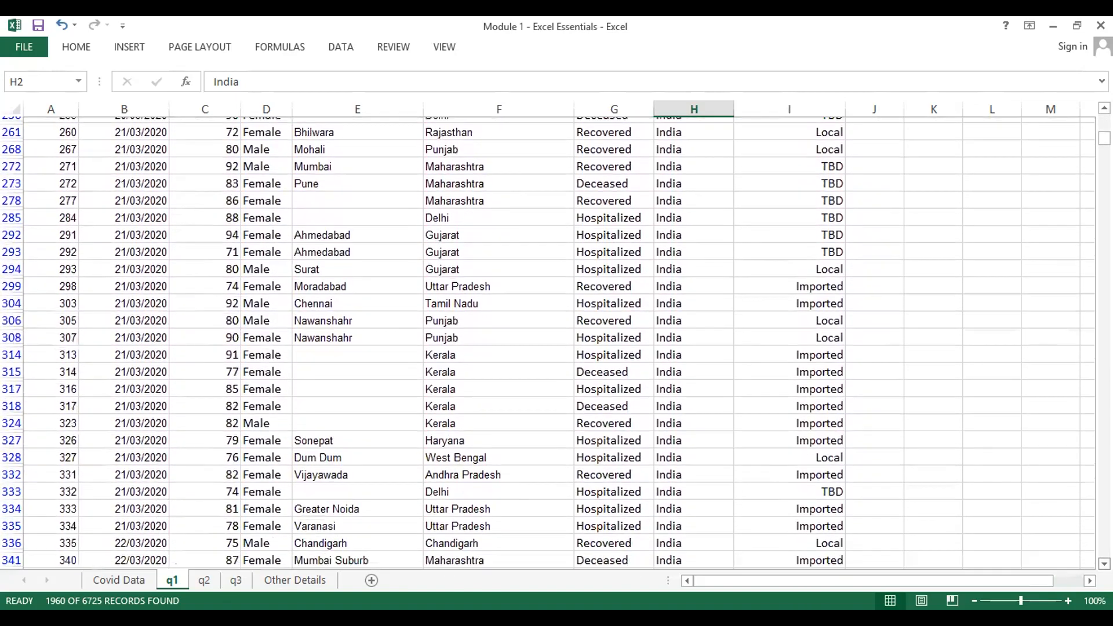
{"action": "scroll", "coordinate": [547, 342], "scroll_direction": "down", "scroll_amount": 4}
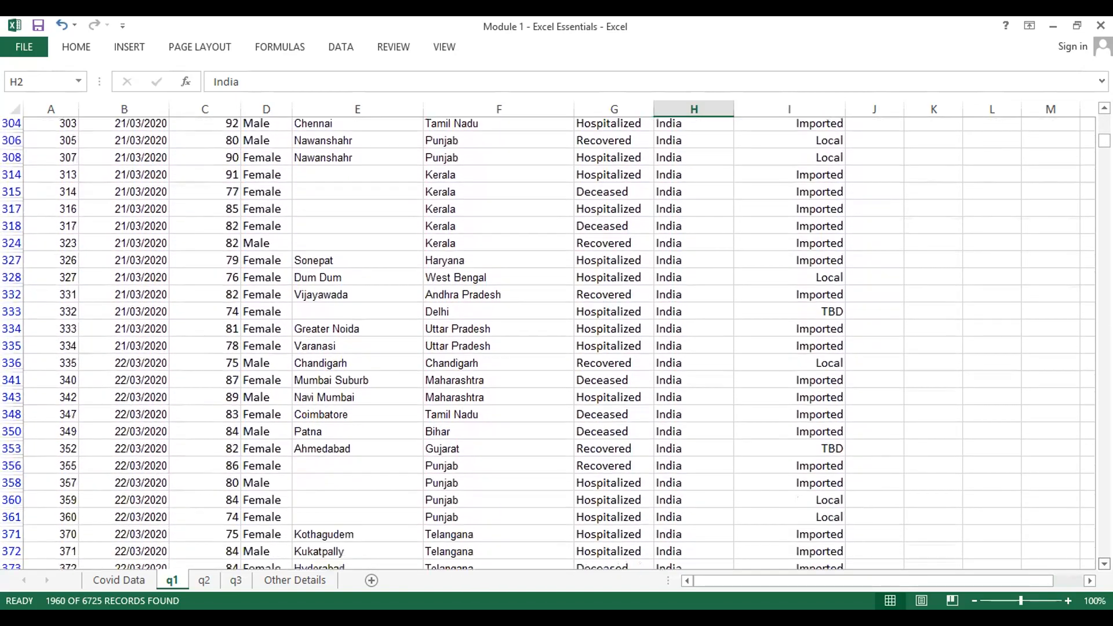
{"action": "scroll", "coordinate": [548, 342], "scroll_direction": "down", "scroll_amount": 1}
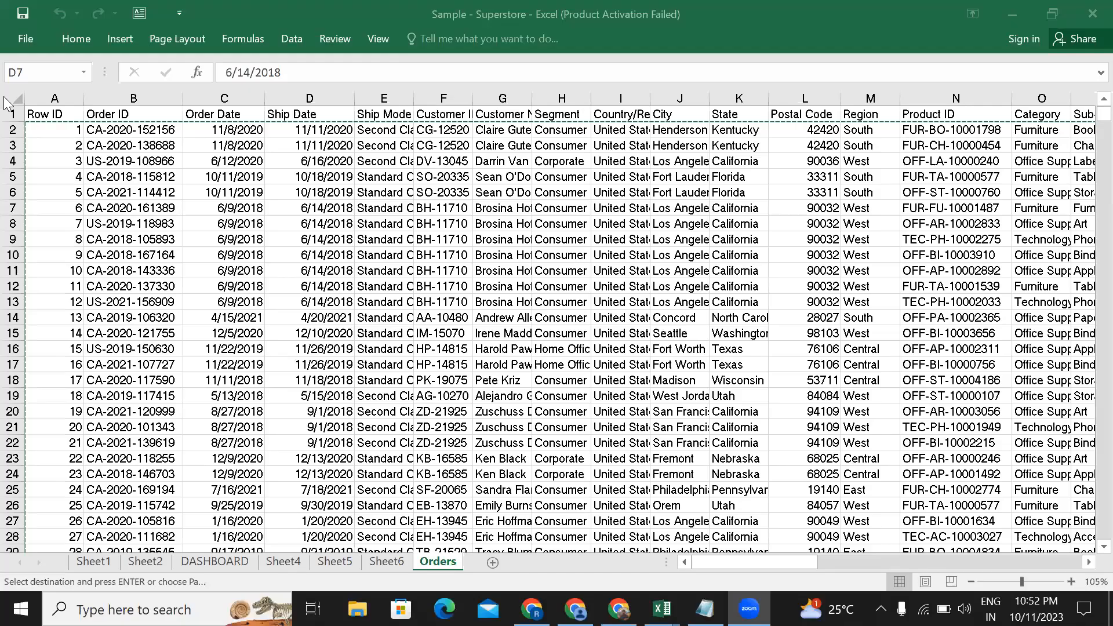
Step: Switch to the Module 1 - Excel Essentials (2) workbook and go to the Date Announced header on the Covid Data sheet
{"action": "left_click", "coordinate": [26, 39]}
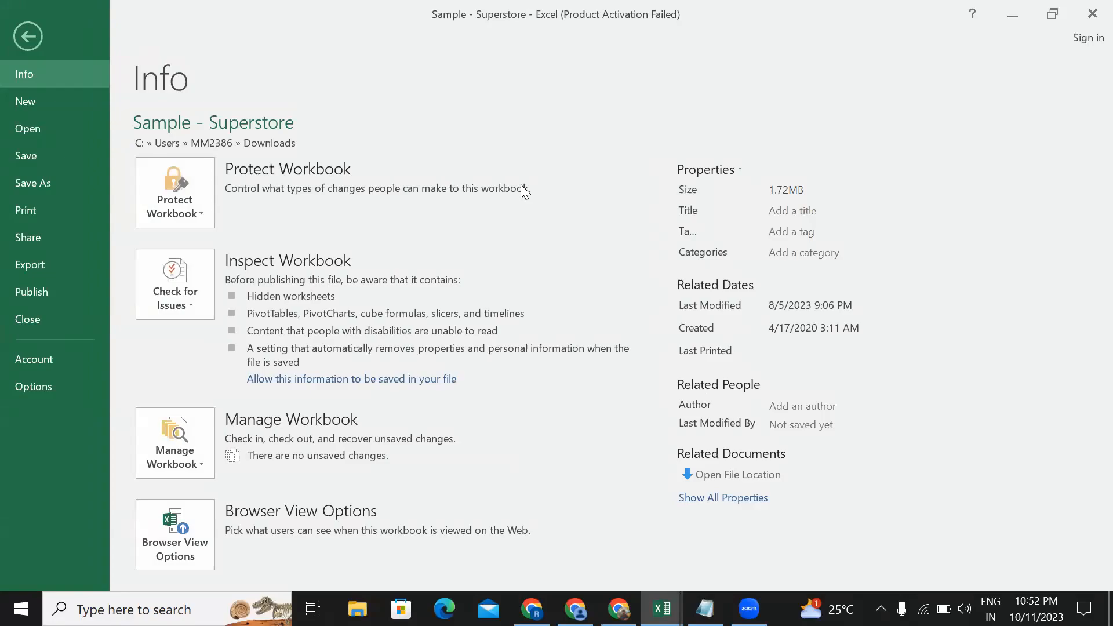
{"action": "key", "text": "Escape"}
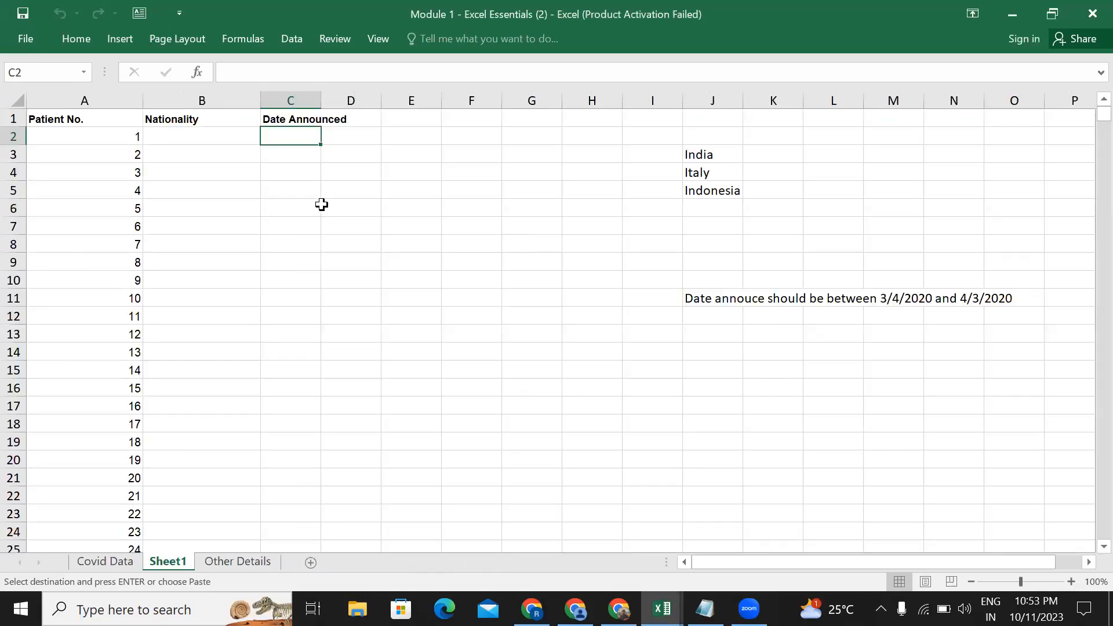
{"action": "left_click", "coordinate": [119, 563]}
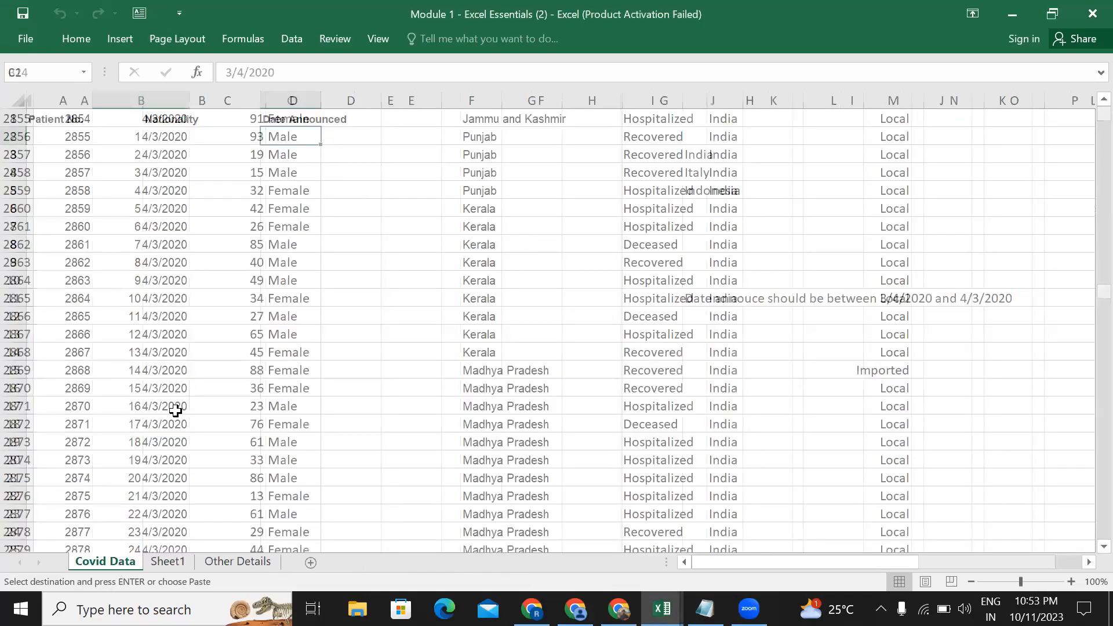
{"action": "scroll", "coordinate": [175, 406], "scroll_direction": "up", "scroll_amount": 6}
{"action": "scroll", "coordinate": [174, 368], "scroll_direction": "up", "scroll_amount": 17}
{"action": "left_click", "coordinate": [174, 368]}
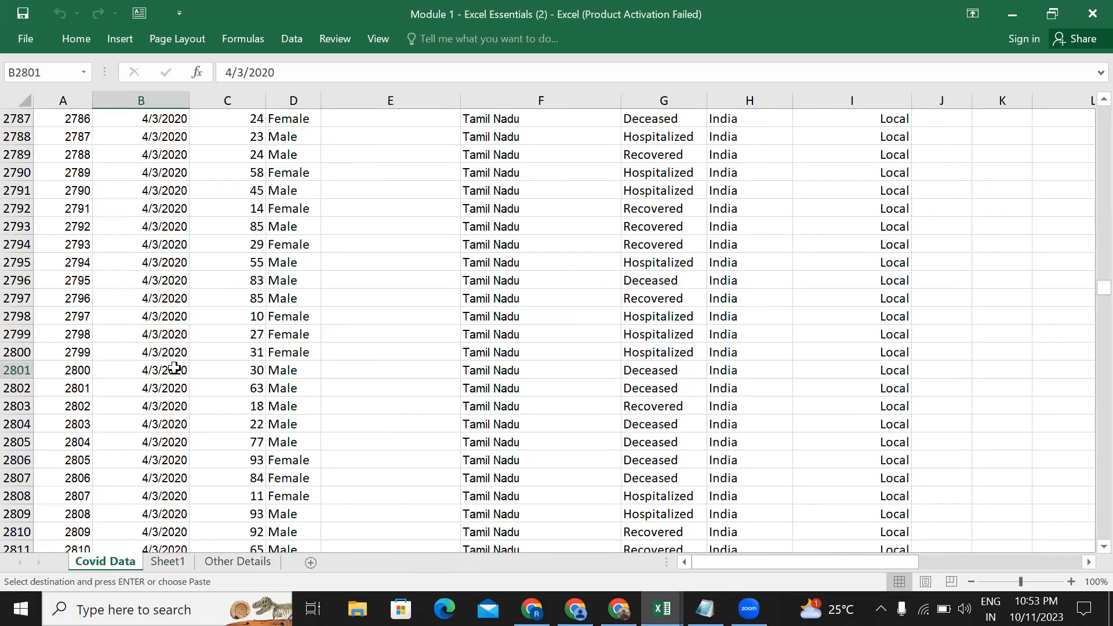
{"action": "key", "text": "ctrl+Up"}
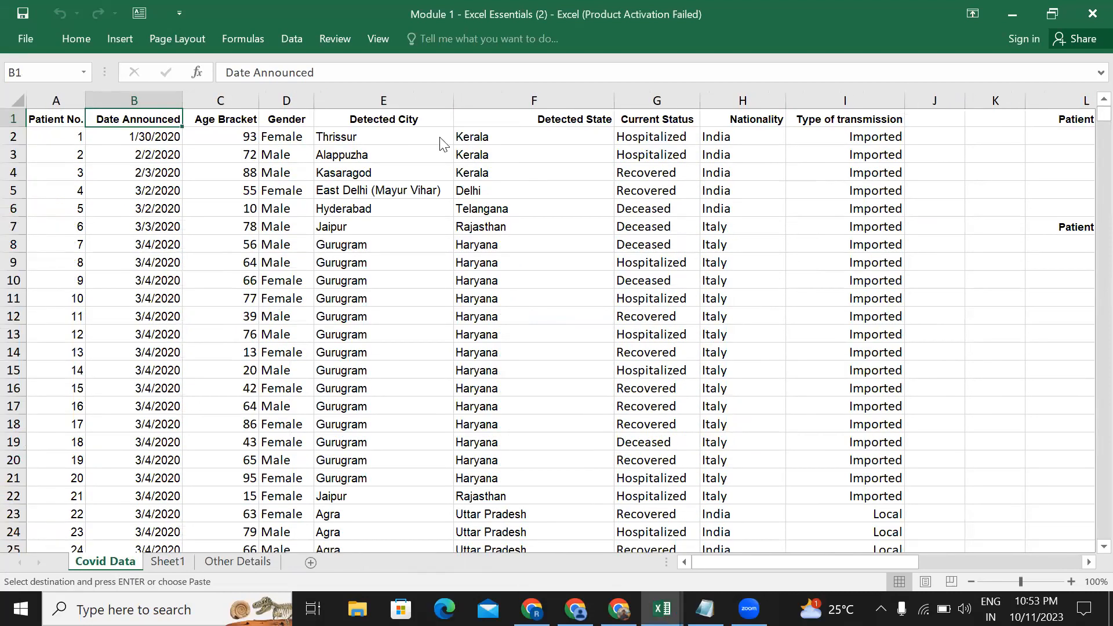
Step: Turn on filtering for the header row of the Covid Data sheet
{"action": "left_click", "coordinate": [76, 38]}
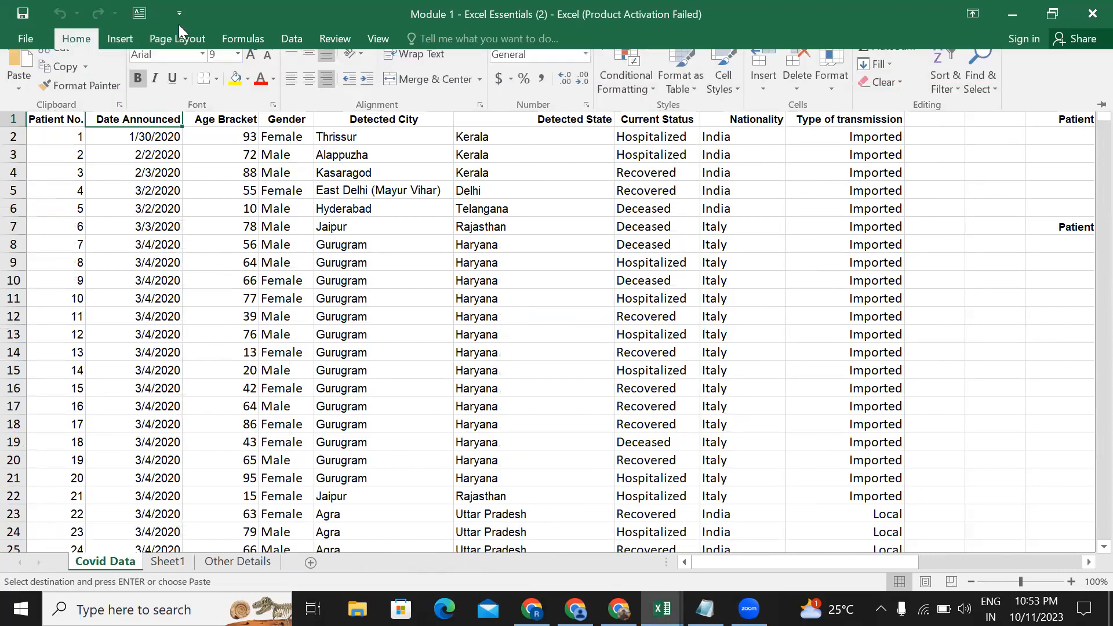
{"action": "left_click", "coordinate": [946, 87]}
{"action": "left_click", "coordinate": [962, 186]}
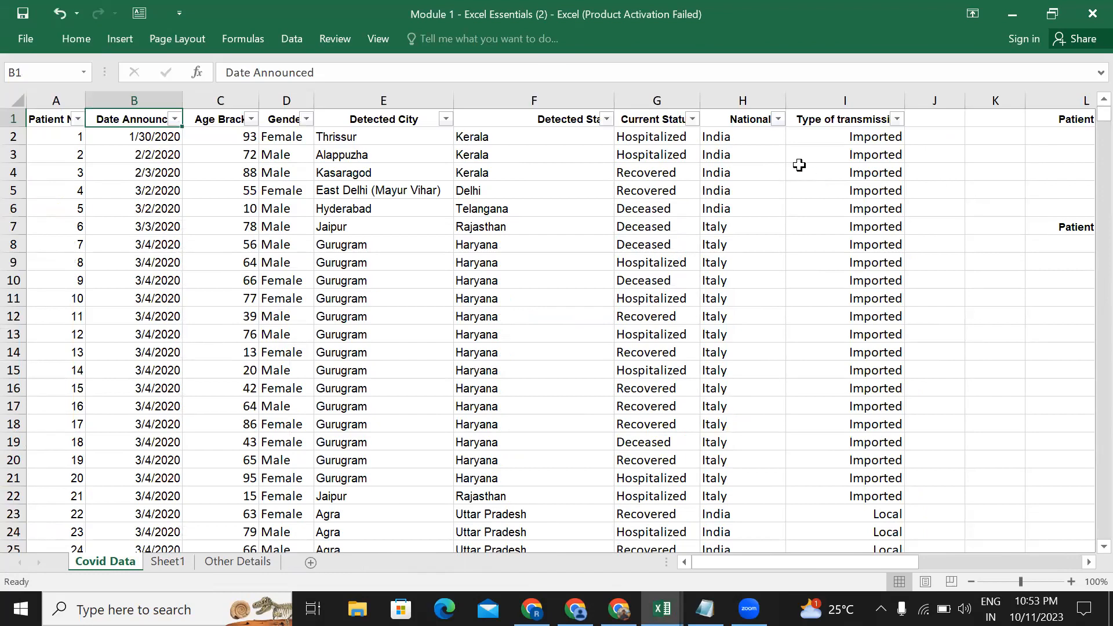
Step: Filter the Nationality column to show only India
{"action": "left_click", "coordinate": [780, 120]}
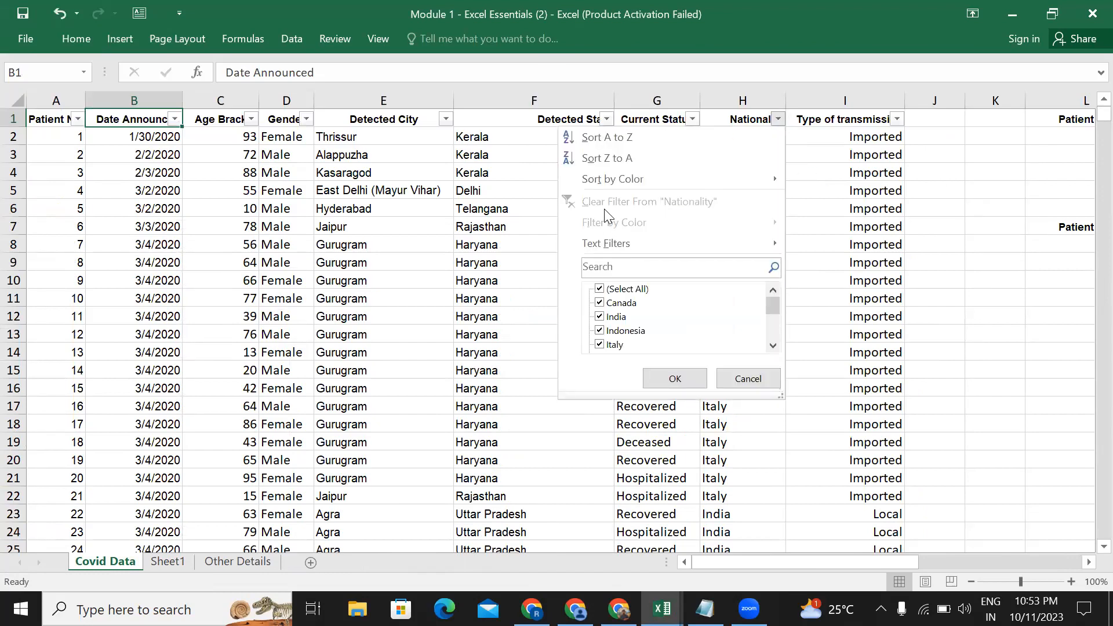
{"action": "left_click", "coordinate": [600, 289]}
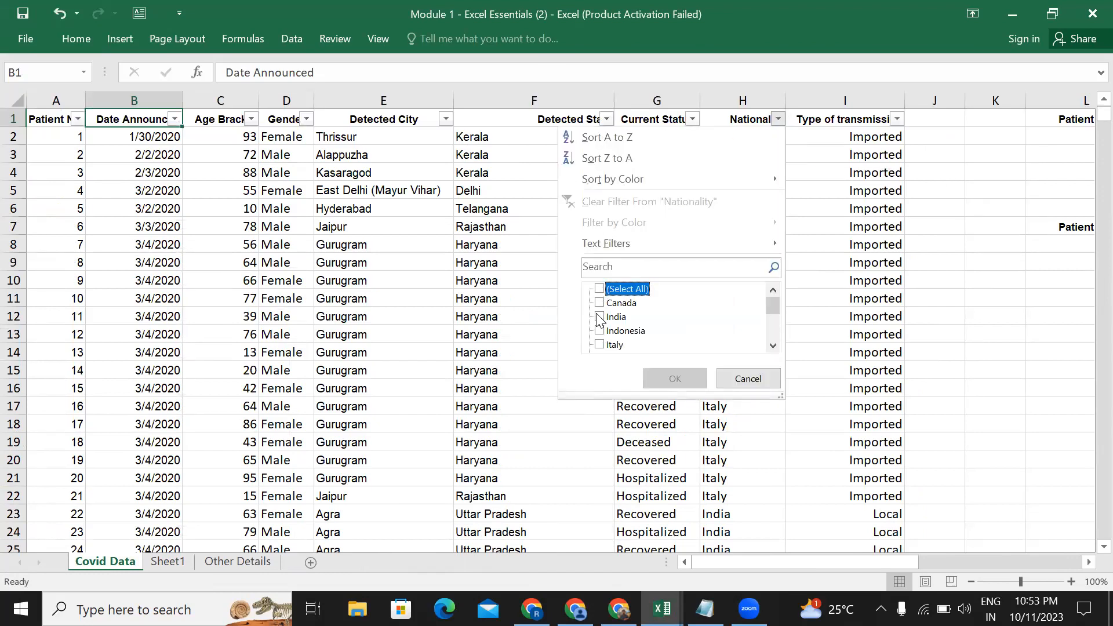
{"action": "left_click", "coordinate": [599, 316]}
{"action": "left_click", "coordinate": [675, 378]}
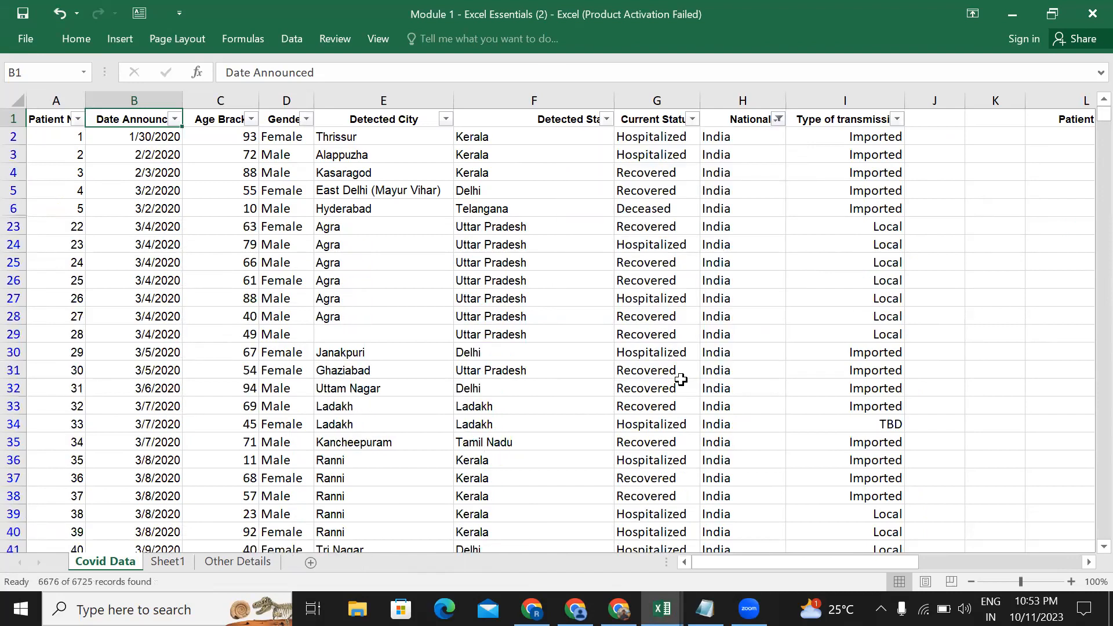
{"action": "left_click", "coordinate": [253, 120]}
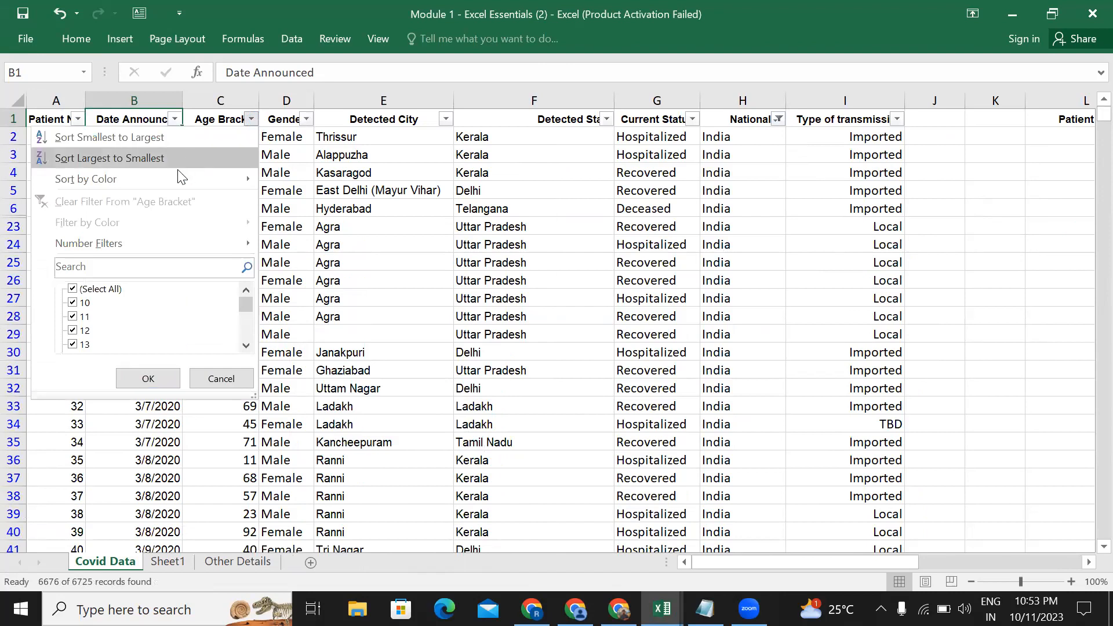
{"action": "mouse_move", "coordinate": [149, 185]}
{"action": "mouse_move", "coordinate": [96, 244]}
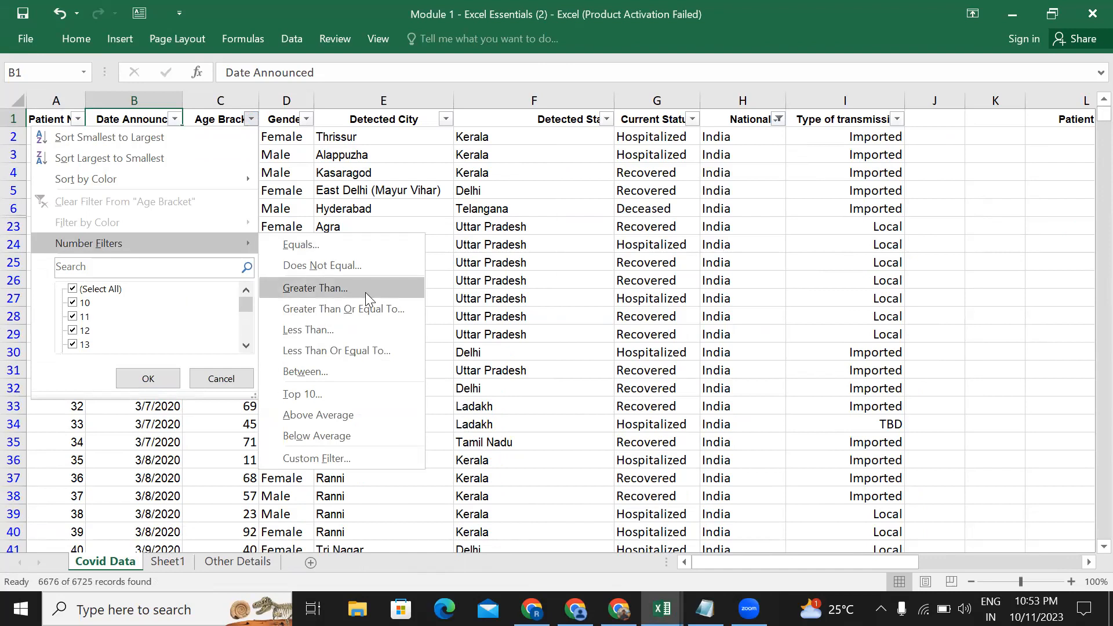
{"action": "left_click", "coordinate": [338, 461]}
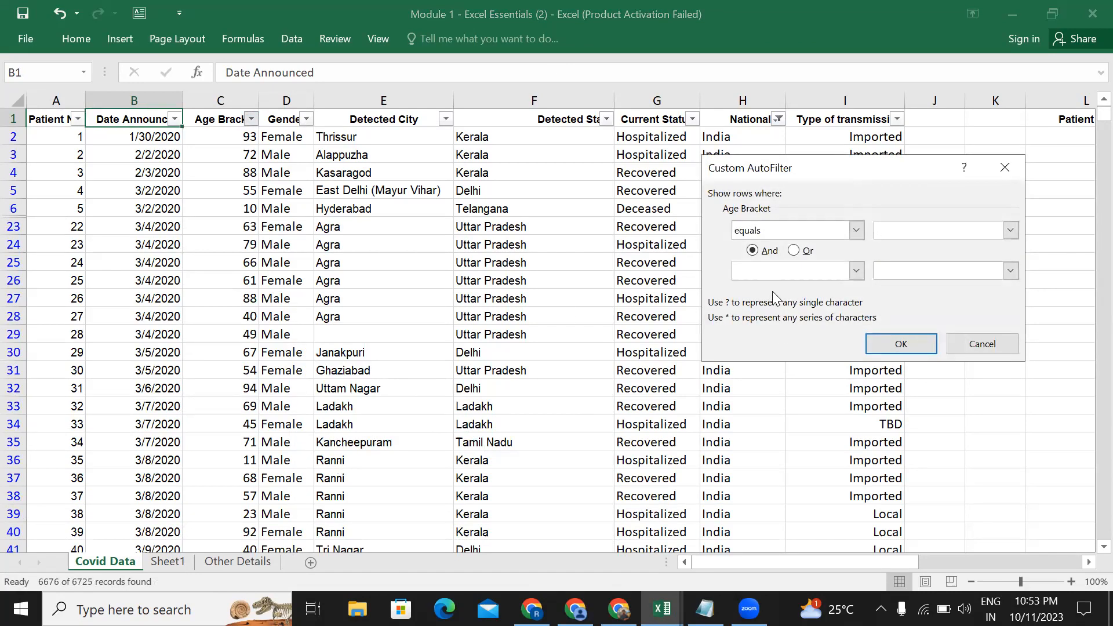
{"action": "left_click", "coordinate": [1010, 168]}
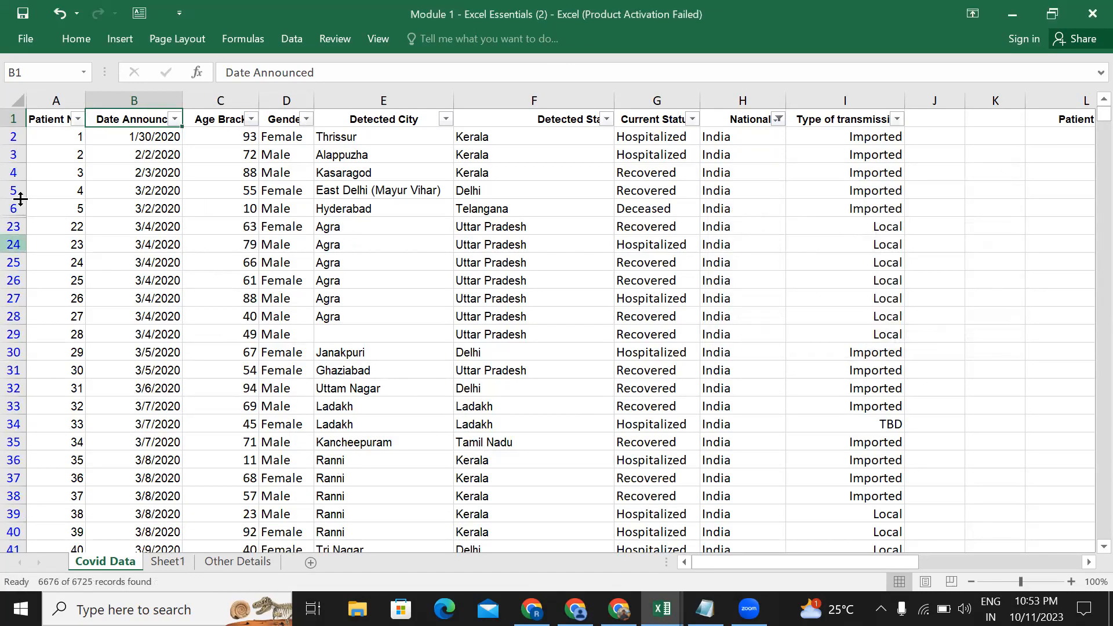
Step: Examine the date filter choices and custom filter comparison operators available for the Date Announced column
{"action": "left_click", "coordinate": [175, 120]}
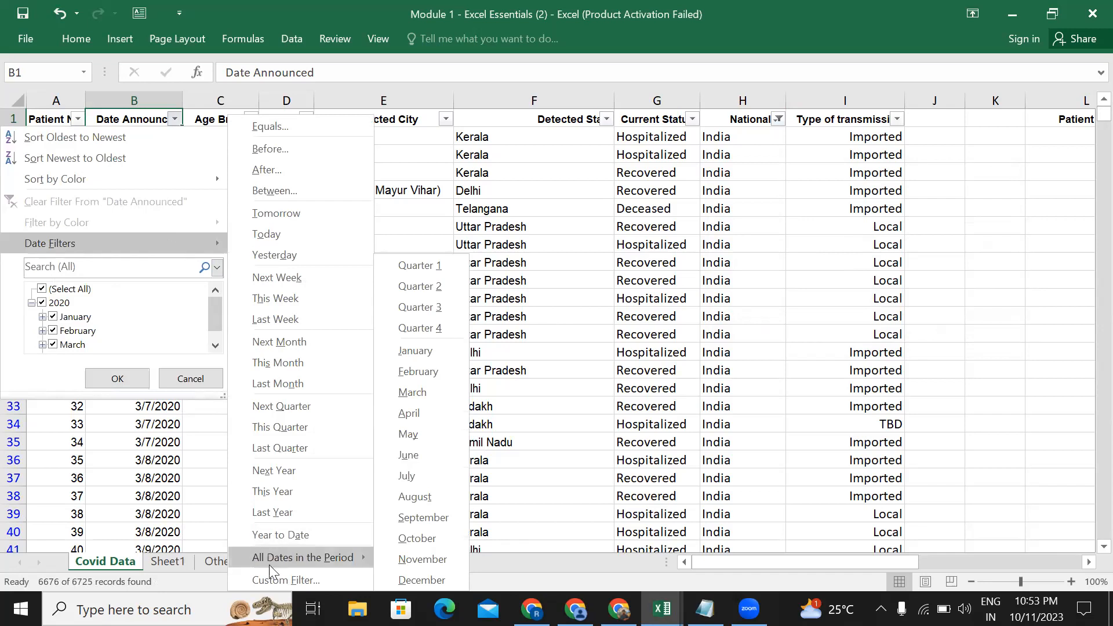
{"action": "left_click", "coordinate": [274, 580]}
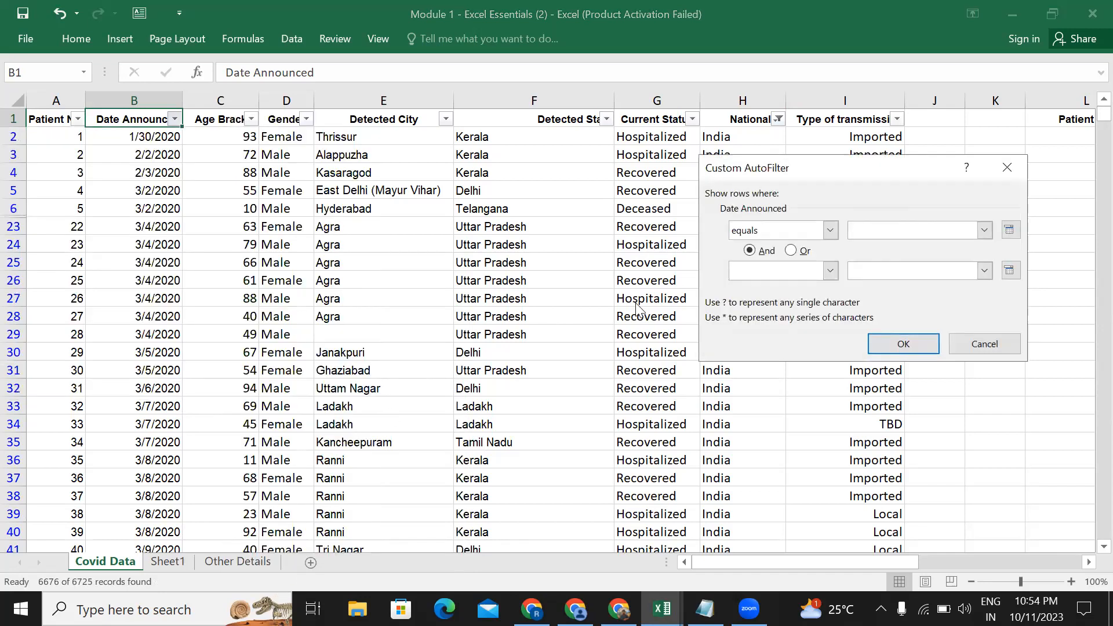
{"action": "left_click", "coordinate": [831, 230]}
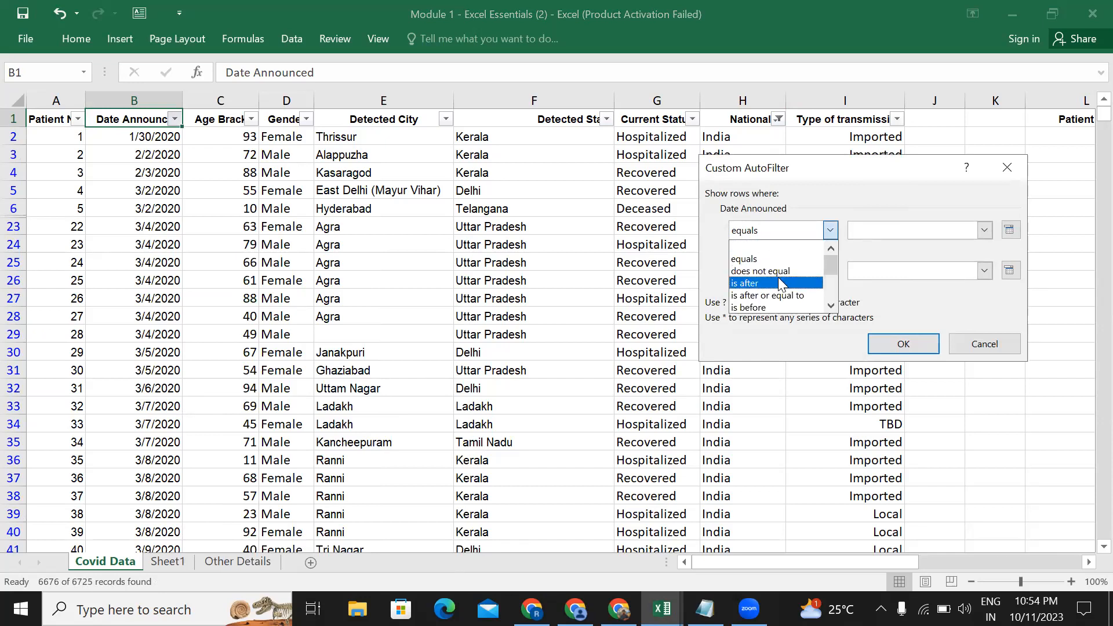
{"action": "left_click_drag", "start_coordinate": [831, 259], "coordinate": [830, 262]}
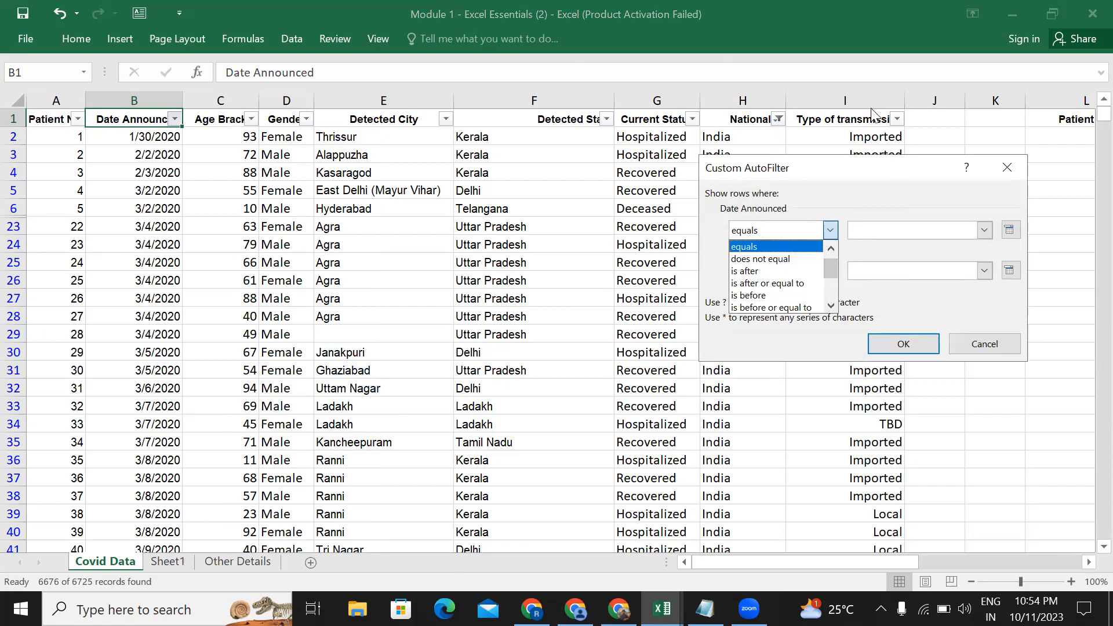
{"action": "left_click", "coordinate": [1005, 174]}
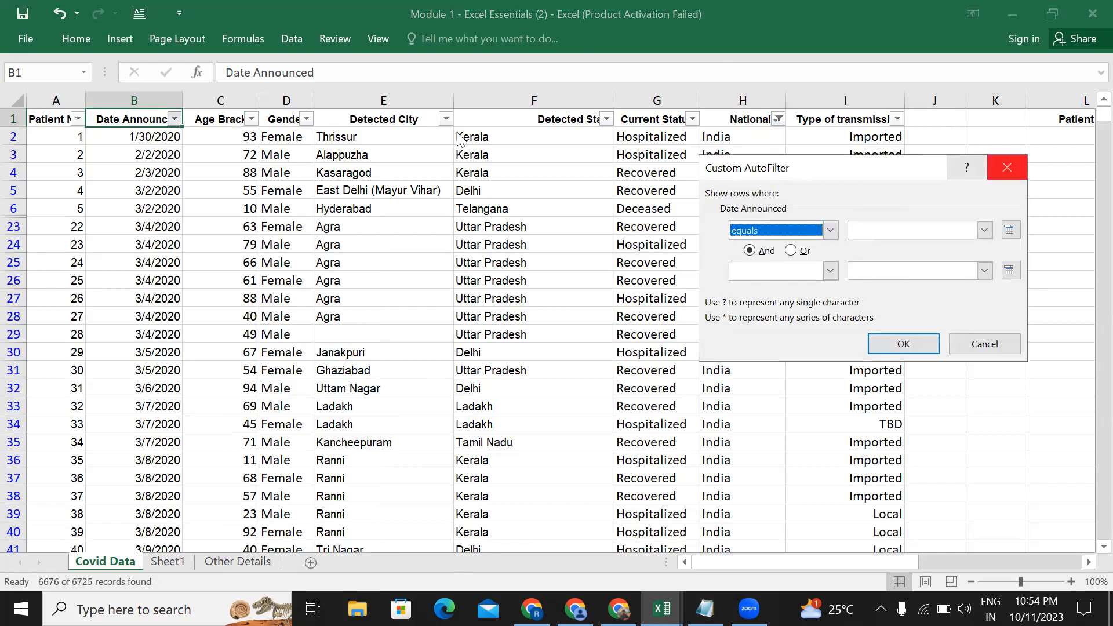
{"action": "left_click", "coordinate": [1005, 169]}
Step: Start a custom number filter on the Age Bracket column with the condition is greater than 70
{"action": "left_click", "coordinate": [251, 118]}
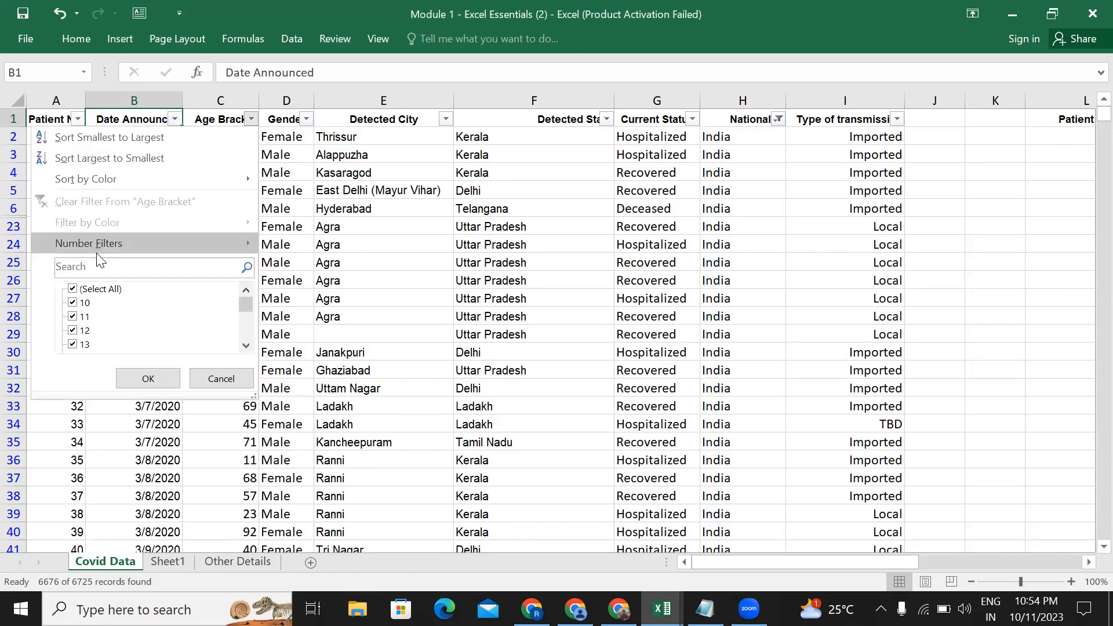
{"action": "mouse_move", "coordinate": [98, 246]}
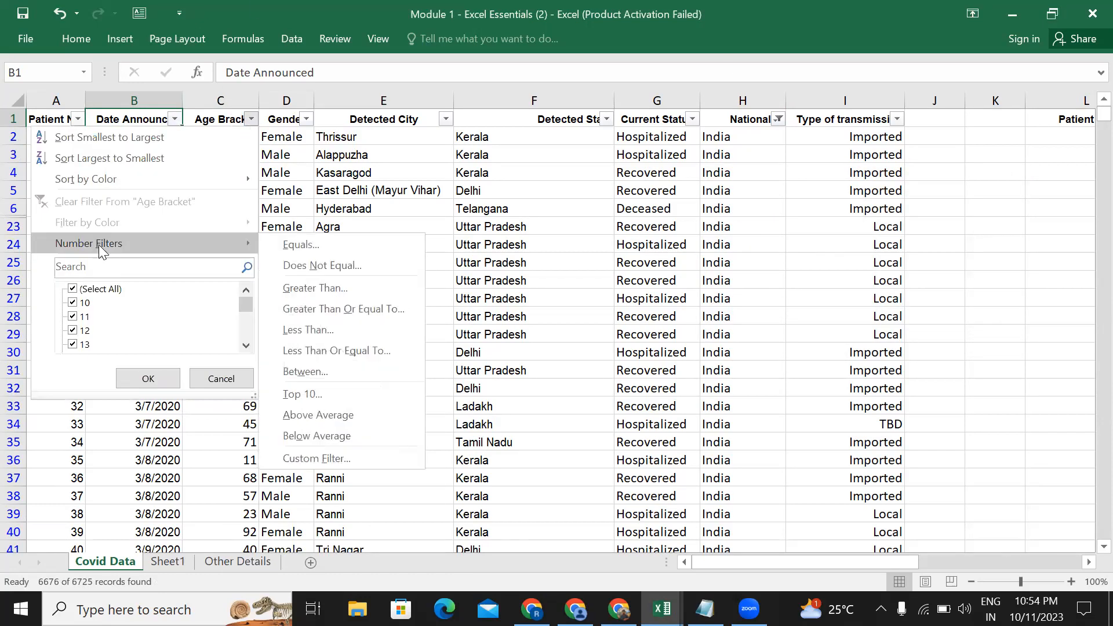
{"action": "left_click", "coordinate": [342, 461]}
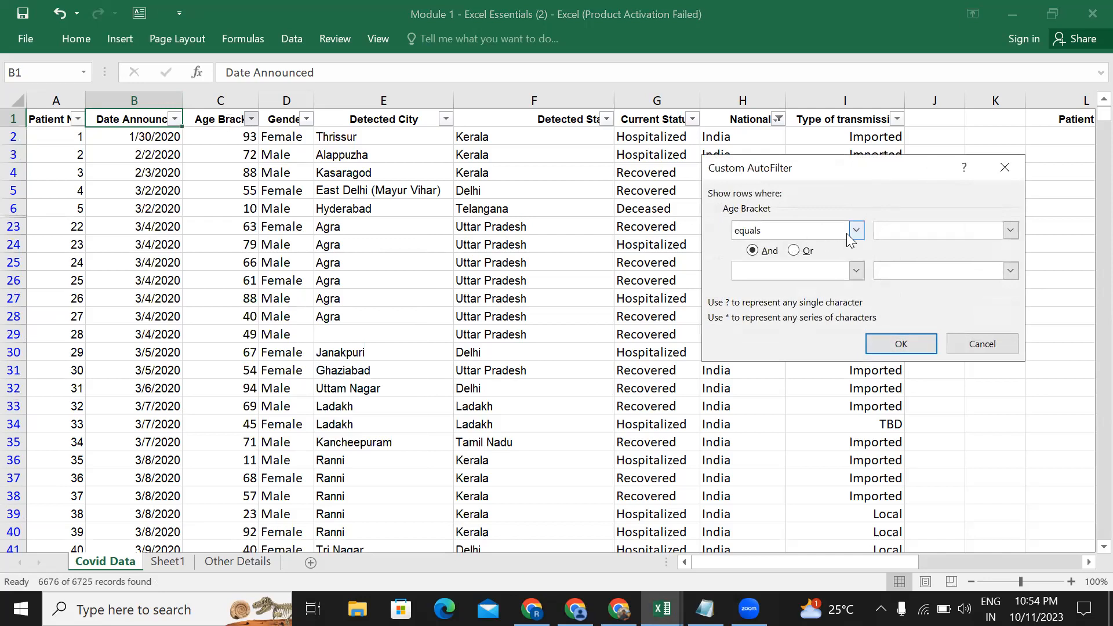
{"action": "left_click", "coordinate": [856, 230]}
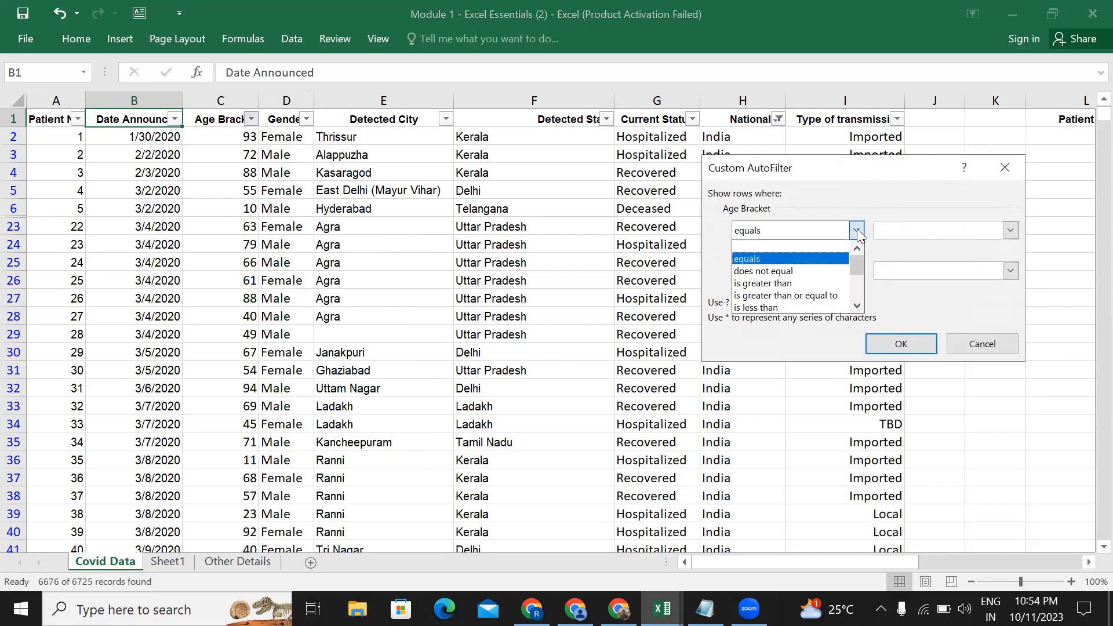
{"action": "left_click", "coordinate": [790, 283]}
{"action": "left_click", "coordinate": [903, 232]}
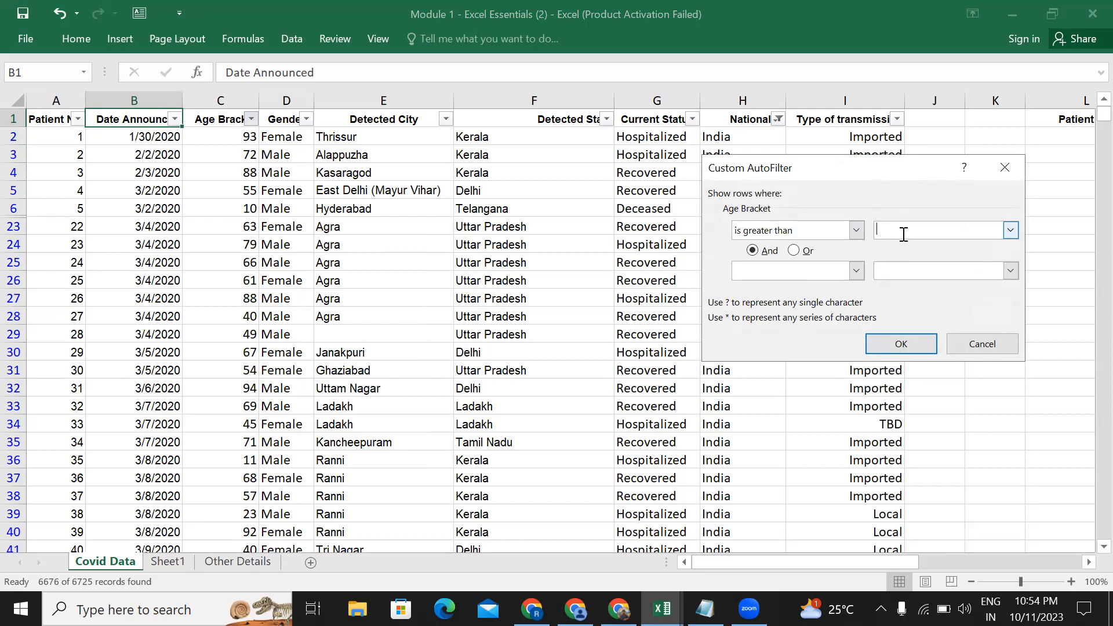
{"action": "type", "text": "70"}
Step: Add a second Age Bracket condition, is less than 25, joined with And, and apply the filter
{"action": "left_click", "coordinate": [855, 270]}
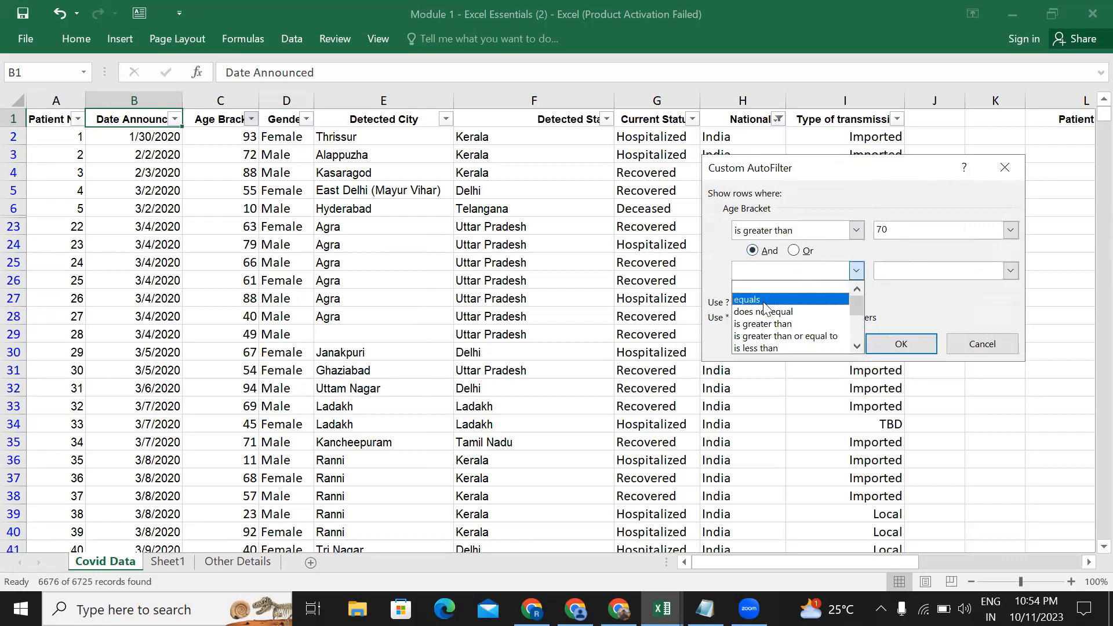
{"action": "left_click", "coordinate": [760, 347]}
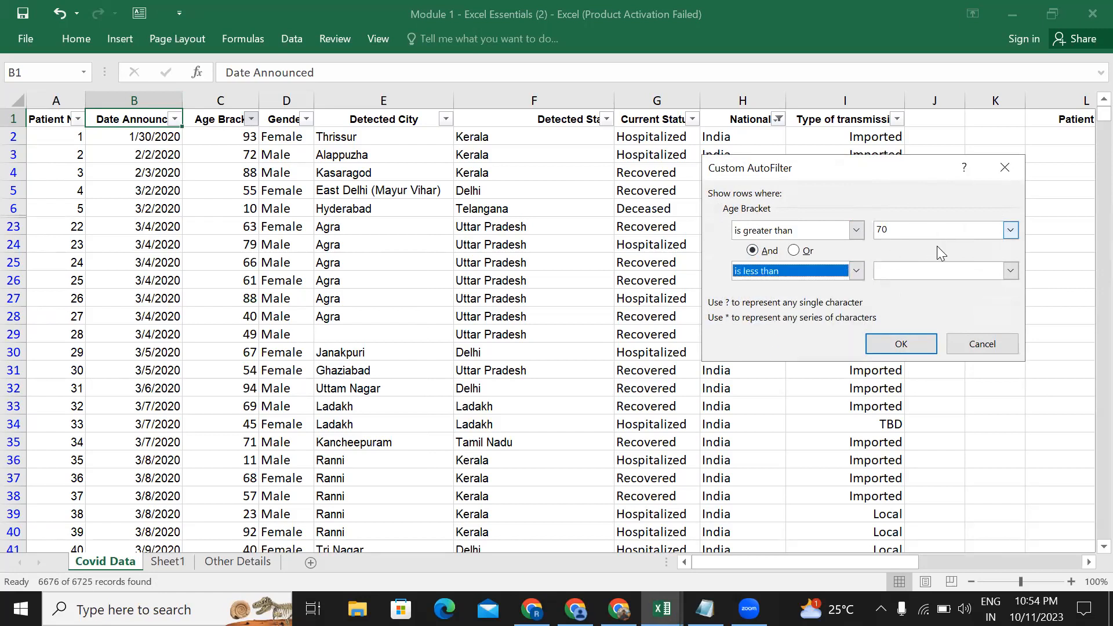
{"action": "left_click", "coordinate": [937, 271]}
{"action": "type", "text": "25"}
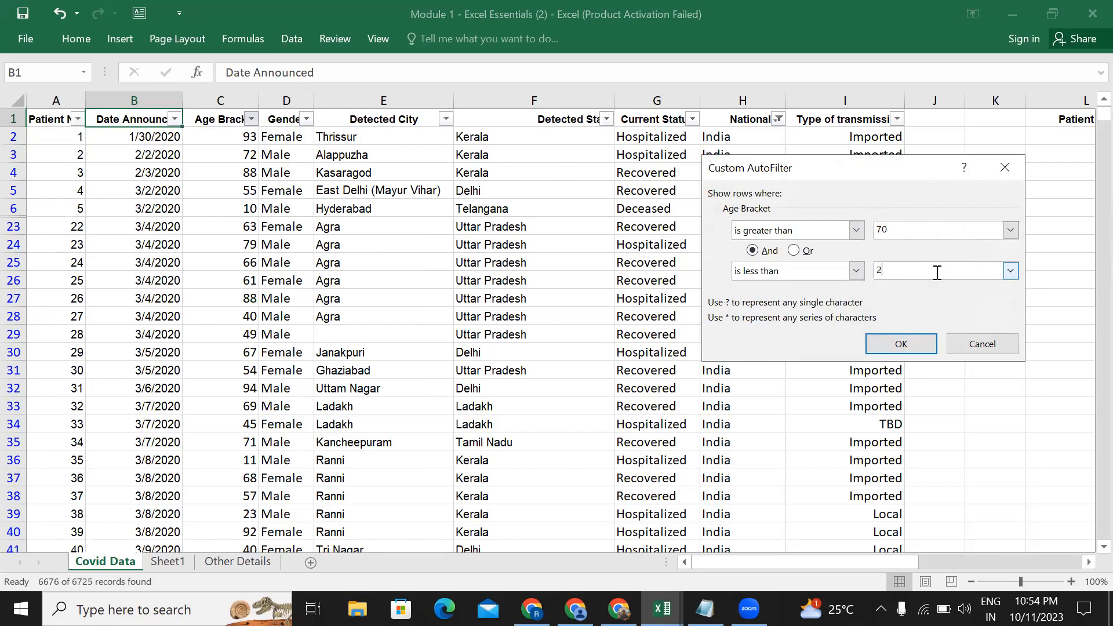
{"action": "left_click", "coordinate": [896, 346]}
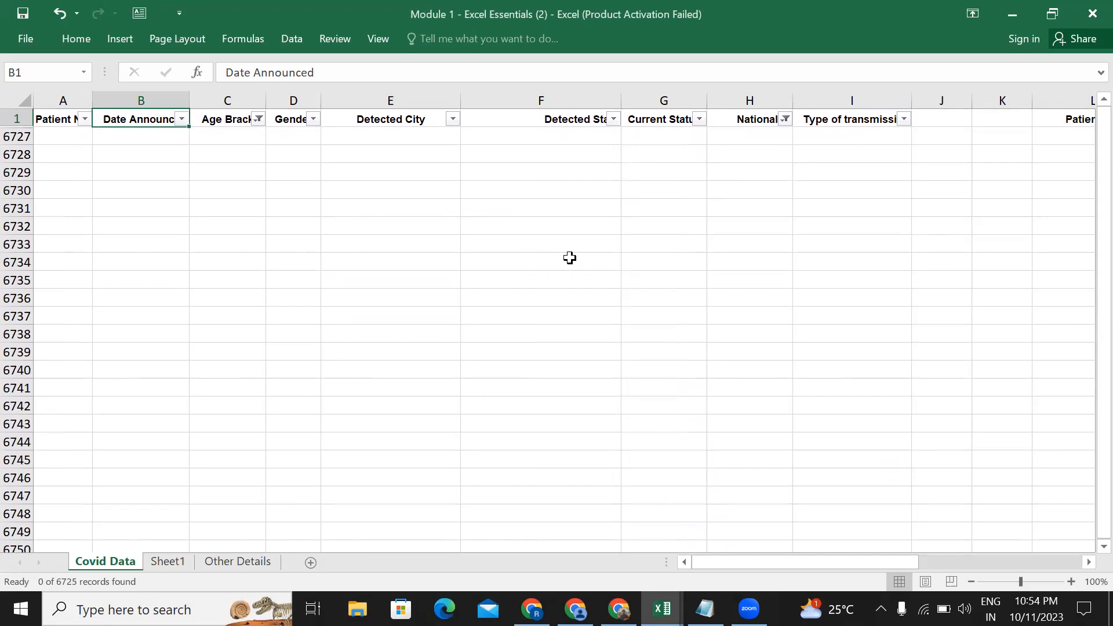
{"action": "scroll", "coordinate": [319, 237], "scroll_direction": "right", "scroll_amount": 3}
{"action": "scroll", "coordinate": [319, 236], "scroll_direction": "left", "scroll_amount": 3}
{"action": "left_click", "coordinate": [181, 119]}
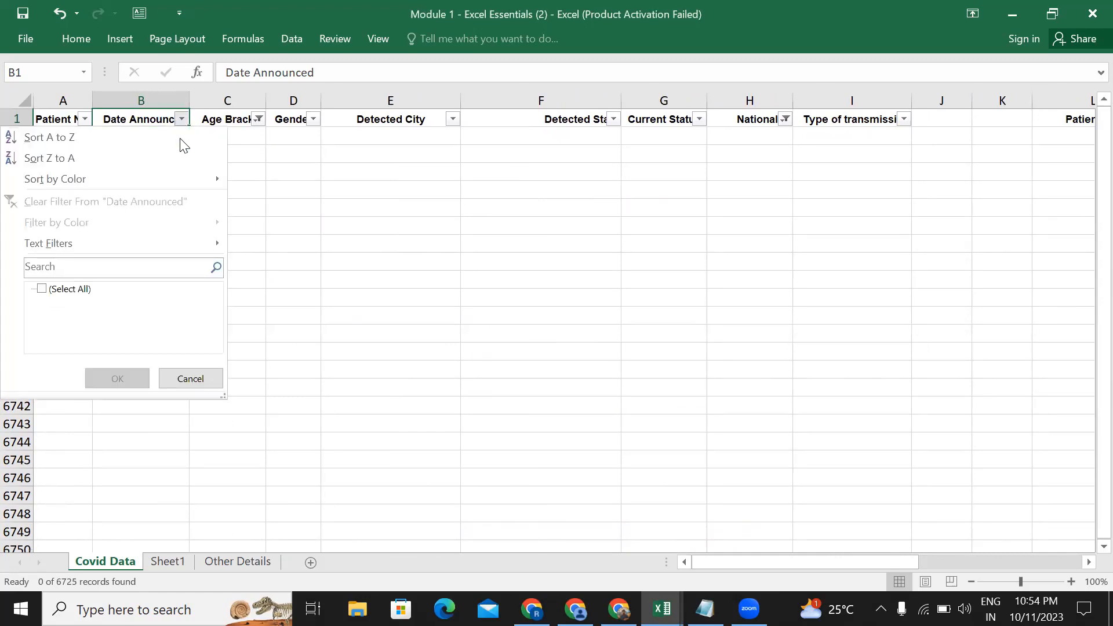
{"action": "mouse_move", "coordinate": [149, 243]}
{"action": "left_click", "coordinate": [330, 181]}
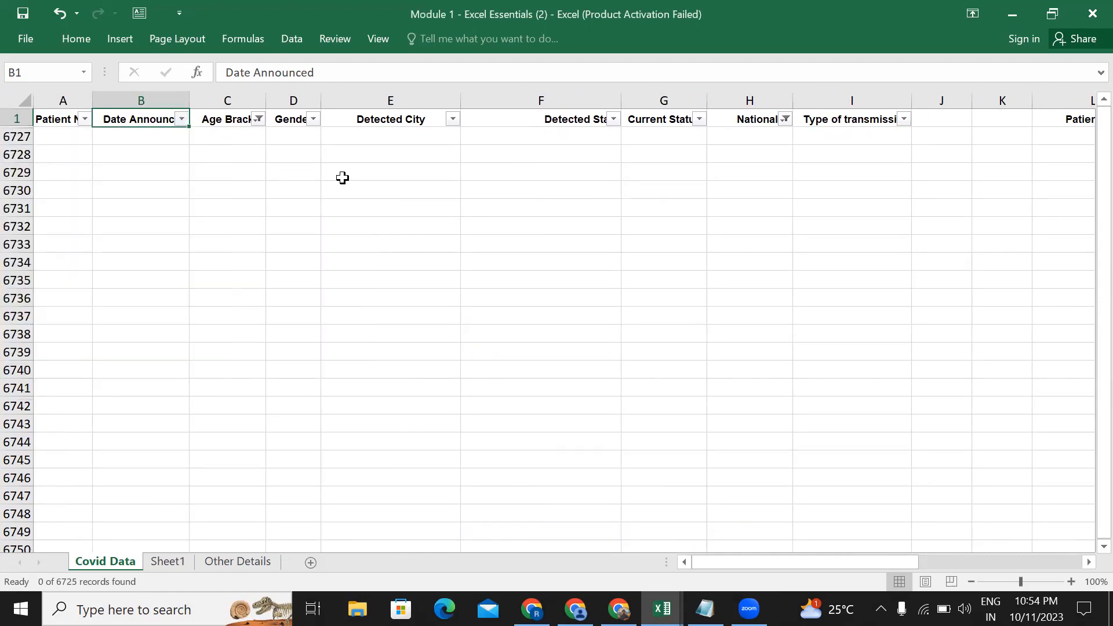
Step: Change the Age Bracket custom filter to join its two conditions with Or and apply it
{"action": "left_click", "coordinate": [258, 119]}
{"action": "mouse_move", "coordinate": [198, 238]}
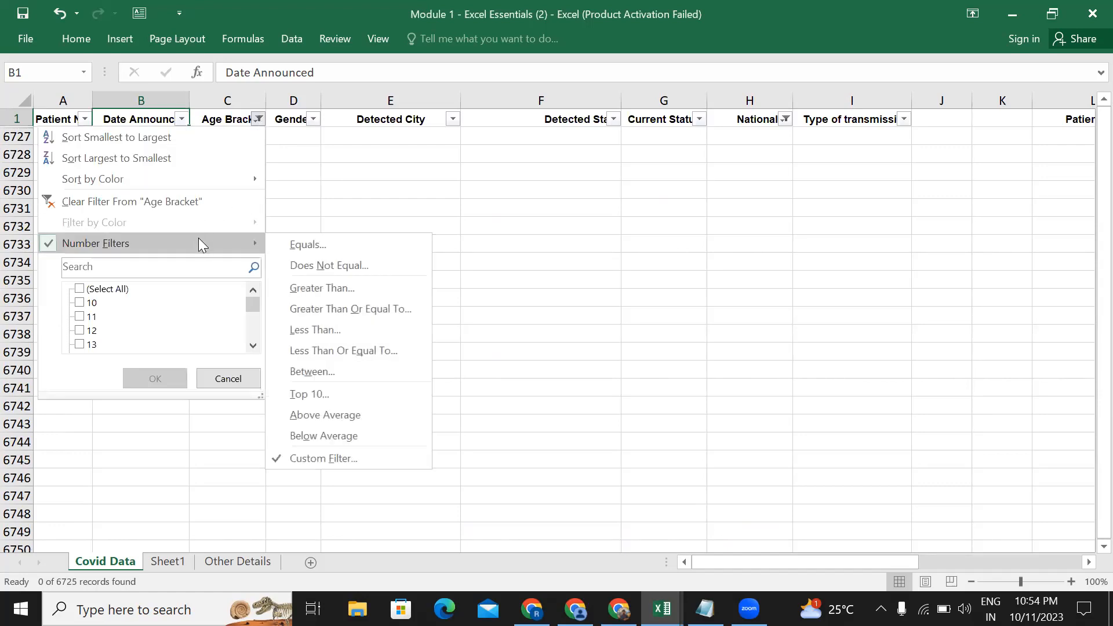
{"action": "left_click", "coordinate": [302, 458]}
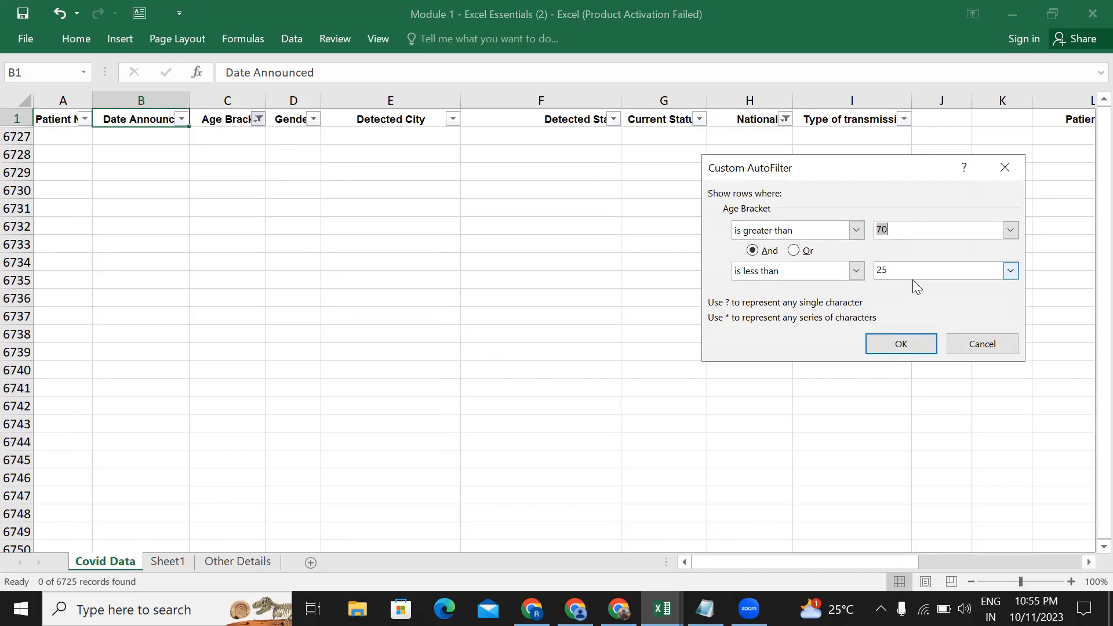
{"action": "left_click", "coordinate": [795, 252]}
{"action": "left_click", "coordinate": [753, 252]}
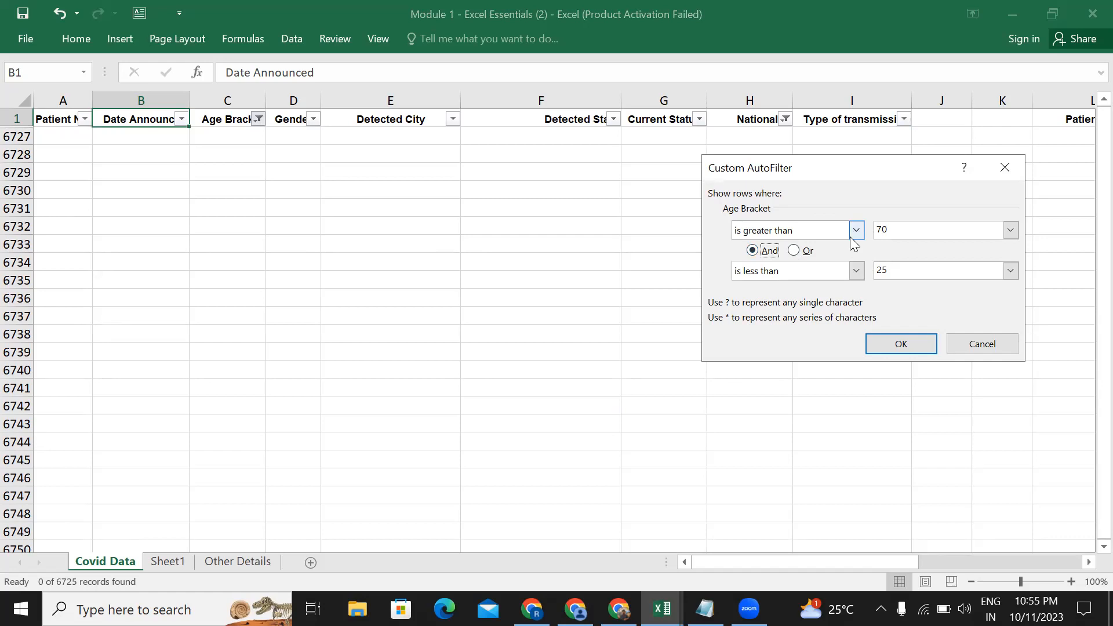
{"action": "left_click", "coordinate": [794, 254]}
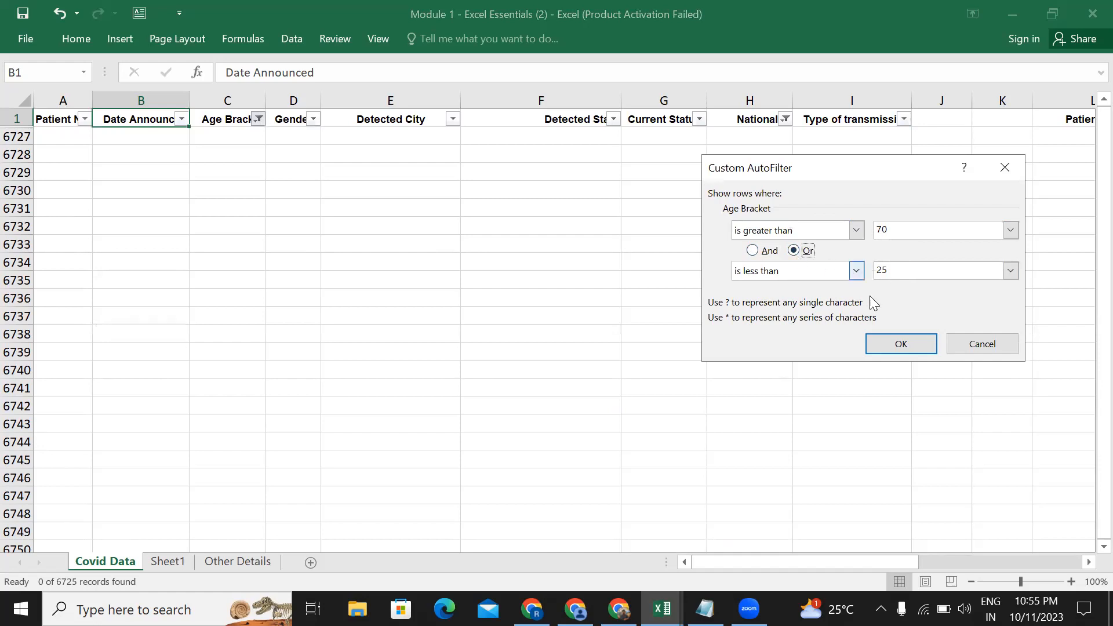
{"action": "left_click", "coordinate": [904, 344]}
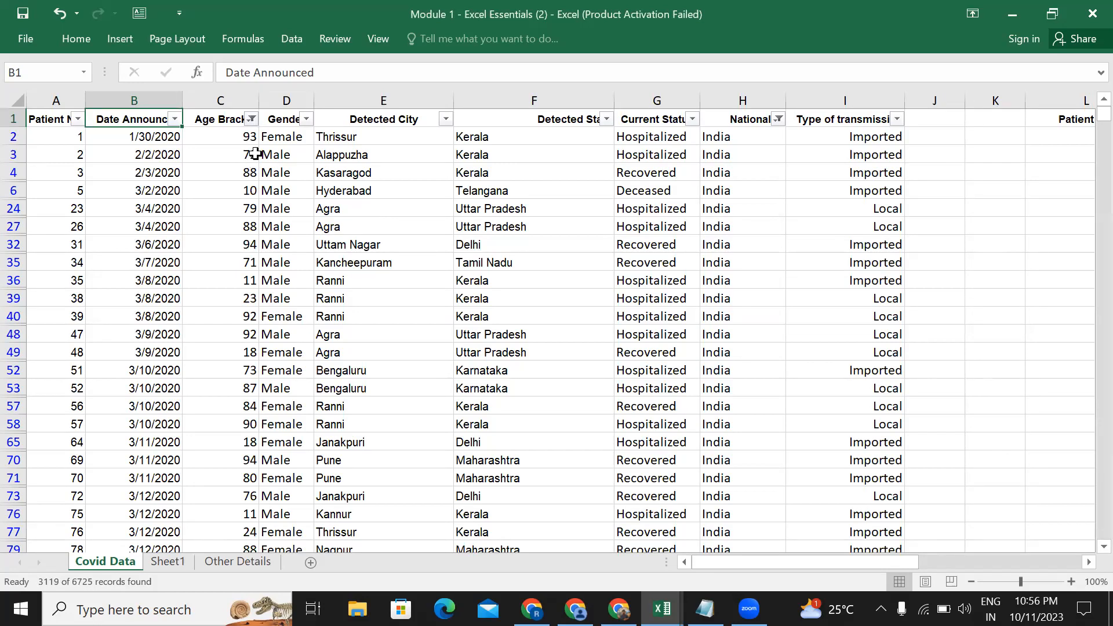
Step: Review the filtered records on the Covid Data sheet, checking the Age Bracket values against the filter conditions
{"action": "scroll", "coordinate": [242, 188], "scroll_direction": "down", "scroll_amount": 2}
{"action": "scroll", "coordinate": [243, 189], "scroll_direction": "down", "scroll_amount": 7}
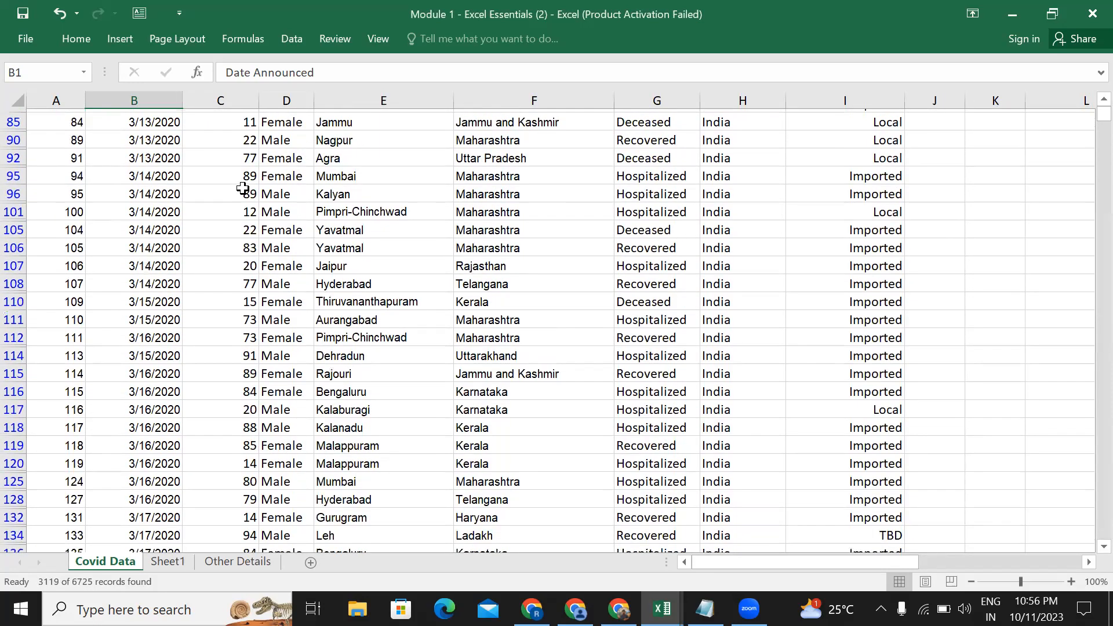
{"action": "left_click", "coordinate": [250, 303]}
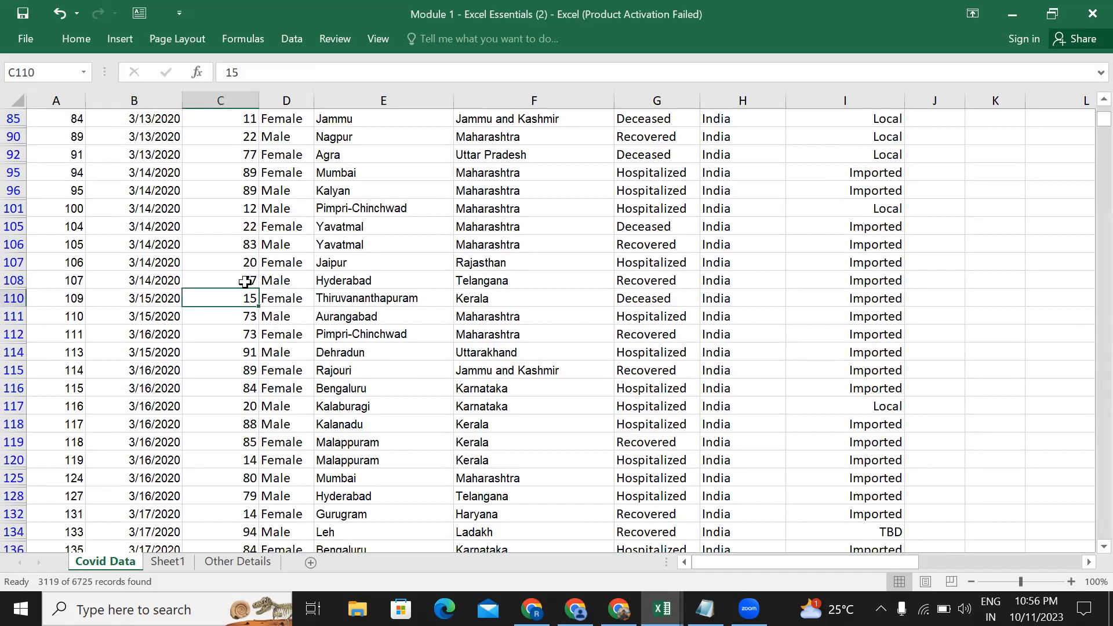
{"action": "left_click", "coordinate": [245, 281]}
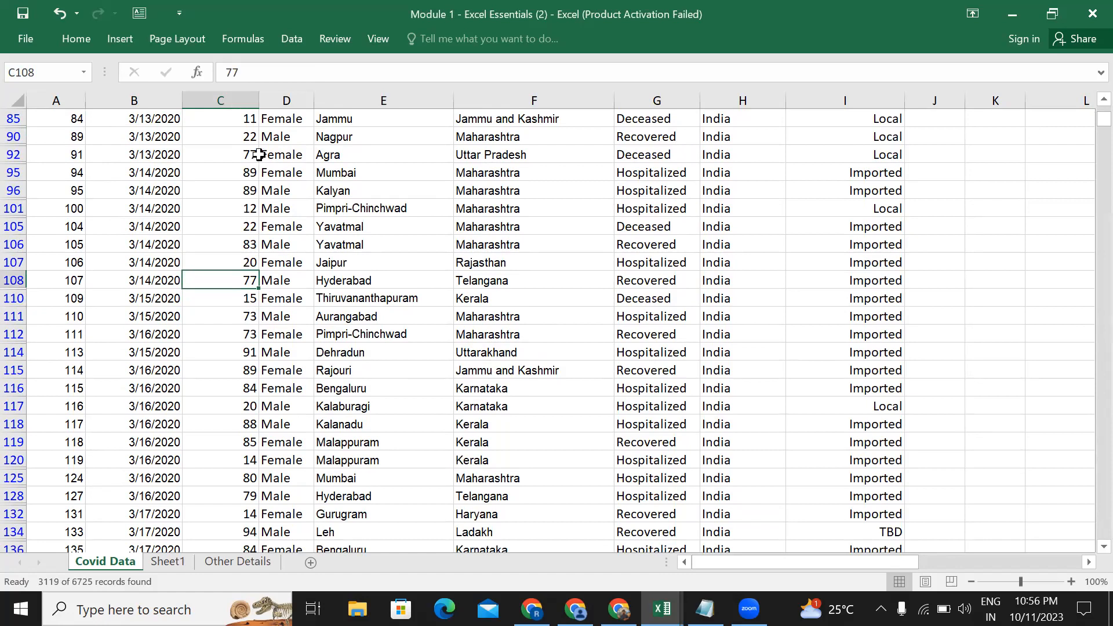
{"action": "scroll", "coordinate": [255, 398], "scroll_direction": "down", "scroll_amount": 2}
{"action": "scroll", "coordinate": [255, 398], "scroll_direction": "up", "scroll_amount": 11}
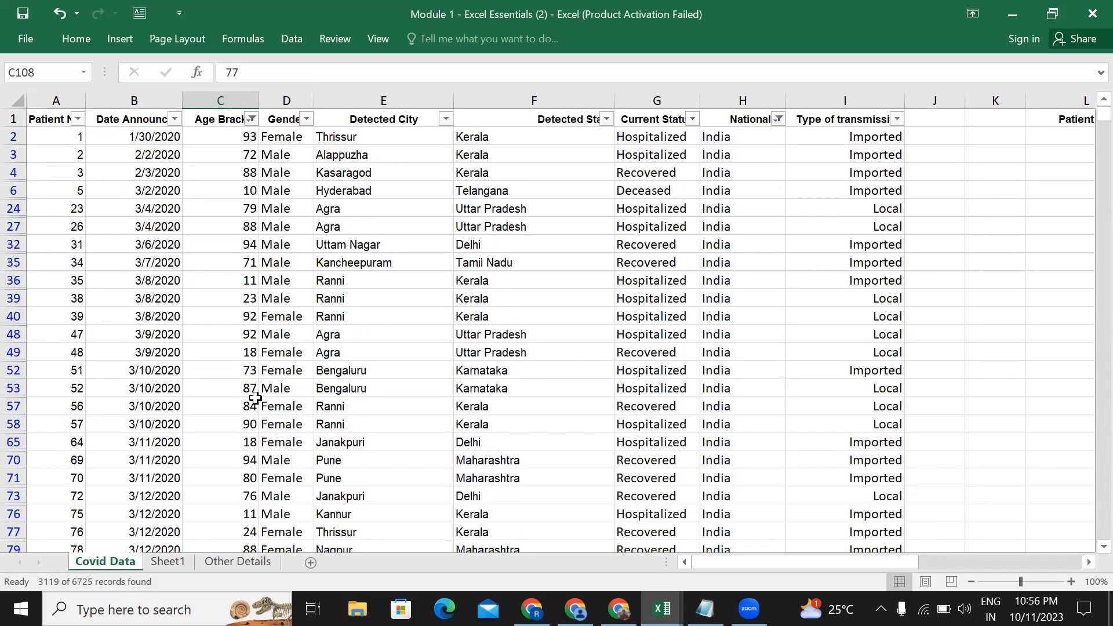
Step: Review the Age Bracket column's custom filter conditions and their Or setting, and close the dialog without changes
{"action": "left_click", "coordinate": [252, 118]}
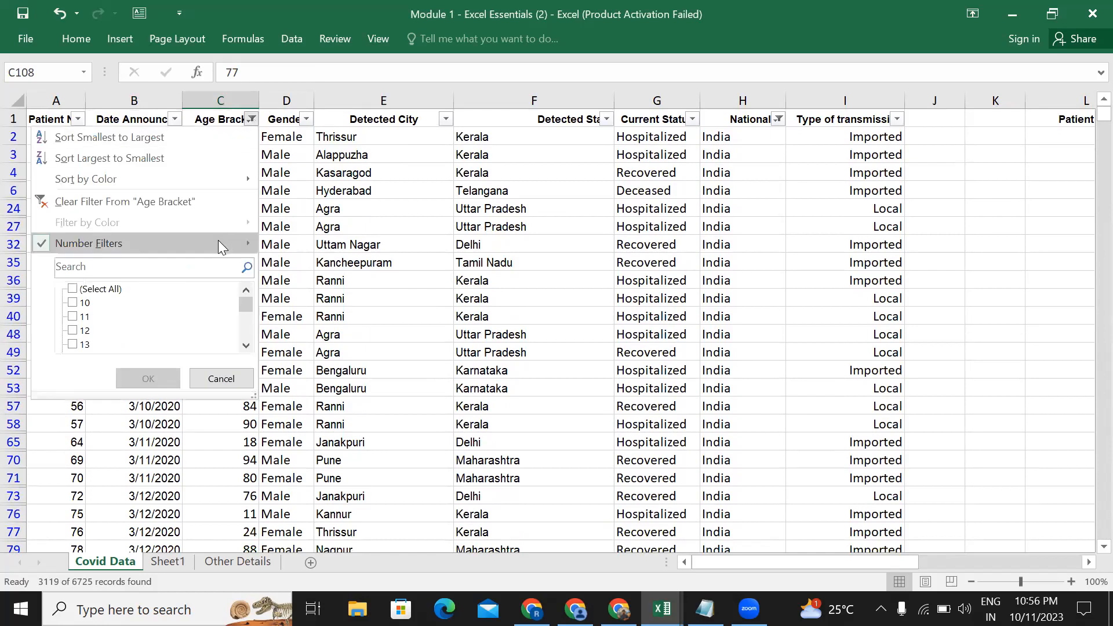
{"action": "mouse_move", "coordinate": [219, 242]}
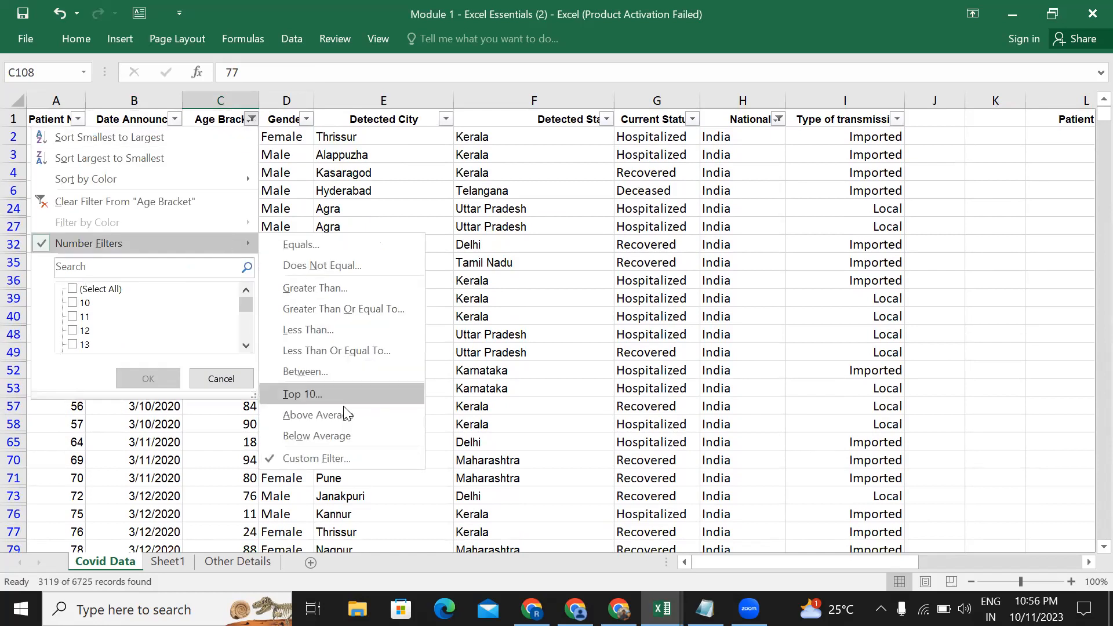
{"action": "left_click", "coordinate": [350, 455]}
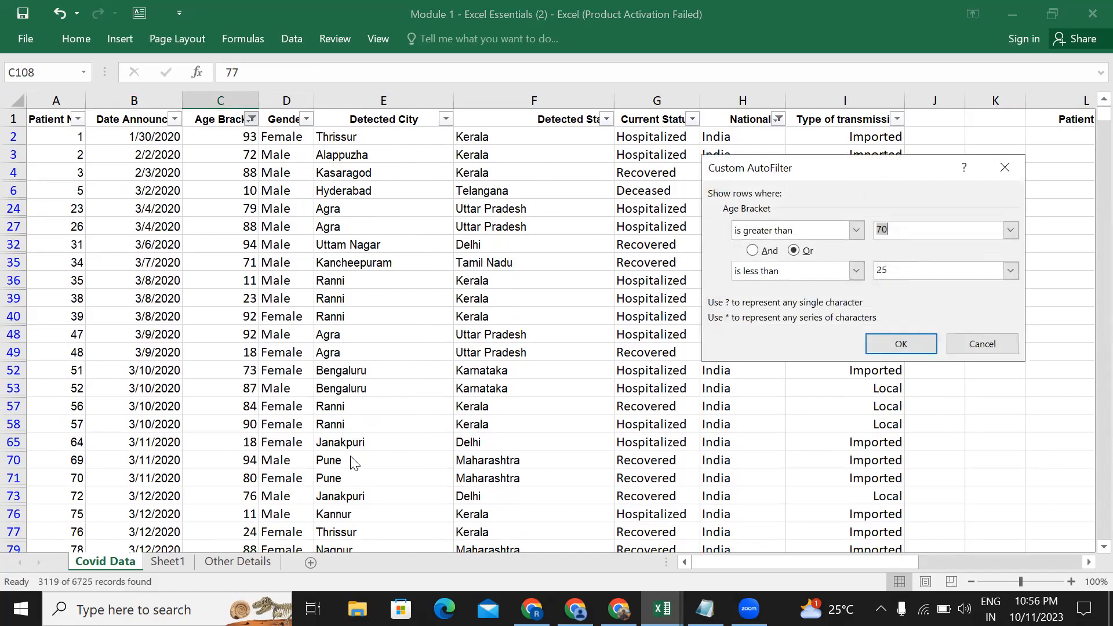
{"action": "left_click", "coordinate": [793, 250]}
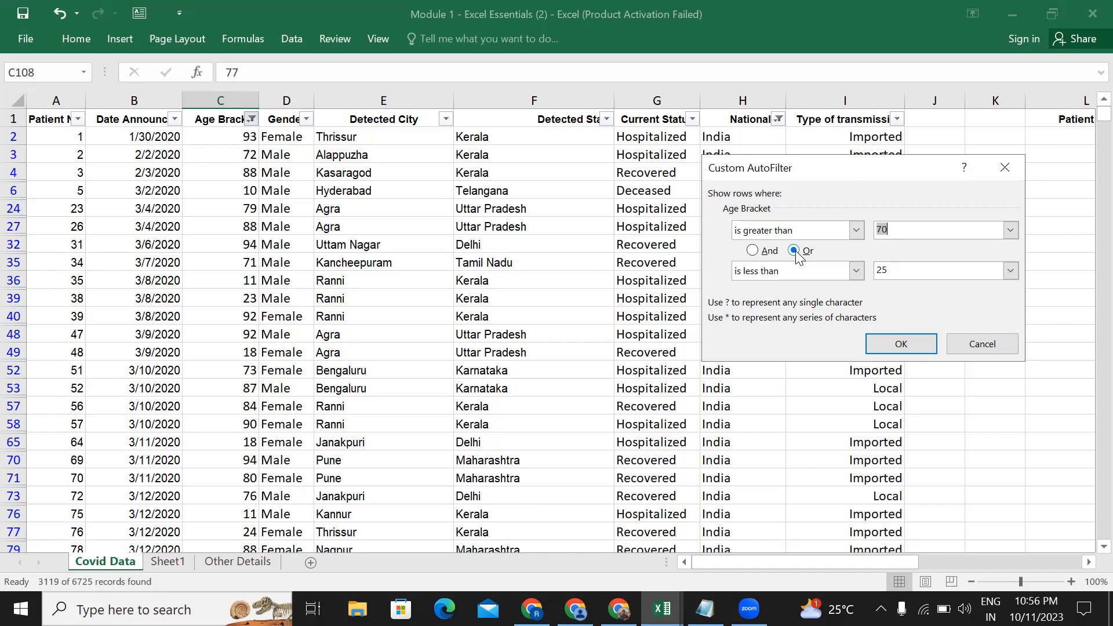
{"action": "left_click", "coordinate": [1014, 170]}
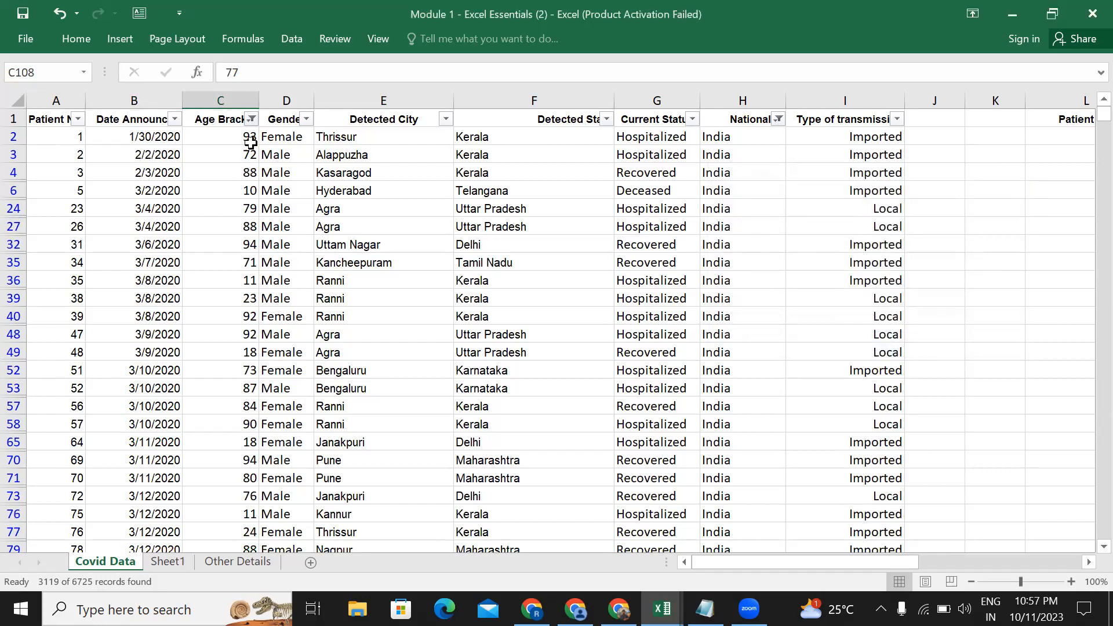
Step: Clear the filter from the Age Bracket column on the Covid Data sheet
{"action": "left_click", "coordinate": [251, 119]}
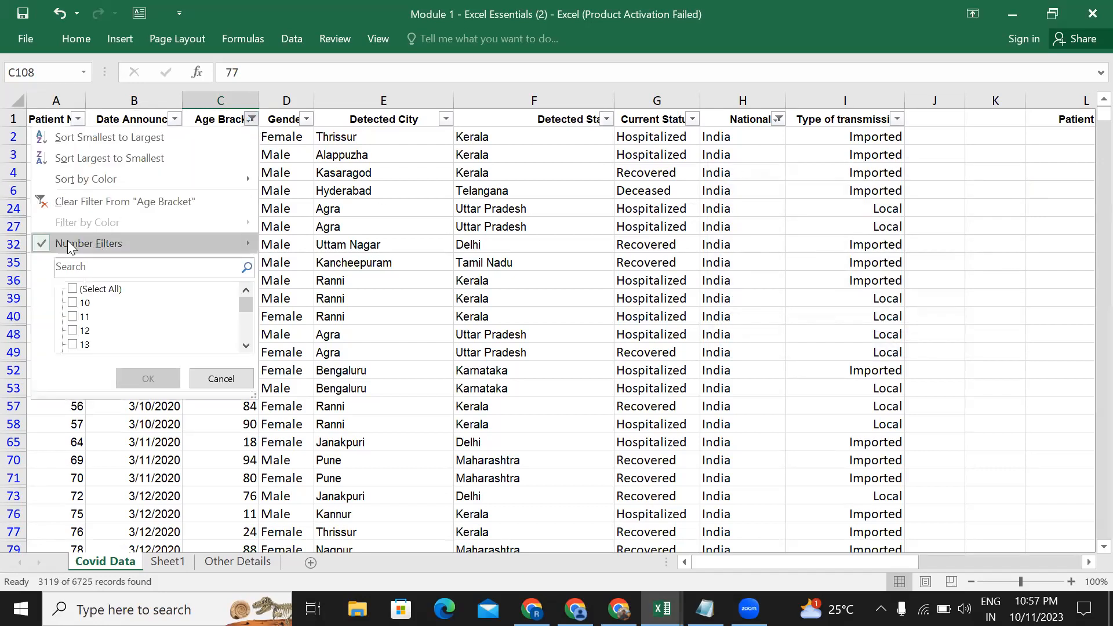
{"action": "left_click", "coordinate": [123, 203]}
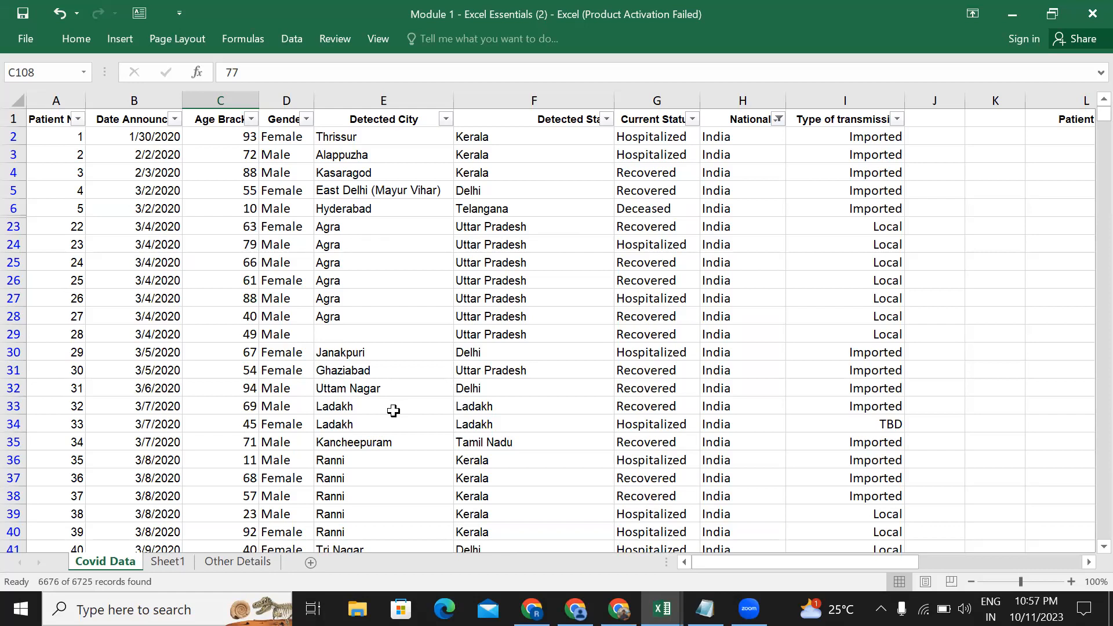
{"action": "scroll", "coordinate": [446, 385], "scroll_direction": "right", "scroll_amount": 5}
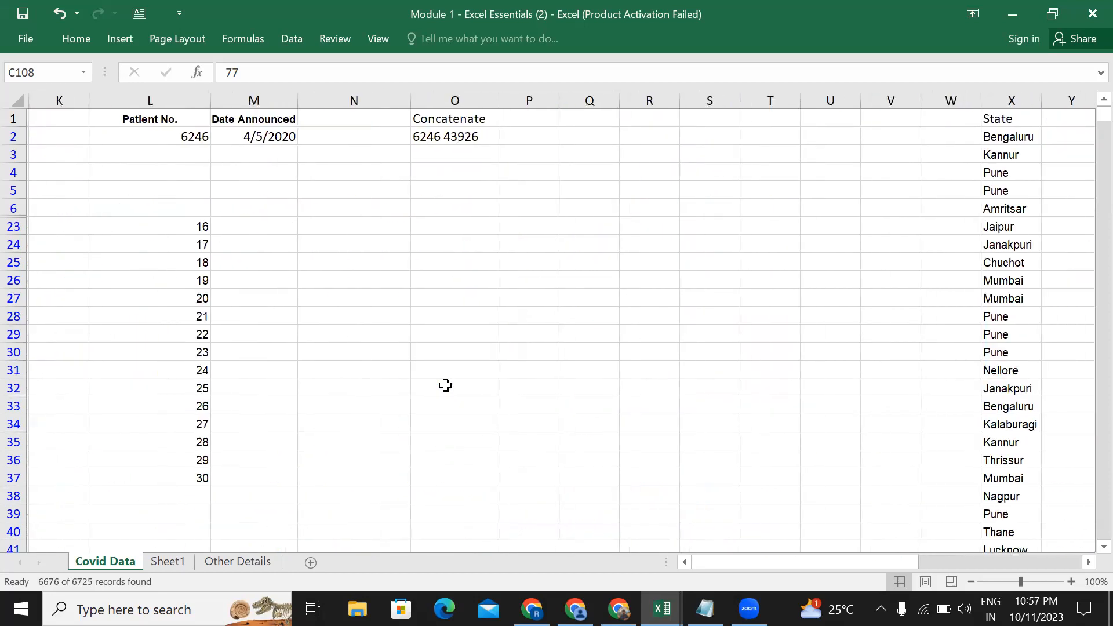
{"action": "scroll", "coordinate": [446, 385], "scroll_direction": "left", "scroll_amount": 5}
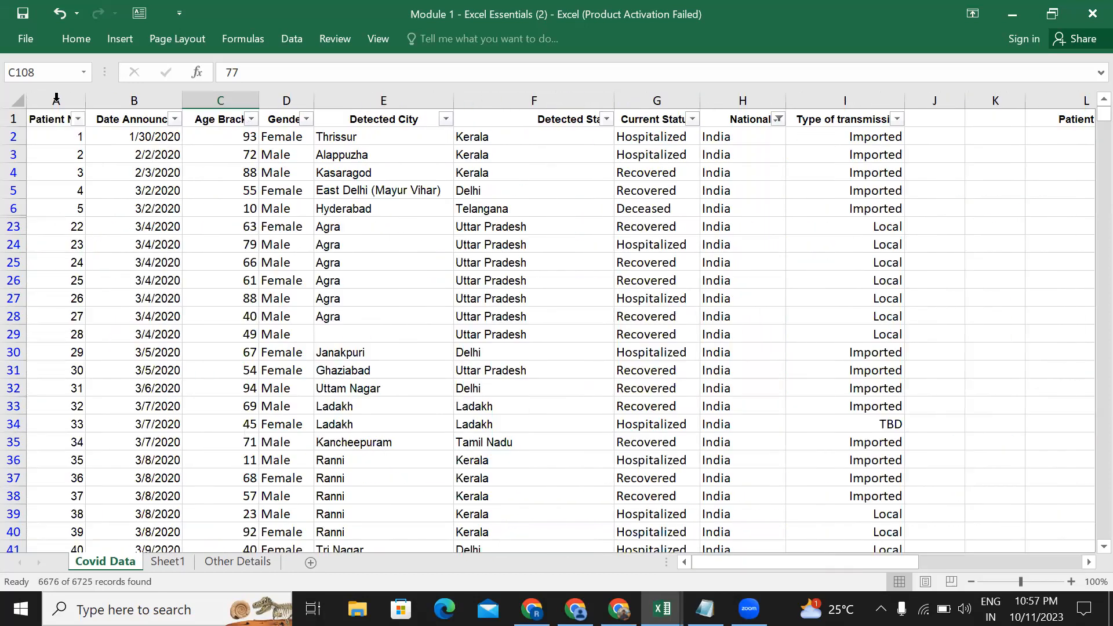
Step: Open the recent Sample - Superstore workbook from the Downloads folder and look over its Orders sheet
{"action": "left_click", "coordinate": [23, 37]}
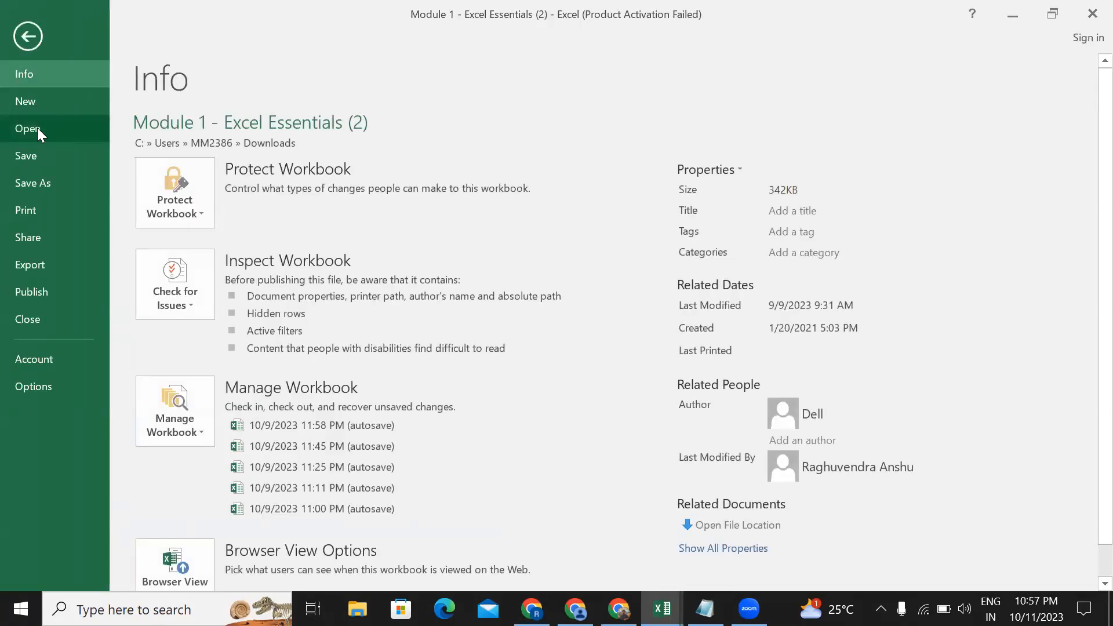
{"action": "left_click", "coordinate": [37, 127]}
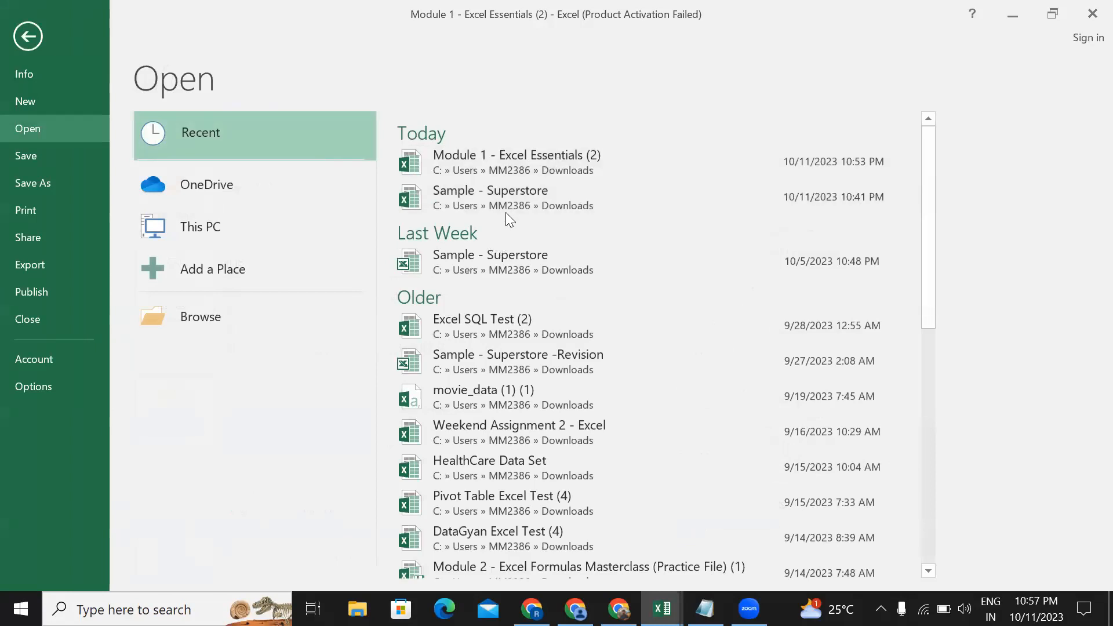
{"action": "key", "text": "Escape"}
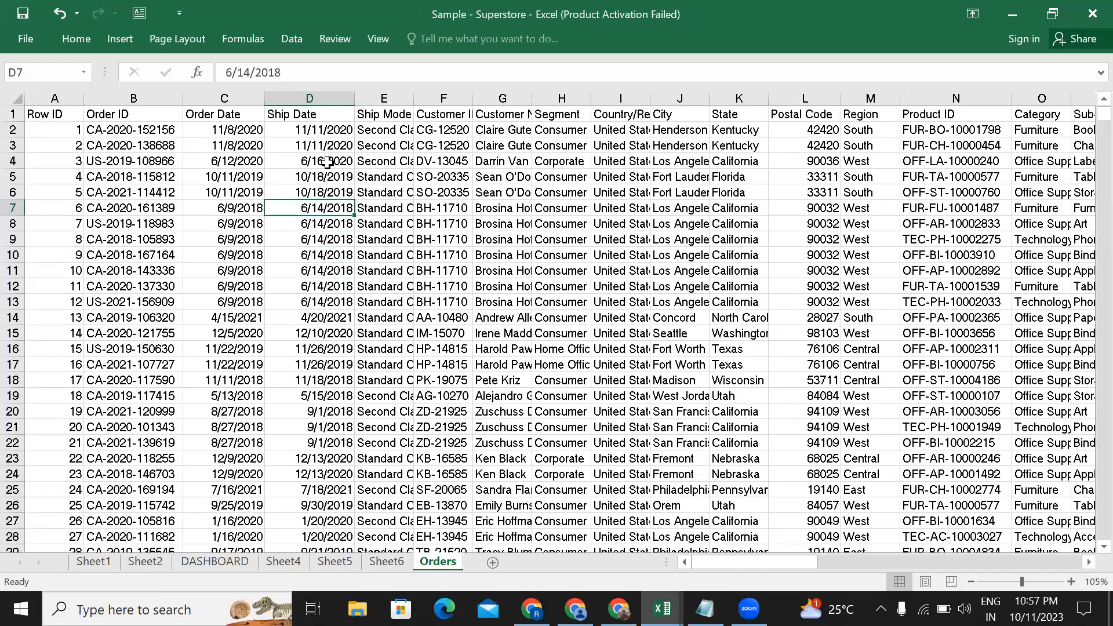
{"action": "scroll", "coordinate": [463, 184], "scroll_direction": "right", "scroll_amount": 1}
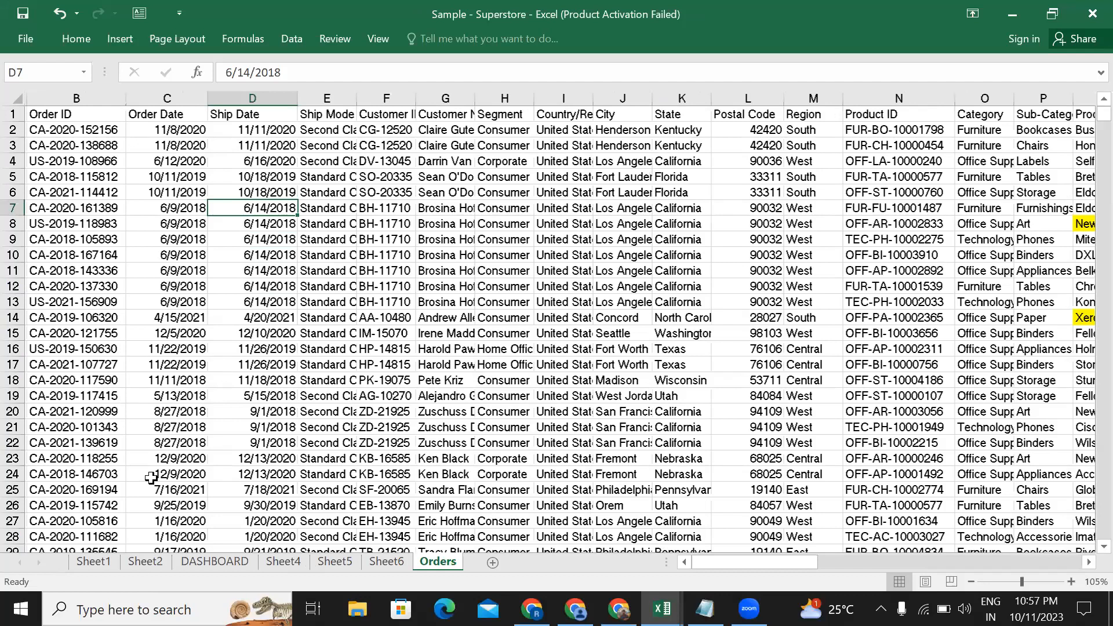
{"action": "scroll", "coordinate": [638, 510], "scroll_direction": "left", "scroll_amount": 1}
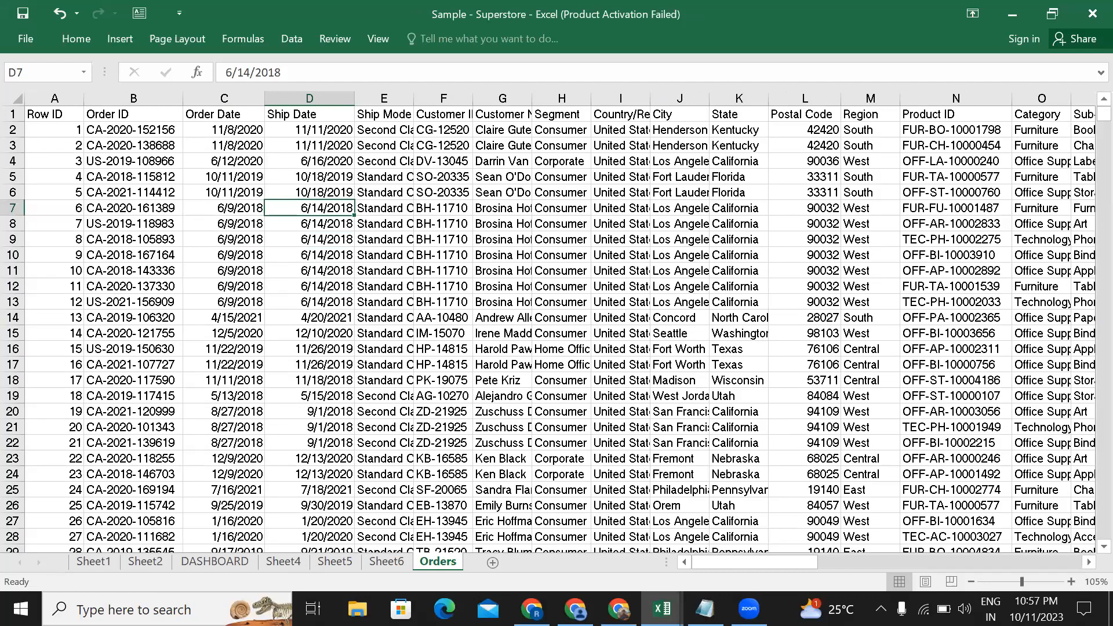
Step: Switch to Notepad and save the shortcut notes in the Documents folder as "Shortcut keys excel"
{"action": "left_click", "coordinate": [705, 609]}
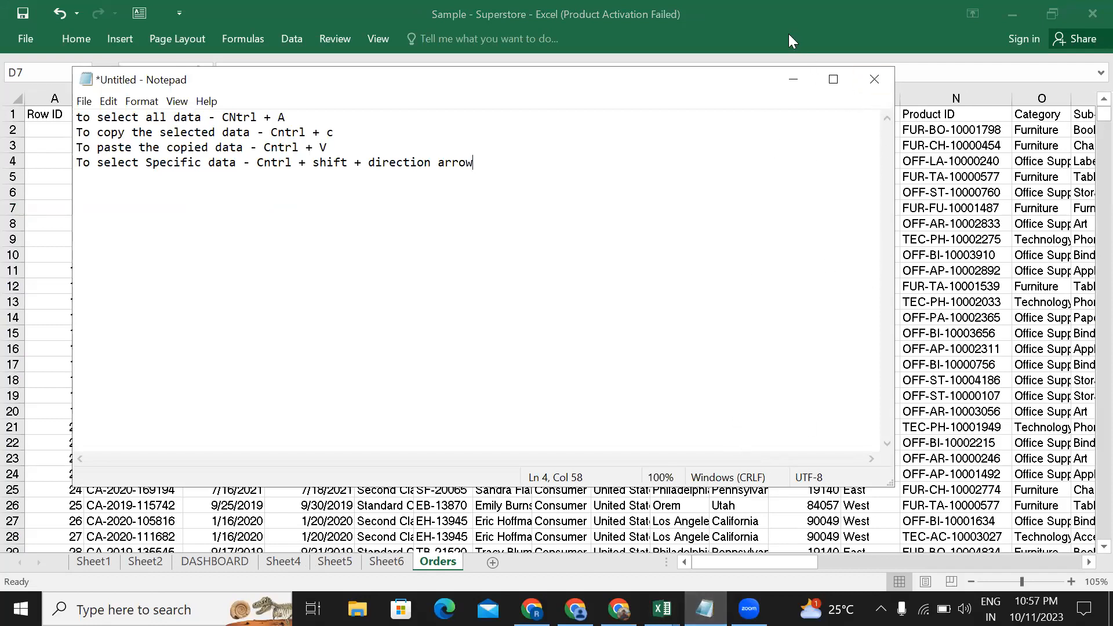
{"action": "left_click", "coordinate": [794, 79]}
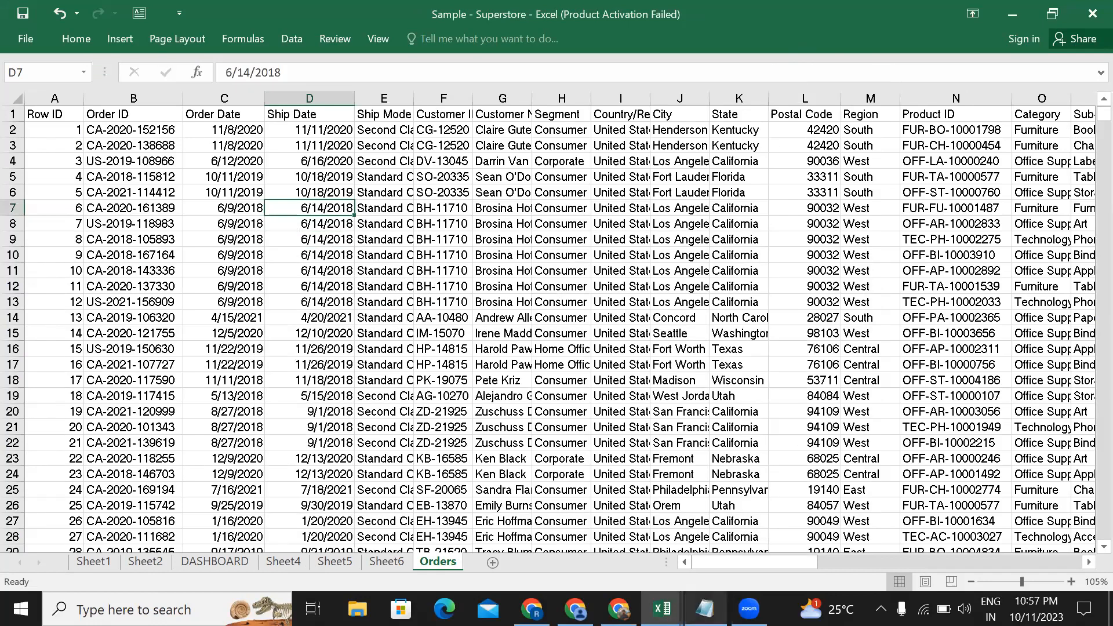
{"action": "left_click", "coordinate": [705, 608]}
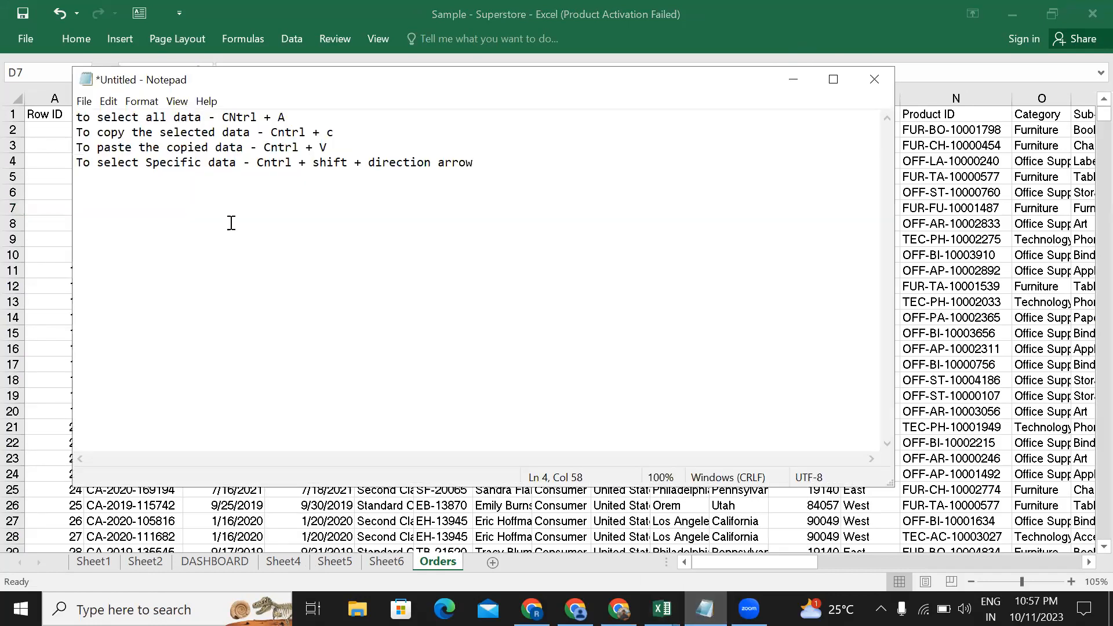
{"action": "left_click", "coordinate": [84, 101]}
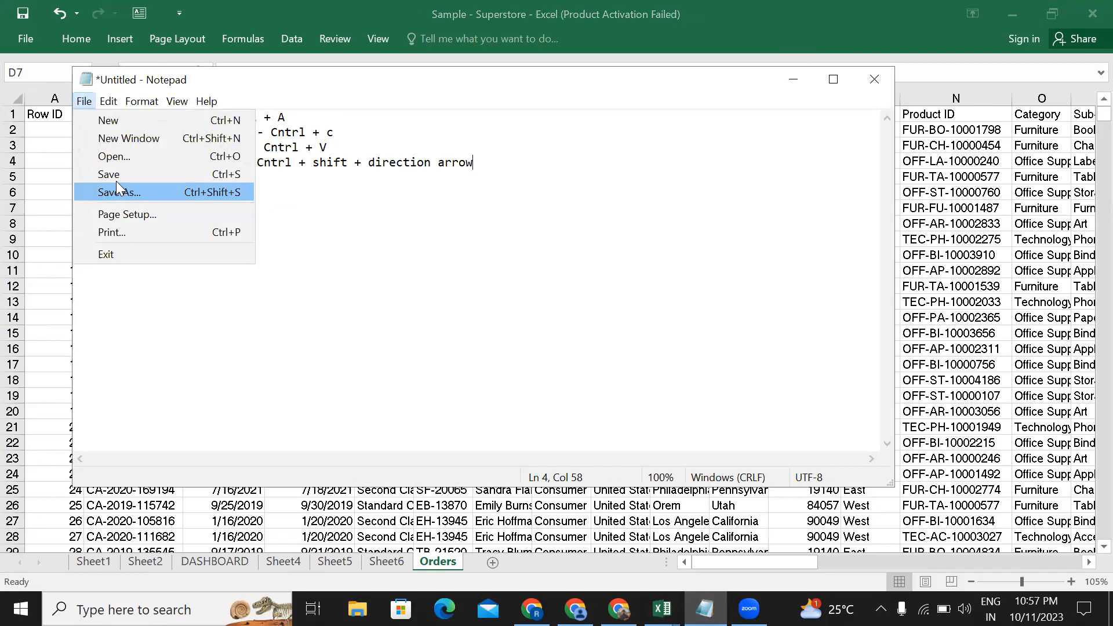
{"action": "left_click", "coordinate": [116, 175]}
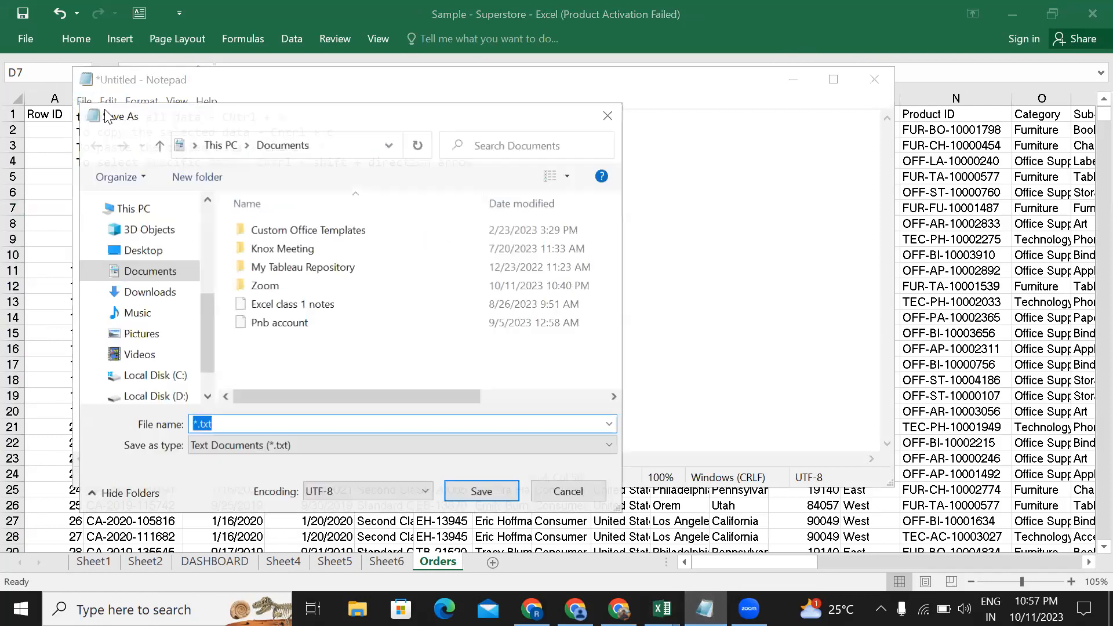
{"action": "left_click", "coordinate": [353, 422]}
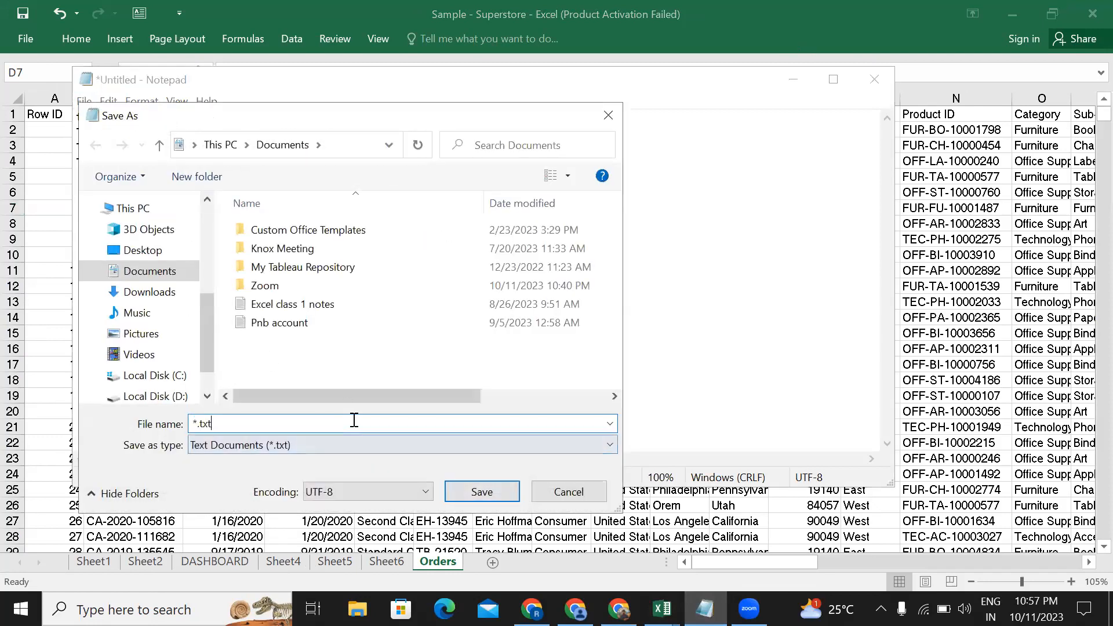
{"action": "double_click", "coordinate": [354, 422]}
{"action": "type", "text": "Shortcut keys excel"}
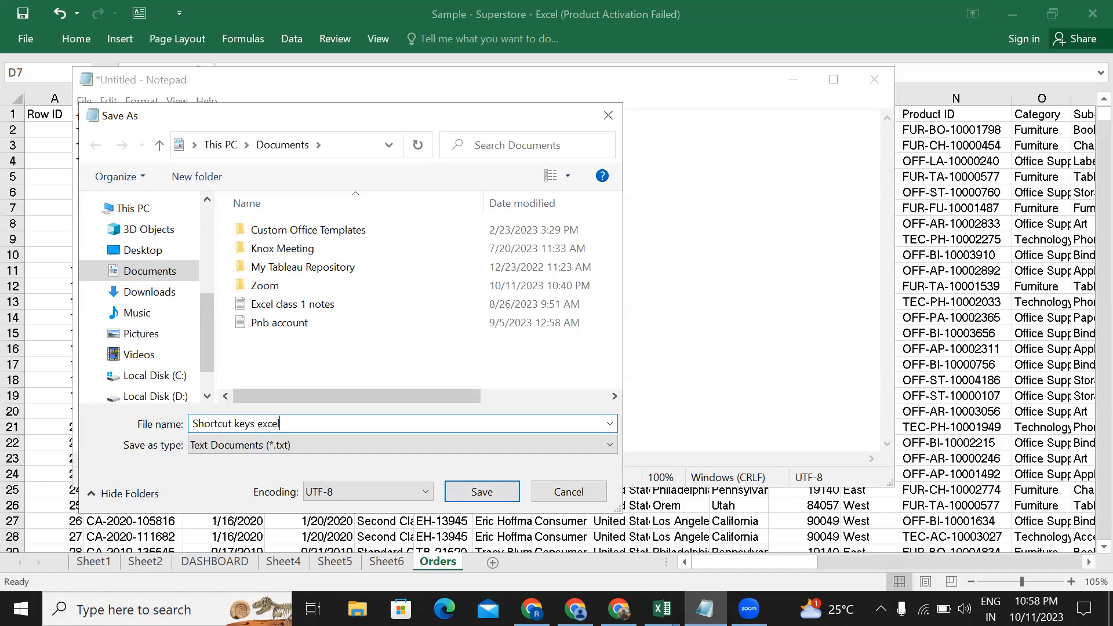
{"action": "key", "text": "Return"}
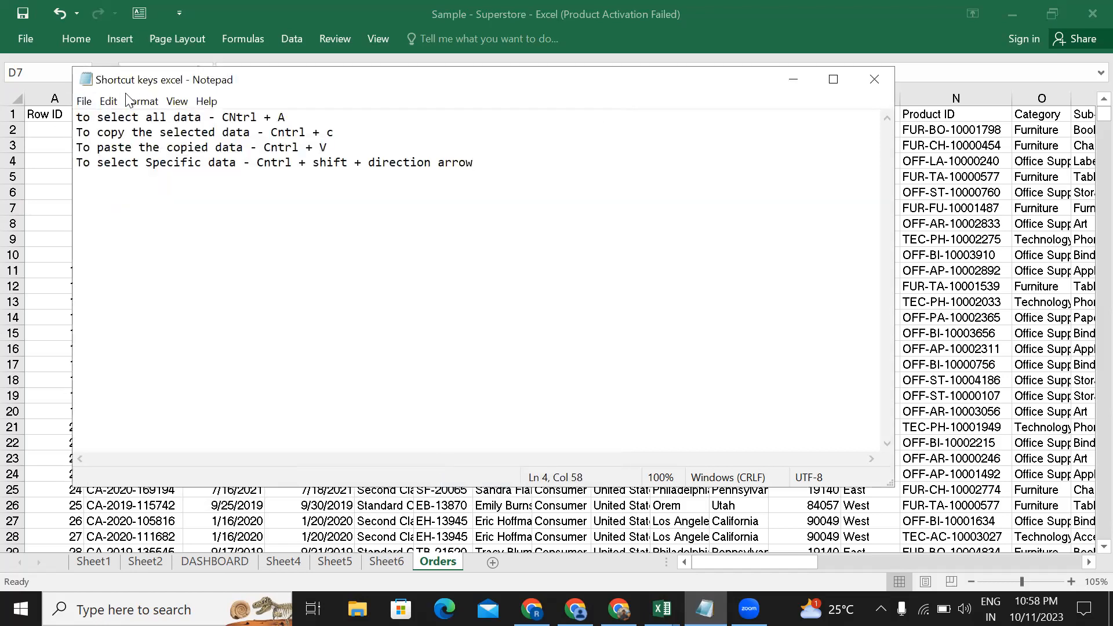
Step: Check the Documents folder for the saved Shortcut keys excel file without opening anything
{"action": "left_click", "coordinate": [89, 106]}
{"action": "left_click", "coordinate": [125, 155]}
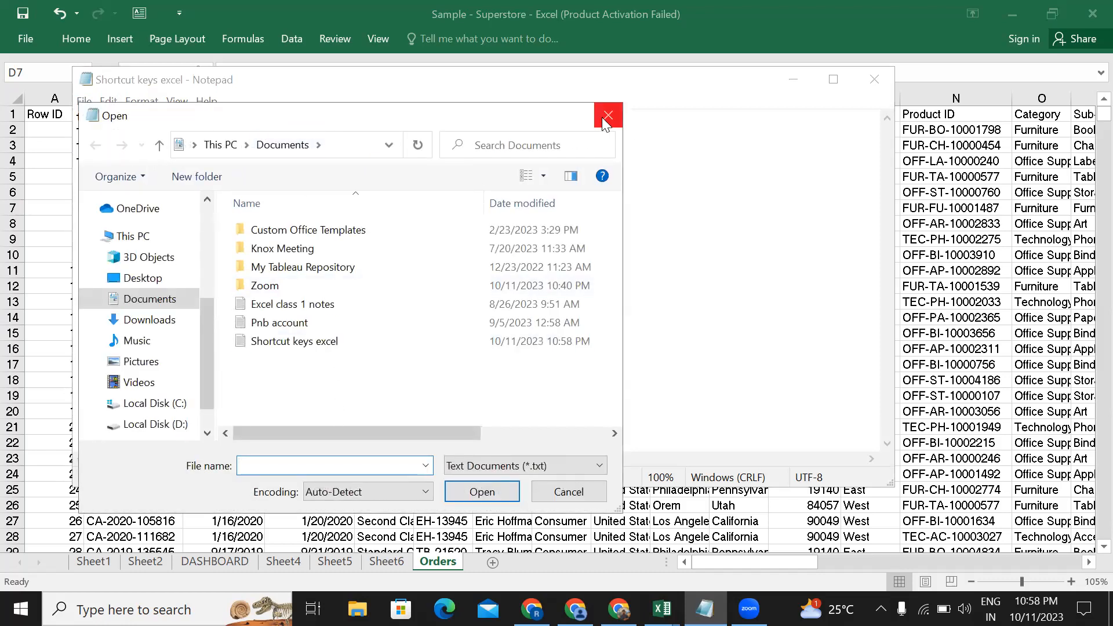
{"action": "left_click", "coordinate": [609, 116]}
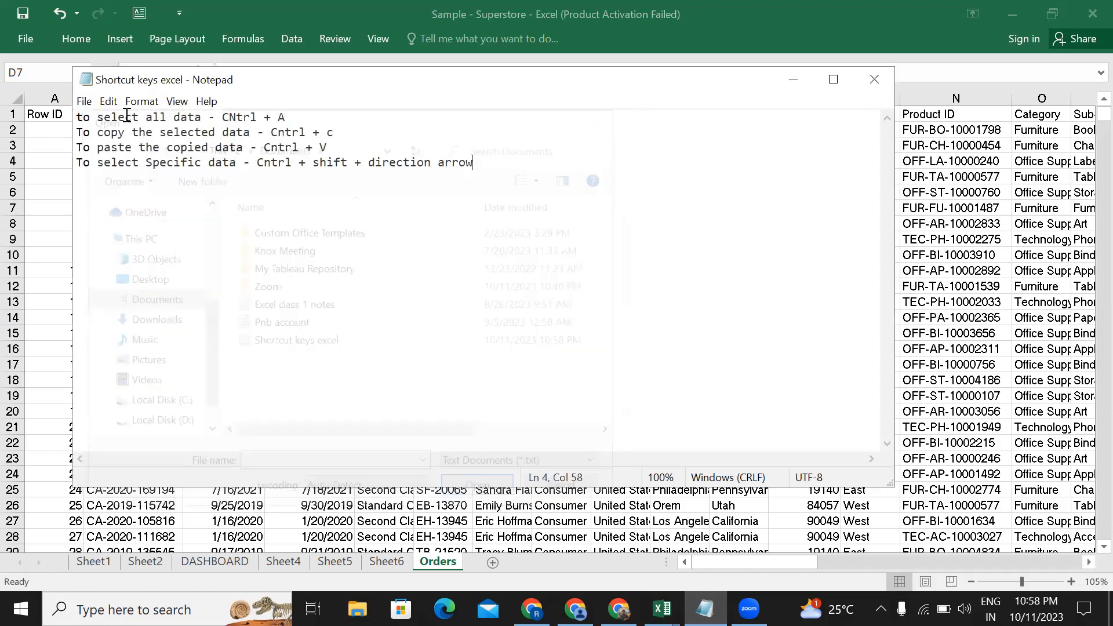
Step: Create a new Notepad document with the heading "Vlookup" and leave two blank lines below it
{"action": "left_click", "coordinate": [85, 101]}
{"action": "left_click", "coordinate": [109, 117]}
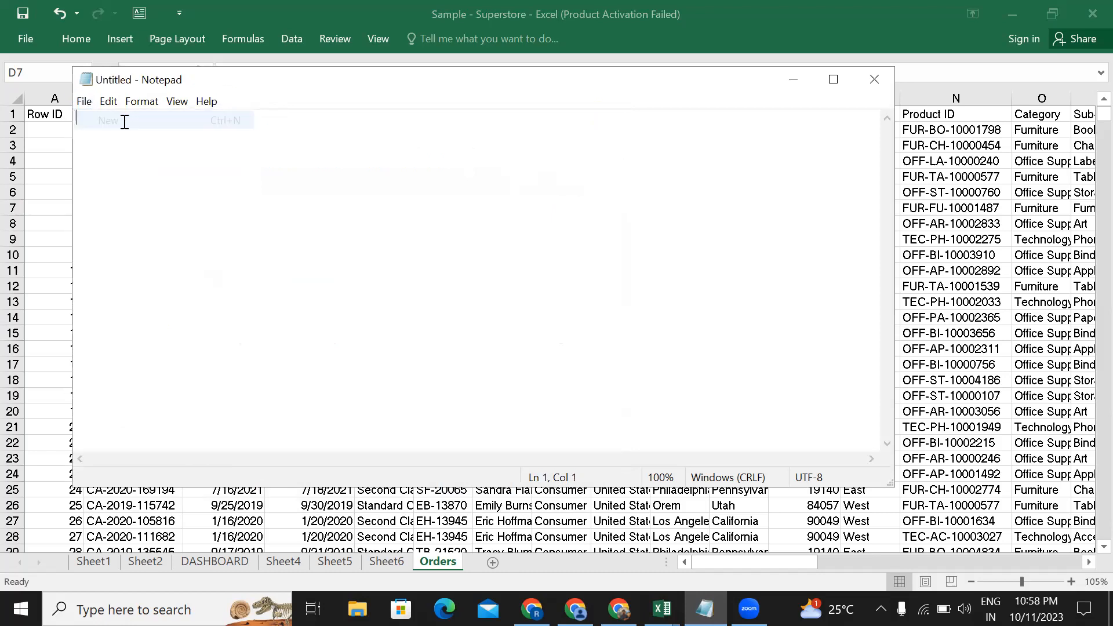
{"action": "type", "text": "Vlookup"}
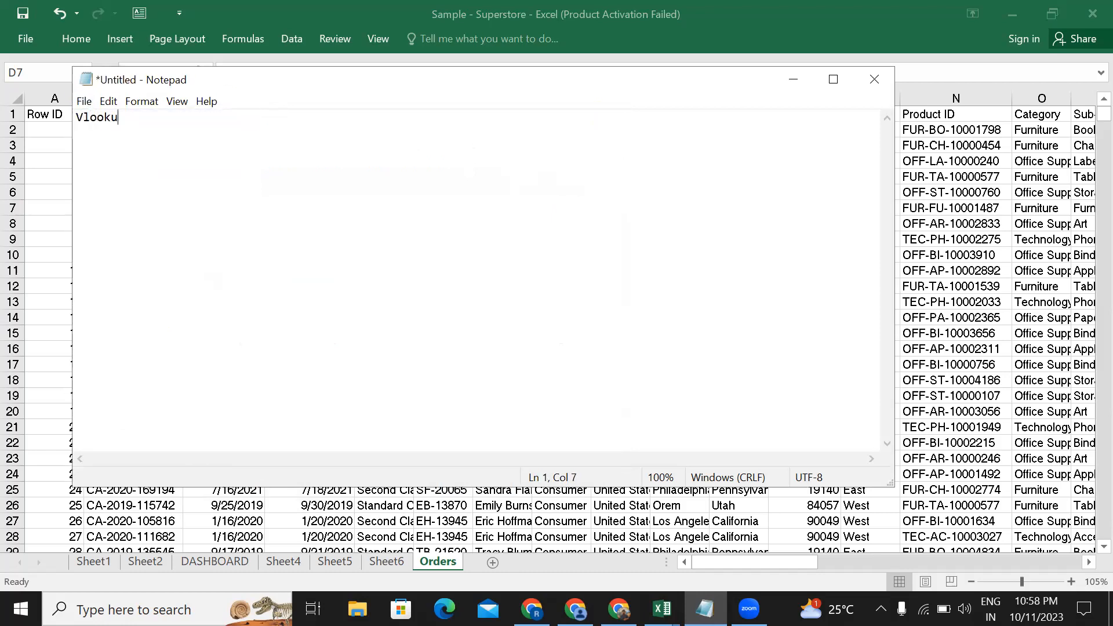
{"action": "key", "text": "Return"}
{"action": "left_click_drag", "start_coordinate": [137, 117], "coordinate": [78, 122]}
{"action": "left_click", "coordinate": [174, 125]}
{"action": "key", "text": "Return"}
{"action": "key", "text": "Return"}
Step: Begin the definition under the Vlookup heading with "It is used to lookup for a certain value from table array"
{"action": "type", "text": "It is used to lo"}
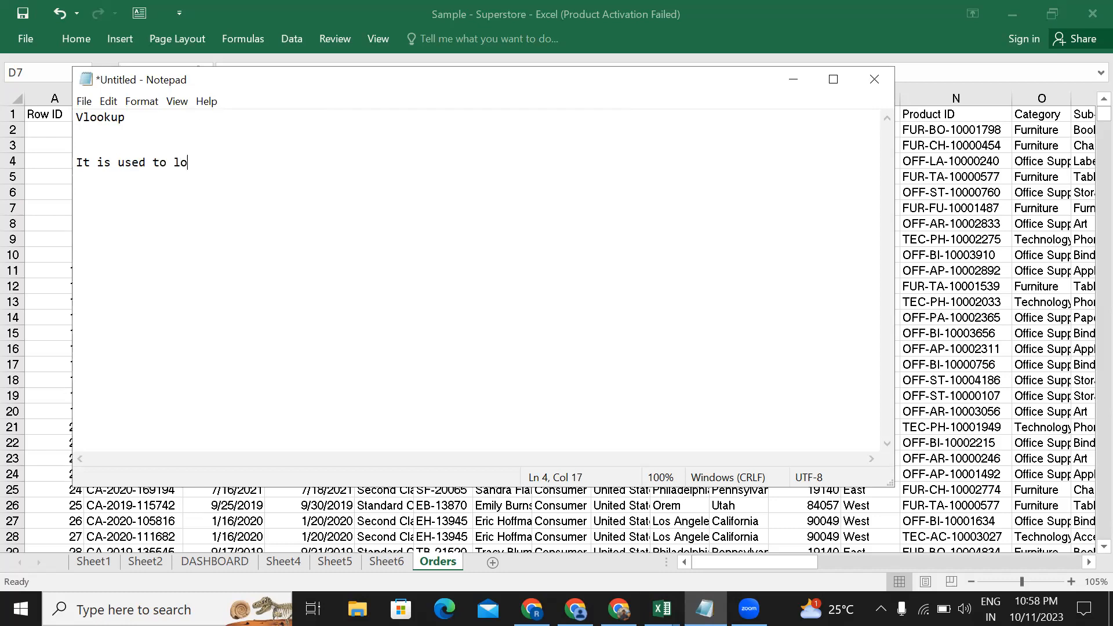
{"action": "type", "text": "okup for a certain"}
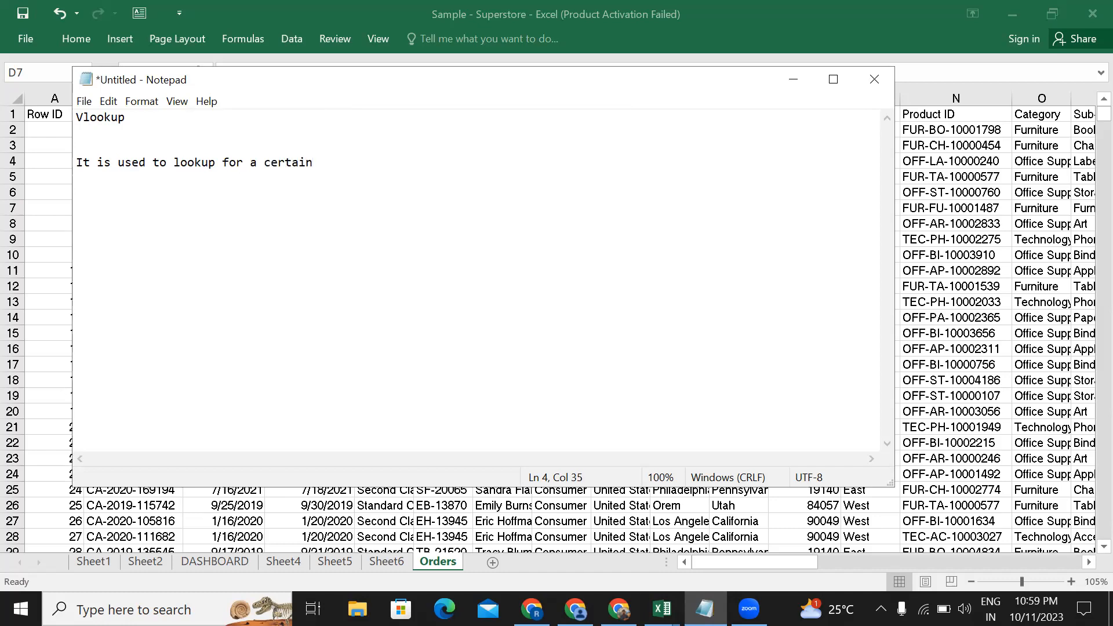
{"action": "type", "text": " value"}
{"action": "type", "text": "s"}
{"action": "key", "text": "BackSpace"}
{"action": "key", "text": "BackSpace"}
{"action": "type", "text": "from looku"}
{"action": "key", "text": "BackSpace"}
{"action": "key", "text": "BackSpace"}
{"action": "key", "text": "BackSpace"}
{"action": "key", "text": "BackSpace"}
{"action": "key", "text": "BackSpace"}
{"action": "type", "text": "table array"}
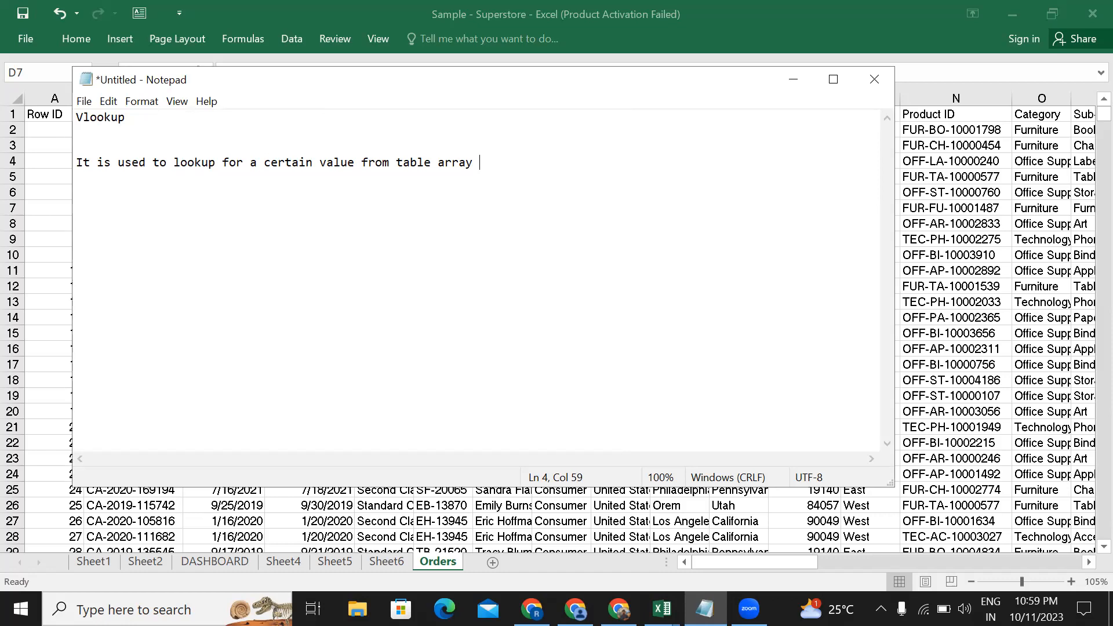
Step: Complete the definition with "corrosponding to a lookup value" and insert "/find" after the first "lookup"
{"action": "type", "text": "c"}
{"action": "type", "text": "o"}
{"action": "type", "text": "rr"}
{"action": "type", "text": "ospo"}
{"action": "type", "text": "nding t"}
{"action": "type", "text": "o"}
{"action": "type", "text": " a "}
{"action": "type", "text": "lookup"}
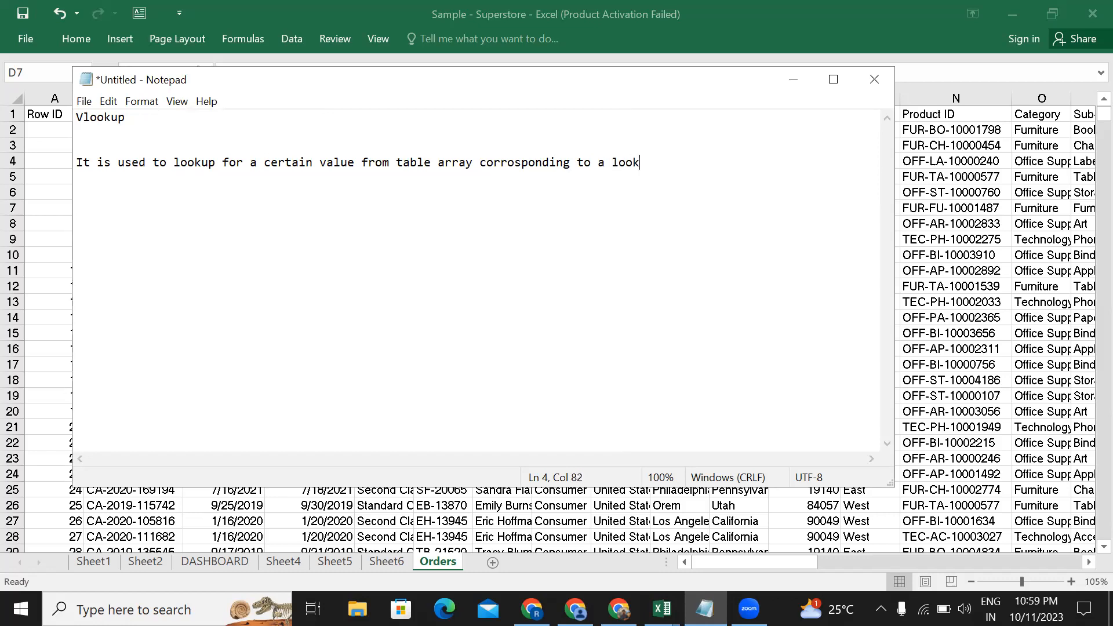
{"action": "type", "text": " value"}
{"action": "left_click", "coordinate": [218, 165]}
{"action": "type", "text": "/find"}
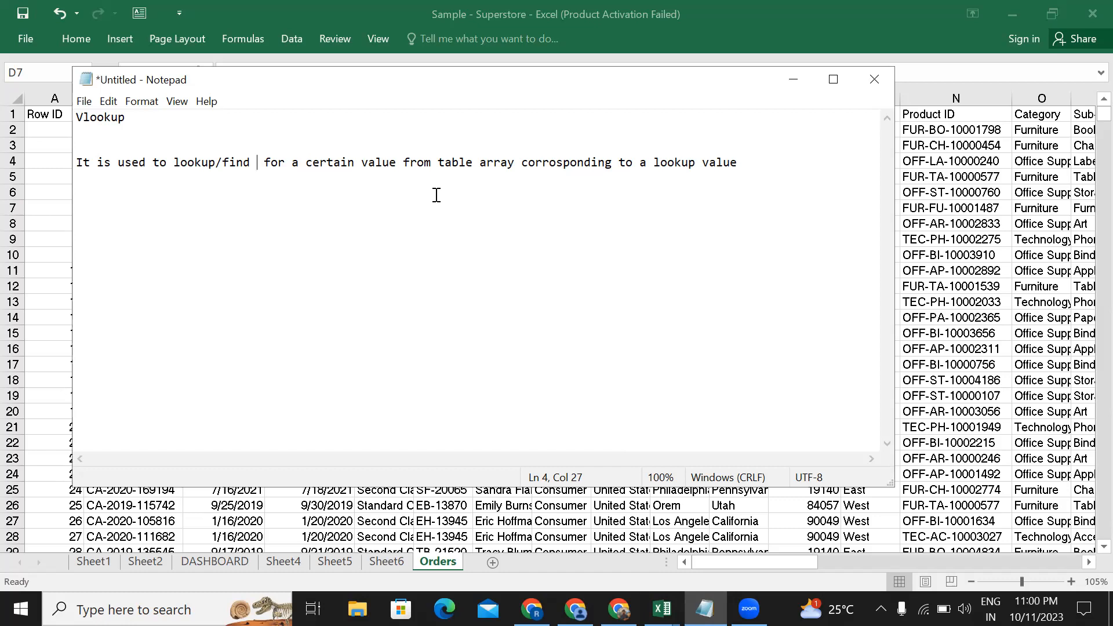
Step: Return to the Sample - Superstore workbook in Excel and examine the Orders sheet's columns from Row ID to Product Name
{"action": "left_click", "coordinate": [801, 88]}
{"action": "scroll", "coordinate": [354, 320], "scroll_direction": "up", "scroll_amount": 1}
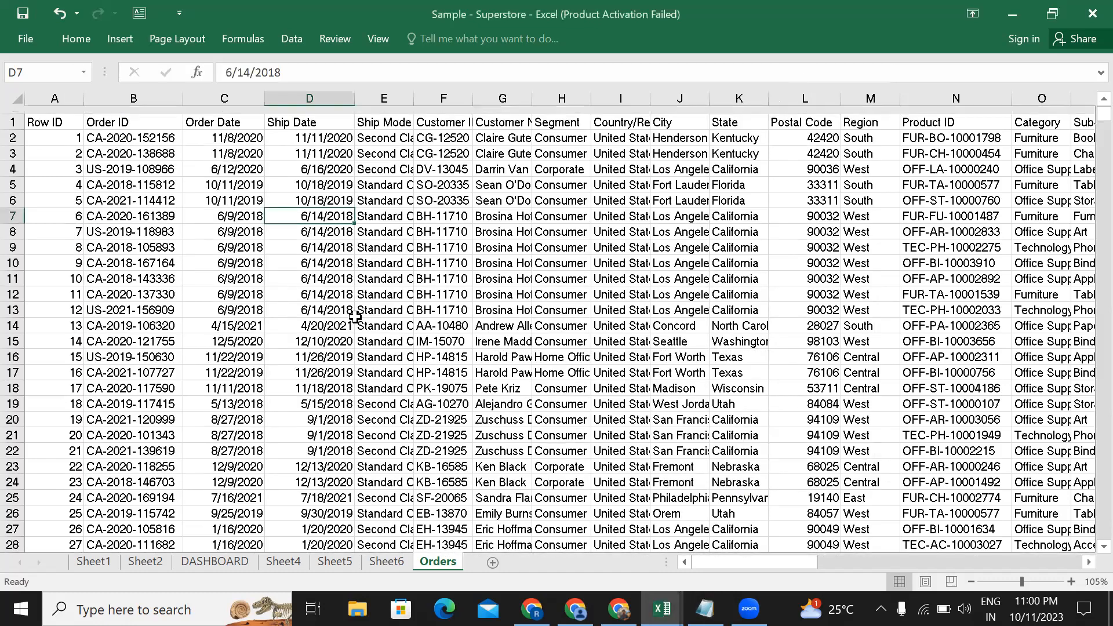
{"action": "scroll", "coordinate": [439, 300], "scroll_direction": "right", "scroll_amount": 3}
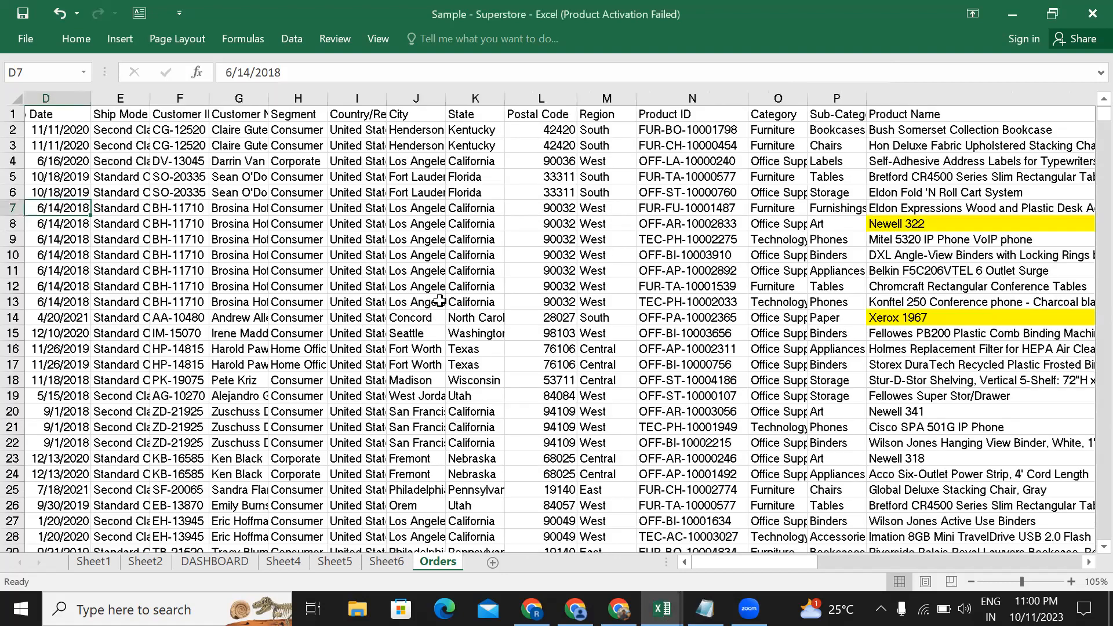
{"action": "scroll", "coordinate": [439, 301], "scroll_direction": "left", "scroll_amount": 3}
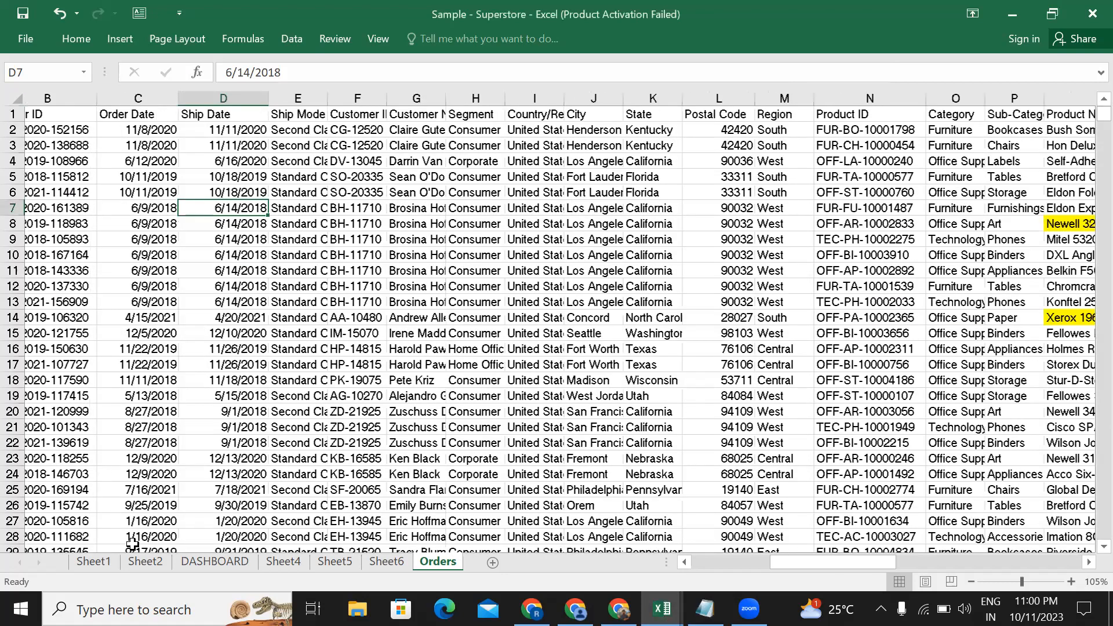
{"action": "scroll", "coordinate": [142, 565], "scroll_direction": "right", "scroll_amount": 1}
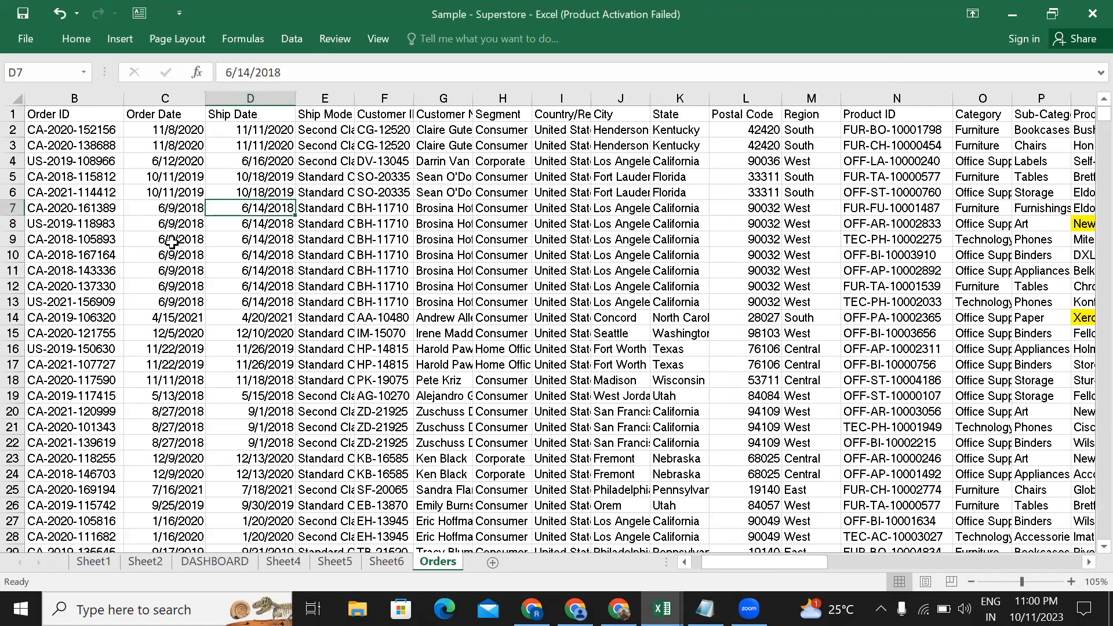
{"action": "left_click", "coordinate": [364, 302]}
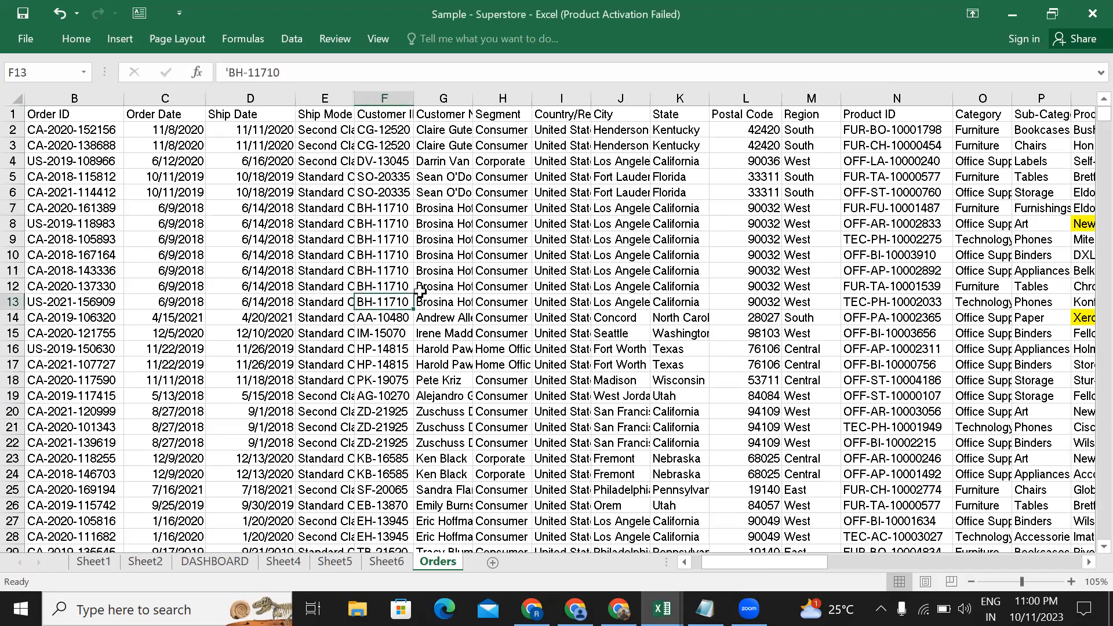
{"action": "scroll", "coordinate": [327, 231], "scroll_direction": "right", "scroll_amount": 2}
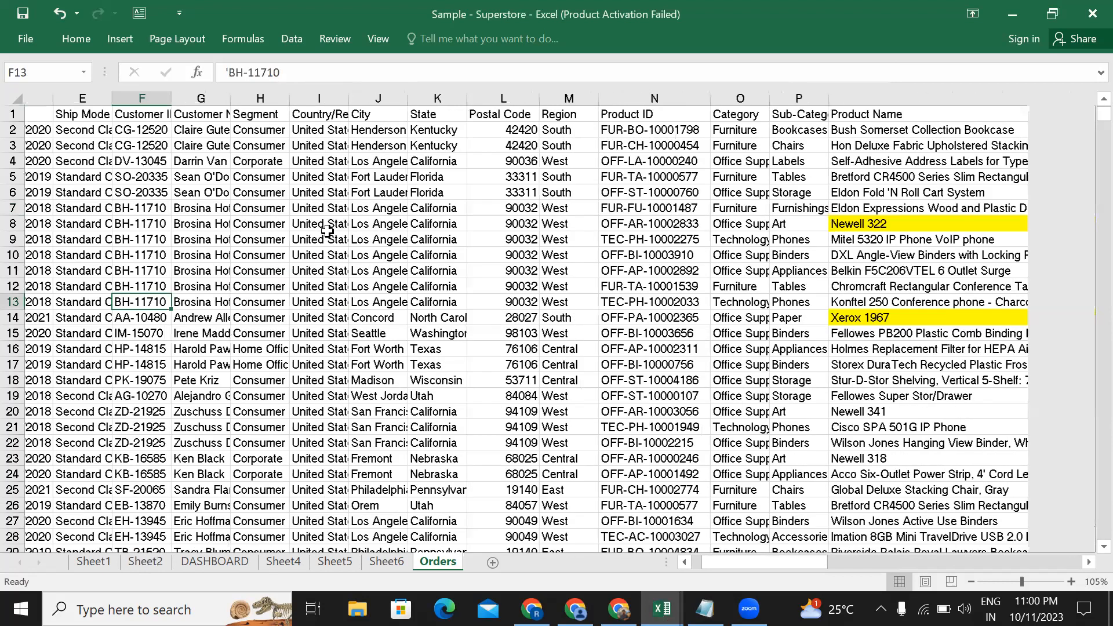
{"action": "scroll", "coordinate": [328, 230], "scroll_direction": "left", "scroll_amount": 3}
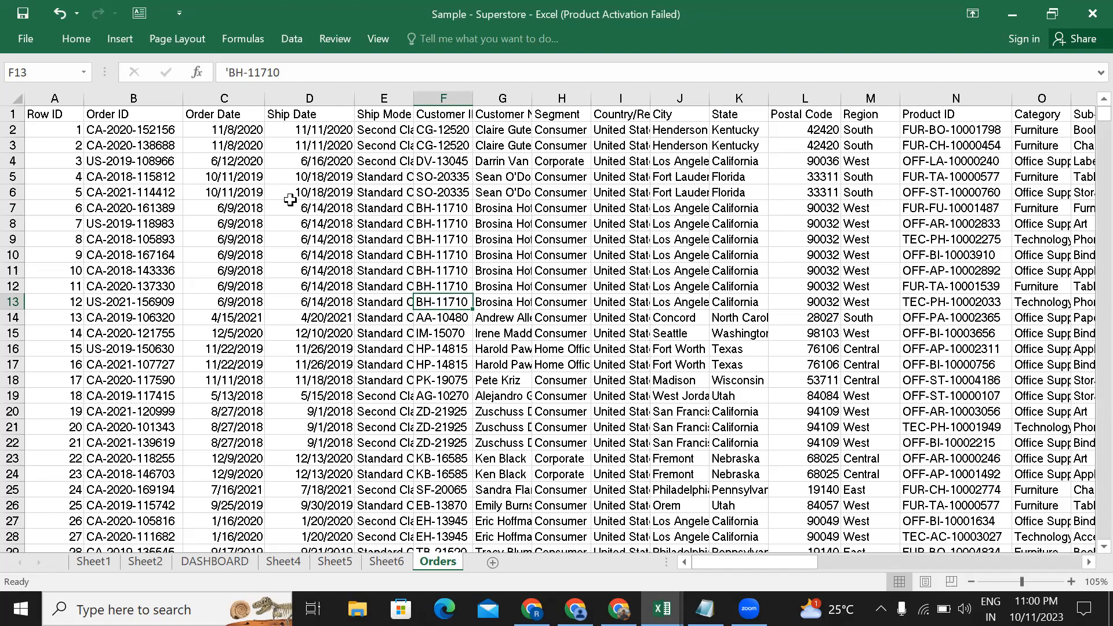
{"action": "scroll", "coordinate": [442, 191], "scroll_direction": "right", "scroll_amount": 2}
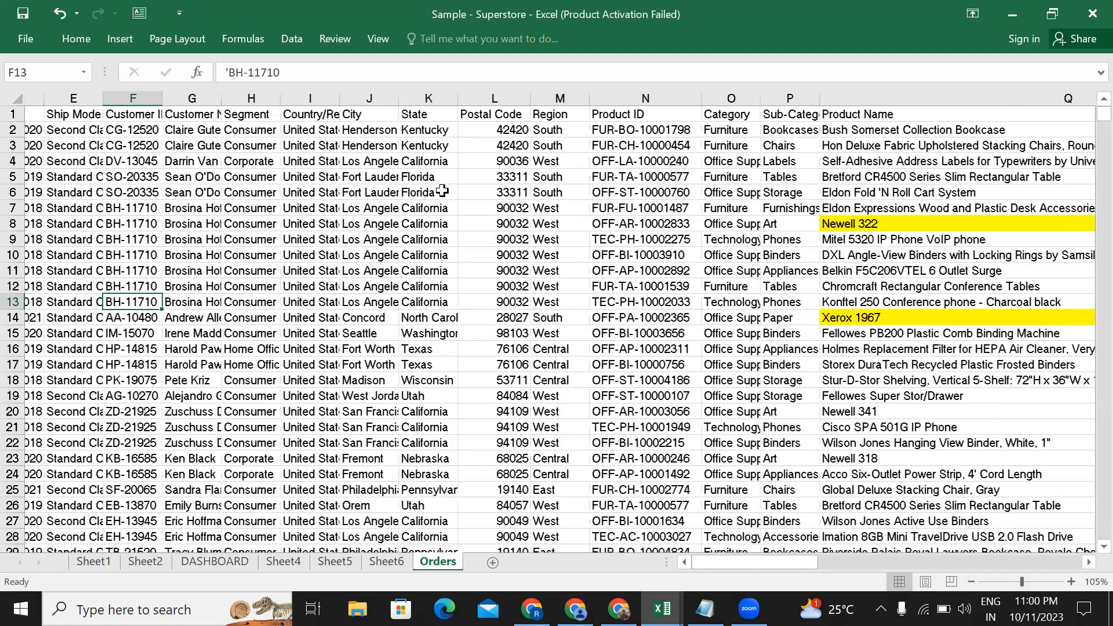
{"action": "scroll", "coordinate": [487, 180], "scroll_direction": "left", "scroll_amount": 2}
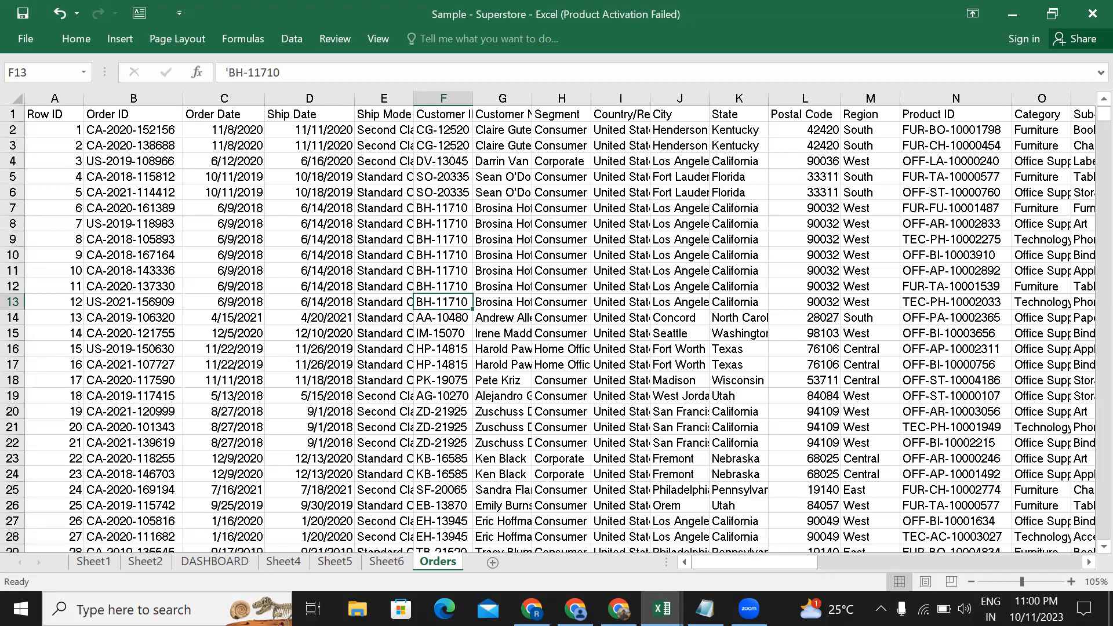
Step: Copy the entire Row ID column from the Orders sheet into column A of a new worksheet
{"action": "left_click", "coordinate": [437, 562]}
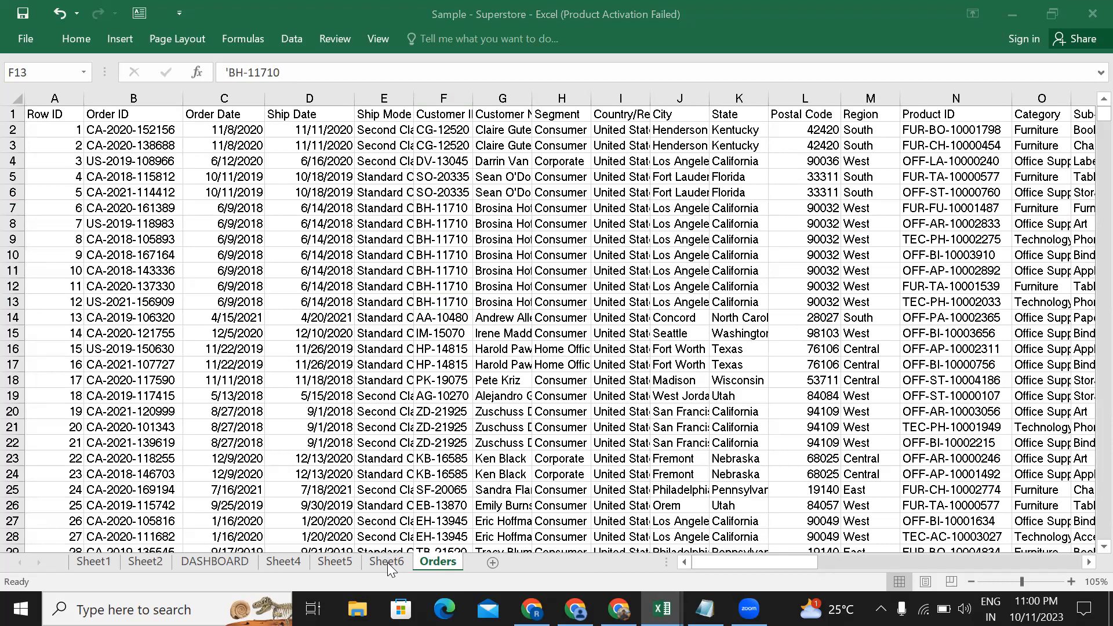
{"action": "left_click", "coordinate": [55, 98]}
{"action": "key", "text": "ctrl+c"}
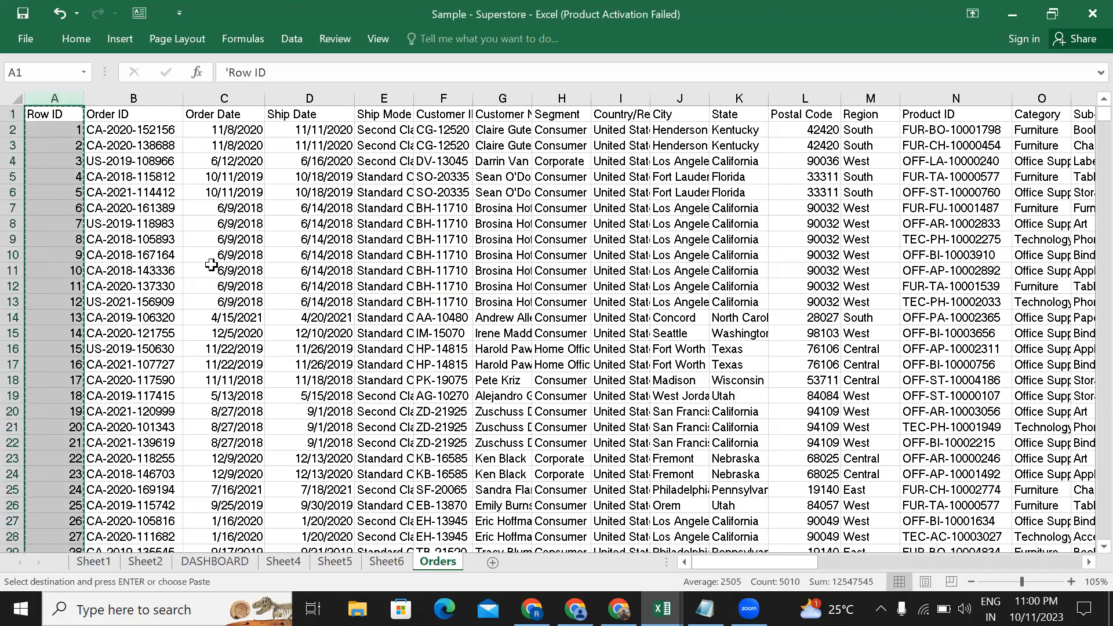
{"action": "left_click", "coordinate": [492, 563]}
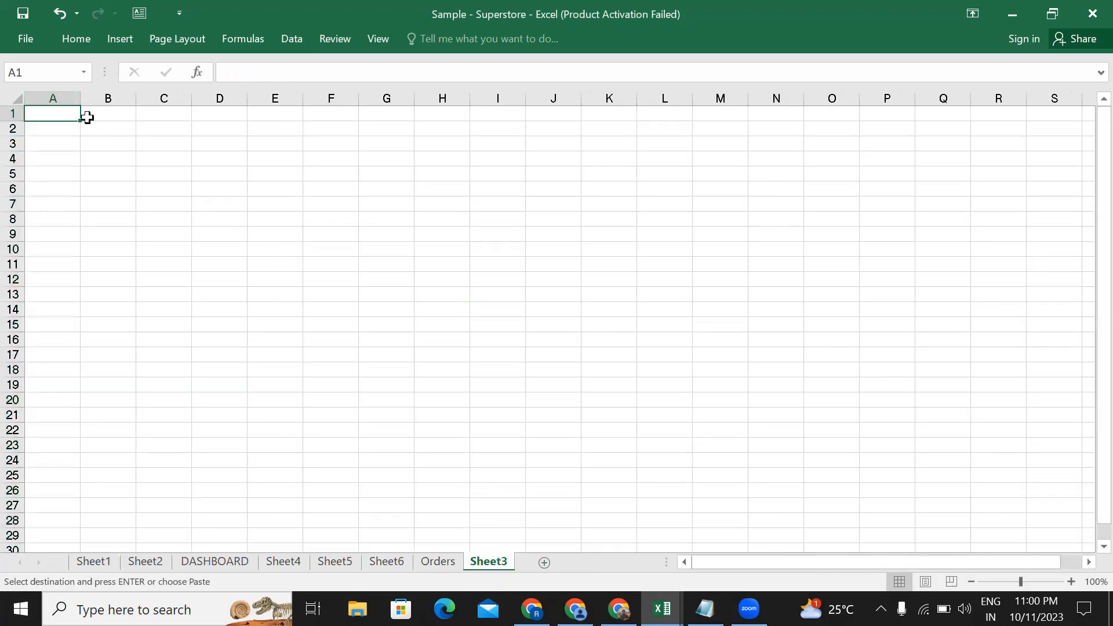
{"action": "key", "text": "ctrl+v"}
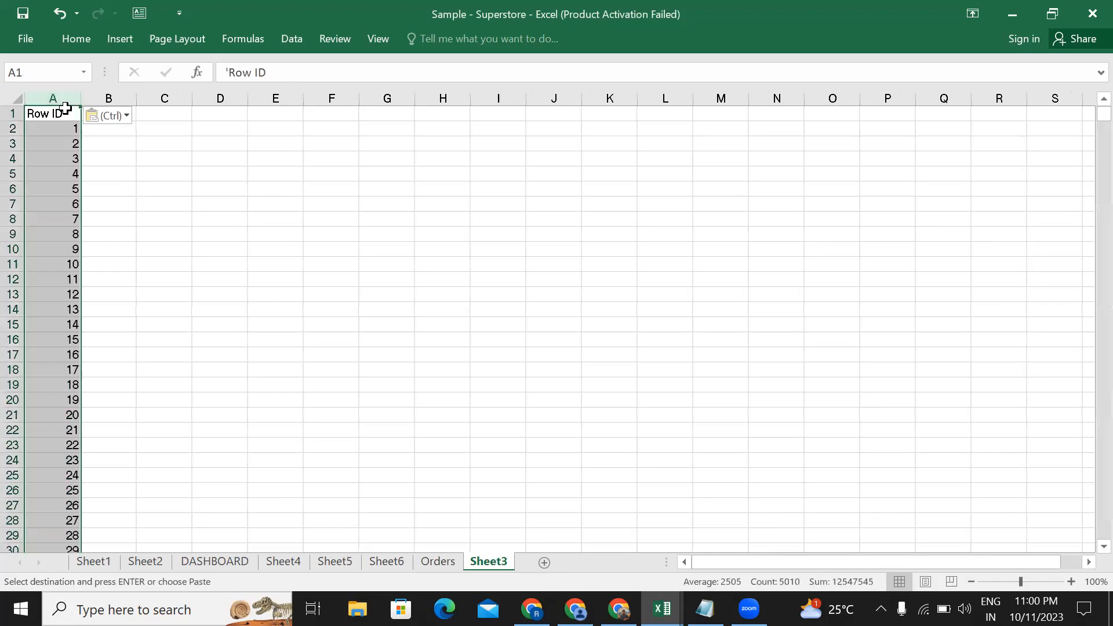
Step: Widen column A on Sheet3 and copy the Order ID heading from the Orders sheet into cell B1
{"action": "left_click_drag", "start_coordinate": [80, 99], "coordinate": [100, 98]}
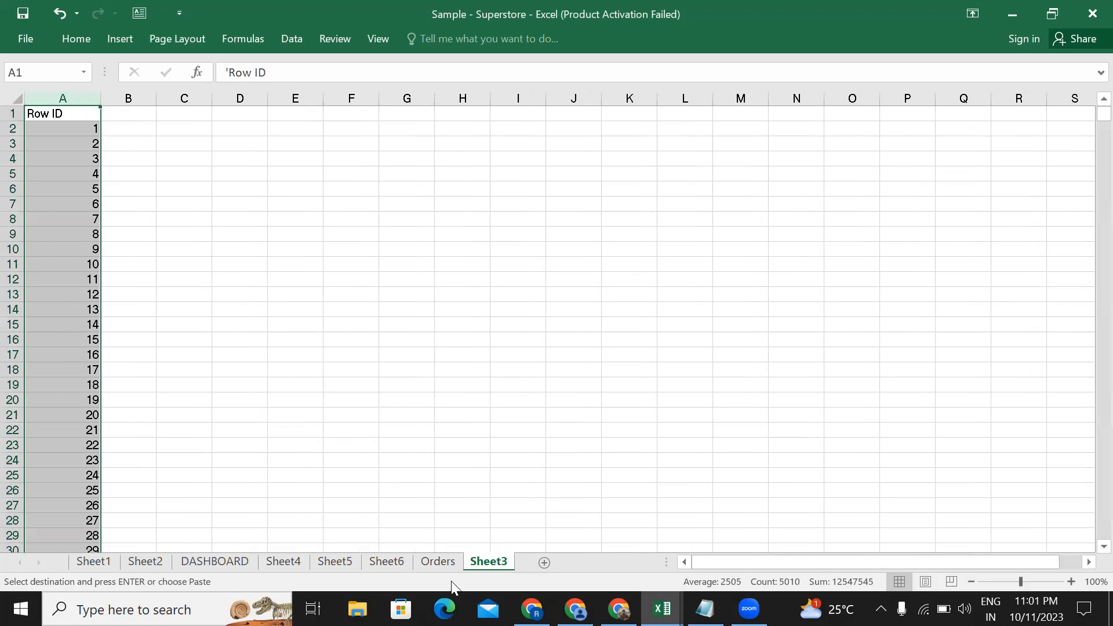
{"action": "left_click", "coordinate": [441, 561]}
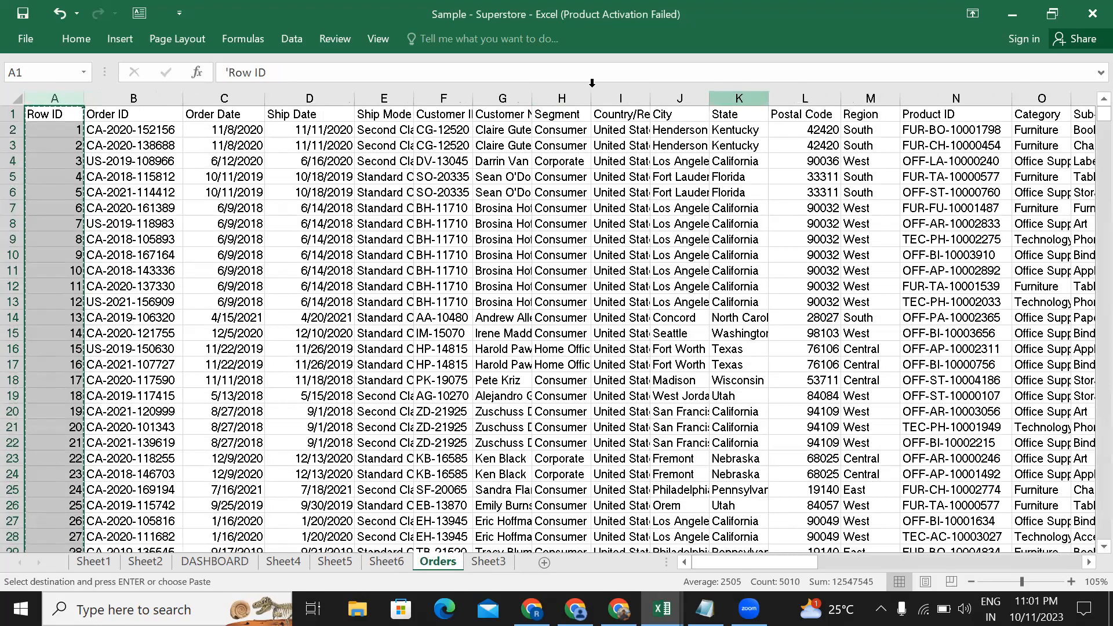
{"action": "left_click", "coordinate": [116, 115]}
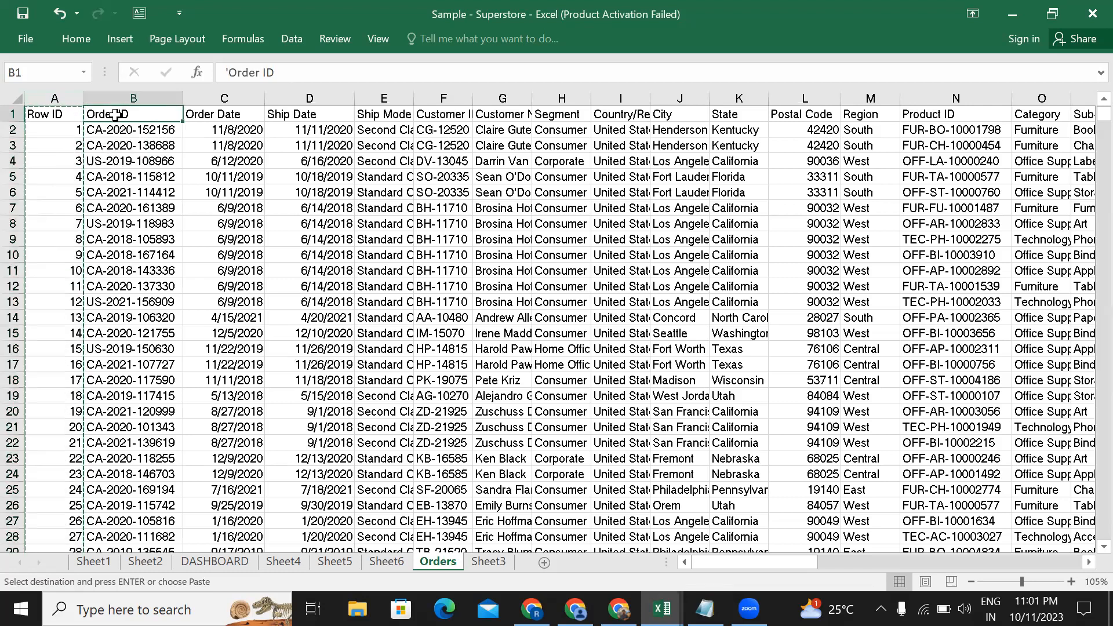
{"action": "key", "text": "ctrl+c"}
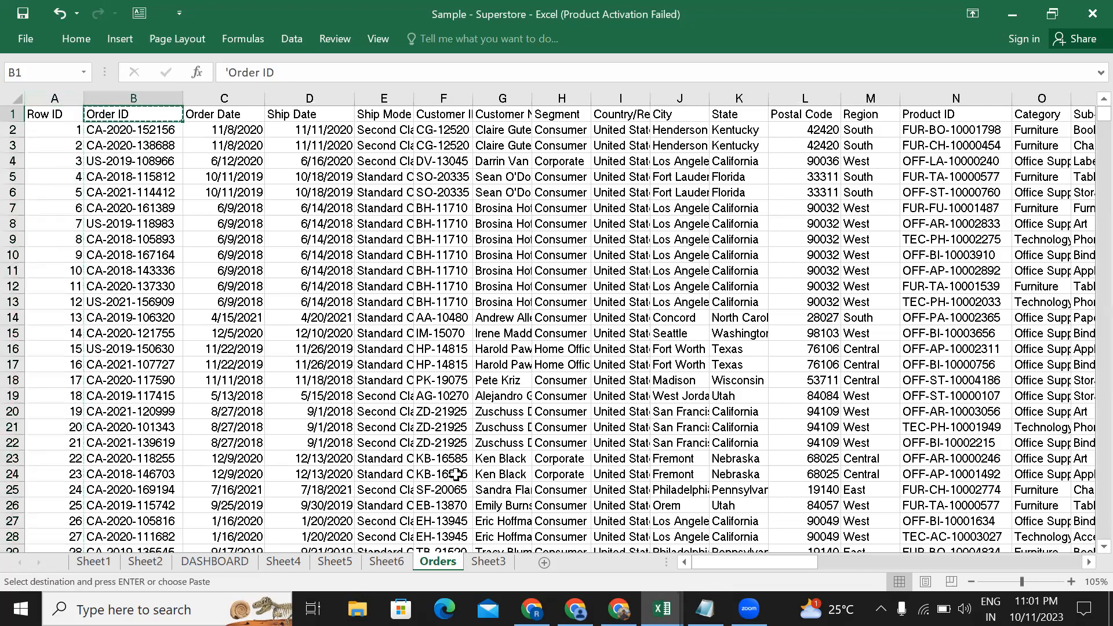
{"action": "left_click", "coordinate": [489, 562]}
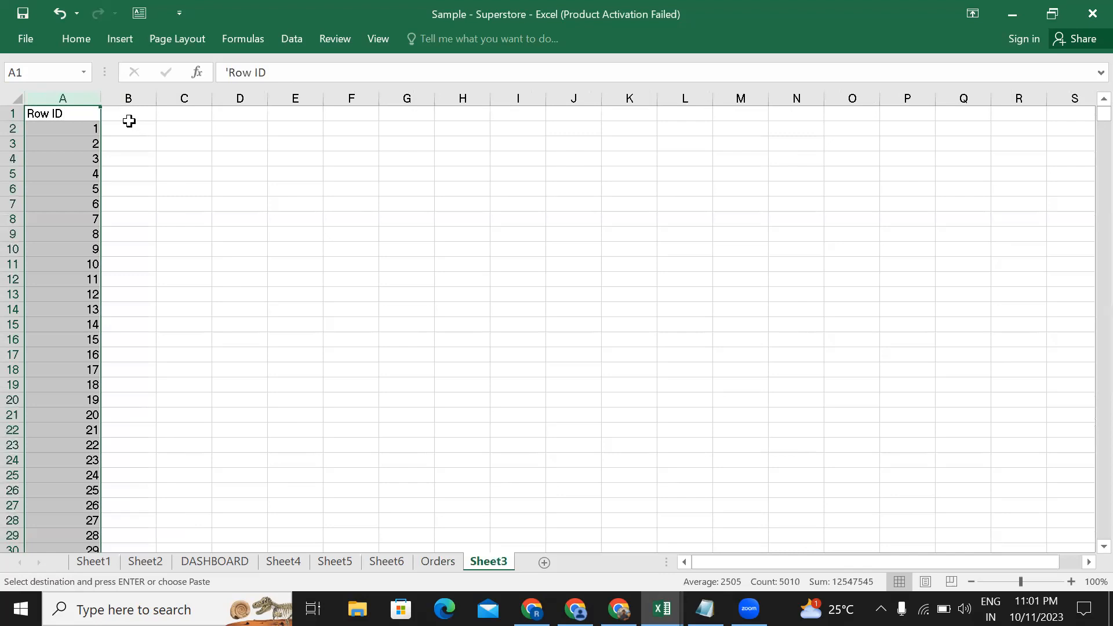
{"action": "left_click", "coordinate": [127, 116]}
{"action": "key", "text": "ctrl+v"}
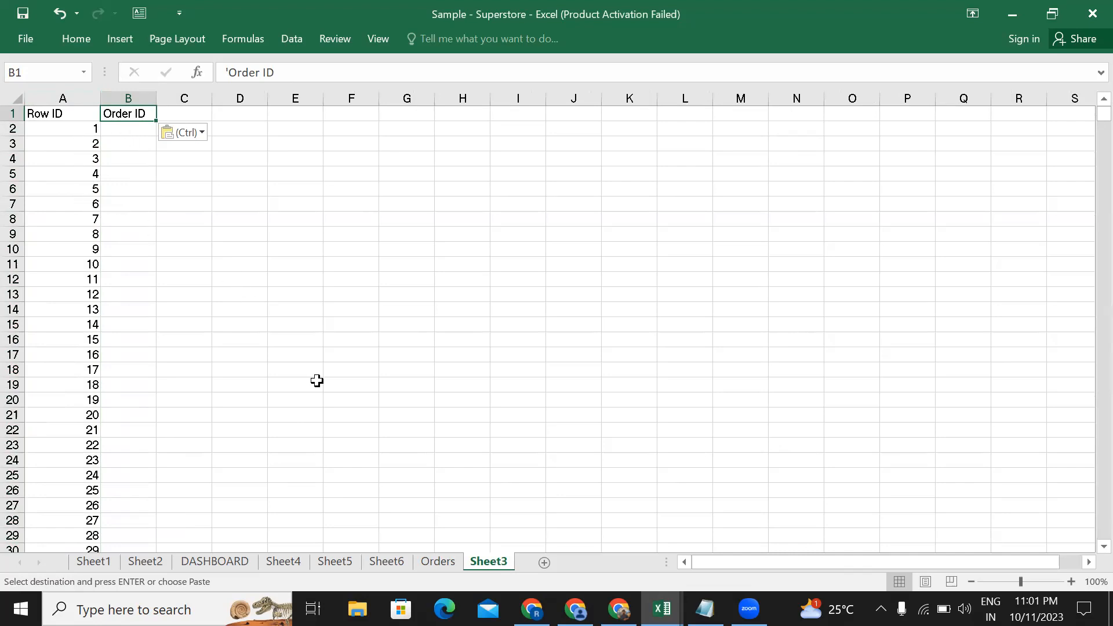
Step: Compare the Row ID and Order ID pairs on the Orders sheet with the empty Order ID column on Sheet3
{"action": "left_click", "coordinate": [444, 562]}
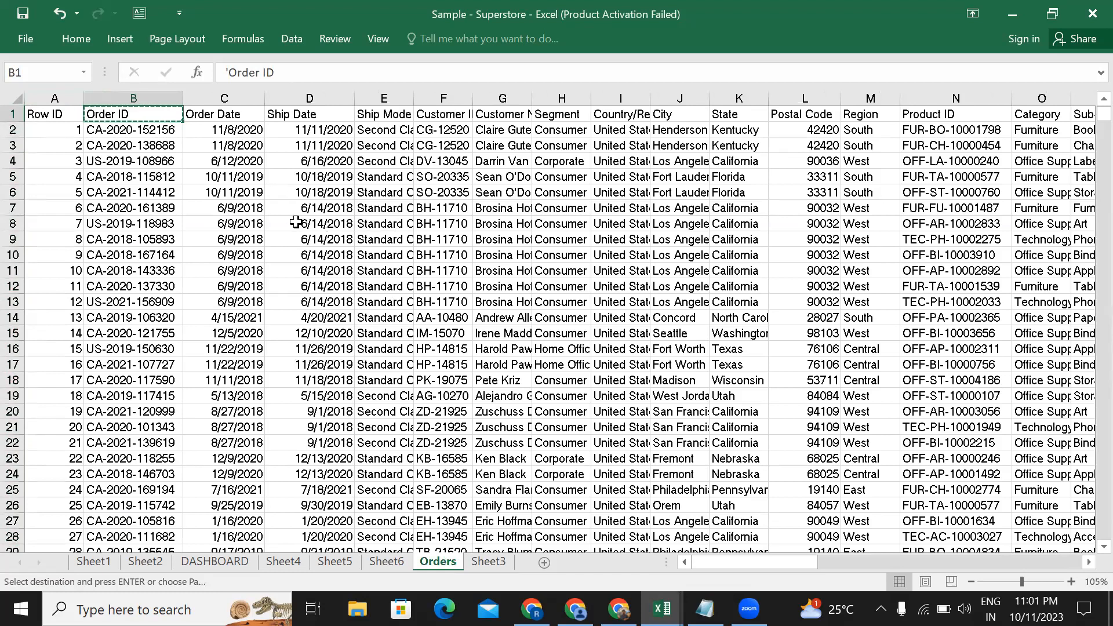
{"action": "left_click", "coordinate": [103, 133]}
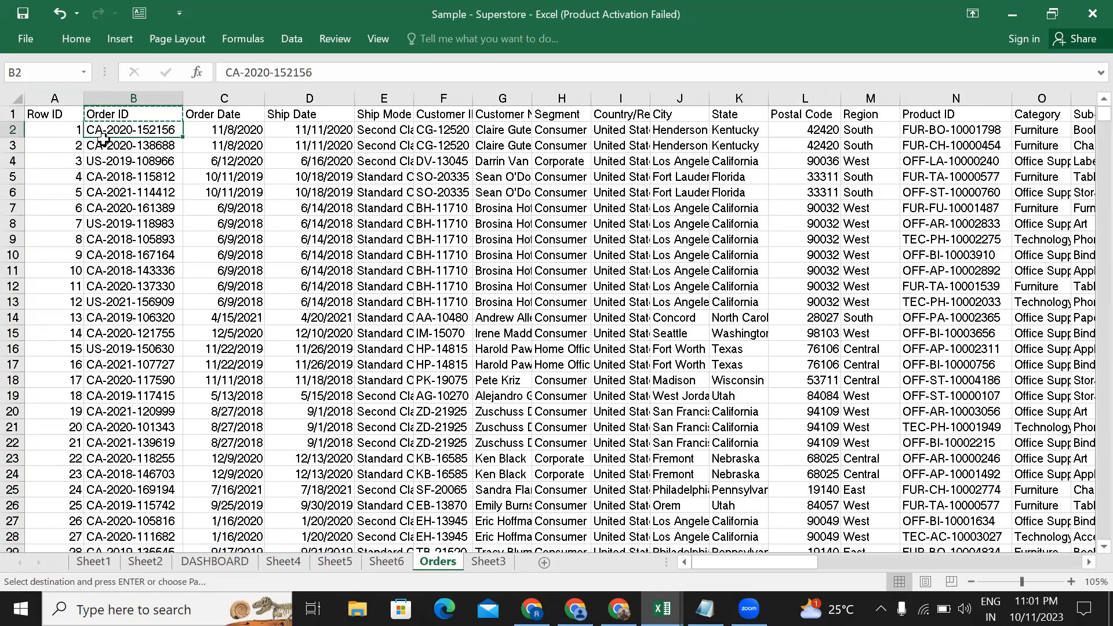
{"action": "left_click", "coordinate": [60, 146]}
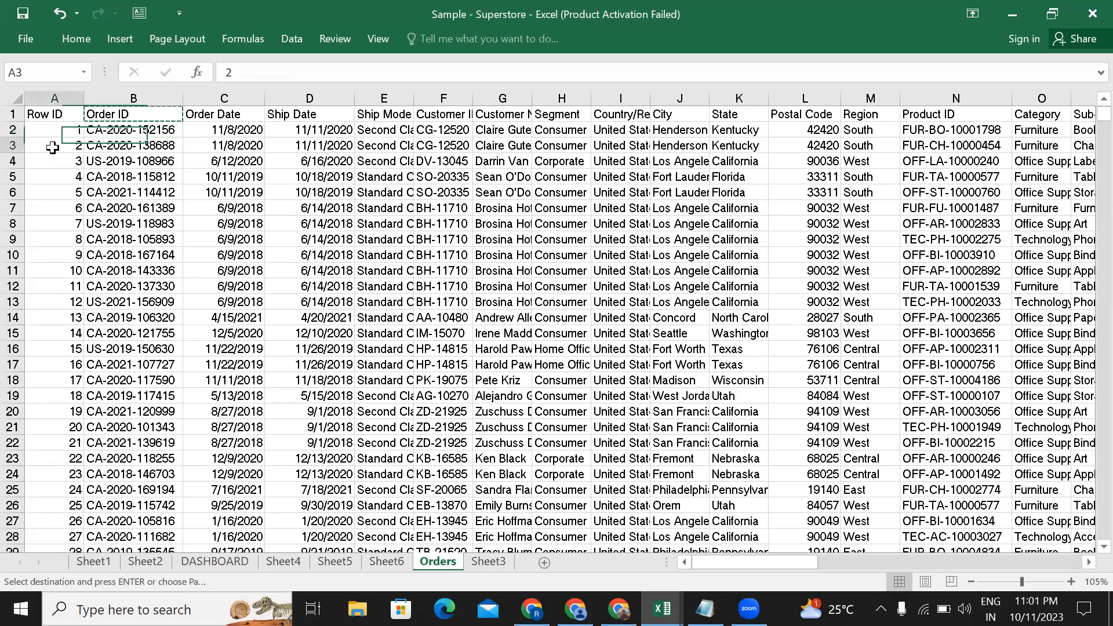
{"action": "left_click", "coordinate": [109, 147]}
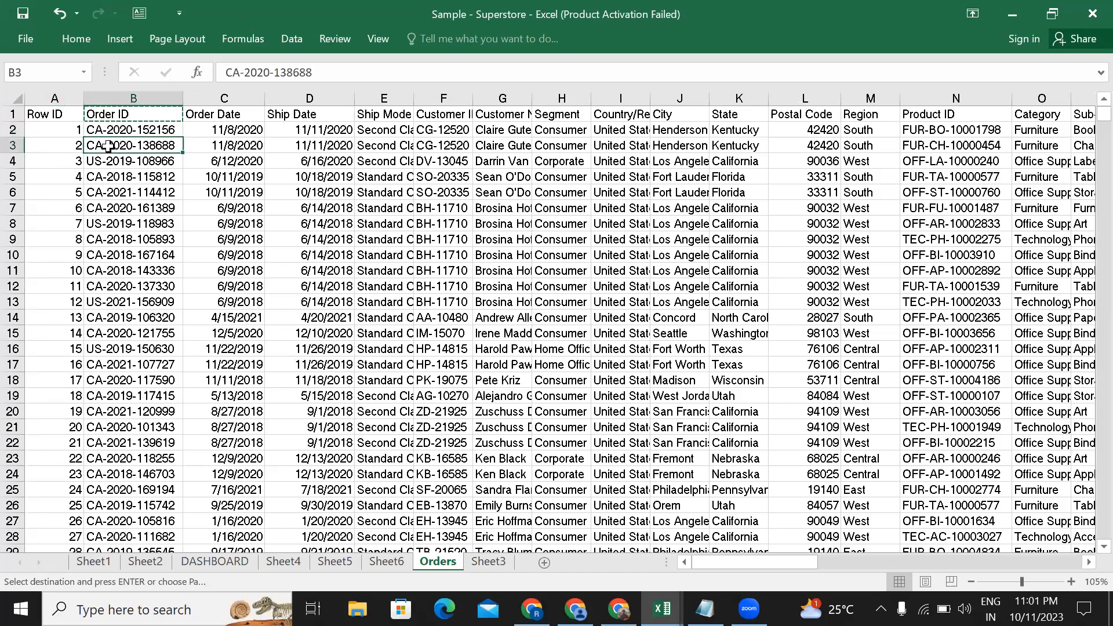
{"action": "left_click", "coordinate": [494, 568]}
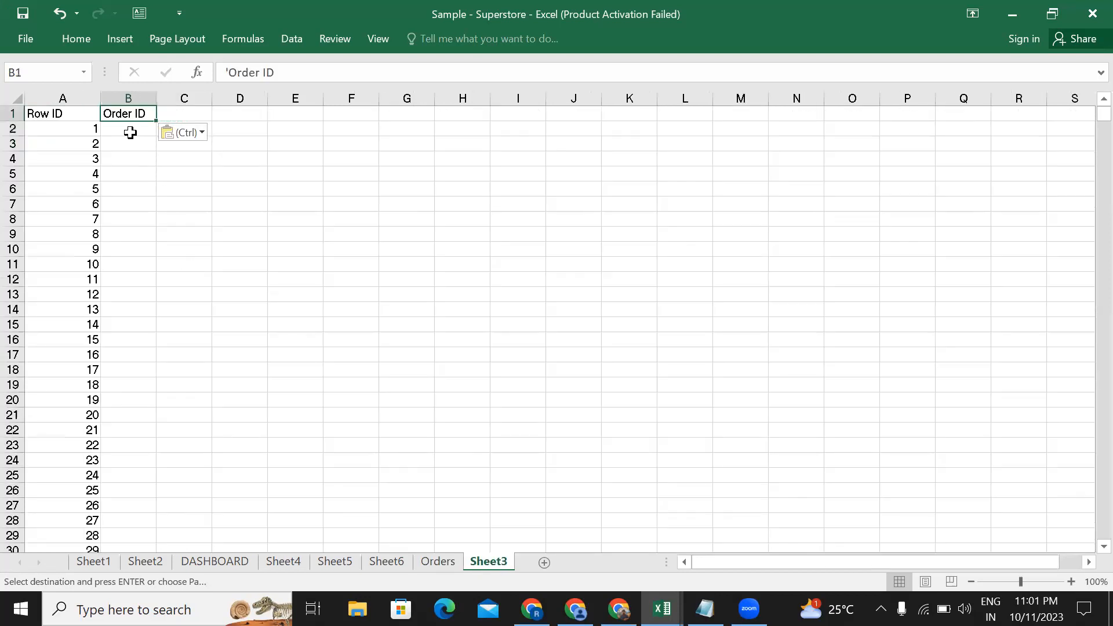
{"action": "left_click", "coordinate": [130, 132]}
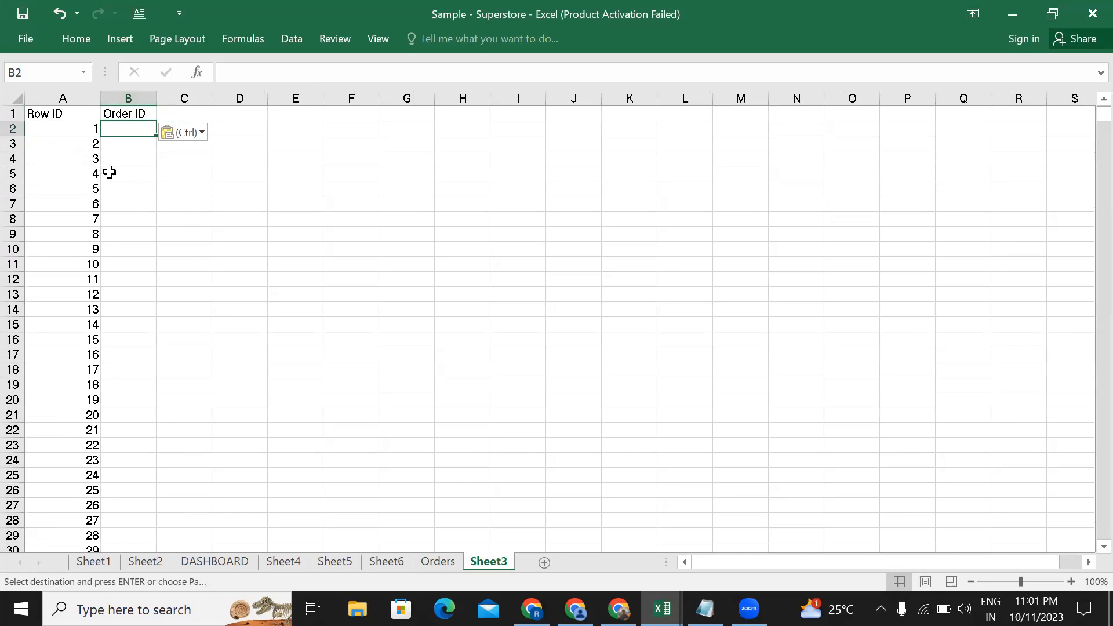
{"action": "left_click", "coordinate": [440, 563]}
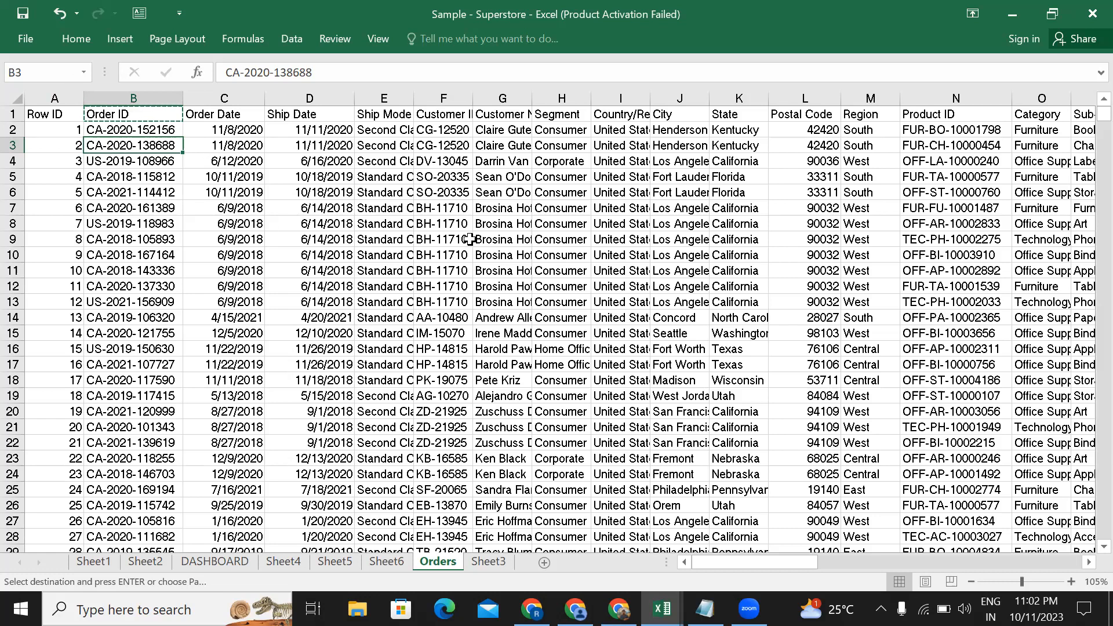
{"action": "scroll", "coordinate": [481, 232], "scroll_direction": "right", "scroll_amount": 2}
{"action": "scroll", "coordinate": [482, 232], "scroll_direction": "left", "scroll_amount": 2}
{"action": "left_click", "coordinate": [489, 562]}
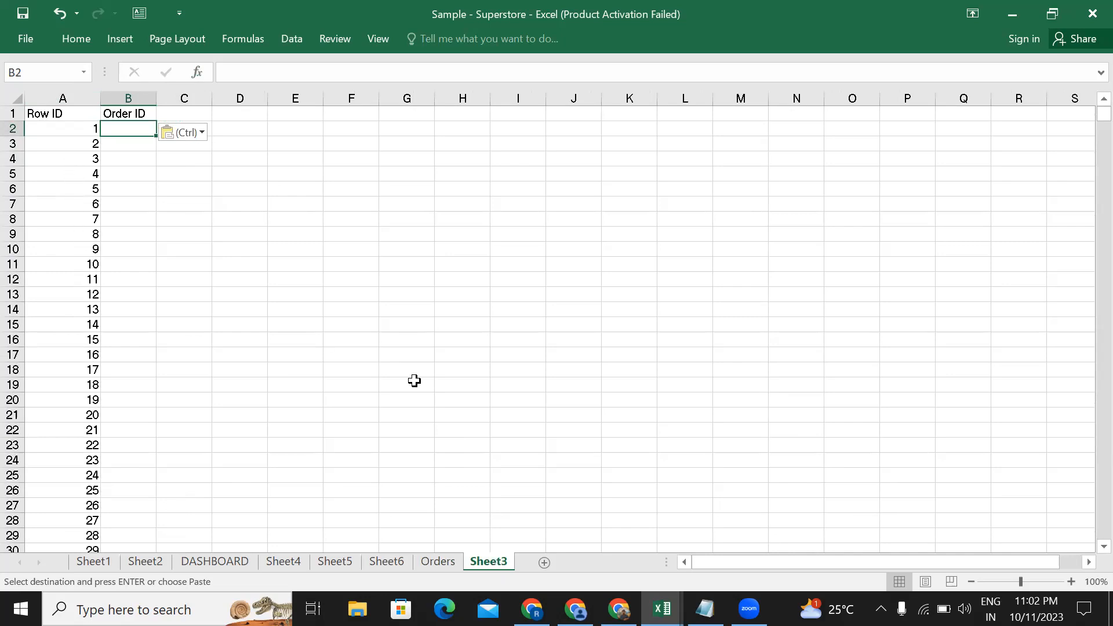
{"action": "left_click", "coordinate": [439, 561]}
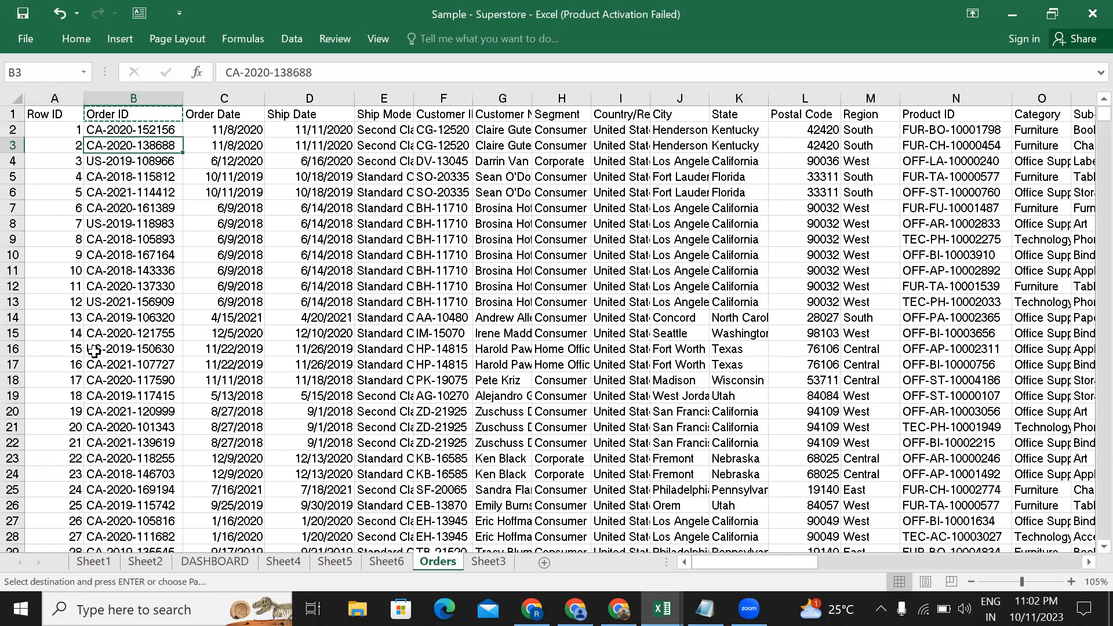
{"action": "left_click", "coordinate": [487, 562]}
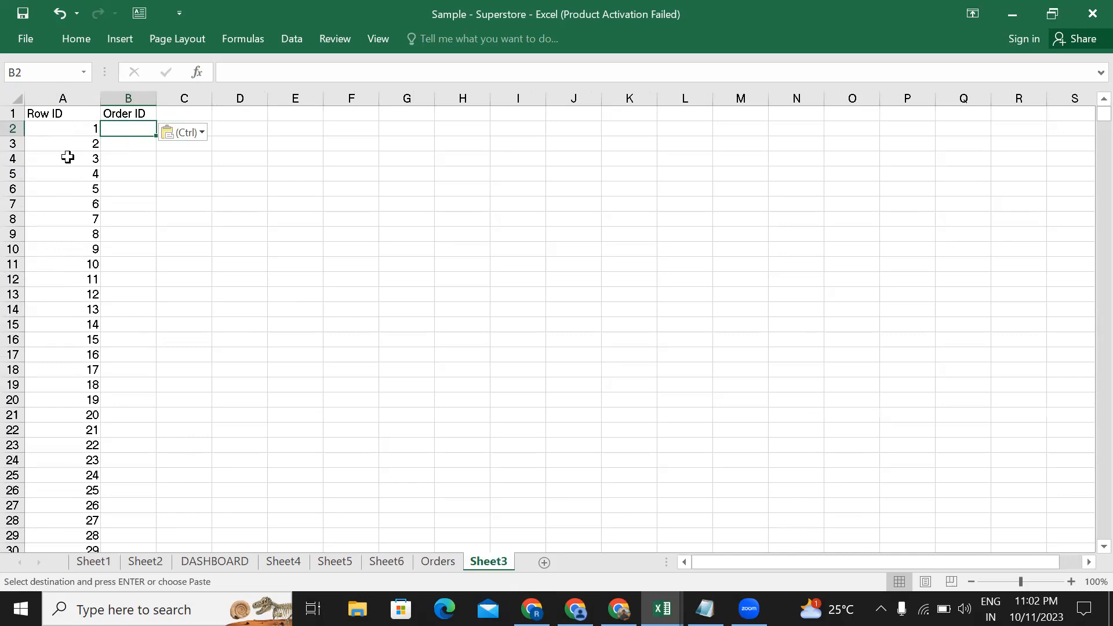
{"action": "left_click", "coordinate": [141, 155]}
{"action": "left_click", "coordinate": [129, 127]}
Step: Copy the Order ID of Row ID 1 from the Orders sheet into cell B2 on Sheet3
{"action": "left_click", "coordinate": [431, 567]}
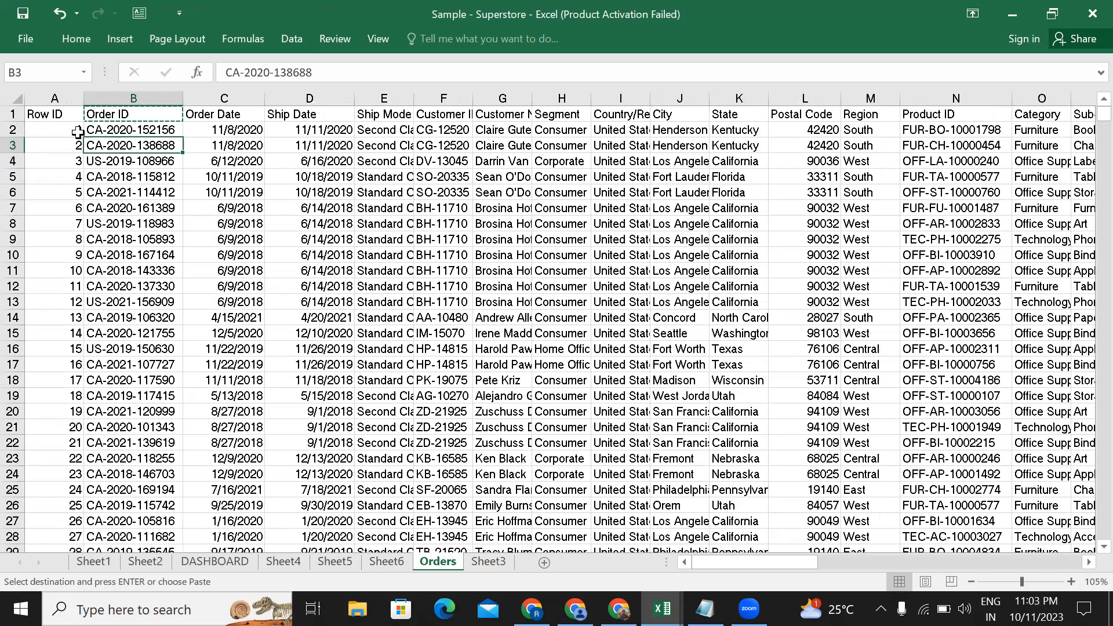
{"action": "left_click", "coordinate": [58, 129]}
{"action": "left_click", "coordinate": [99, 130]}
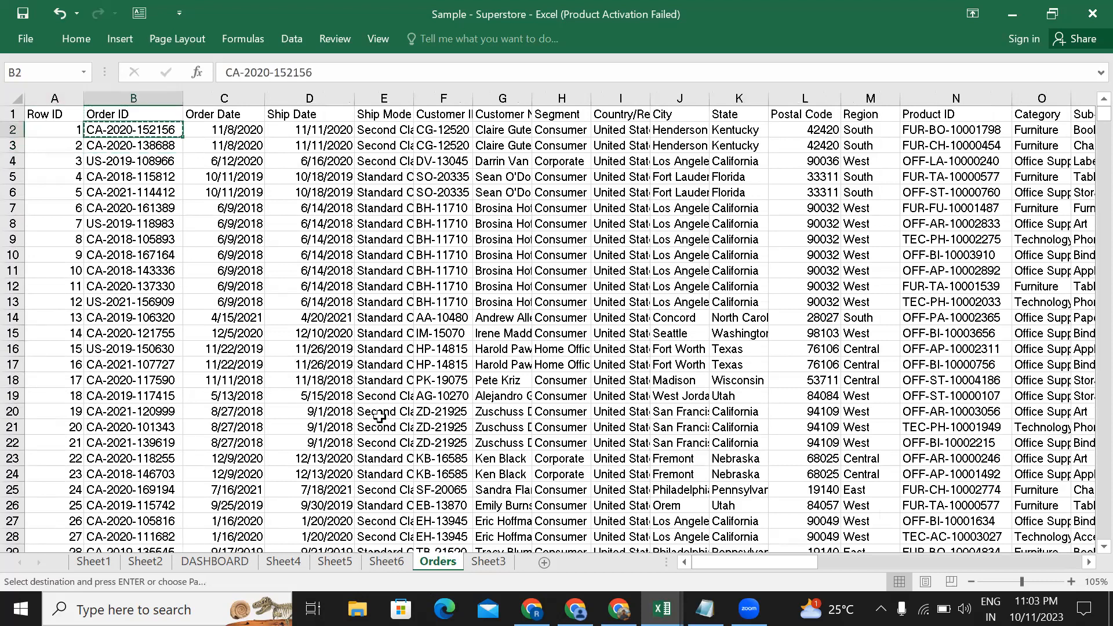
{"action": "left_click", "coordinate": [497, 565]}
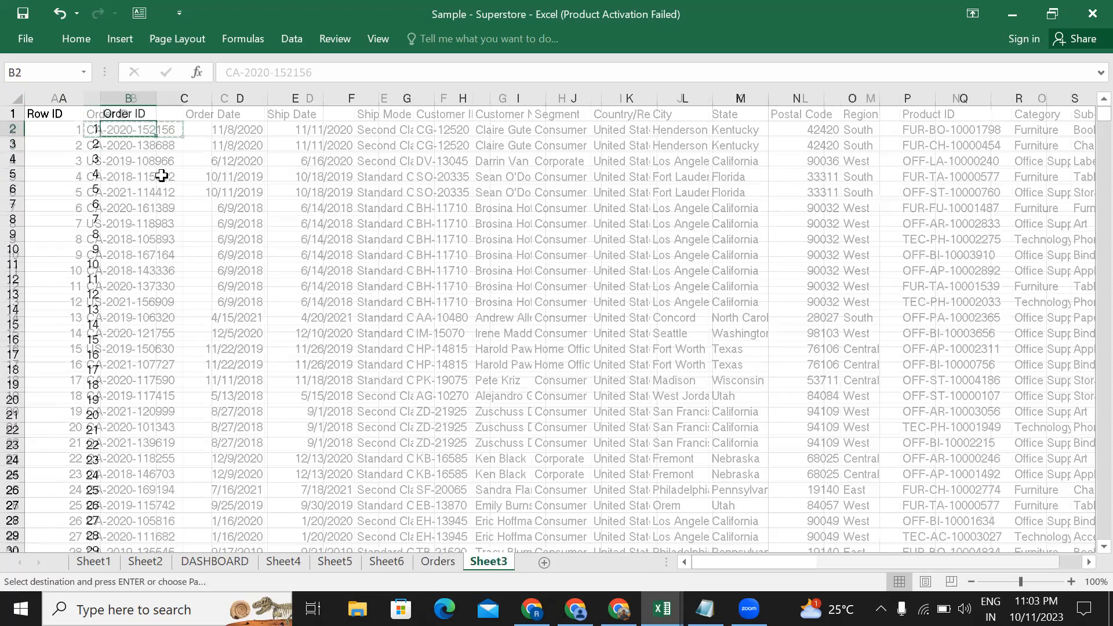
{"action": "left_click", "coordinate": [134, 130]}
{"action": "key", "text": "ctrl+v"}
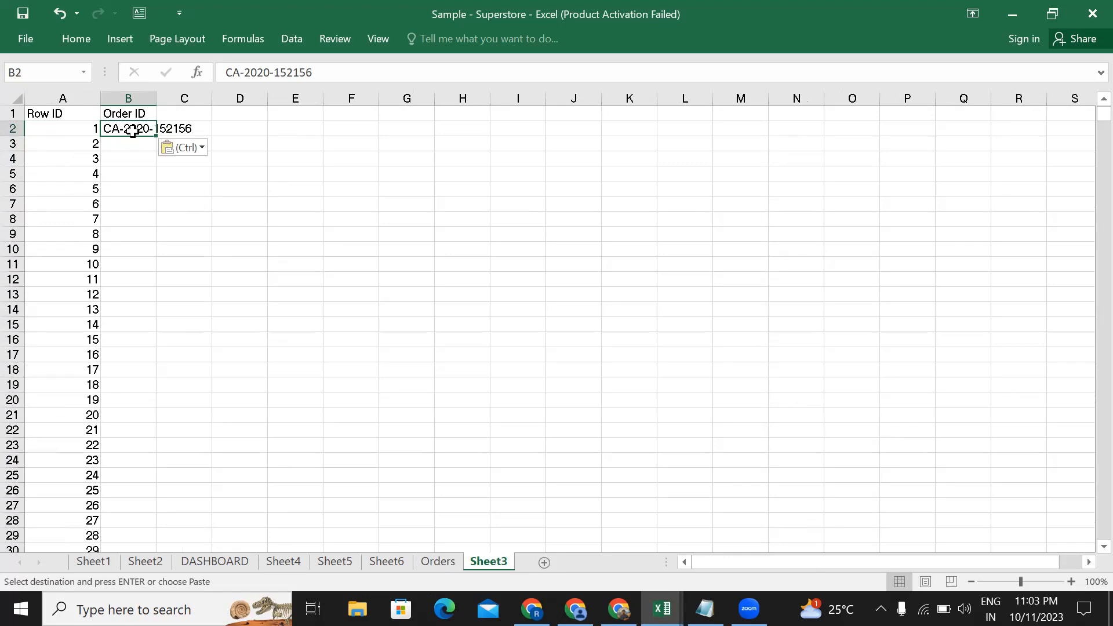
Step: Clear the manually pasted Order ID from cell B2 on Sheet3
{"action": "left_click", "coordinate": [439, 562]}
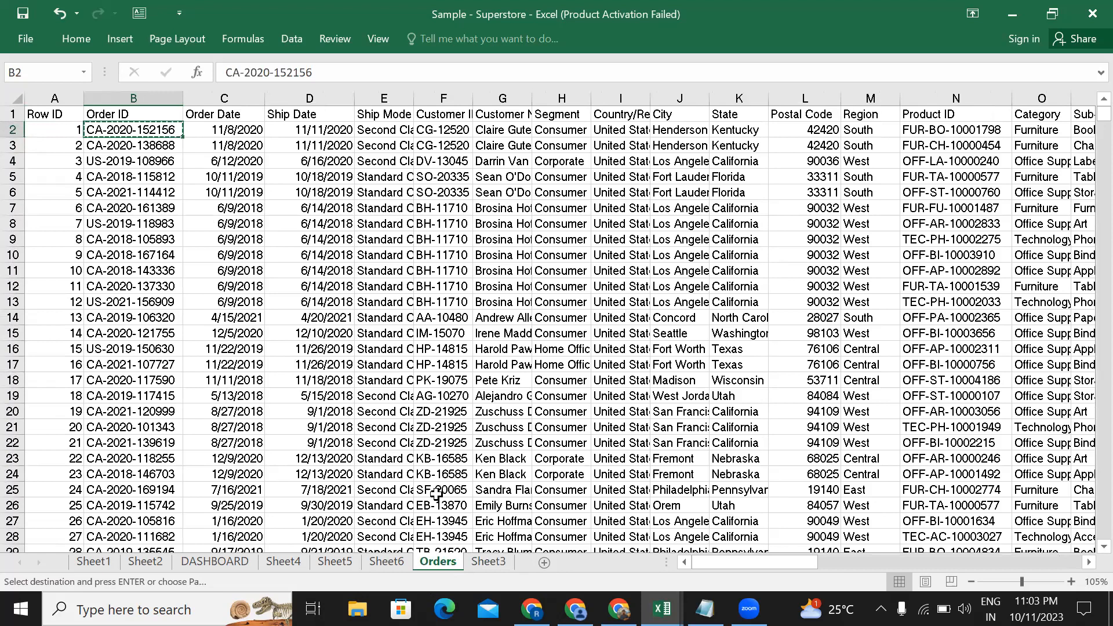
{"action": "left_click", "coordinate": [489, 562]}
{"action": "key", "text": "ctrl+v"}
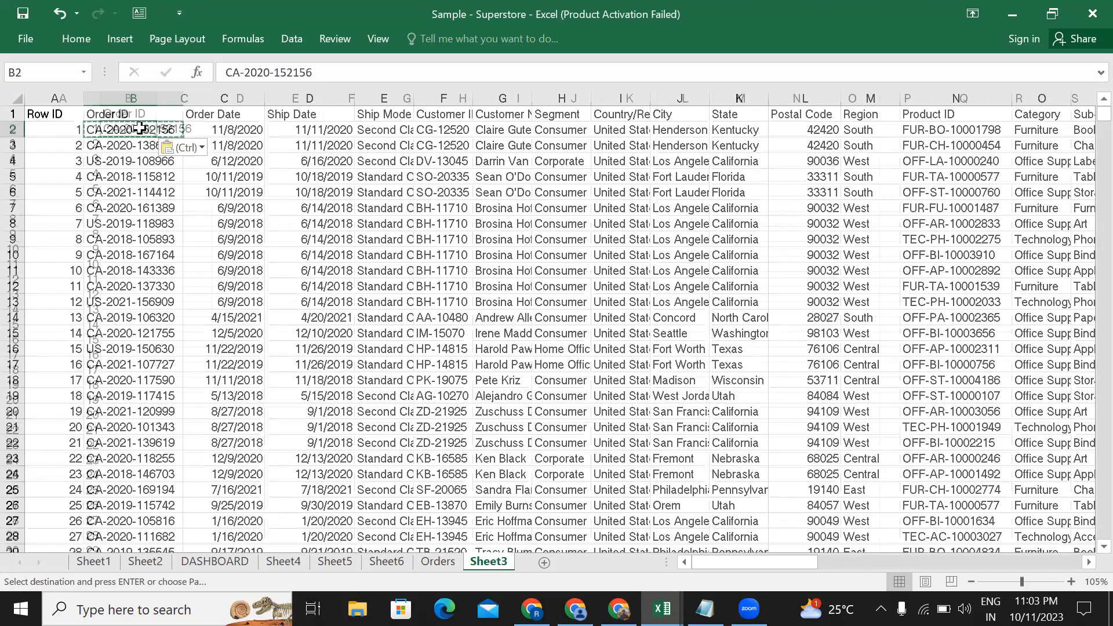
{"action": "key", "text": "Delete"}
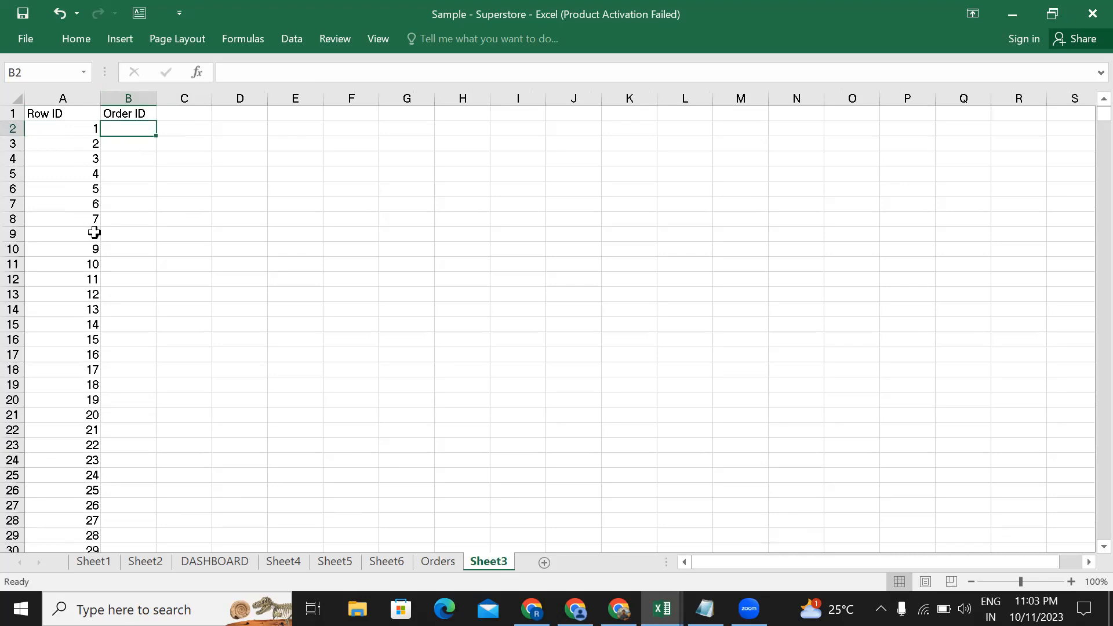
{"action": "left_click", "coordinate": [447, 550]}
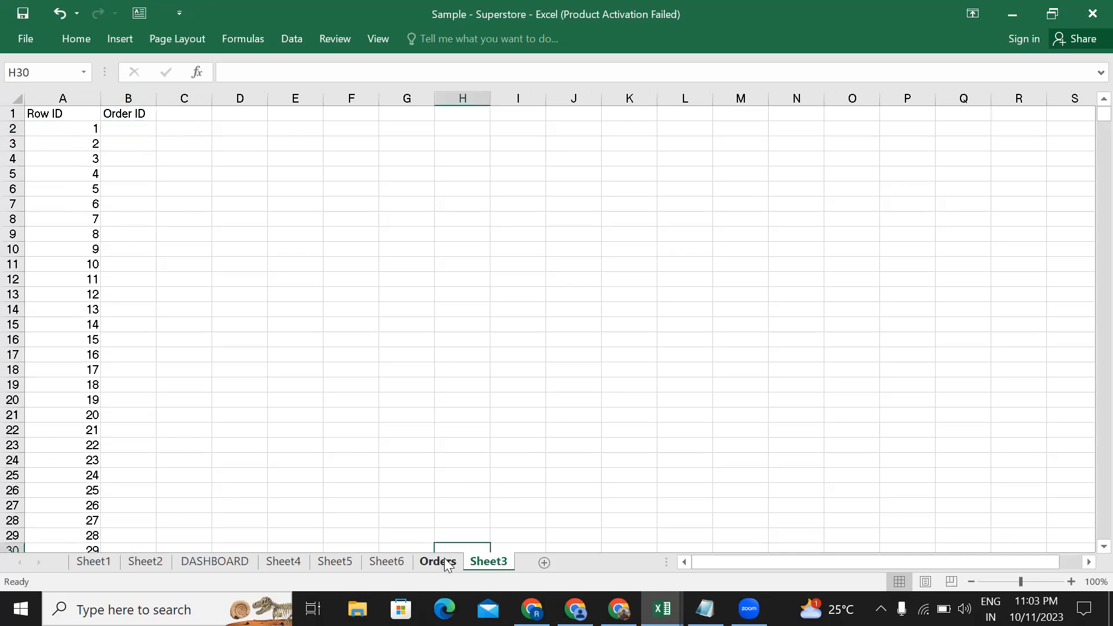
{"action": "left_click", "coordinate": [442, 561]}
{"action": "scroll", "coordinate": [174, 265], "scroll_direction": "up", "scroll_amount": 1}
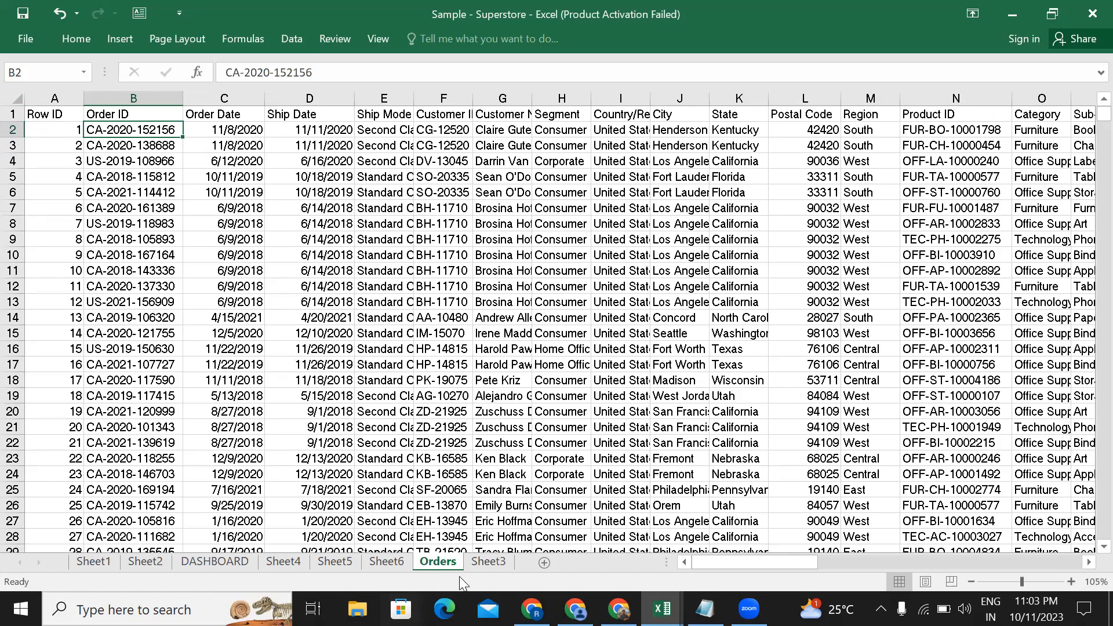
{"action": "left_click", "coordinate": [488, 562]}
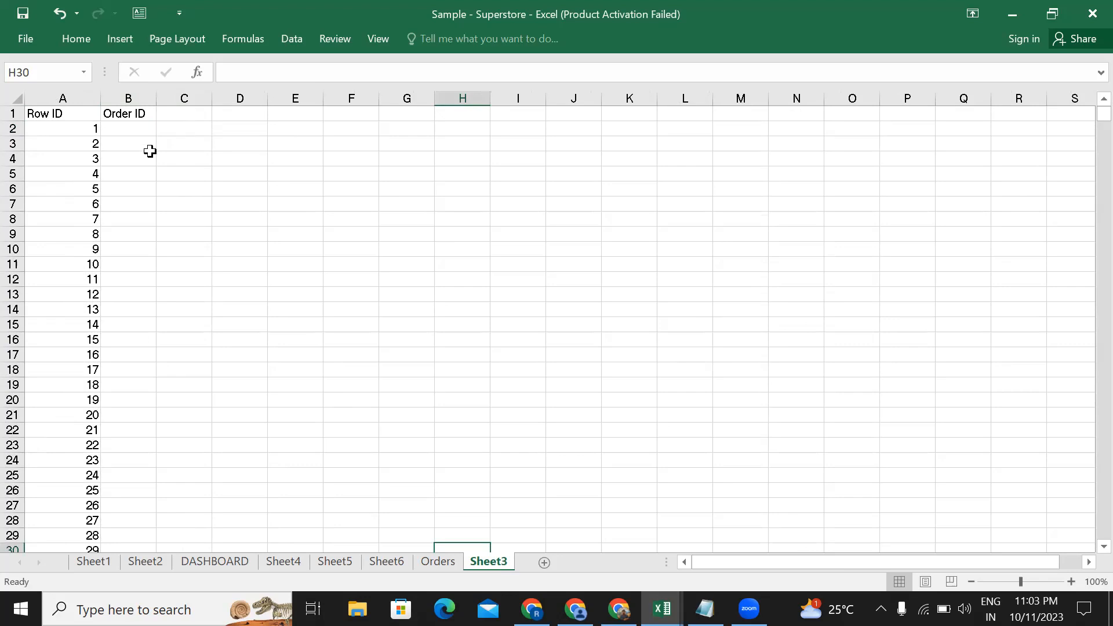
{"action": "left_click", "coordinate": [146, 129]}
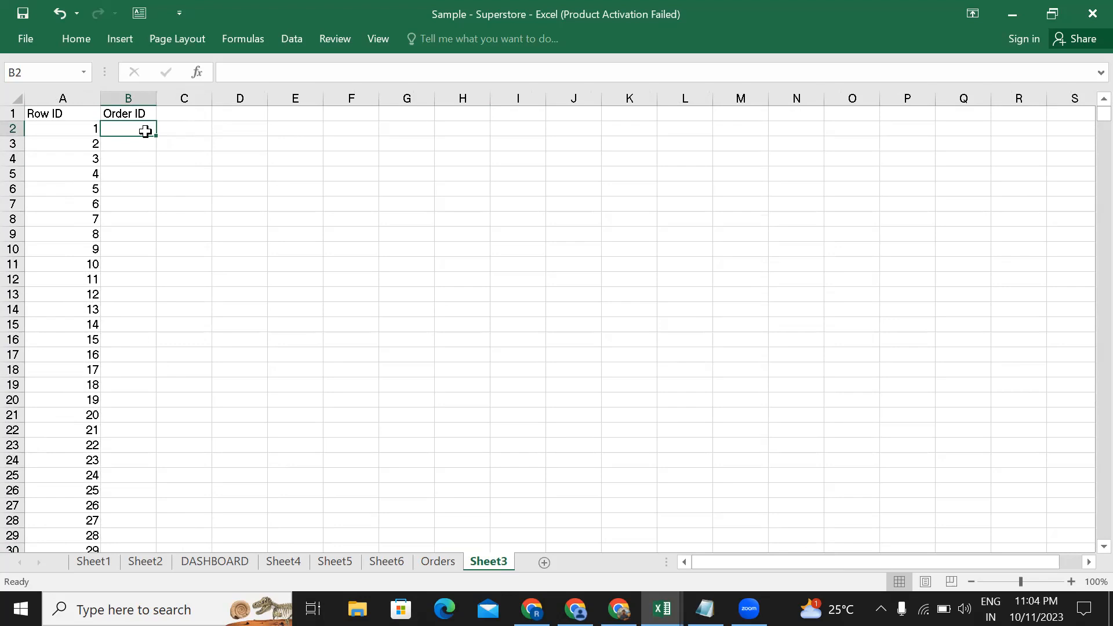
{"action": "type", "text": "="}
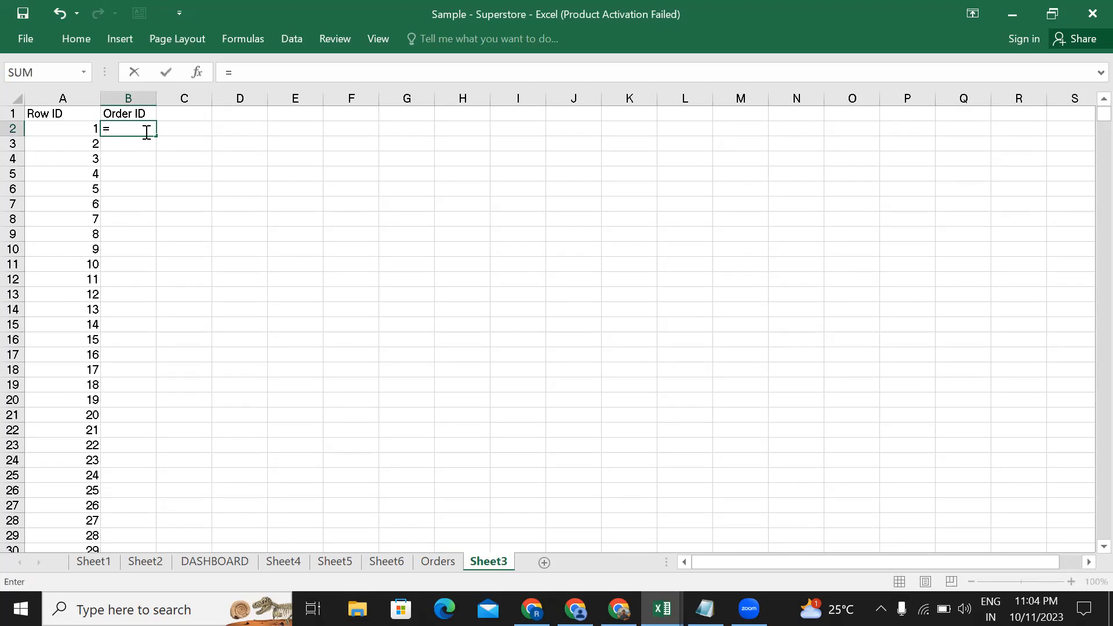
{"action": "type", "text": "vlookup"}
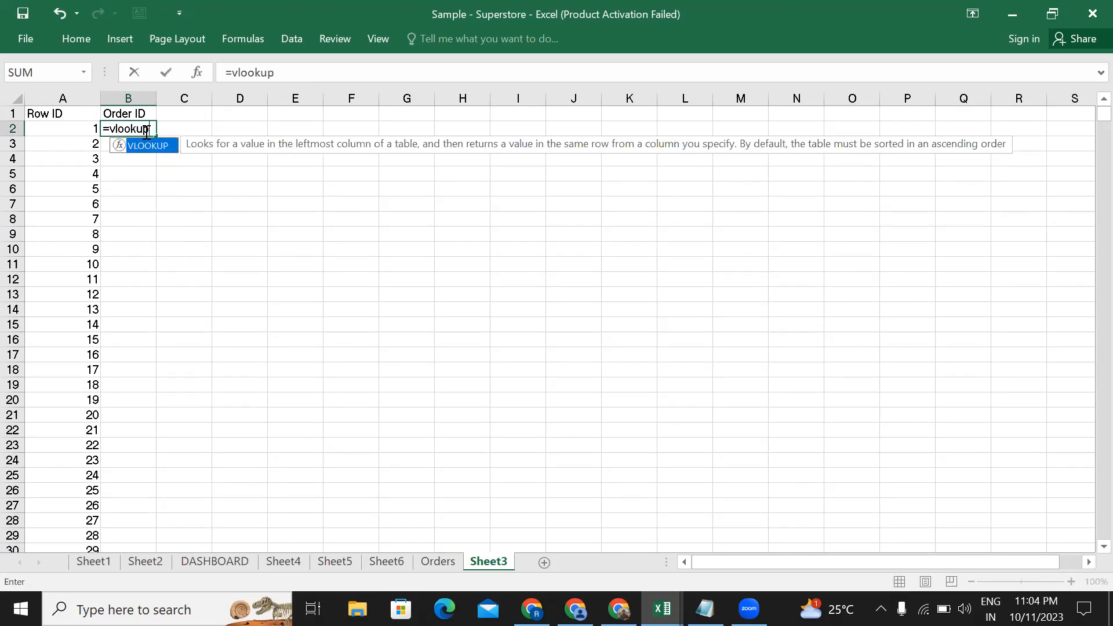
{"action": "type", "text": "("}
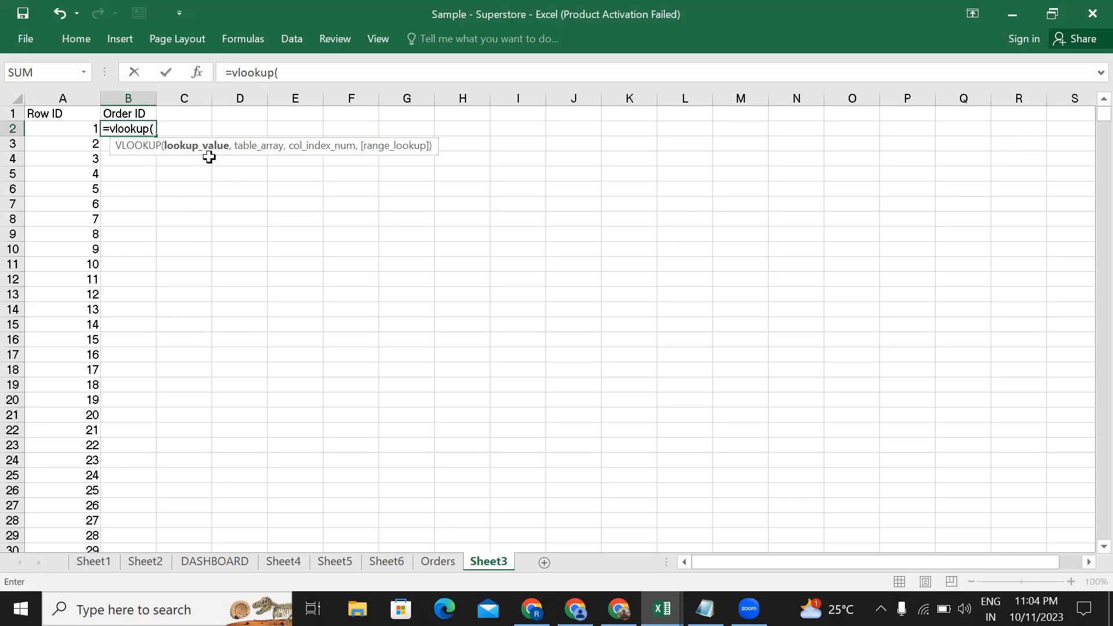
{"action": "left_click", "coordinate": [165, 129]}
{"action": "key", "text": "BackSpace"}
{"action": "key", "text": "BackSpace"}
{"action": "key", "text": "BackSpace"}
{"action": "key", "text": "BackSpace"}
{"action": "key", "text": "BackSpace"}
{"action": "key", "text": "BackSpace"}
{"action": "key", "text": "BackSpace"}
{"action": "key", "text": "BackSpace"}
{"action": "key", "text": "BackSpace"}
{"action": "key", "text": "BackSpace"}
{"action": "key", "text": "BackSpace"}
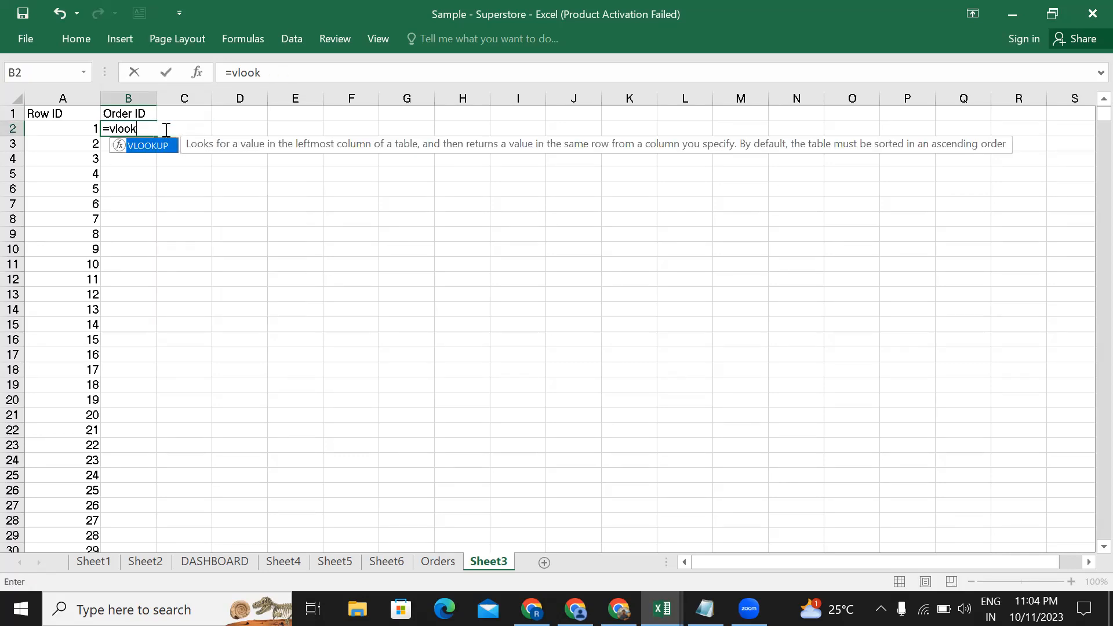
Step: Start a VLOOKUP formula in cell B2 of Sheet3 with lookup value A2 and table array Orders!A1:B5010
{"action": "type", "text": "=v"}
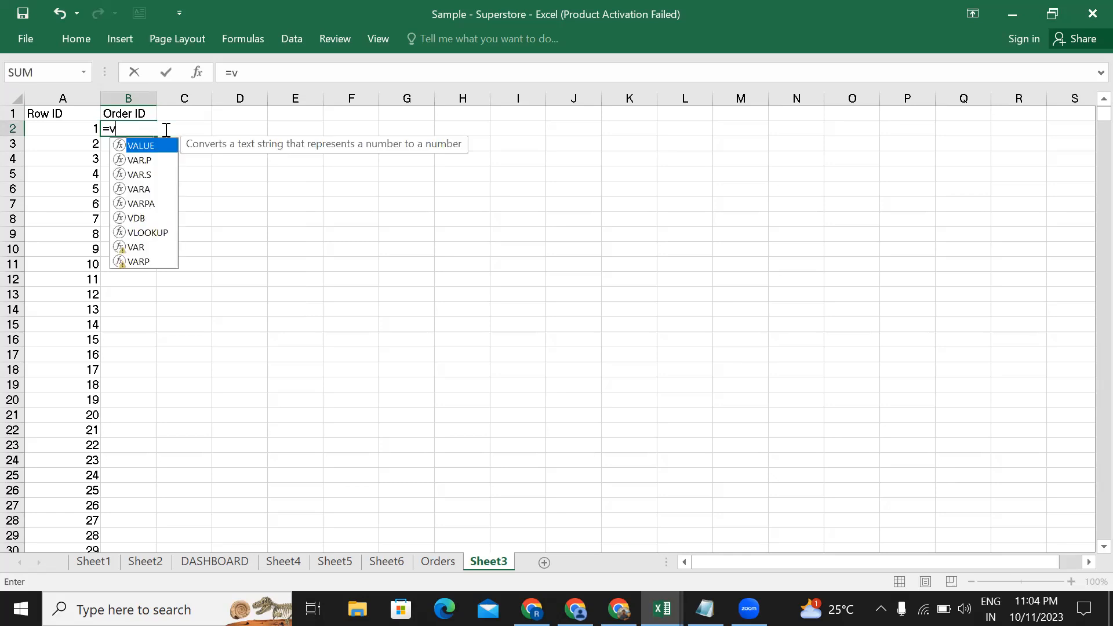
{"action": "type", "text": "lookup("}
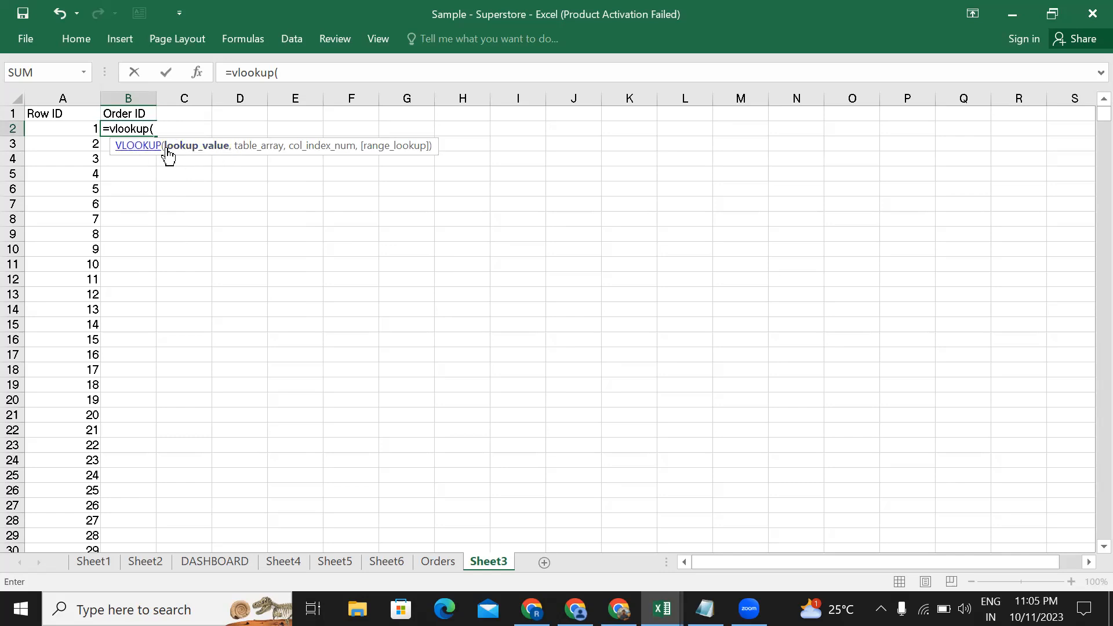
{"action": "left_click", "coordinate": [67, 130]}
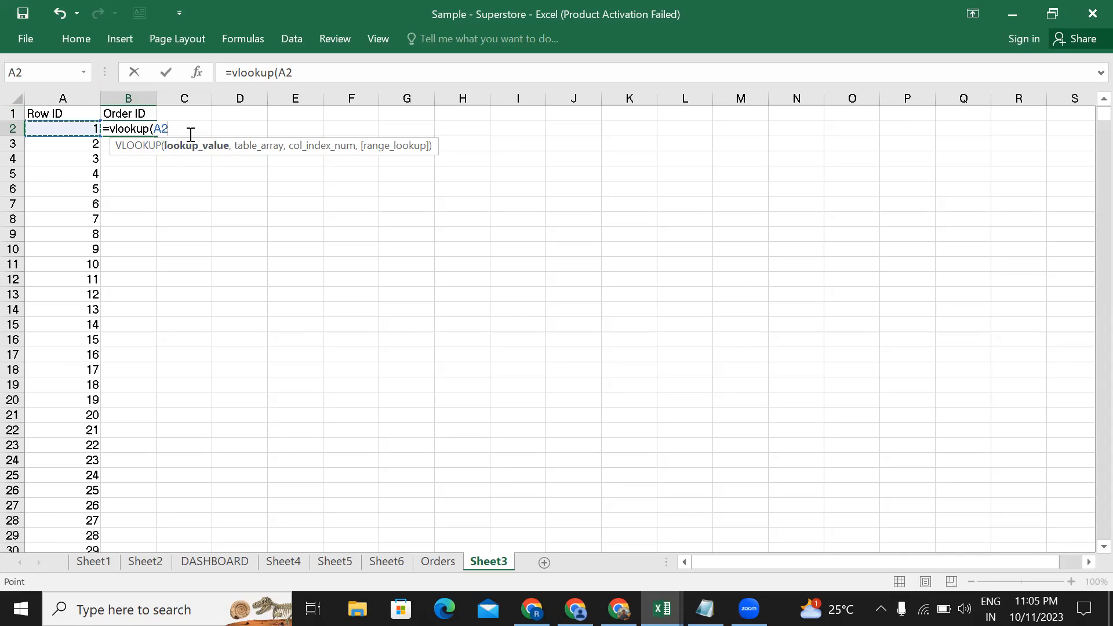
{"action": "type", "text": ","}
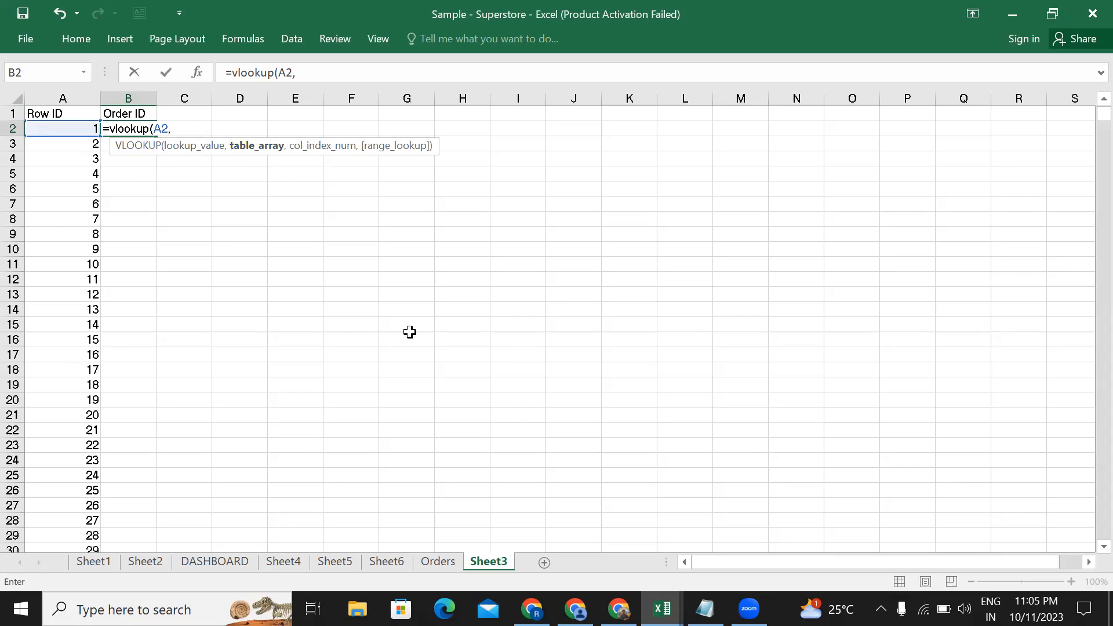
{"action": "left_click", "coordinate": [432, 565]}
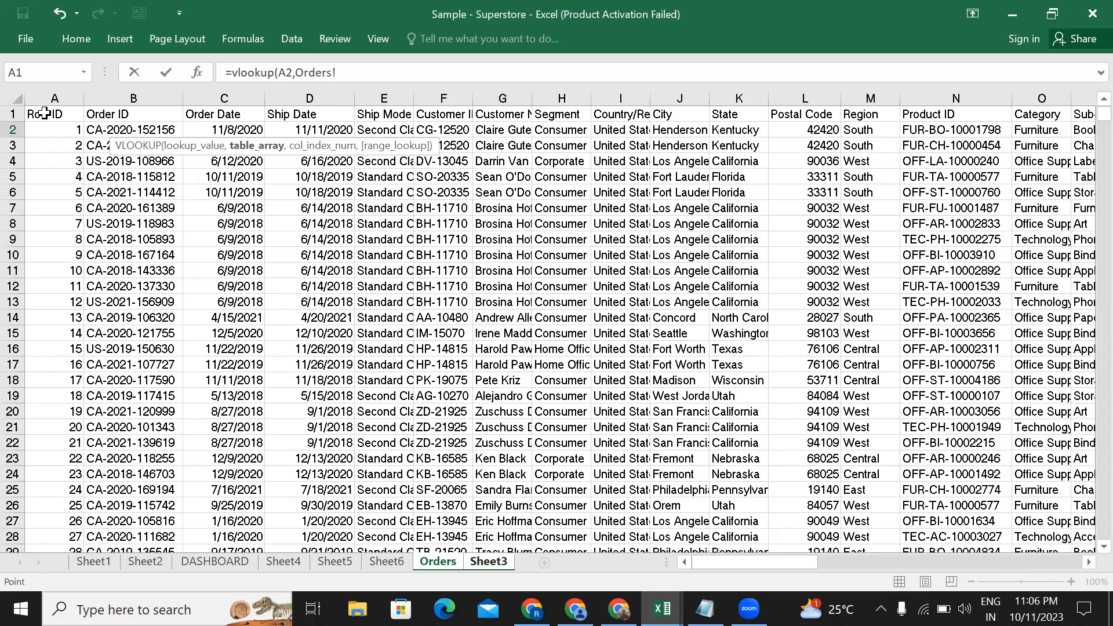
{"action": "left_click_drag", "start_coordinate": [43, 114], "coordinate": [125, 114]}
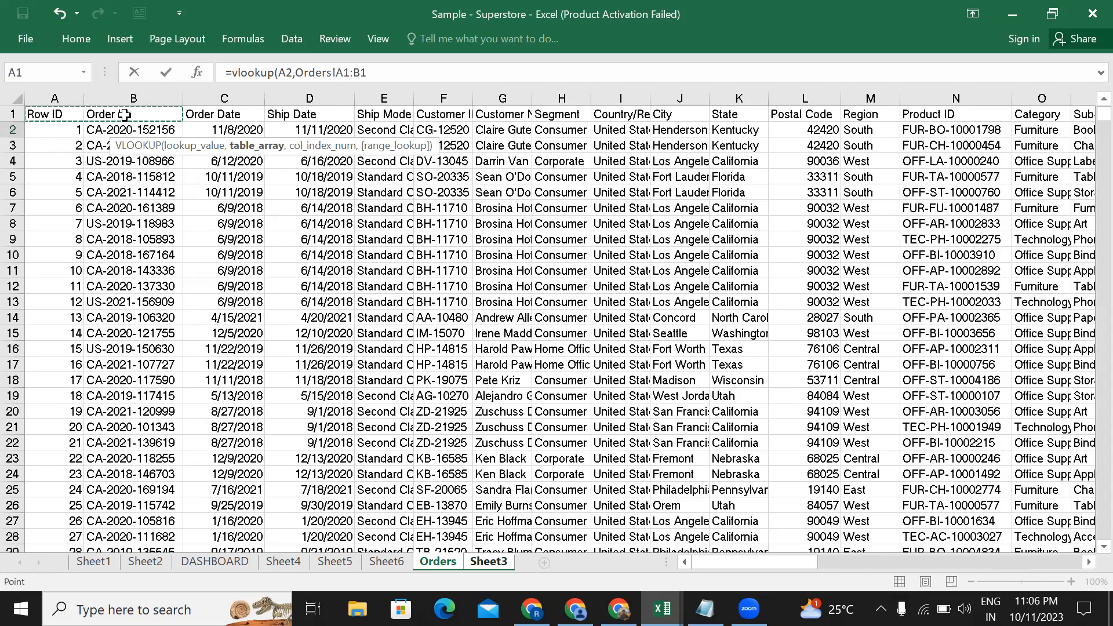
{"action": "key", "text": "ctrl+shift+Down"}
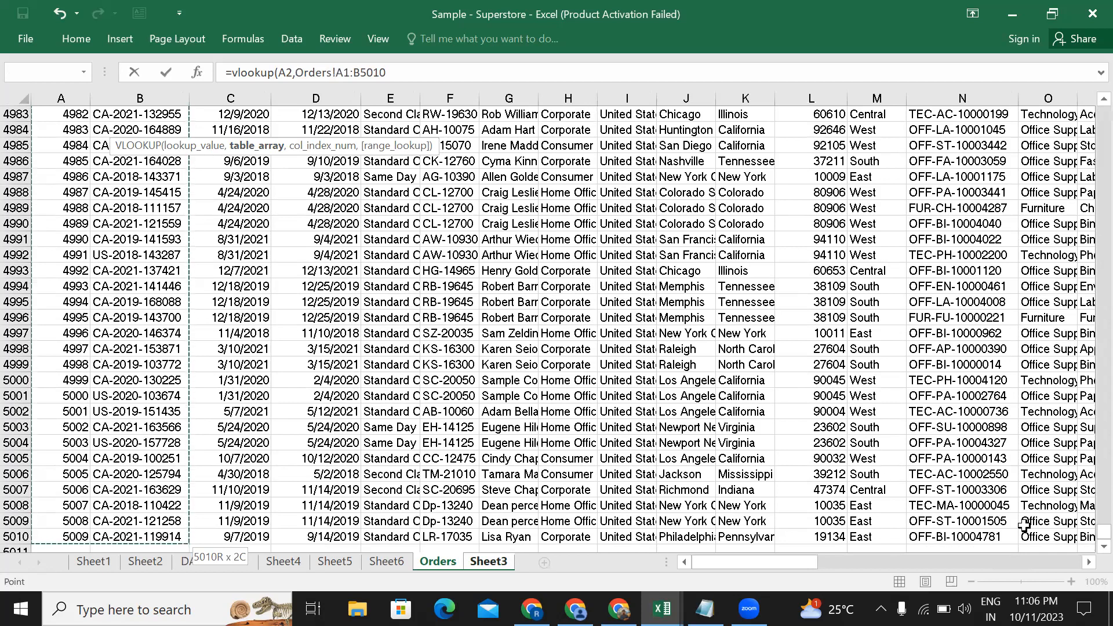
{"action": "left_click_drag", "start_coordinate": [1088, 533], "coordinate": [1088, 110]}
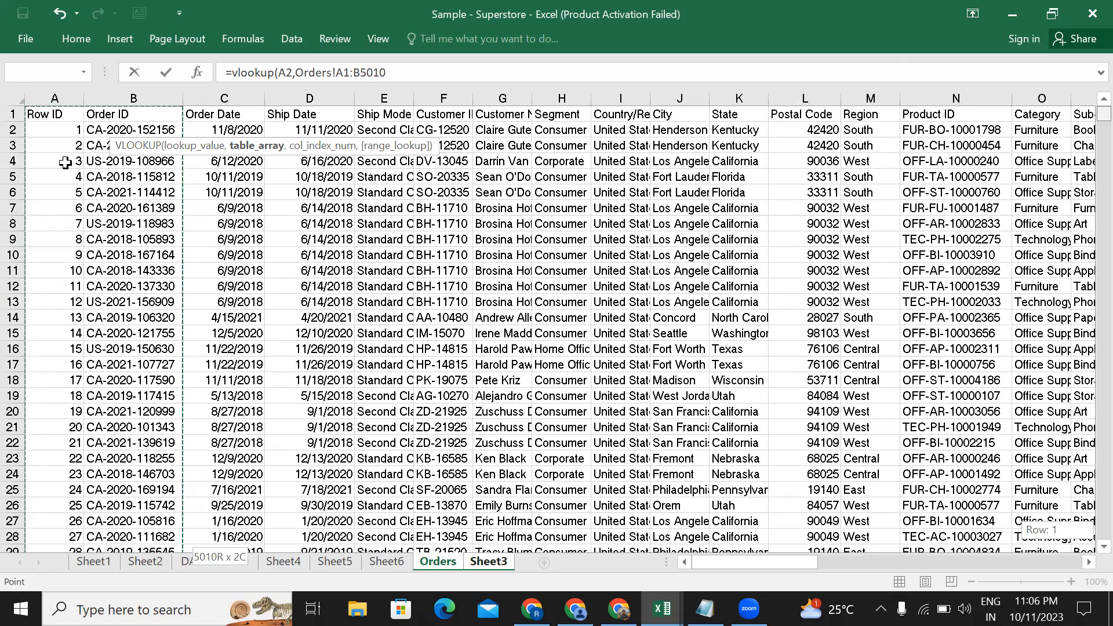
{"action": "left_click", "coordinate": [398, 74]}
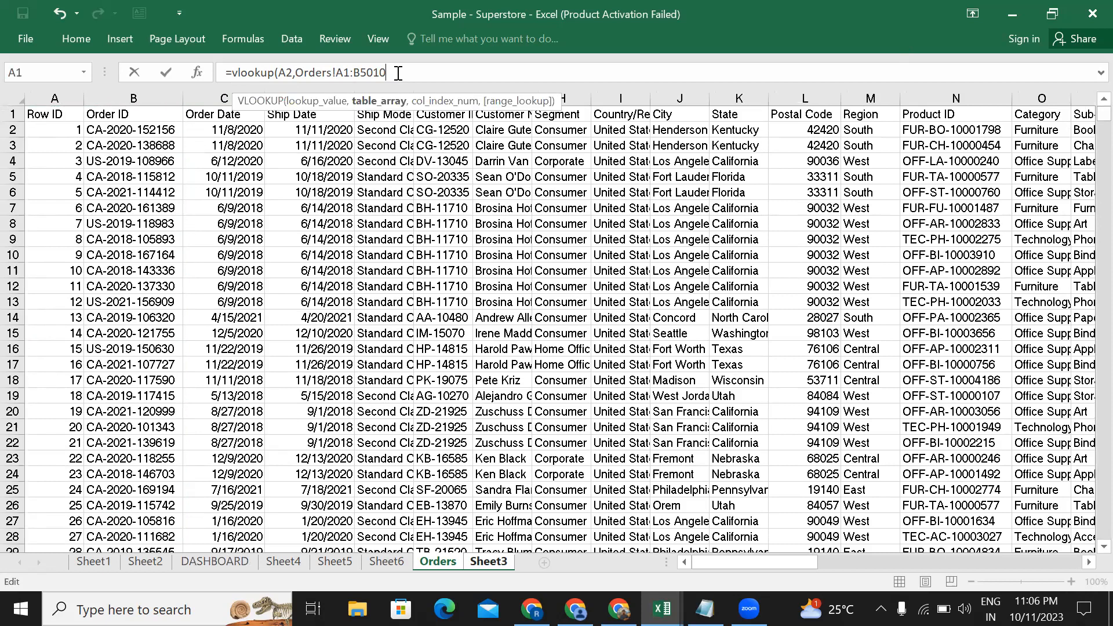
{"action": "type", "text": ","}
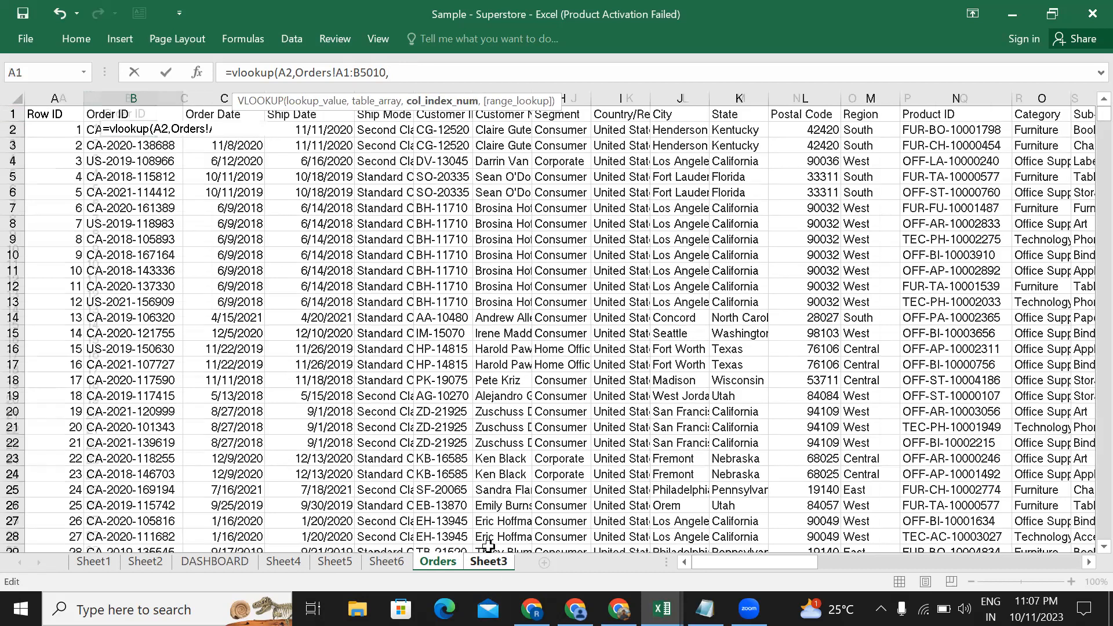
Step: Complete the VLOOKUP with column index 2 and range lookup 0 for an exact match, and enter it in B2
{"action": "left_click", "coordinate": [488, 560]}
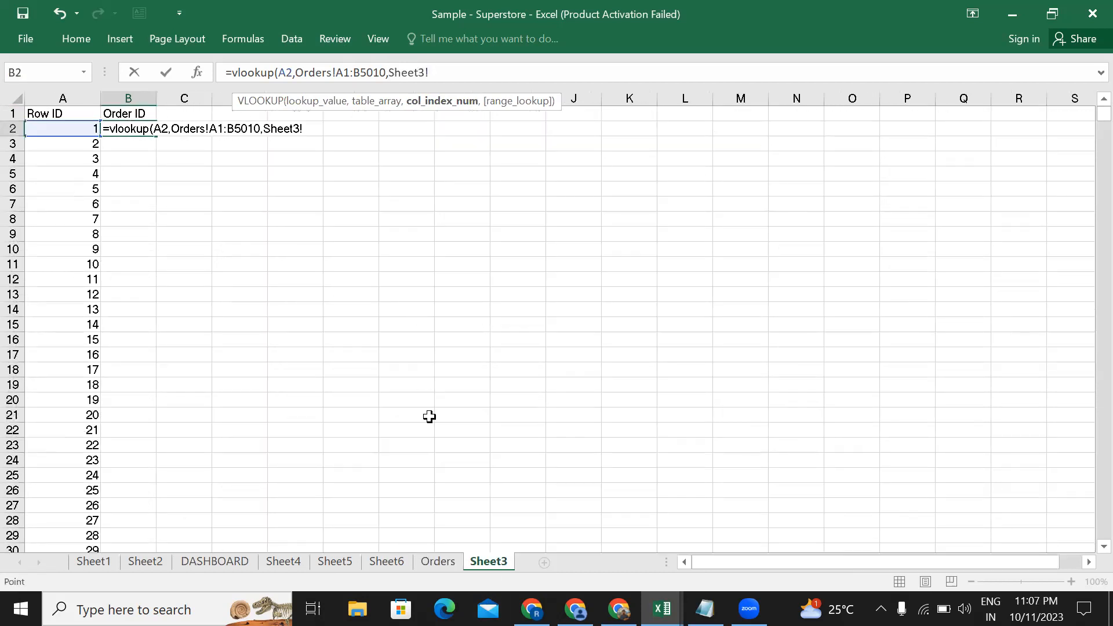
{"action": "left_click", "coordinate": [441, 560]}
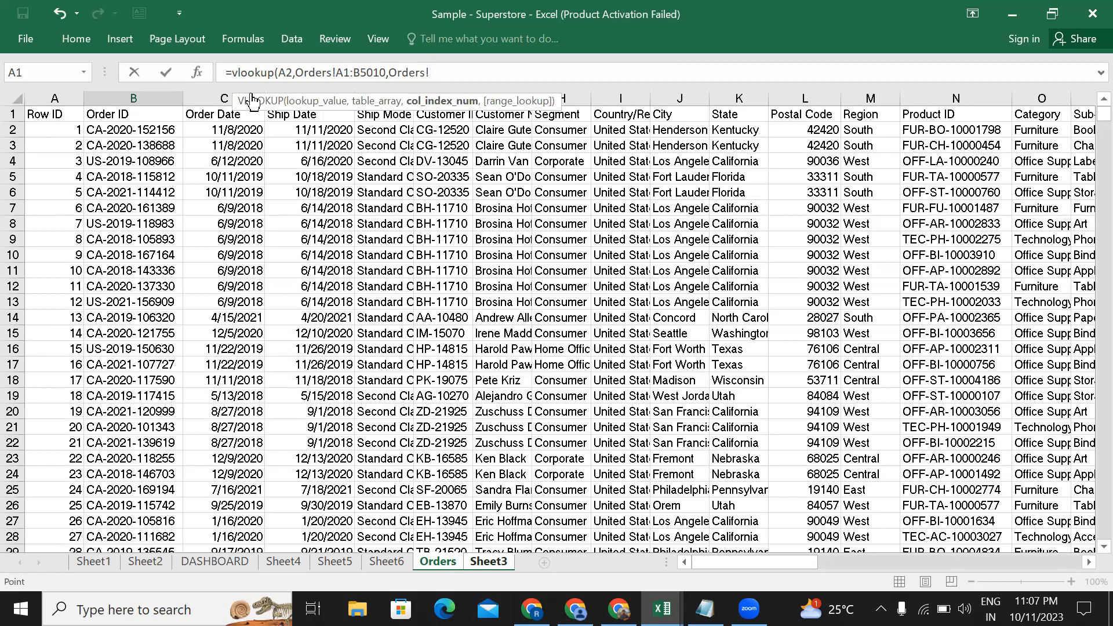
{"action": "left_click_drag", "start_coordinate": [445, 76], "coordinate": [393, 73]}
{"action": "key", "text": "BackSpace"}
{"action": "type", "text": "2"}
{"action": "type", "text": ","}
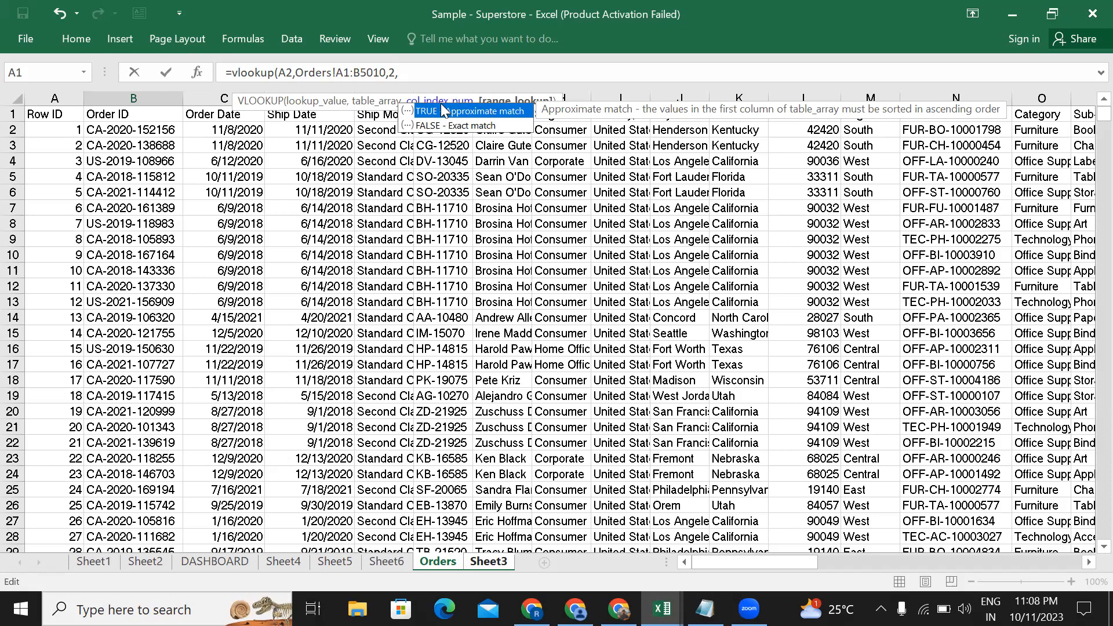
{"action": "left_click", "coordinate": [412, 72]}
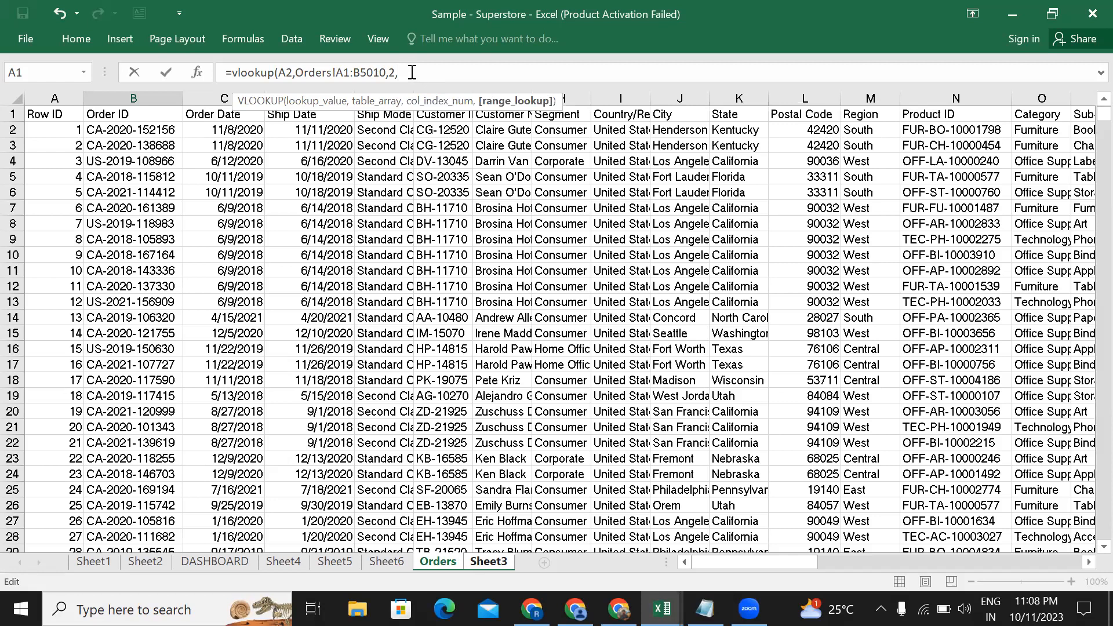
{"action": "type", "text": "0"}
{"action": "type", "text": ")"}
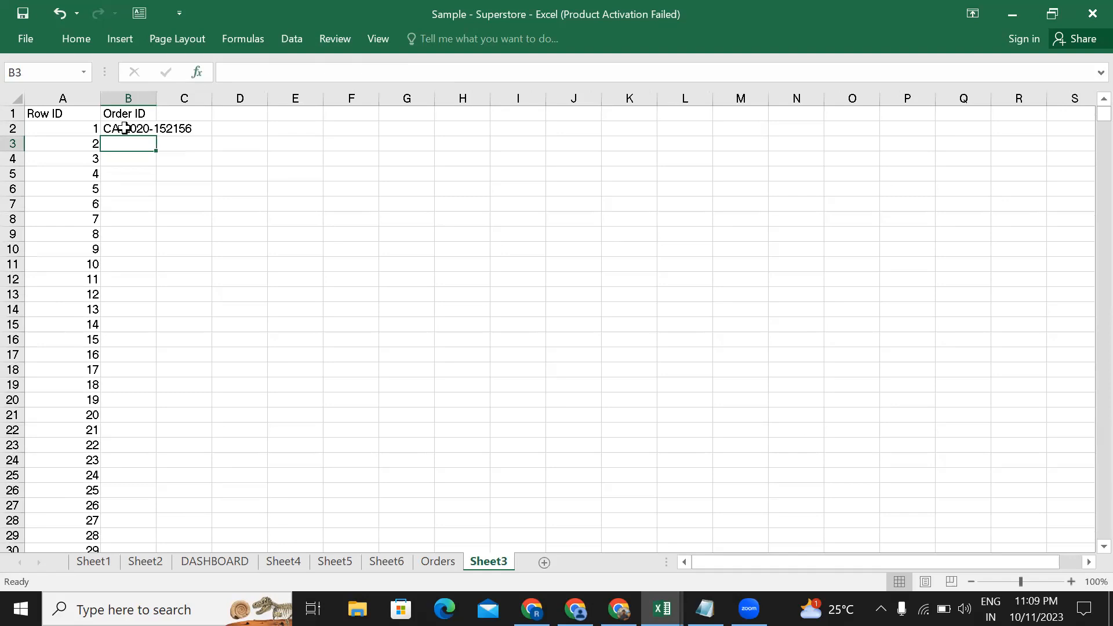
Step: Clear the VLOOKUP formula from cell B2 on Sheet3
{"action": "left_click", "coordinate": [124, 128]}
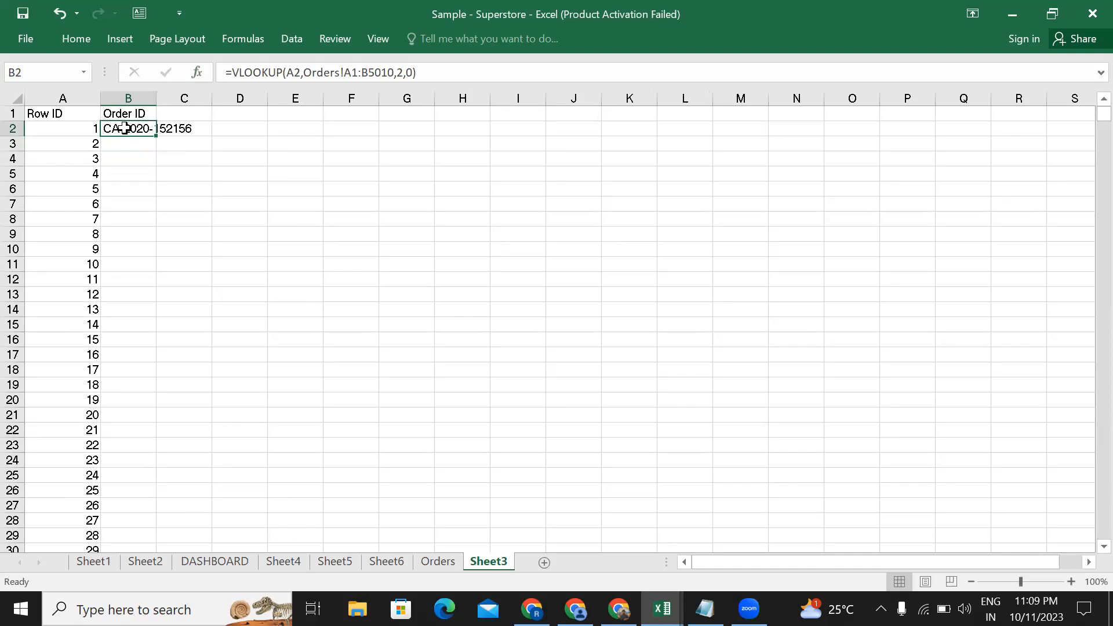
{"action": "key", "text": "Delete"}
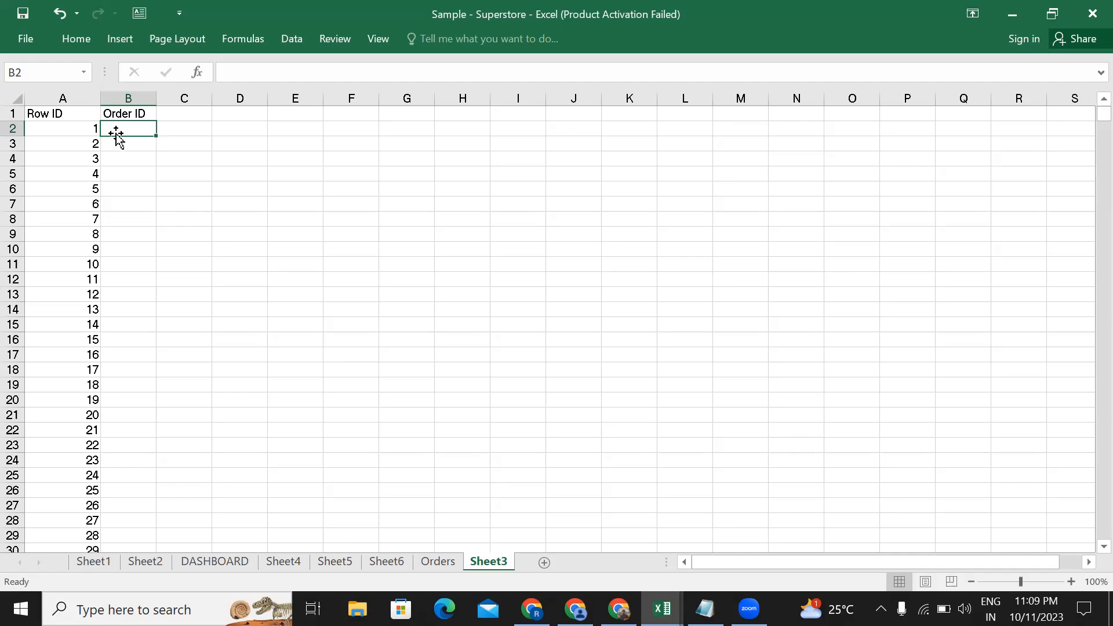
Step: Begin the VLOOKUP in B2 again, using A2 as lookup value and Orders!A1:B5010 as table array
{"action": "type", "text": "=vlookup("}
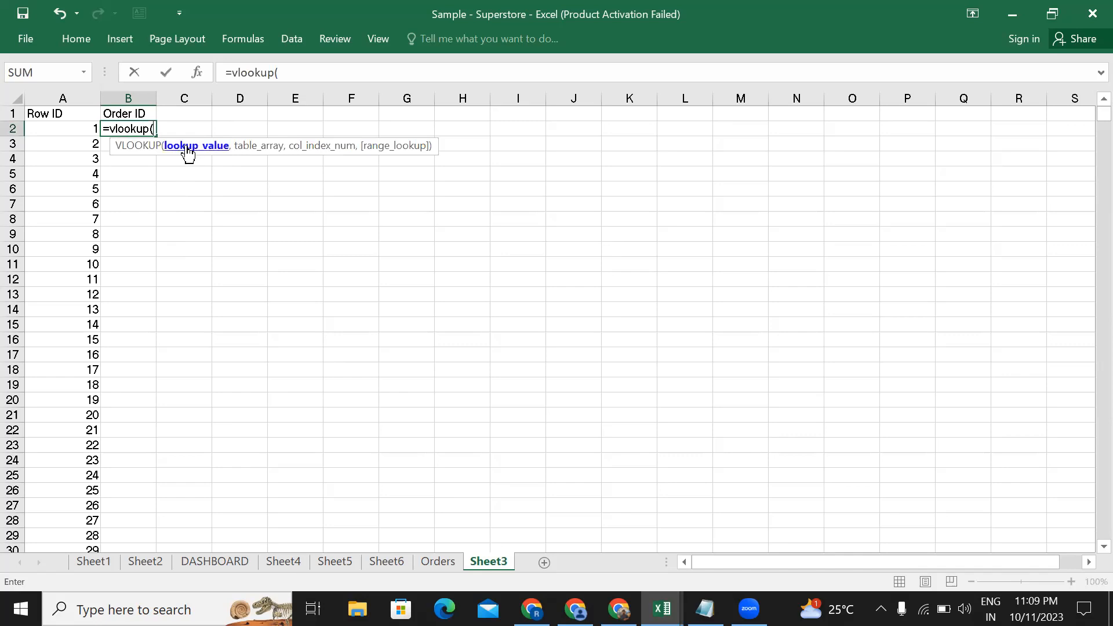
{"action": "left_click", "coordinate": [82, 128]}
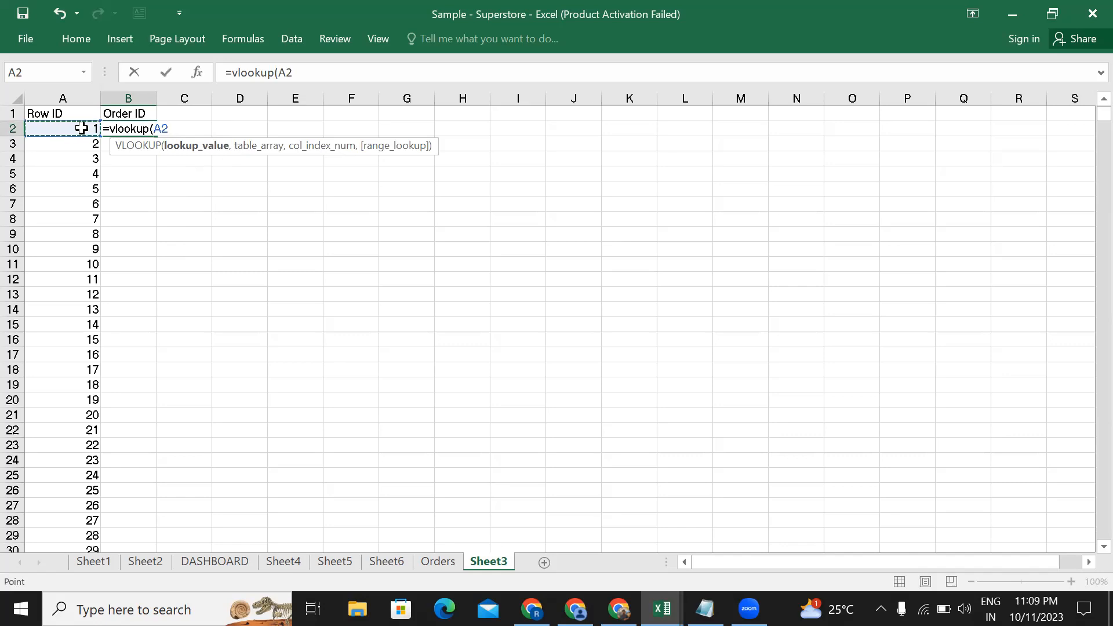
{"action": "type", "text": ","}
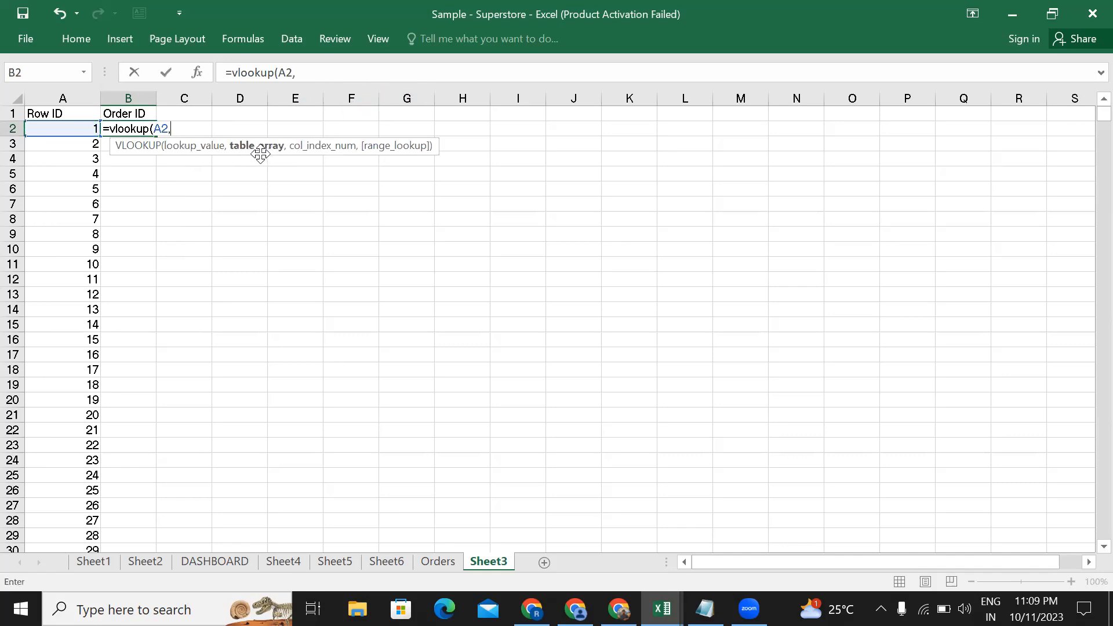
{"action": "left_click", "coordinate": [439, 560]}
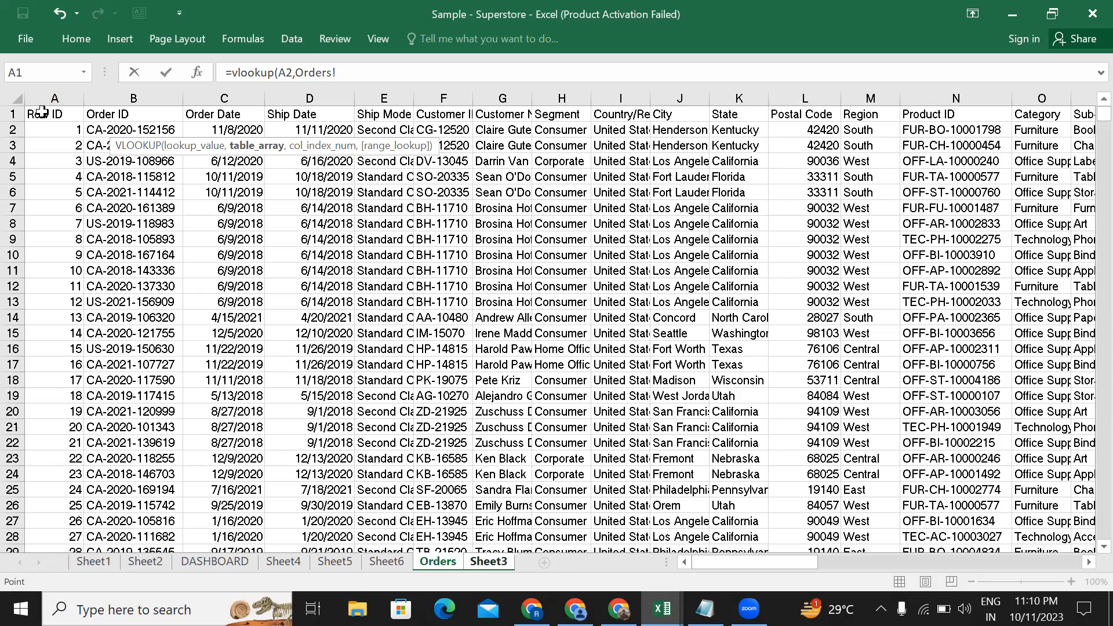
{"action": "left_click_drag", "start_coordinate": [42, 113], "coordinate": [103, 112]}
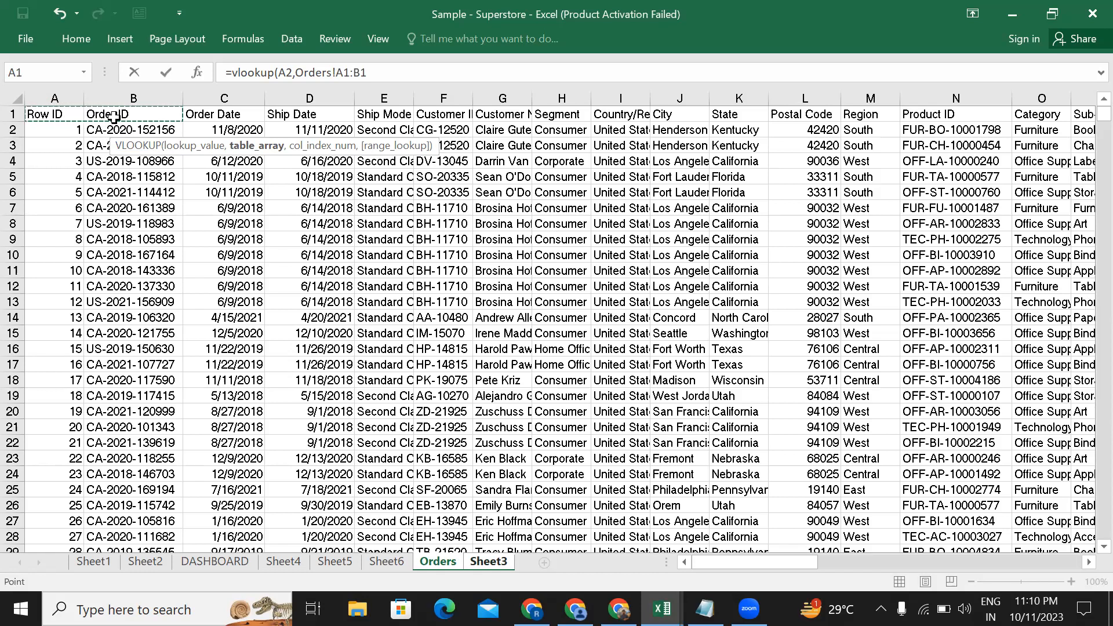
{"action": "key", "text": "ctrl+shift+Down"}
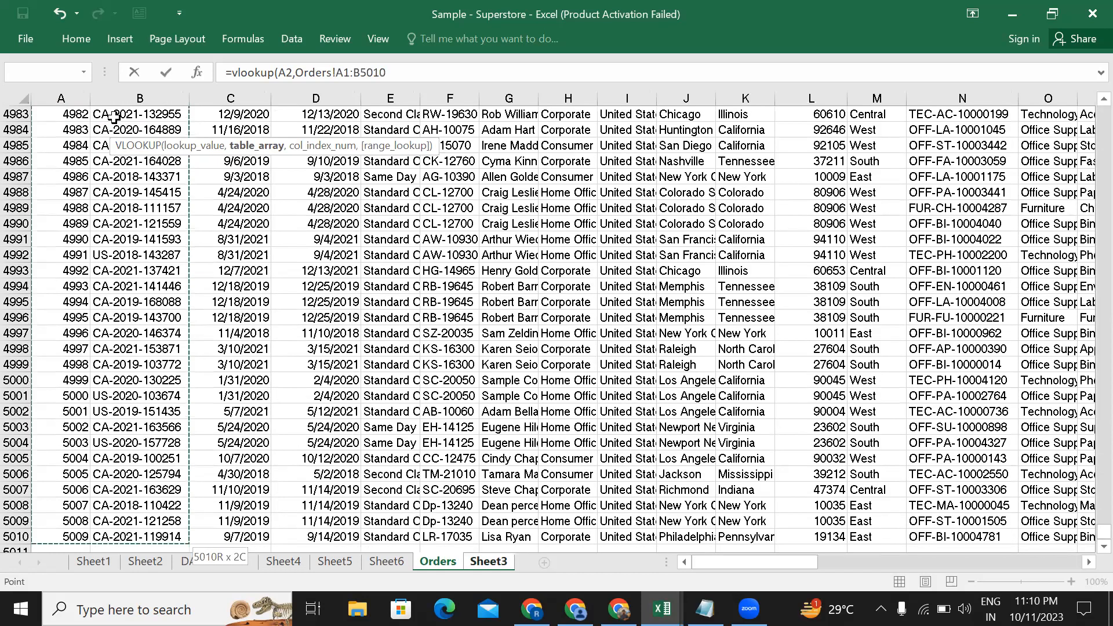
{"action": "left_click", "coordinate": [406, 74]}
{"action": "type", "text": ","}
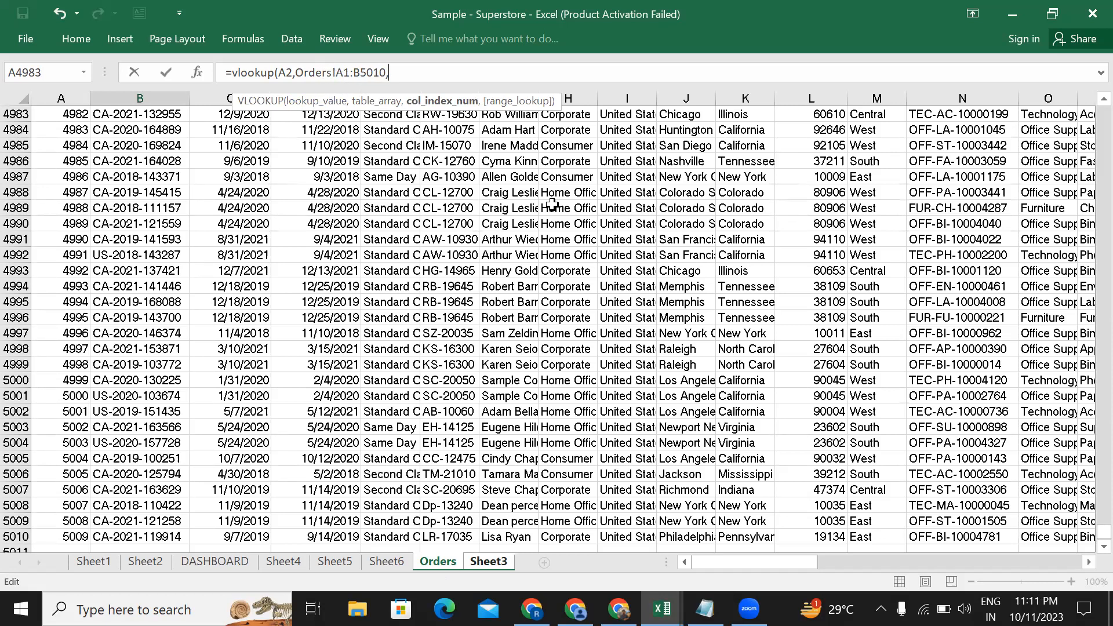
Step: Finish the B2 formula with column index 2 and exact-match argument 0, giving =VLOOKUP(A2,Orders!A1:B5010,2,0)
{"action": "left_click_drag", "start_coordinate": [1104, 530], "coordinate": [1087, 40]}
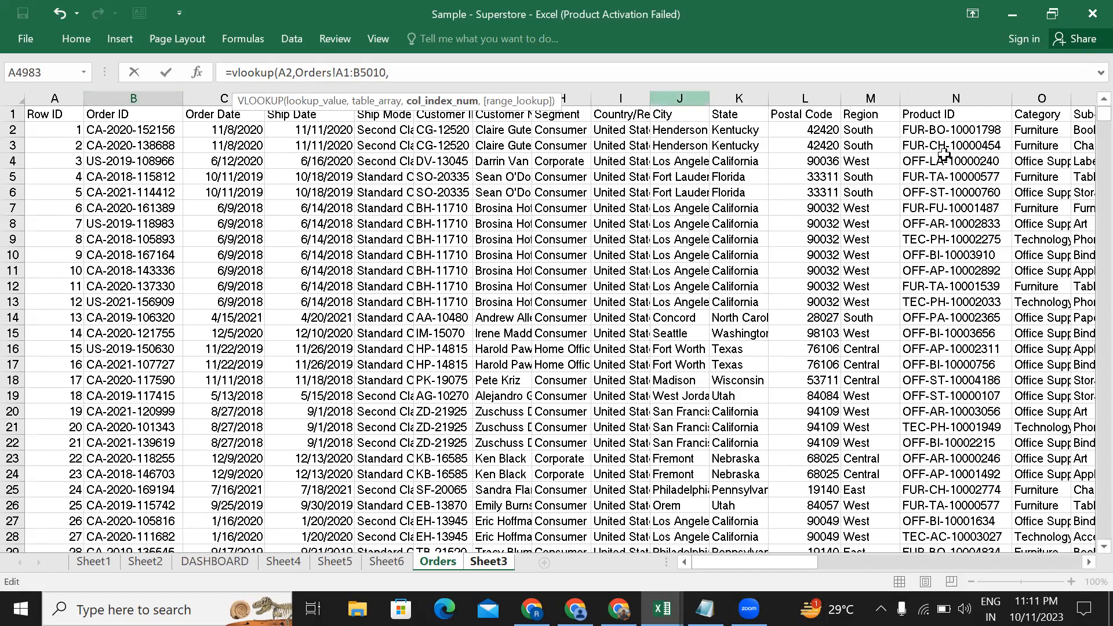
{"action": "left_click_drag", "start_coordinate": [1100, 116], "coordinate": [1090, 557]}
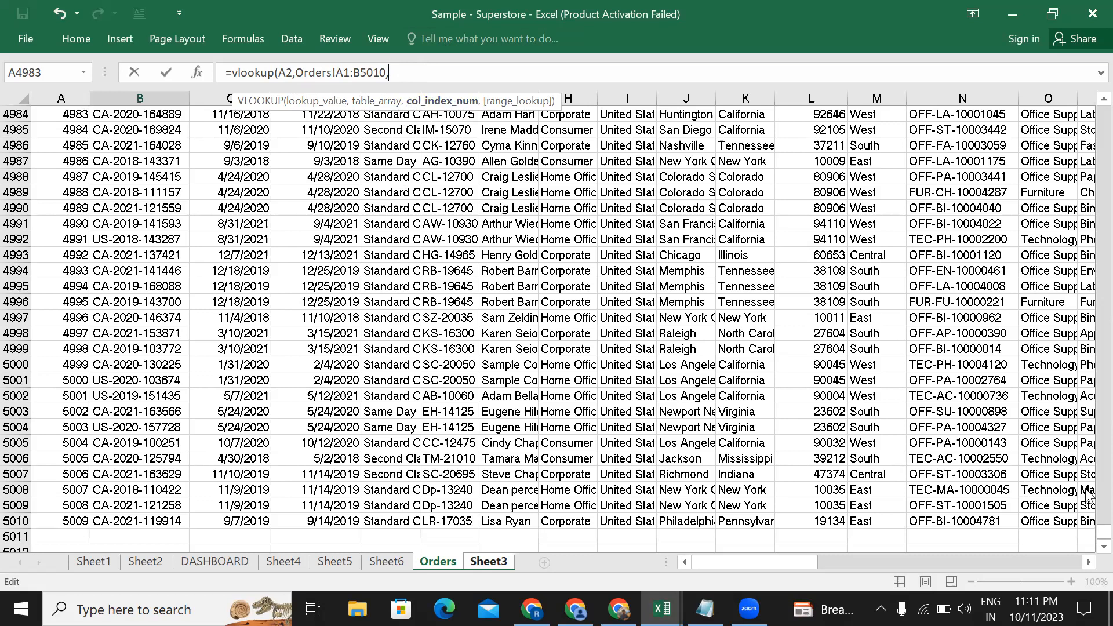
{"action": "left_click_drag", "start_coordinate": [1104, 531], "coordinate": [1104, 521]}
{"action": "left_click_drag", "start_coordinate": [1086, 120], "coordinate": [1086, 81]}
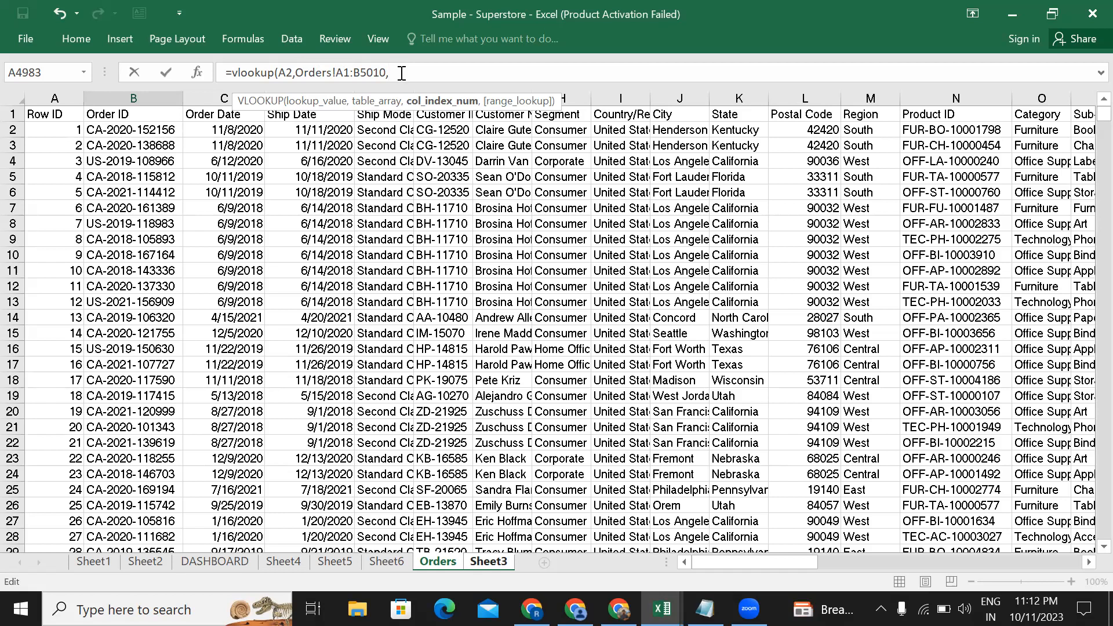
{"action": "type", "text": "2,"}
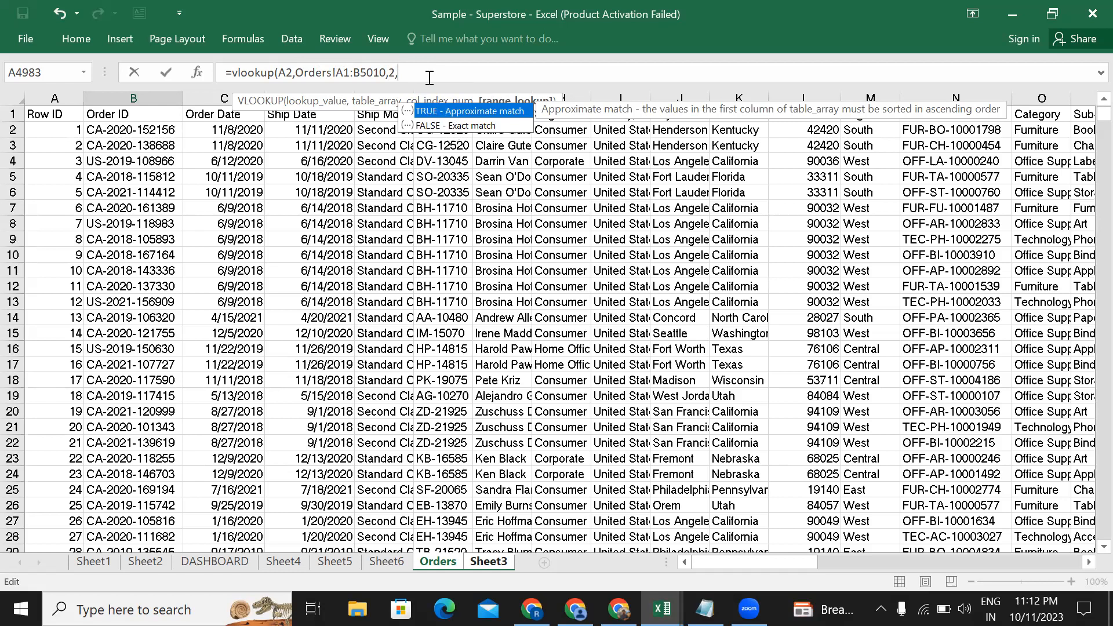
{"action": "type", "text": "0)"}
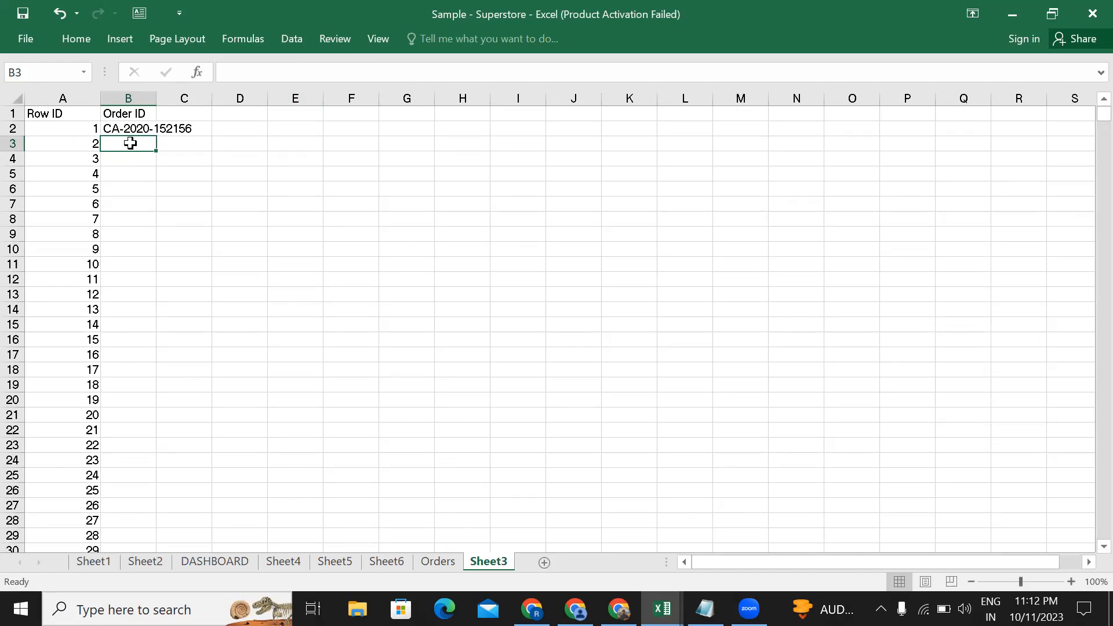
Step: Check the looked-up Order ID against the Orders sheet and fill the B2 formula down through B19 on Sheet3
{"action": "left_click", "coordinate": [439, 561]}
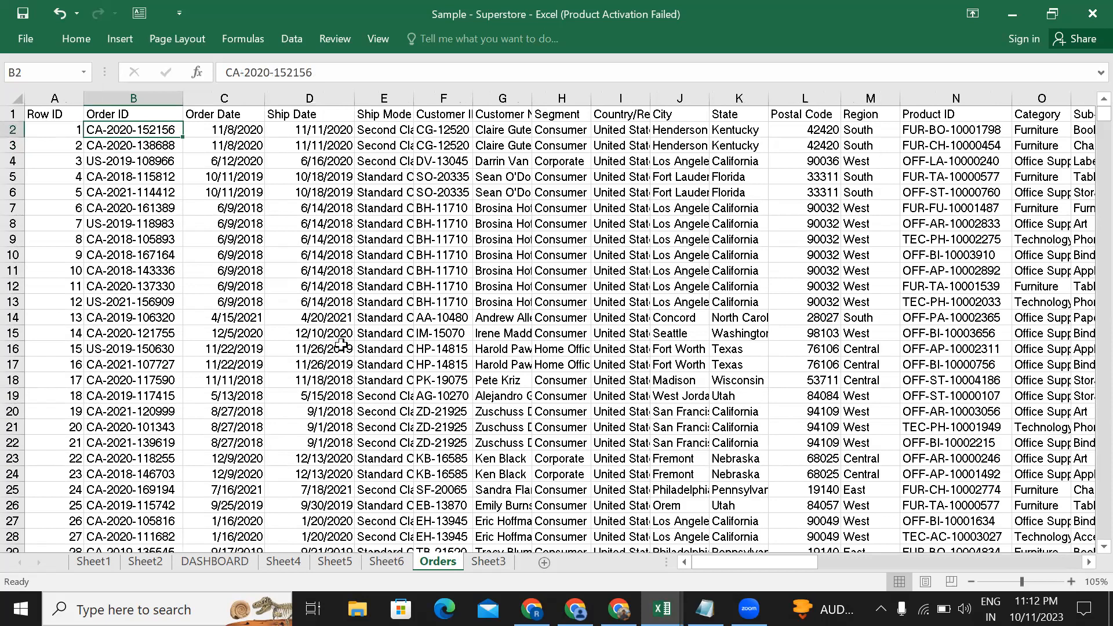
{"action": "left_click", "coordinate": [489, 561]}
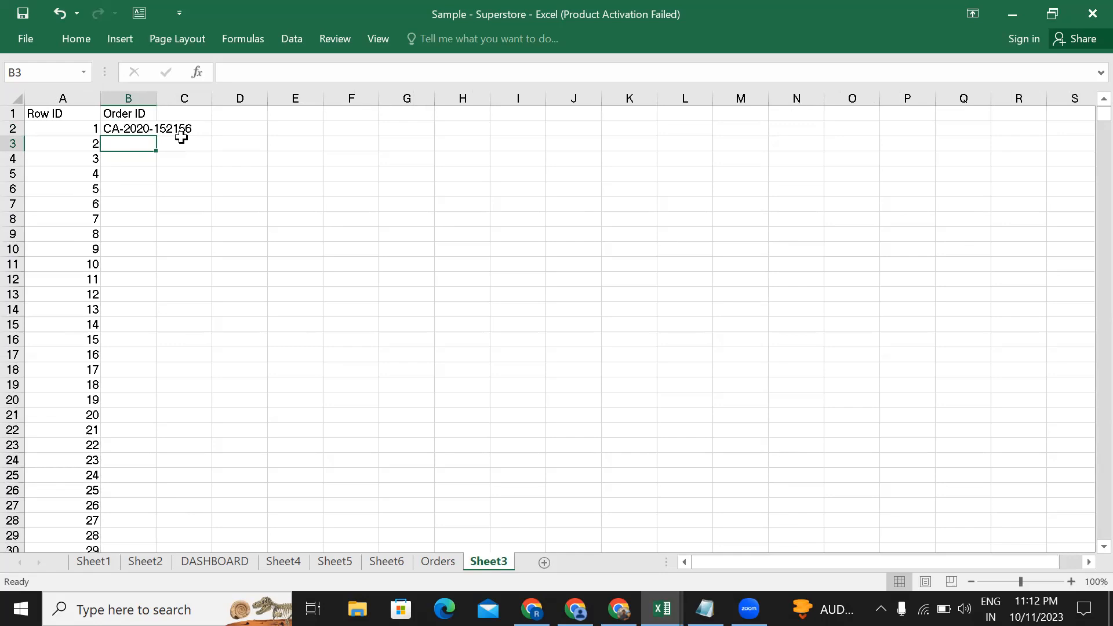
{"action": "left_click", "coordinate": [128, 130]}
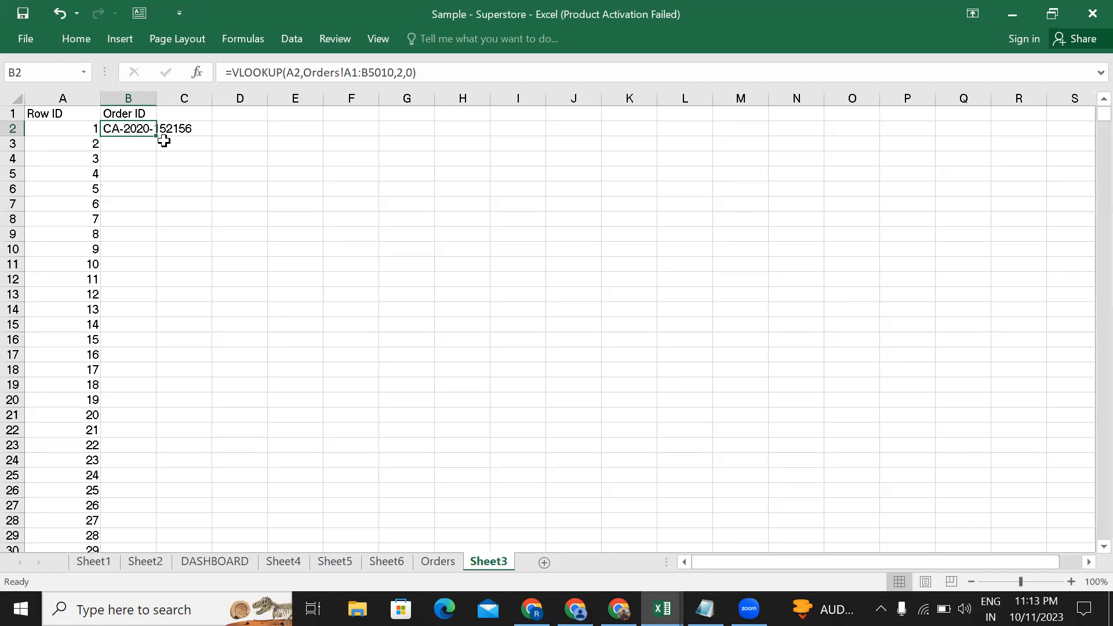
{"action": "left_click_drag", "start_coordinate": [157, 137], "coordinate": [157, 398]}
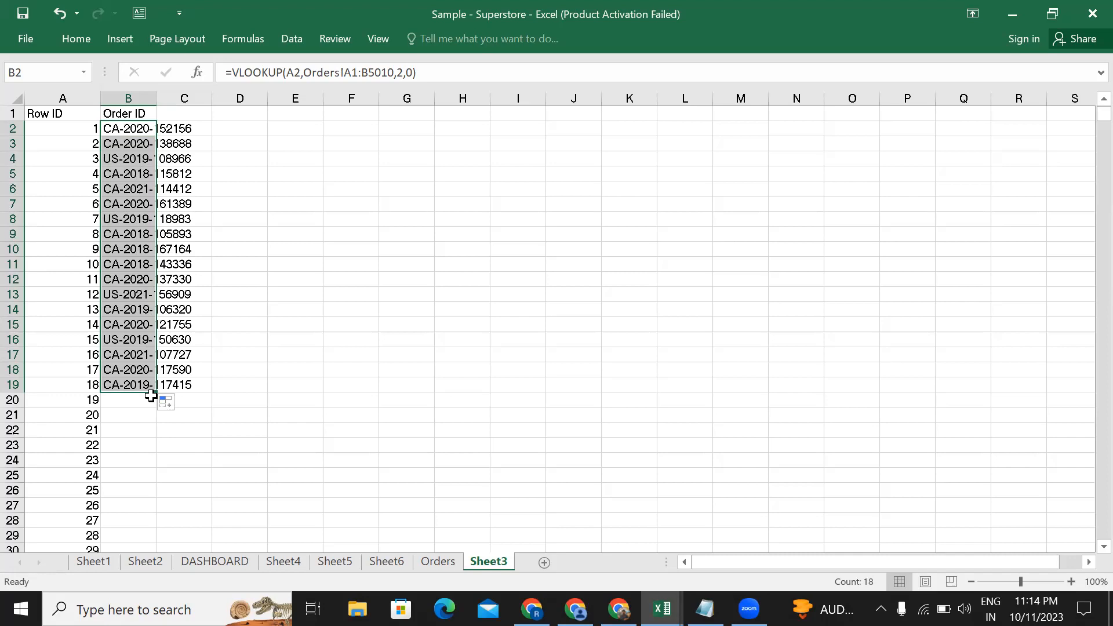
Step: Extend the VLOOKUP fill in column B down to row 123 and undo that extension
{"action": "left_click_drag", "start_coordinate": [156, 391], "coordinate": [153, 537]}
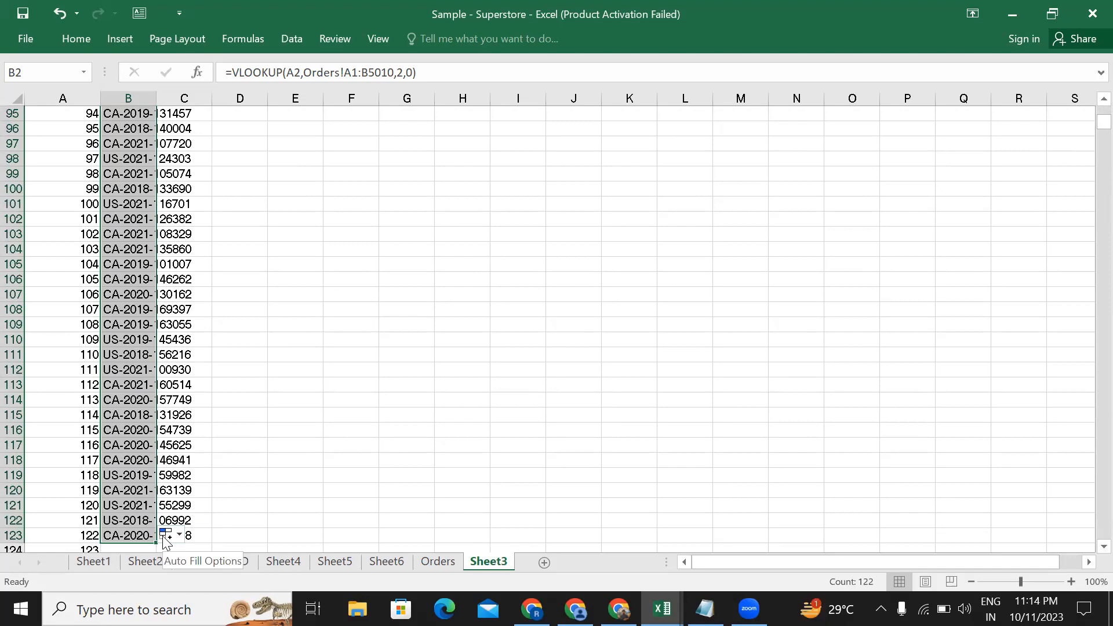
{"action": "key", "text": "ctrl+z"}
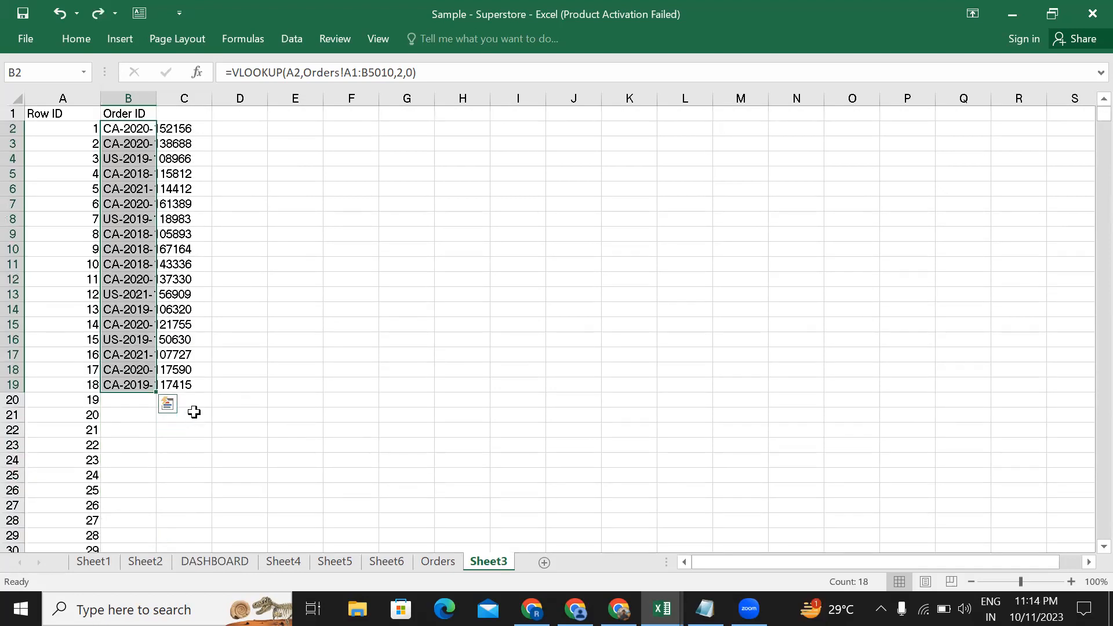
Step: Try filling the VLOOKUP formula in B2 down the whole Order ID column, review the filled rows, and undo the fill
{"action": "key", "text": "ctrl+z"}
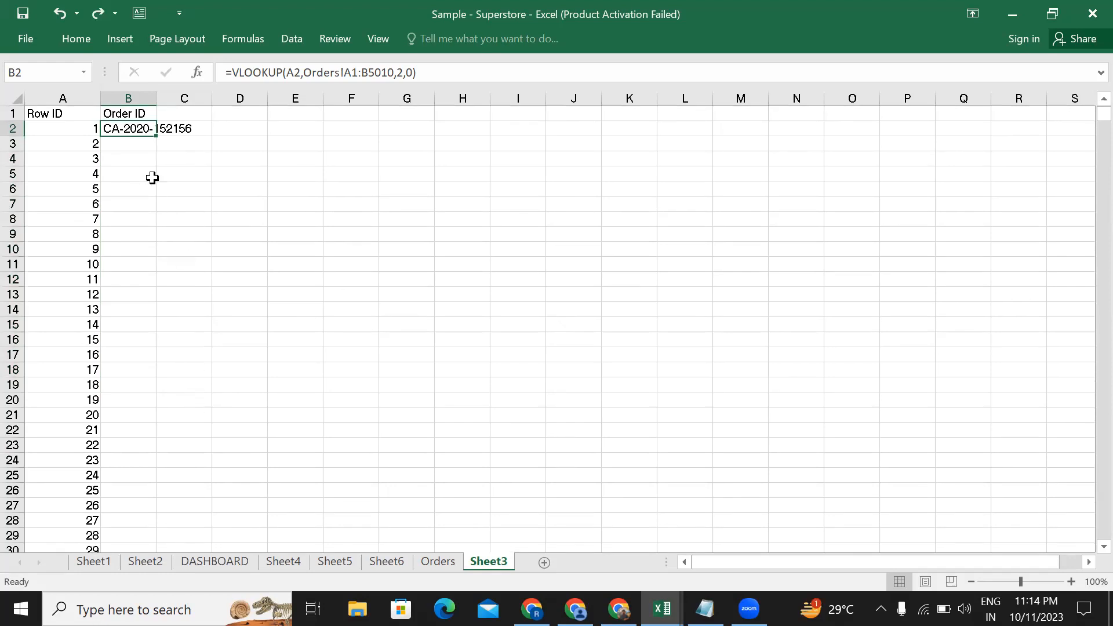
{"action": "double_click", "coordinate": [159, 136]}
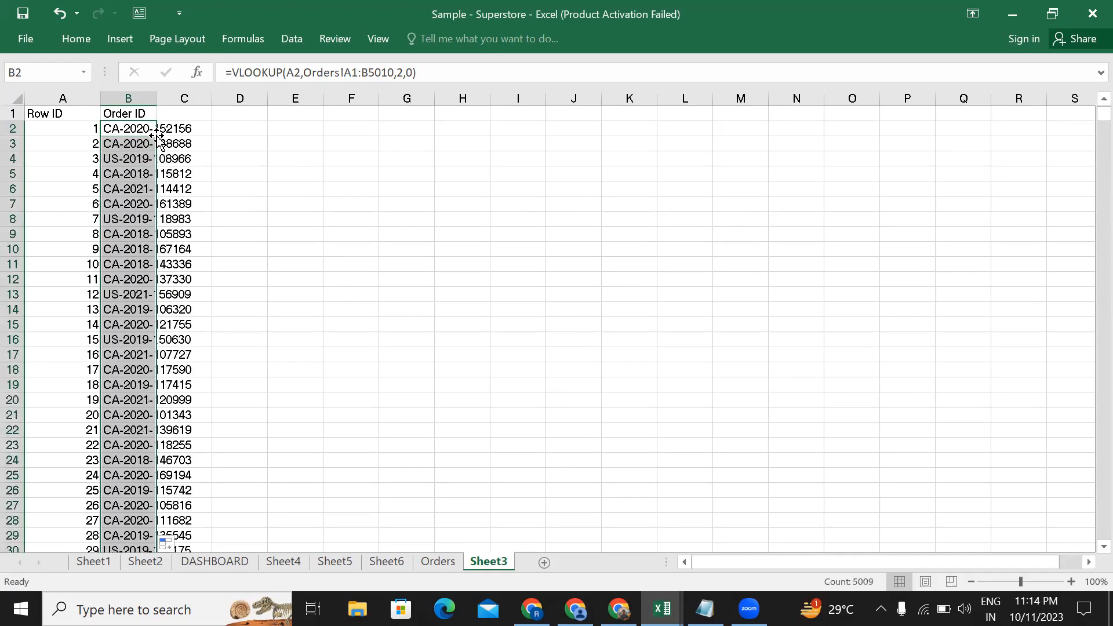
{"action": "scroll", "coordinate": [142, 244], "scroll_direction": "down", "scroll_amount": 20}
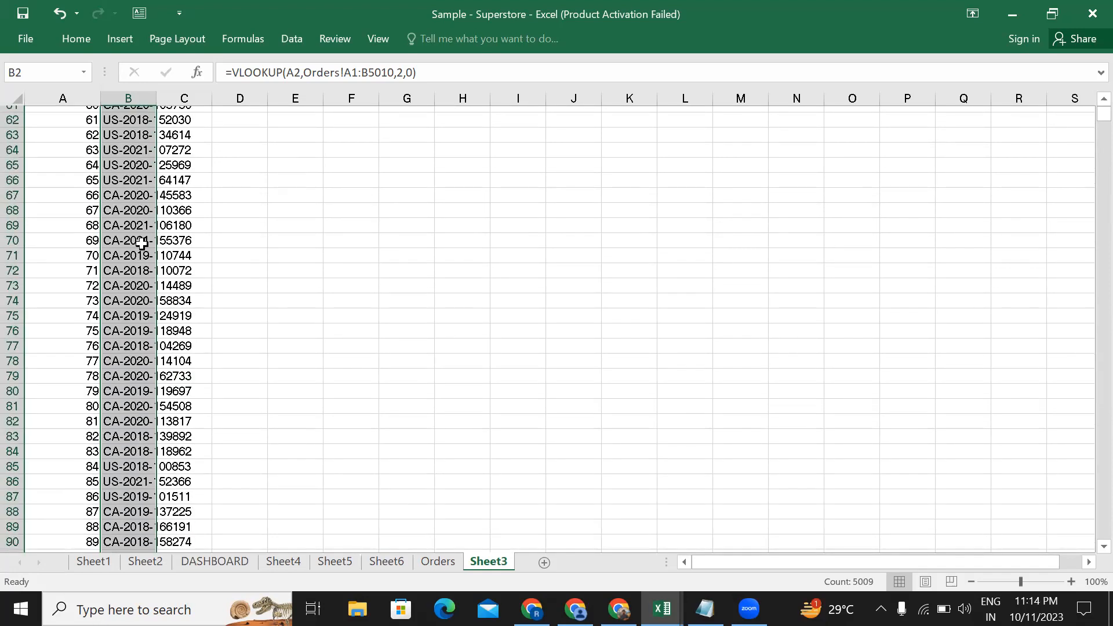
{"action": "scroll", "coordinate": [142, 244], "scroll_direction": "down", "scroll_amount": 20}
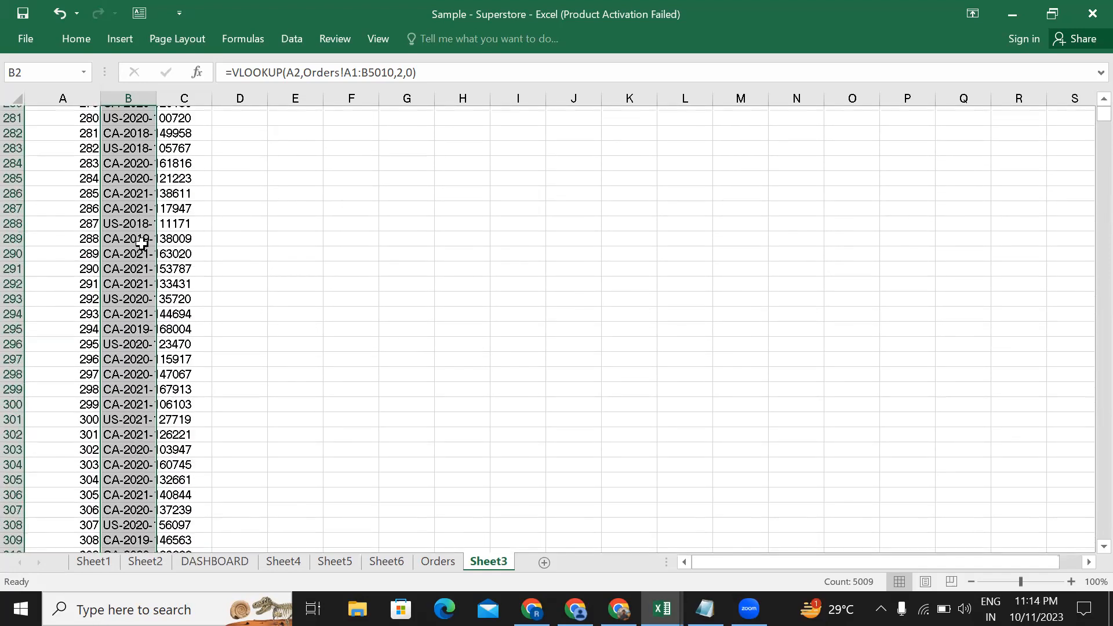
{"action": "scroll", "coordinate": [142, 243], "scroll_direction": "down", "scroll_amount": 7}
{"action": "scroll", "coordinate": [142, 243], "scroll_direction": "up", "scroll_amount": 20}
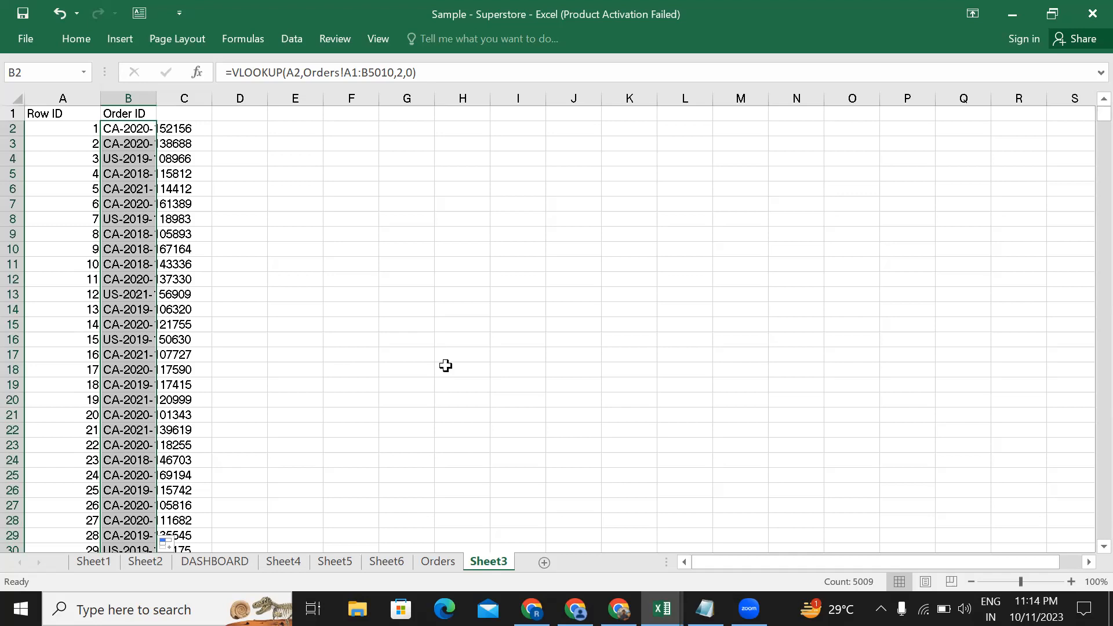
{"action": "key", "text": "ctrl+z"}
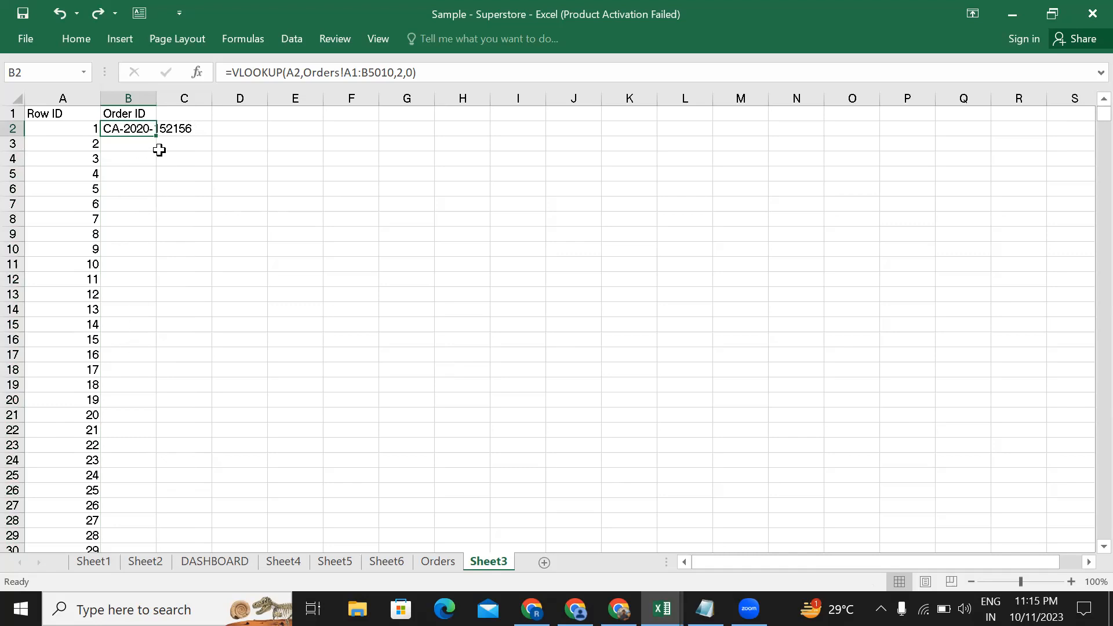
Step: Try extending the B2 formula manually down to row 413 and undo both partial fills
{"action": "left_click_drag", "start_coordinate": [157, 135], "coordinate": [142, 516]}
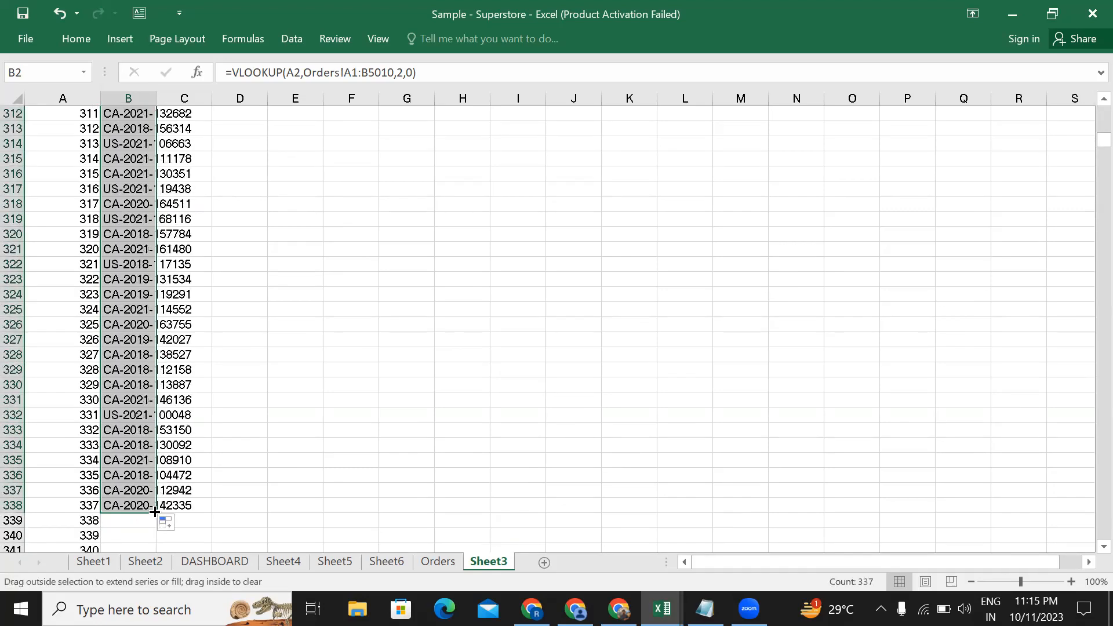
{"action": "mouse_move", "coordinate": [155, 512]}
{"action": "left_mouse_down"}
{"action": "mouse_move", "coordinate": [154, 583]}
{"action": "mouse_move", "coordinate": [156, 525]}
{"action": "left_mouse_up"}
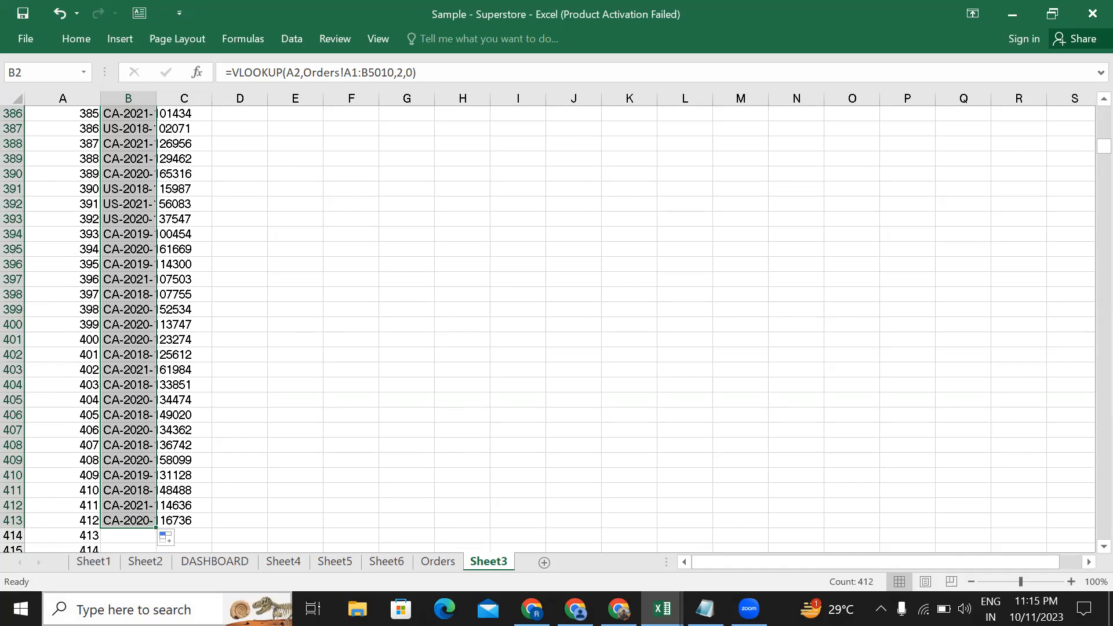
{"action": "key", "text": "ctrl+z"}
{"action": "key", "text": "ctrl+z"}
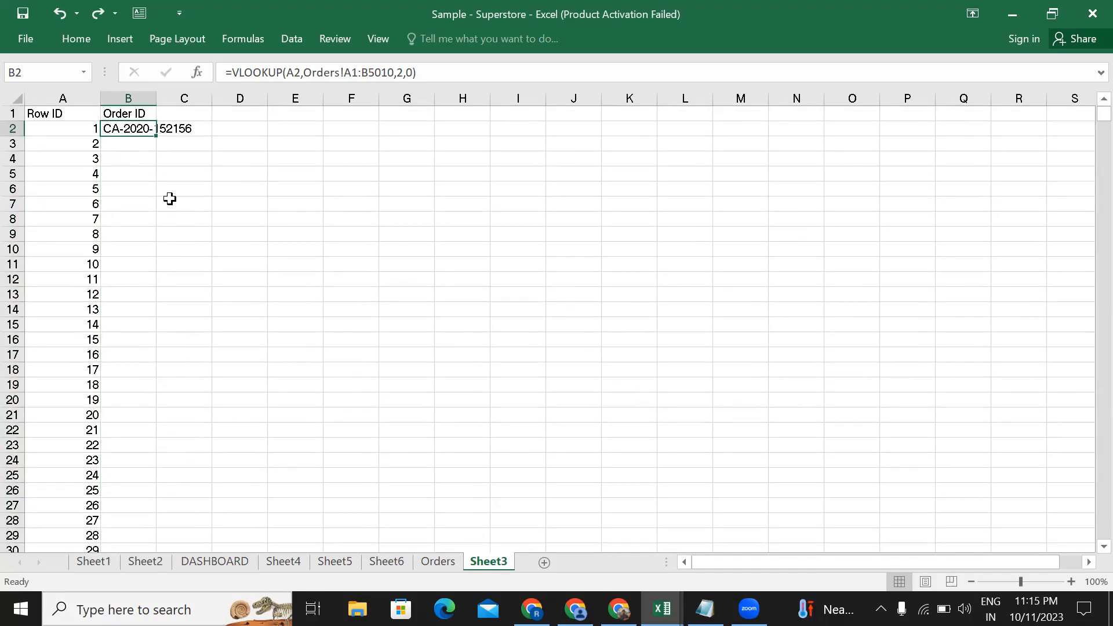
Step: Fill the B2 VLOOKUP formula down the whole Order ID column and widen column B to fit the full IDs
{"action": "double_click", "coordinate": [155, 136]}
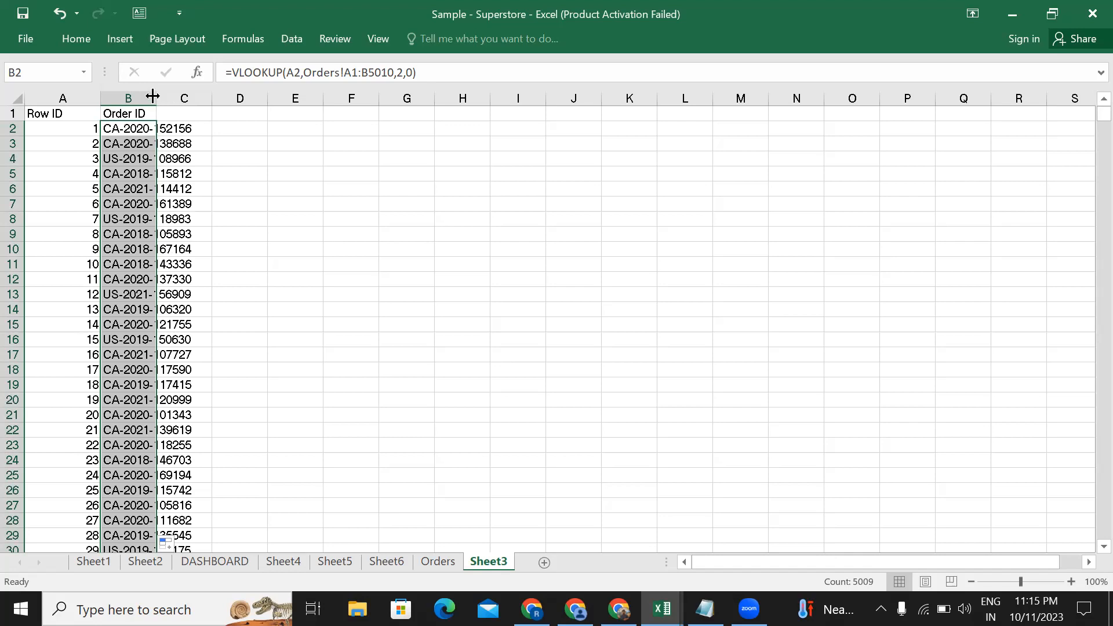
{"action": "left_click_drag", "start_coordinate": [156, 97], "coordinate": [202, 107]}
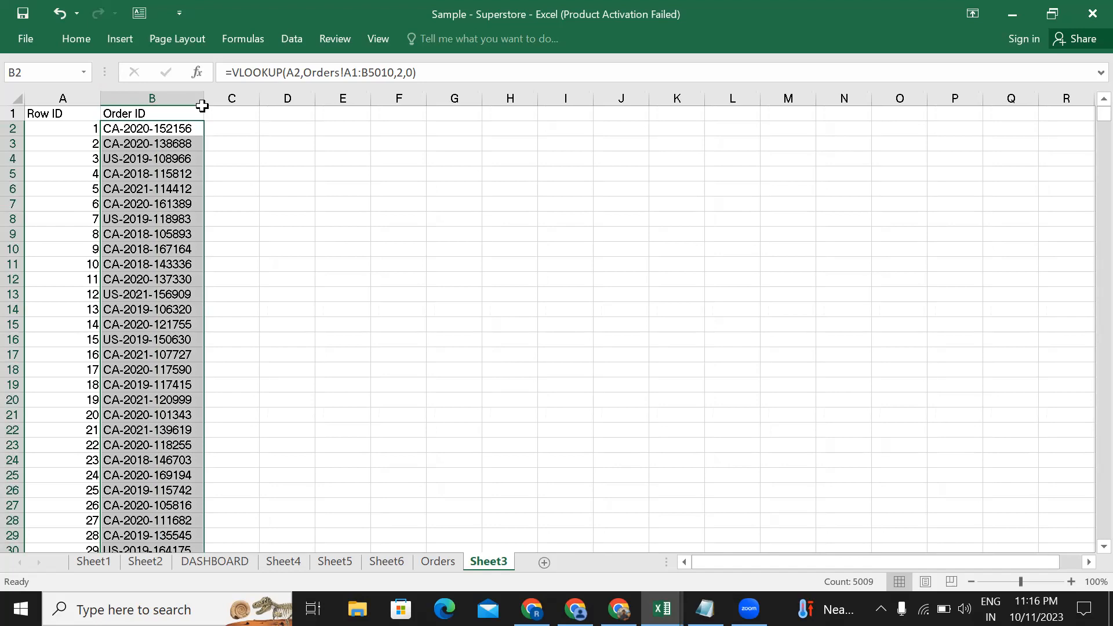
{"action": "left_click", "coordinate": [394, 260]}
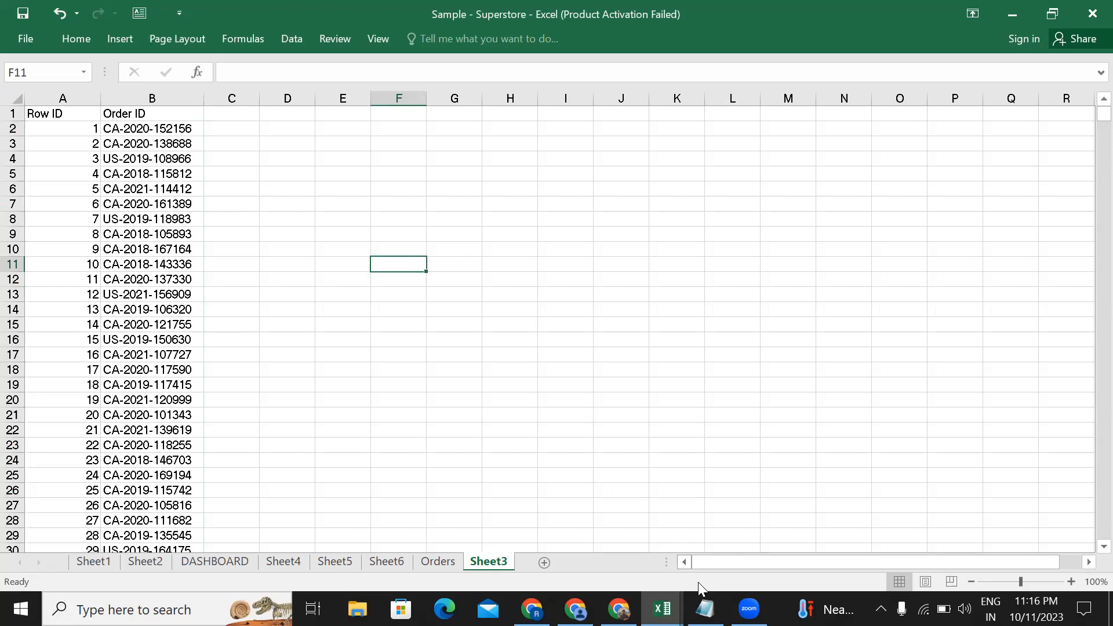
Step: In Notepad, end the definition with a period and add "In Vllookup, The lookup value must be present in the first column of the selected table array."
{"action": "left_click", "coordinate": [705, 609]}
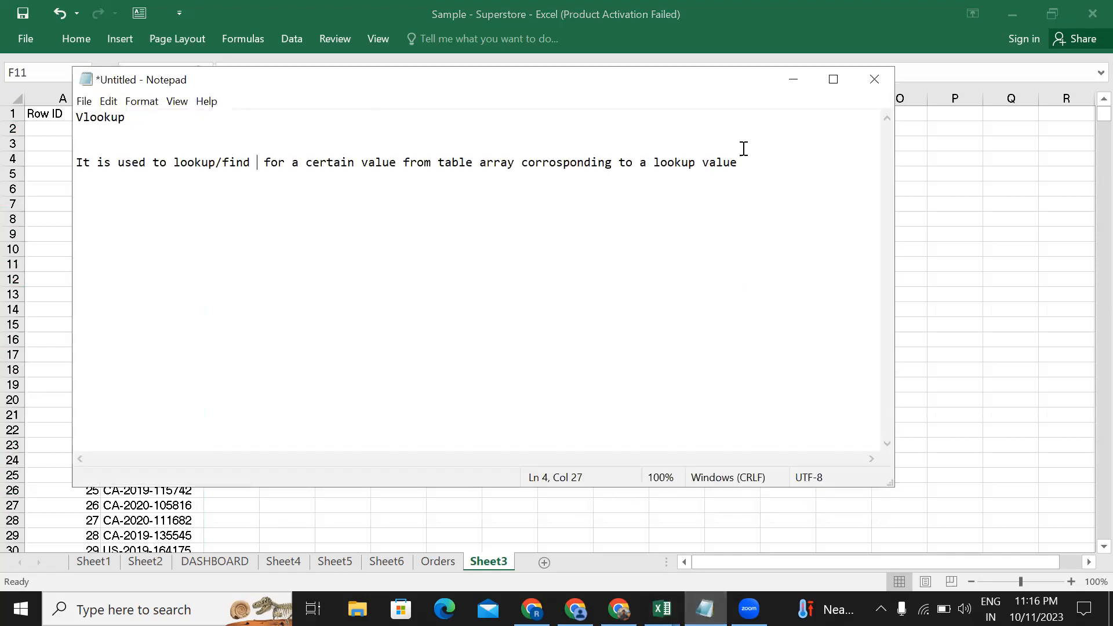
{"action": "left_click", "coordinate": [779, 163]}
{"action": "type", "text": "."}
{"action": "key", "text": "Return"}
{"action": "key", "text": "Return"}
{"action": "key", "text": "Return"}
{"action": "type", "text": "In Vllookup, The lookup value "}
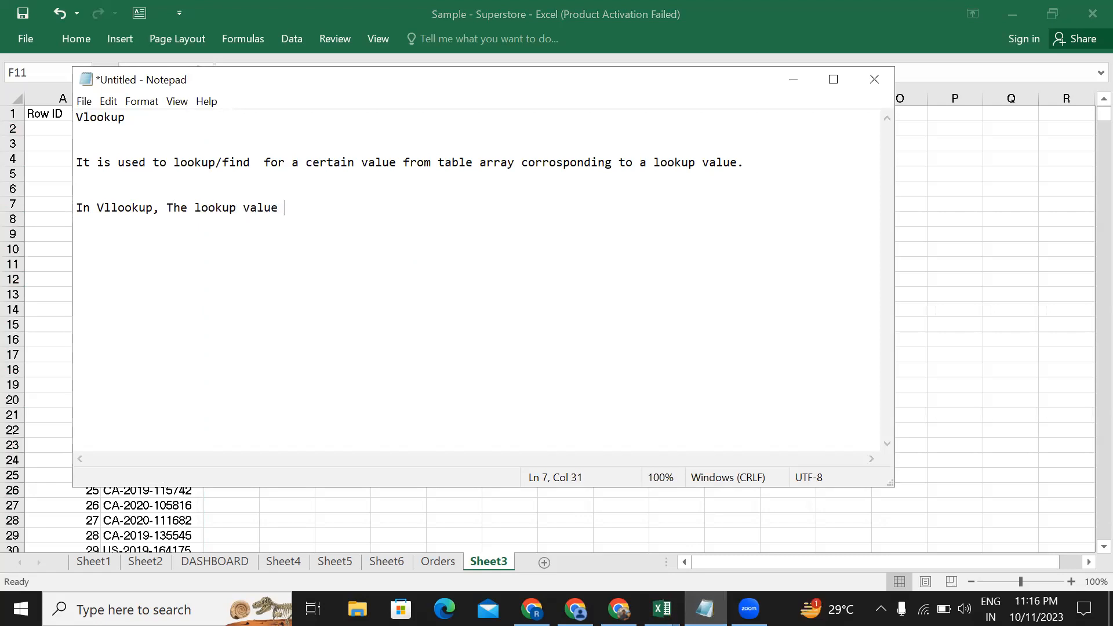
{"action": "type", "text": "must be present in the f"}
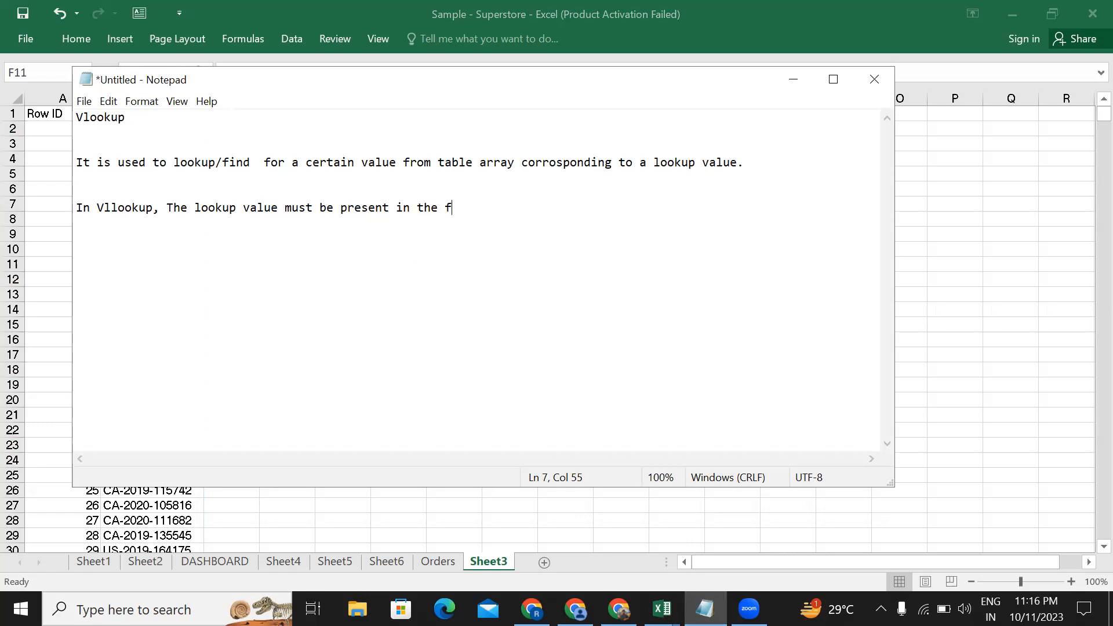
{"action": "type", "text": "irst column of the s"}
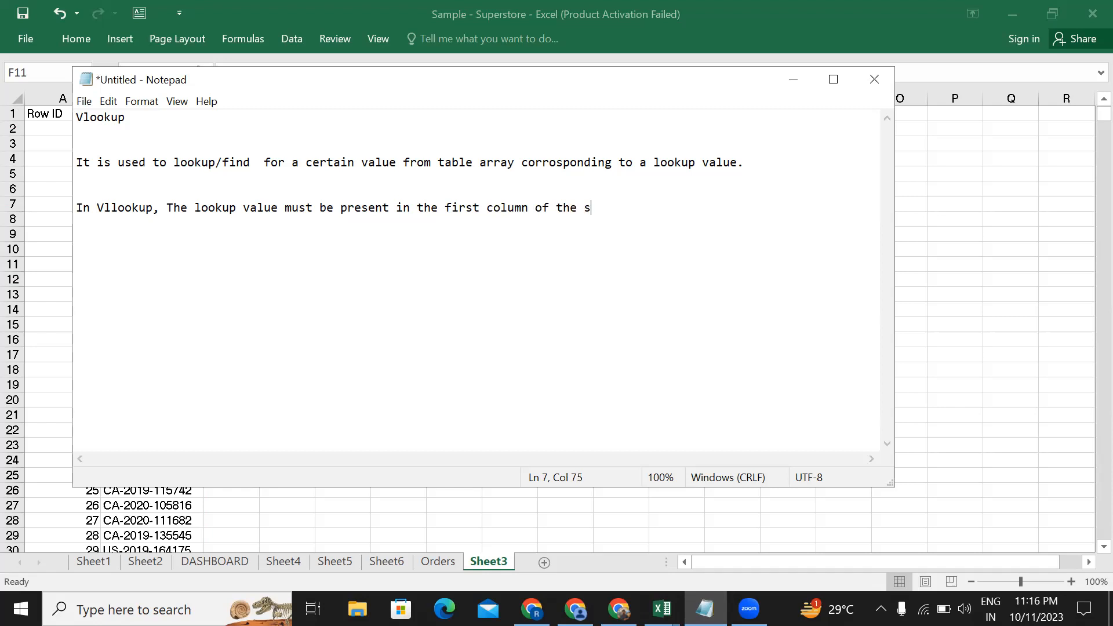
{"action": "type", "text": "elected table arra"}
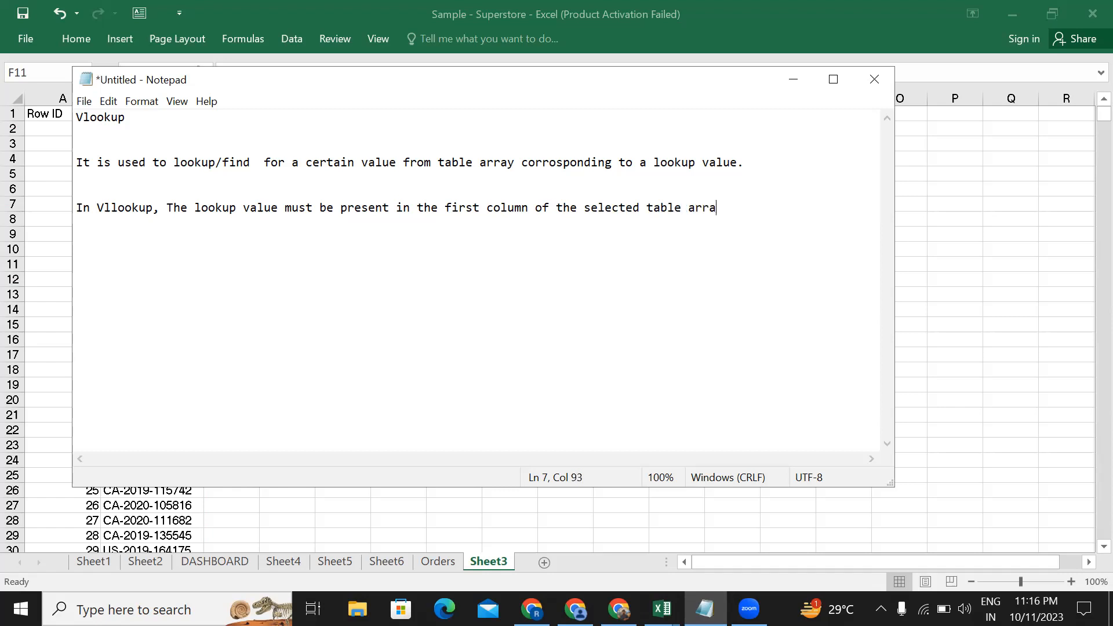
{"action": "type", "text": "y."}
Step: Correct "Vllookup" to "Vlookup" in the newly added note and minimize Notepad to return to Excel
{"action": "left_click_drag", "start_coordinate": [77, 207], "coordinate": [762, 256]}
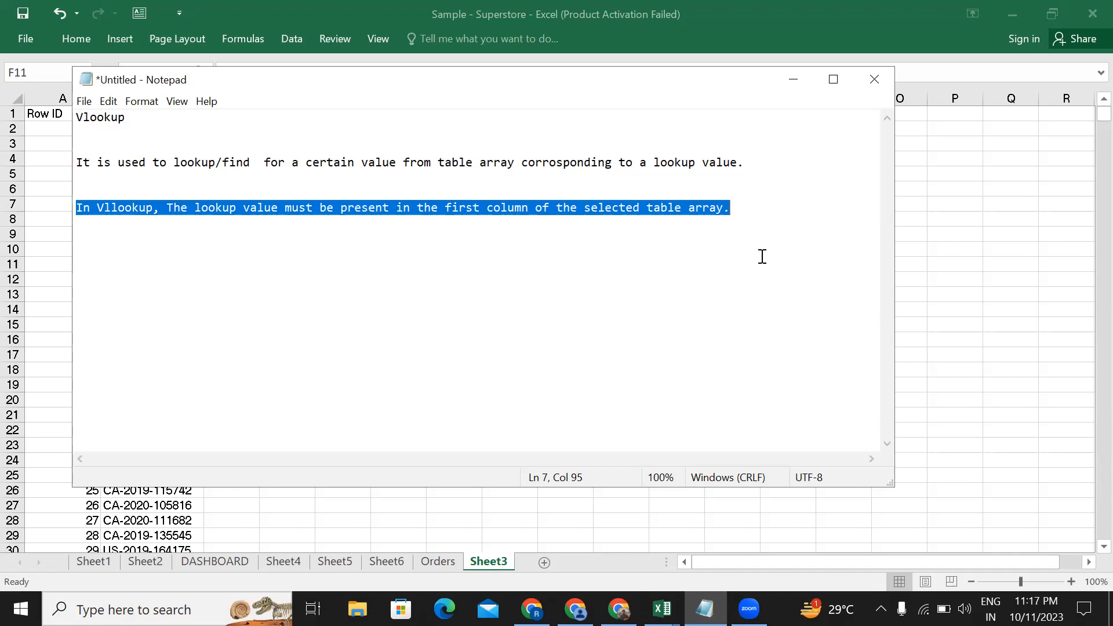
{"action": "left_click", "coordinate": [740, 214]}
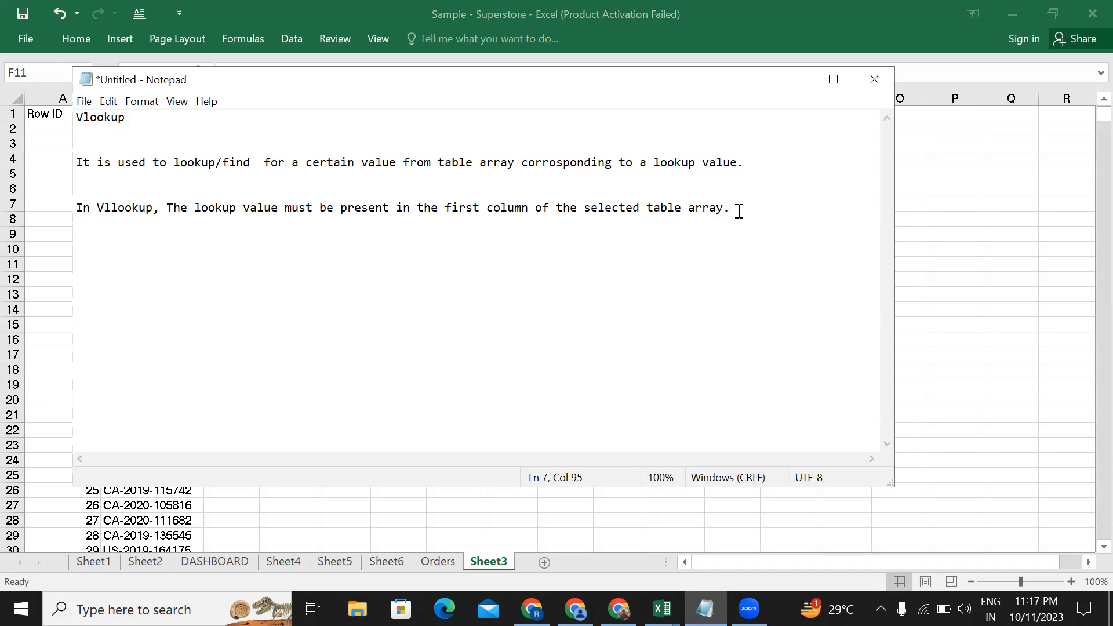
{"action": "left_click", "coordinate": [118, 207]}
{"action": "key", "text": "BackSpace"}
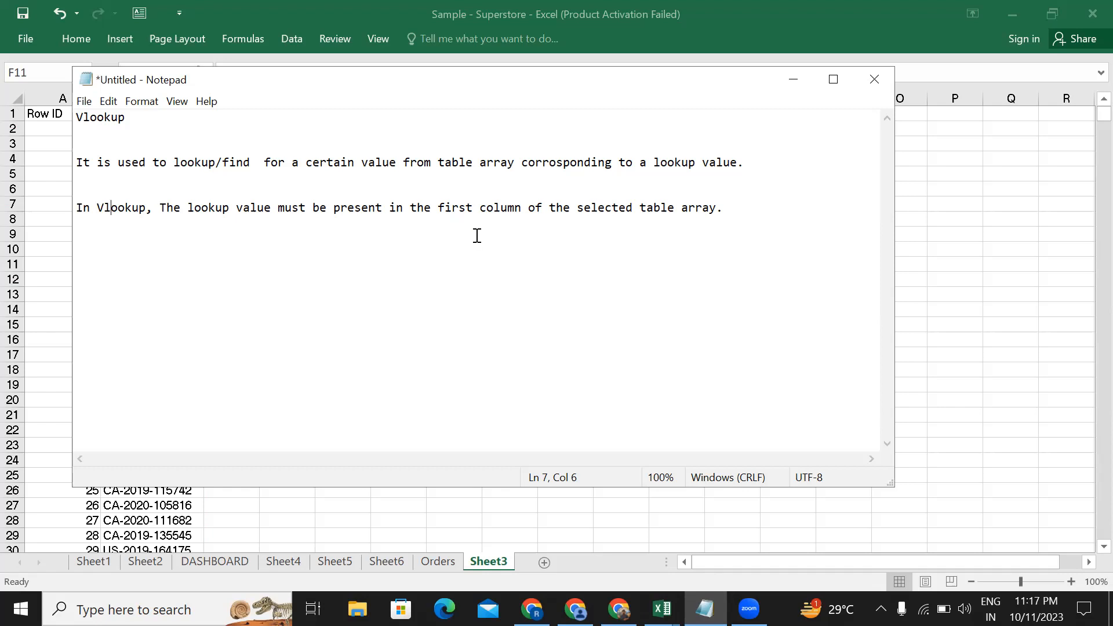
{"action": "left_click", "coordinate": [794, 80]}
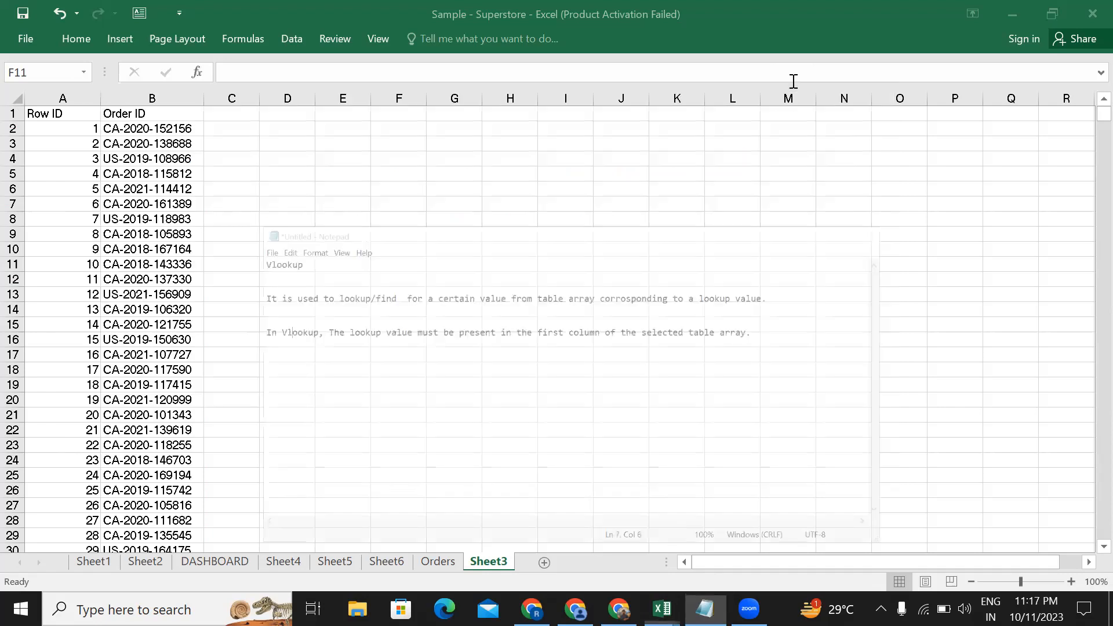
Step: Examine the B2 formula and its lookup value in A2 on Sheet3, comparing them with the source columns on the Orders sheet
{"action": "left_click", "coordinate": [126, 128]}
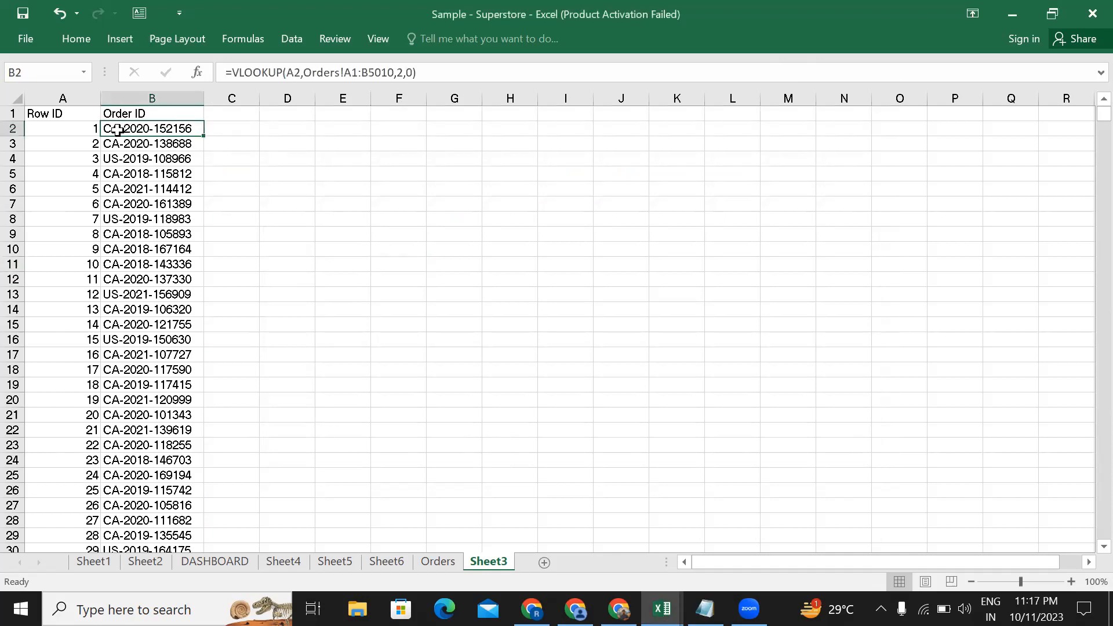
{"action": "left_click", "coordinate": [82, 128]}
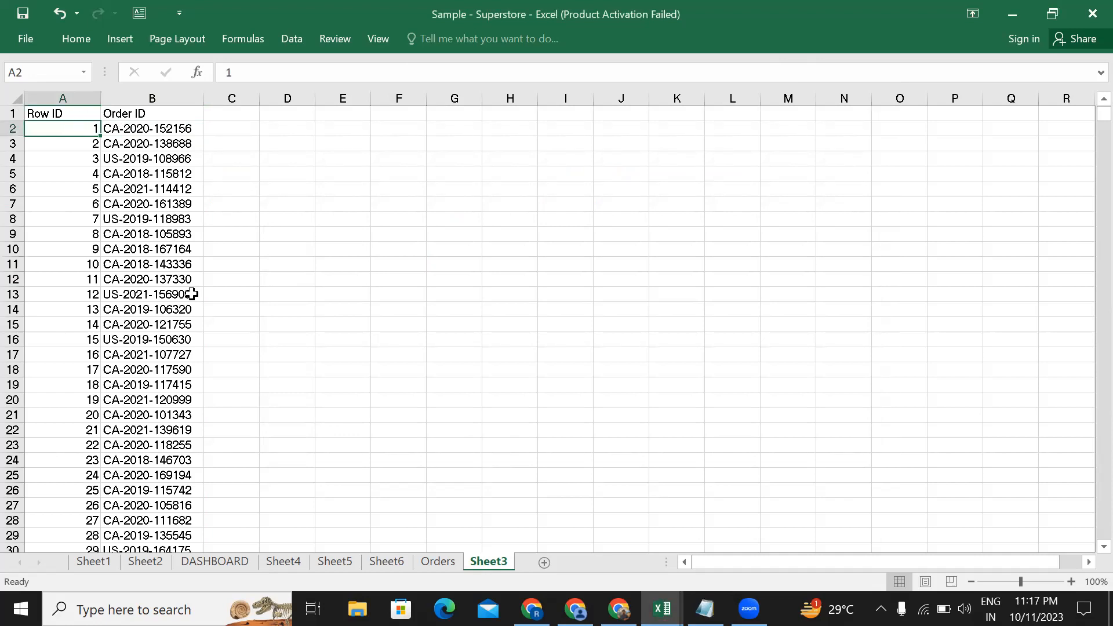
{"action": "left_click", "coordinate": [432, 563]}
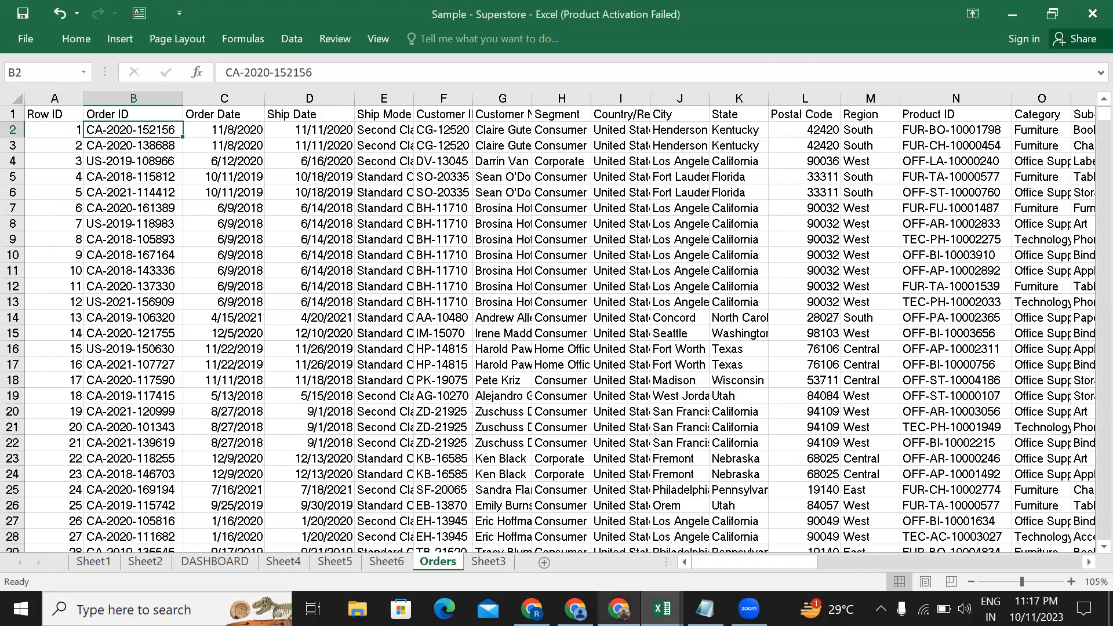
{"action": "left_click", "coordinate": [502, 560]}
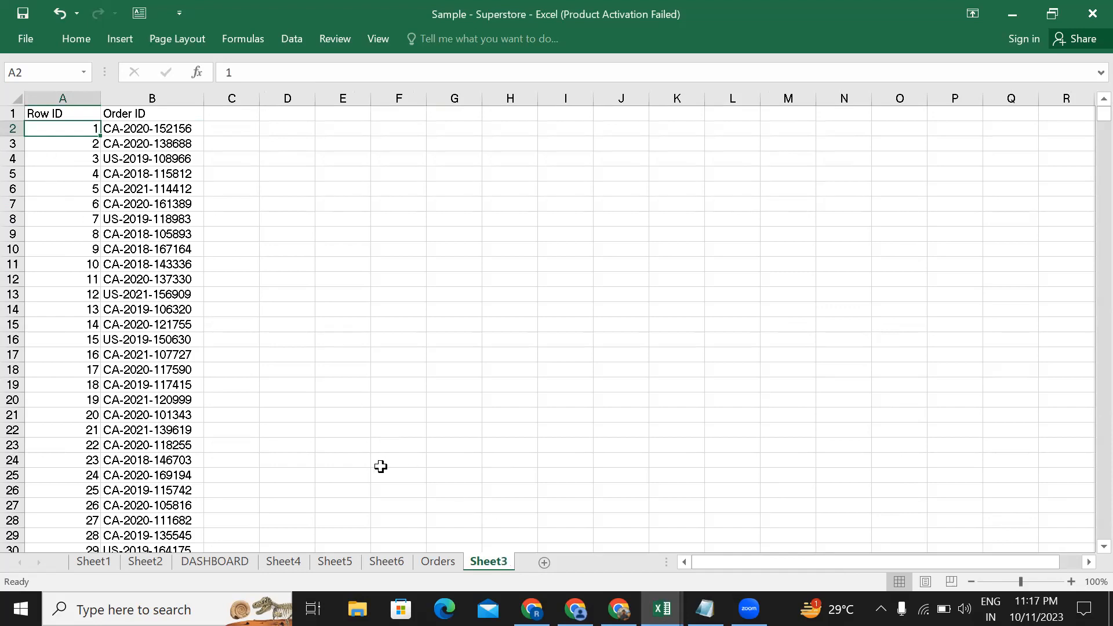
{"action": "left_click", "coordinate": [440, 562]}
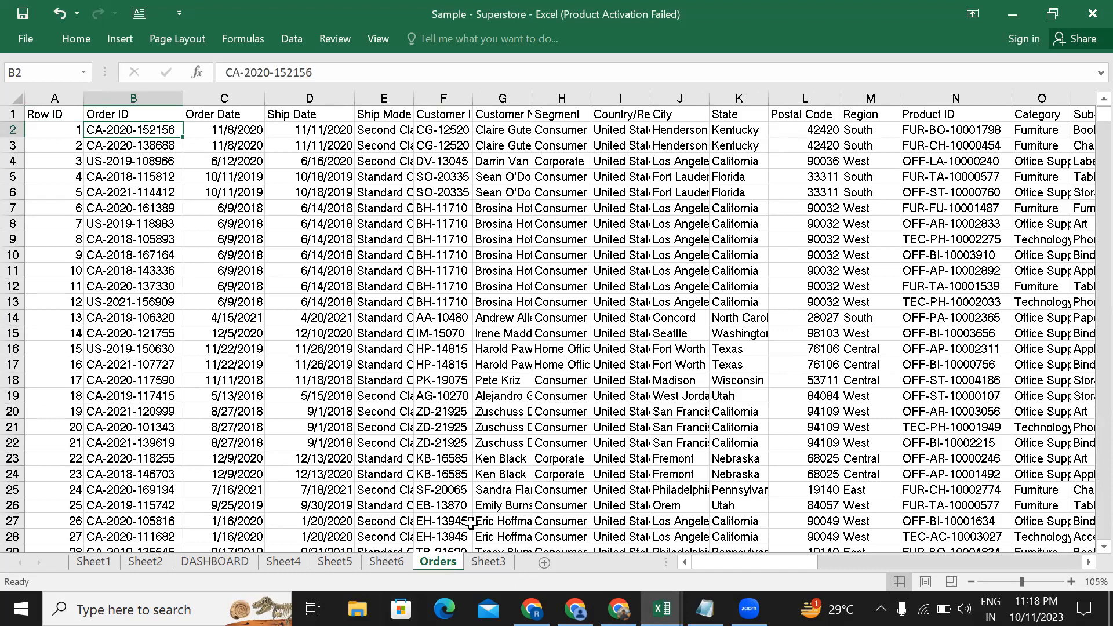
{"action": "left_click", "coordinate": [496, 563]}
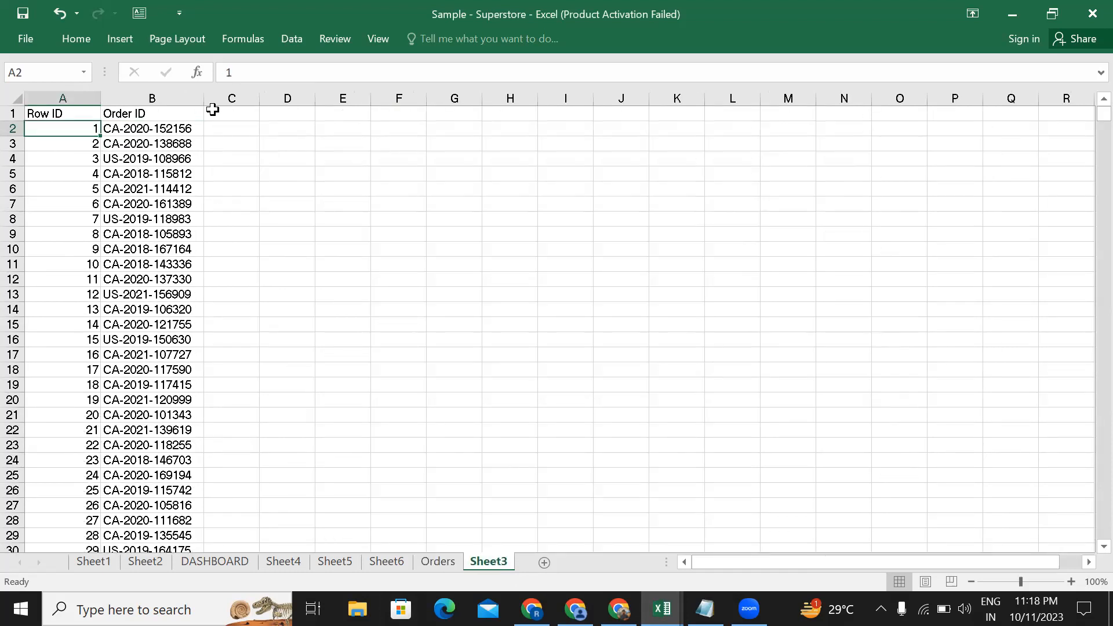
Step: Widen column C on Sheet3 and copy the Customer ID header from the Orders sheet into C1
{"action": "left_click_drag", "start_coordinate": [259, 101], "coordinate": [363, 100]}
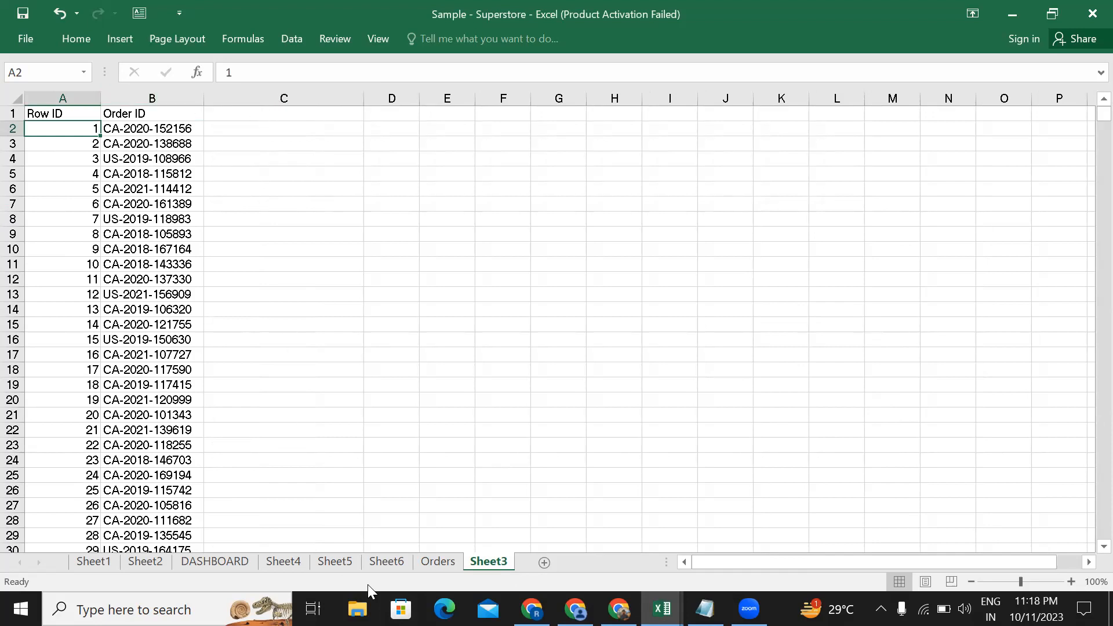
{"action": "left_click", "coordinate": [438, 562]}
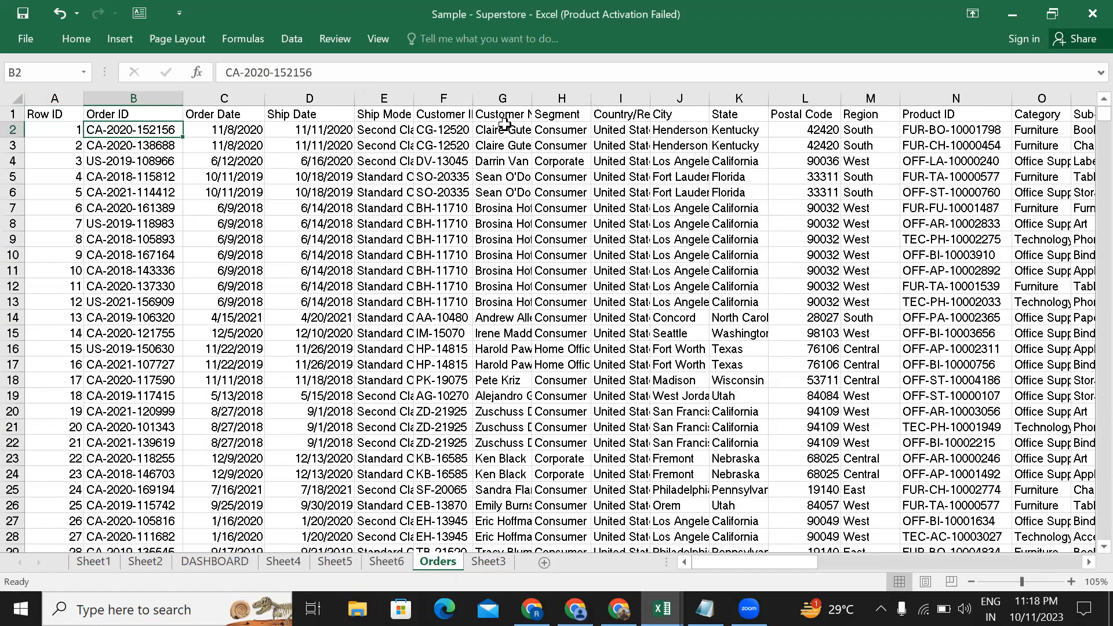
{"action": "left_click", "coordinate": [450, 114]}
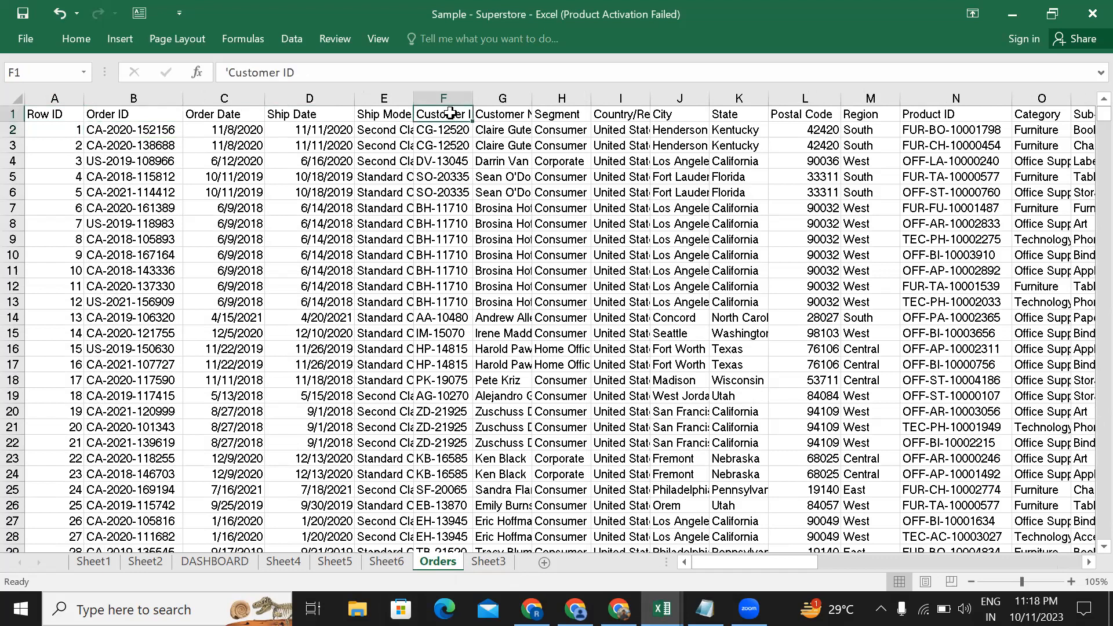
{"action": "key", "text": "ctrl+c"}
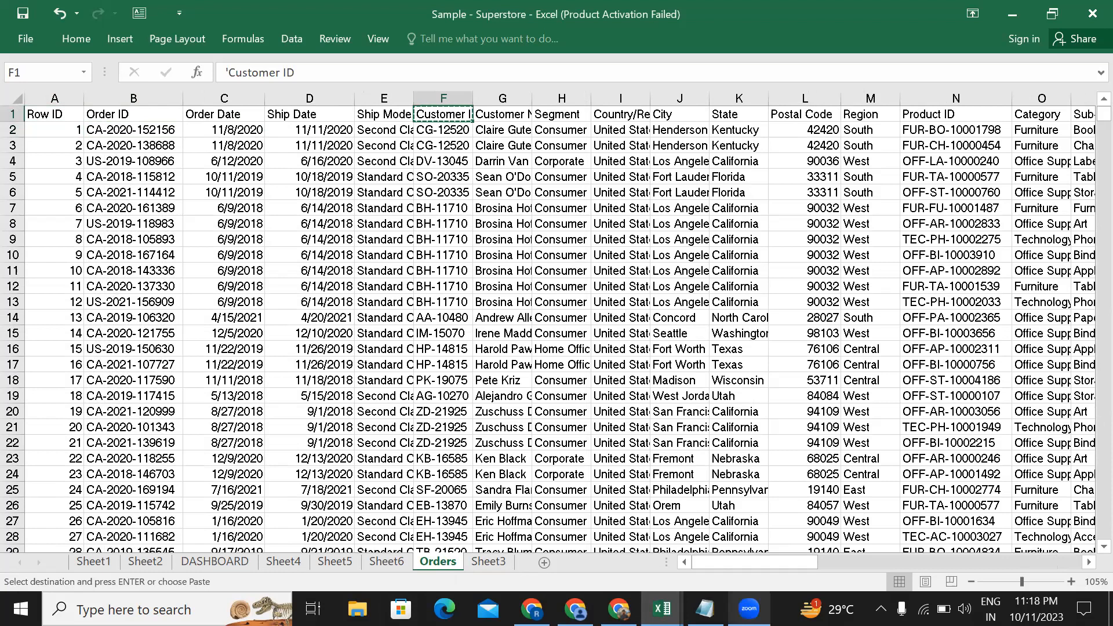
{"action": "left_click", "coordinate": [748, 606]}
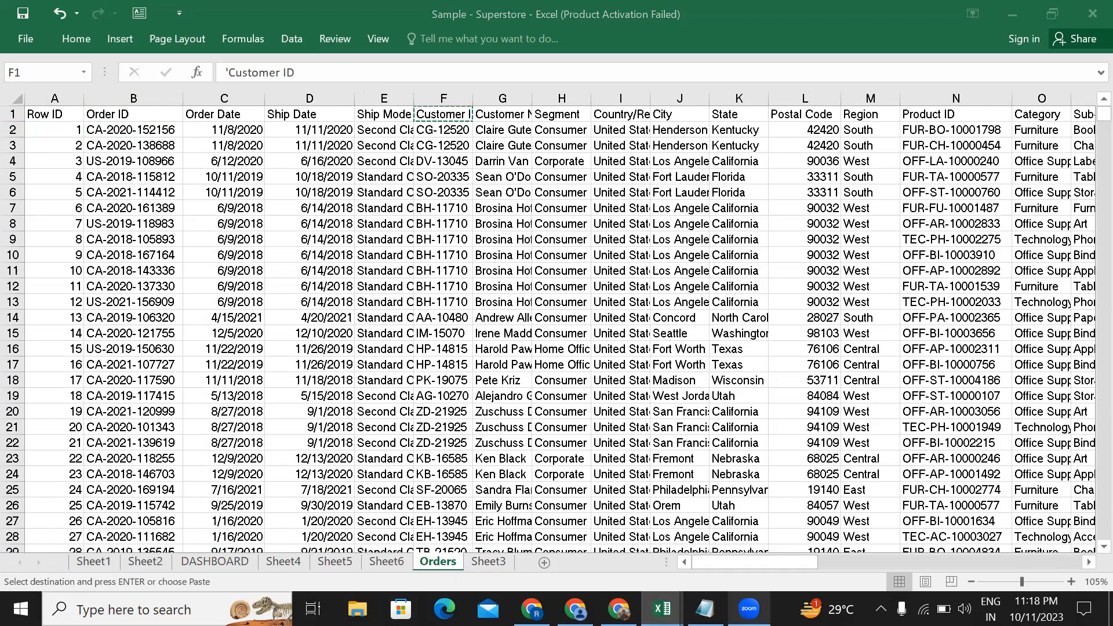
{"action": "left_click", "coordinate": [489, 562]}
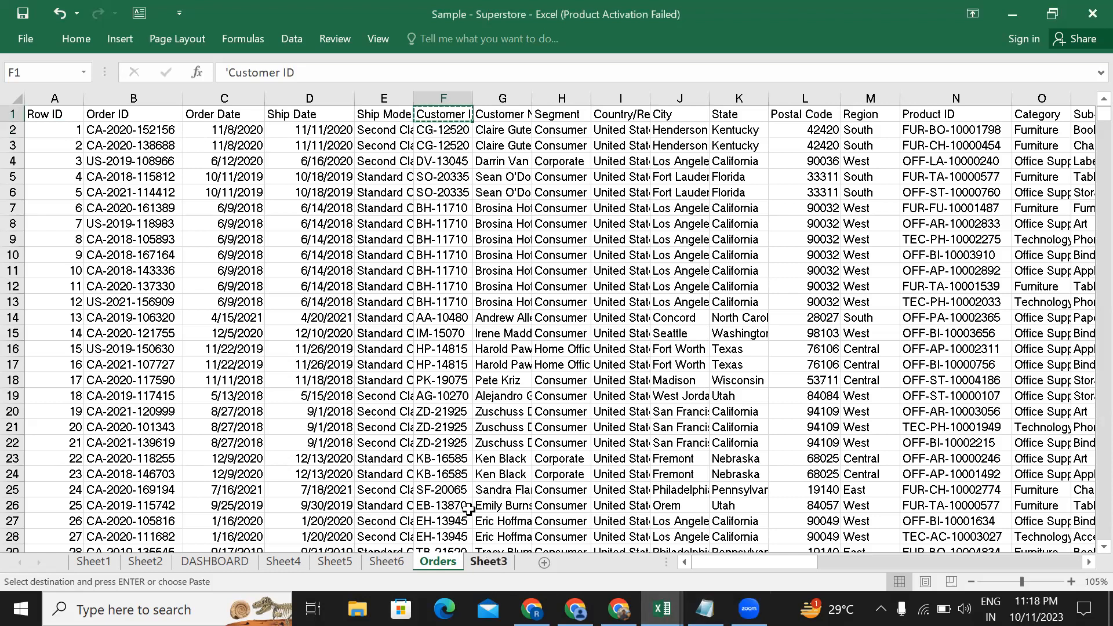
{"action": "left_click", "coordinate": [496, 561]}
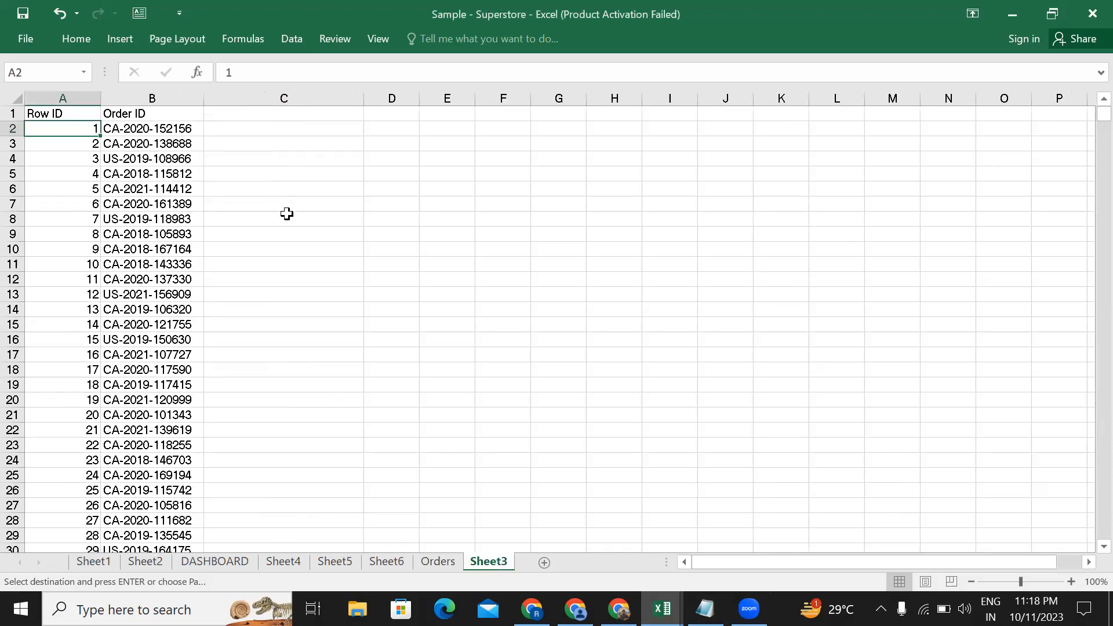
{"action": "left_click", "coordinate": [249, 114]}
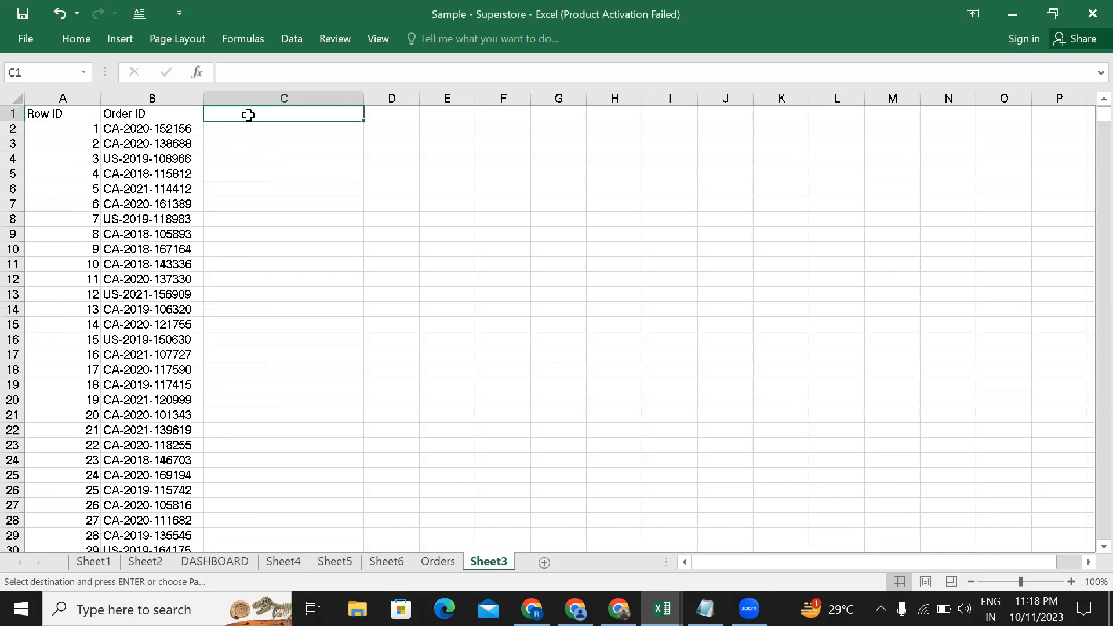
{"action": "key", "text": "ctrl+v"}
{"action": "left_click", "coordinate": [269, 184]}
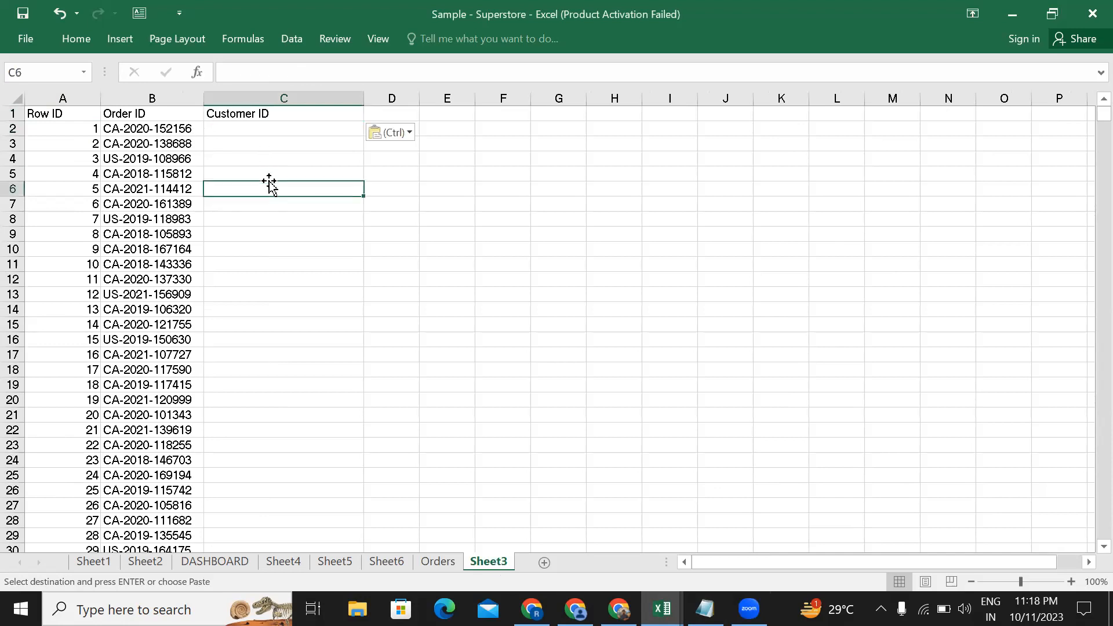
Step: Start a VLOOKUP formula in C2 of Sheet3 with A2 as the lookup value
{"action": "left_click", "coordinate": [235, 133]}
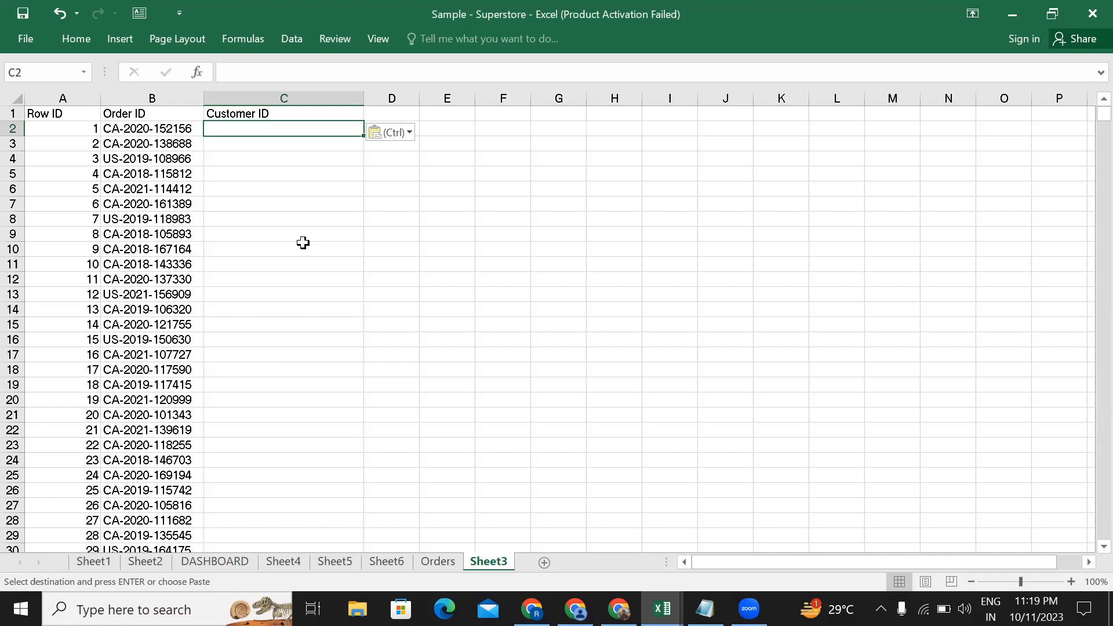
{"action": "left_click", "coordinate": [333, 178]}
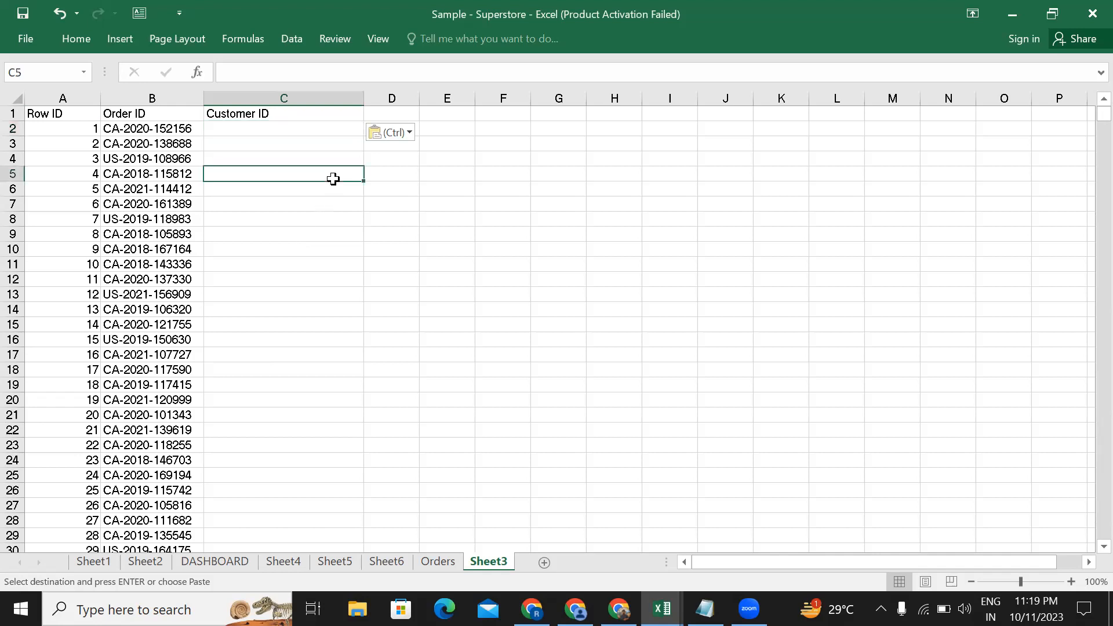
{"action": "left_click", "coordinate": [279, 132]}
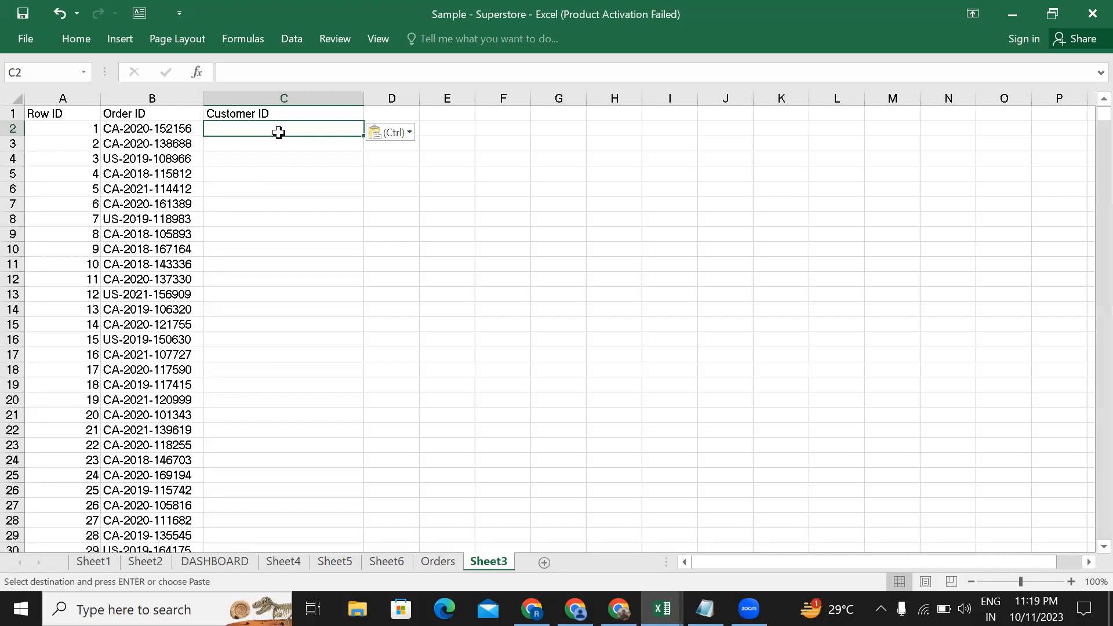
{"action": "type", "text": "=vloo"}
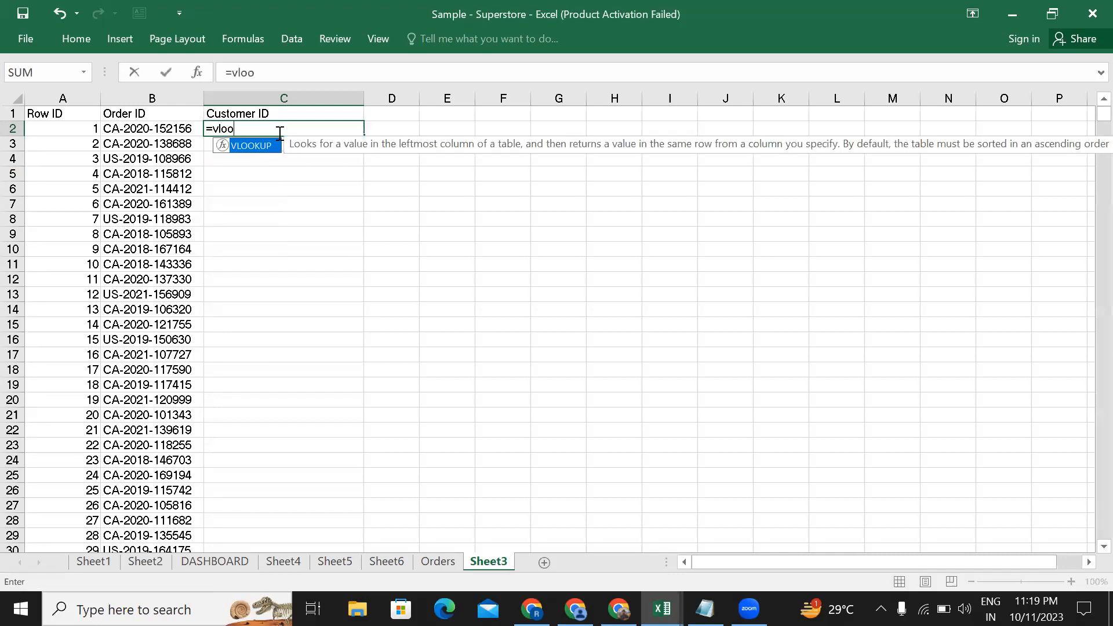
{"action": "type", "text": "kup("}
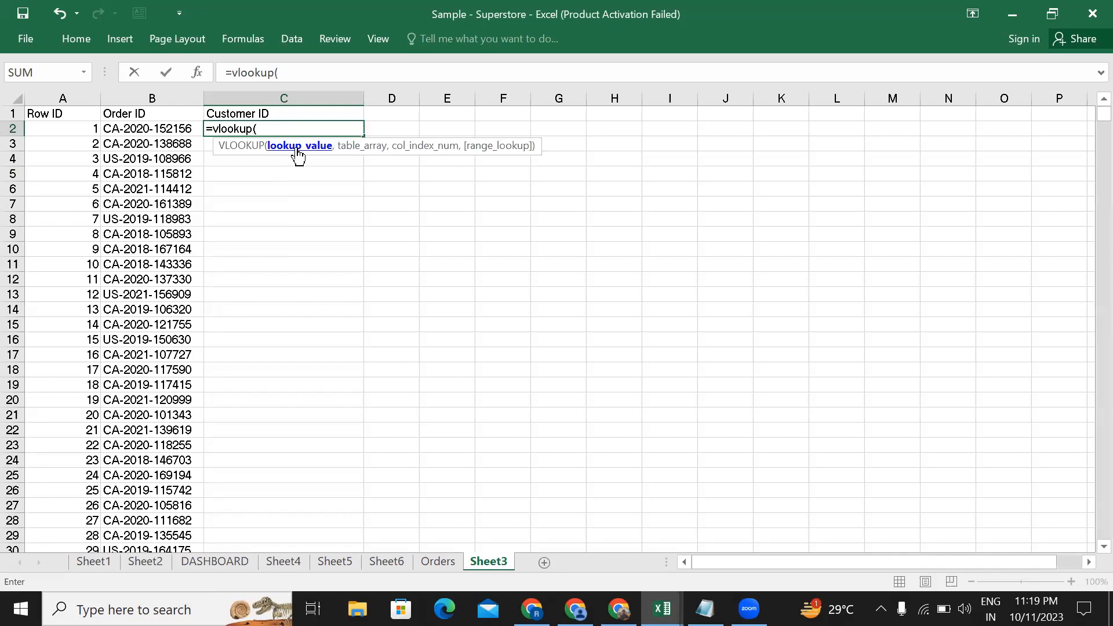
{"action": "left_click", "coordinate": [65, 129]}
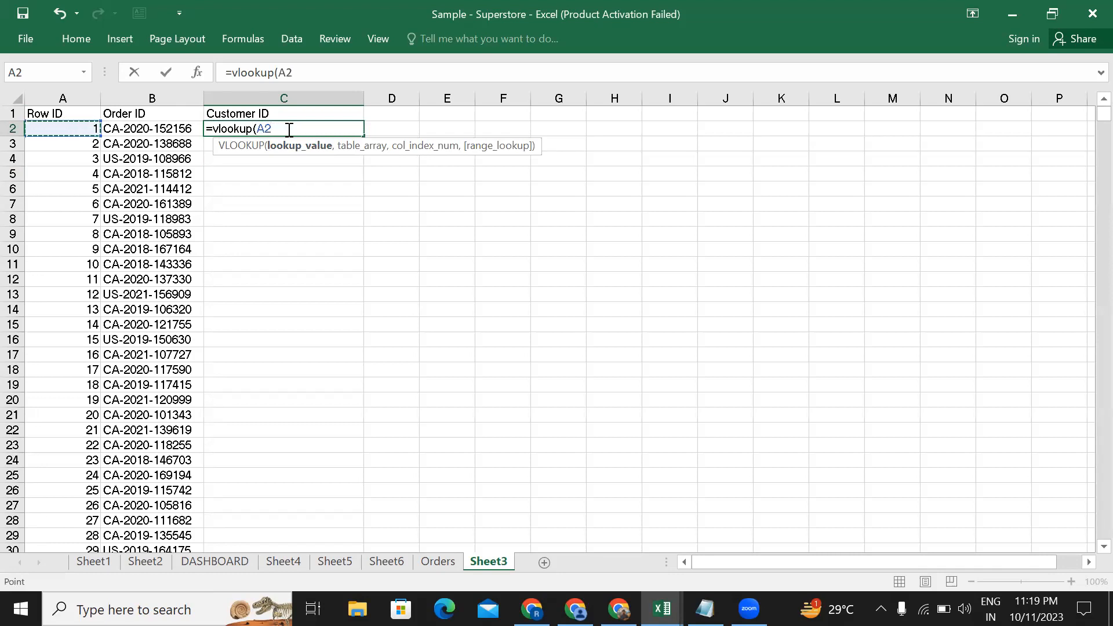
{"action": "type", "text": ","}
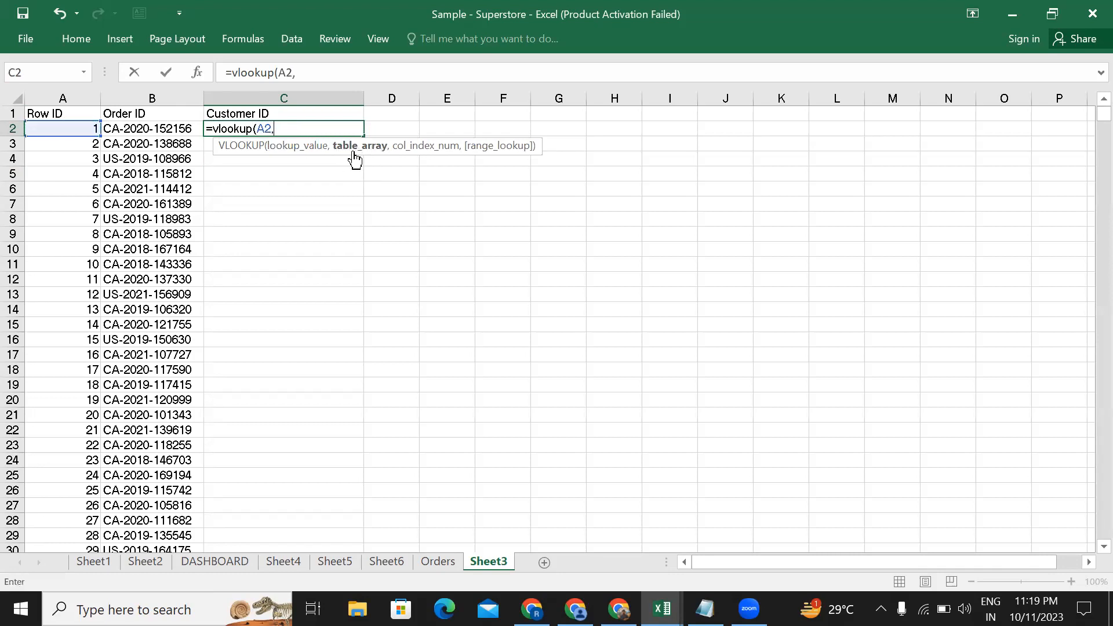
Step: Set the VLOOKUP table array to Orders!A1:F5010, covering Row ID through Customer ID down to the last data row
{"action": "left_click", "coordinate": [435, 561]}
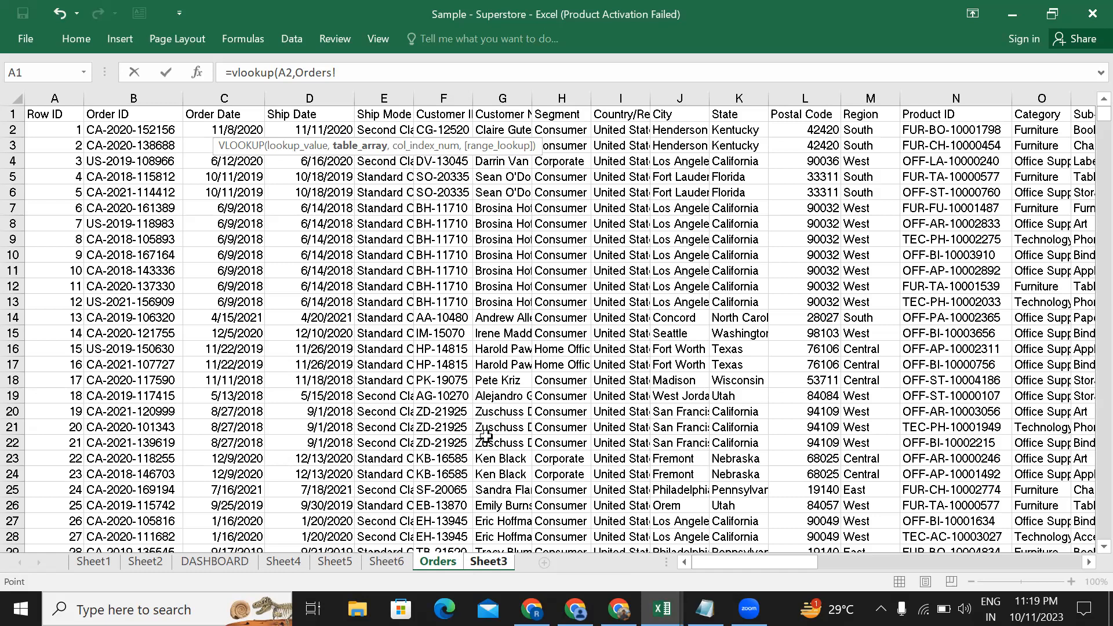
{"action": "left_click", "coordinate": [495, 563]}
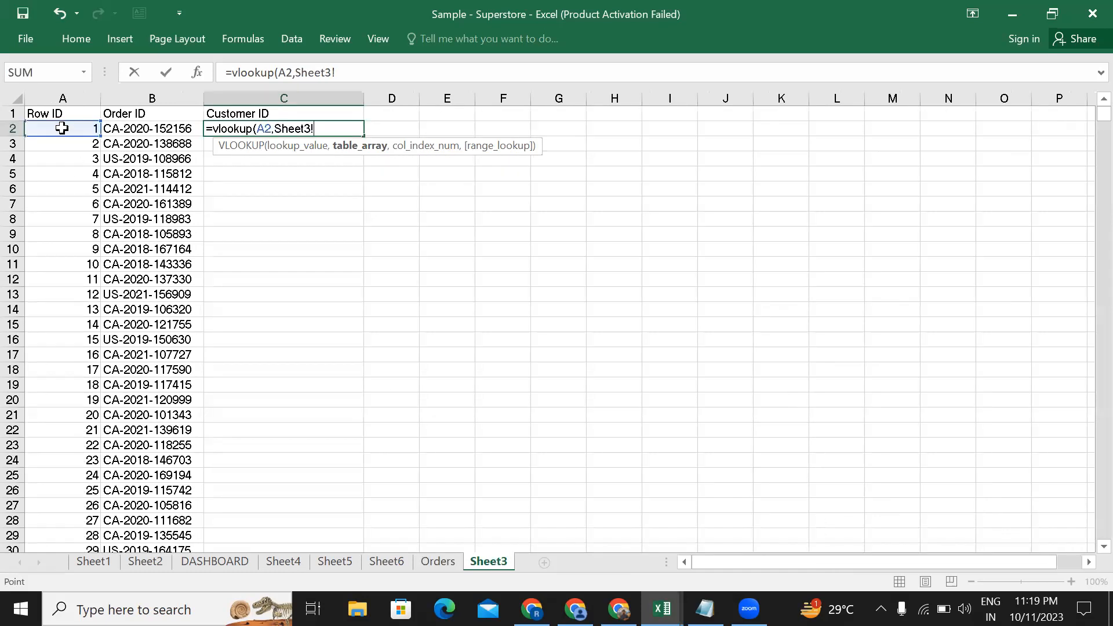
{"action": "left_click", "coordinate": [433, 562]}
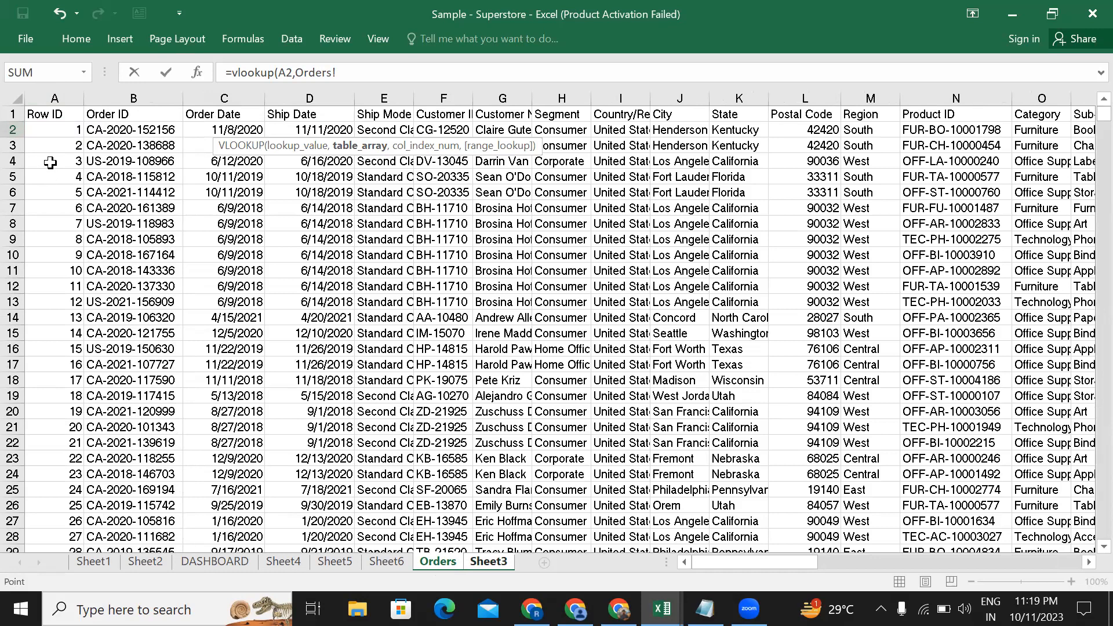
{"action": "left_click_drag", "start_coordinate": [37, 114], "coordinate": [449, 123]}
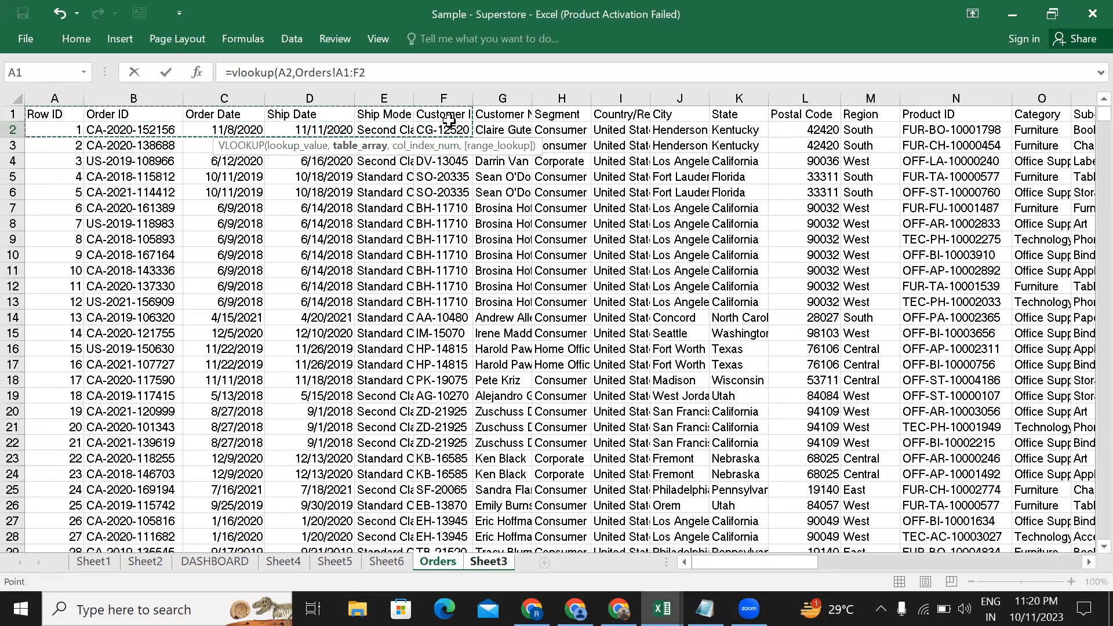
{"action": "key", "text": "ctrl+shift+Down"}
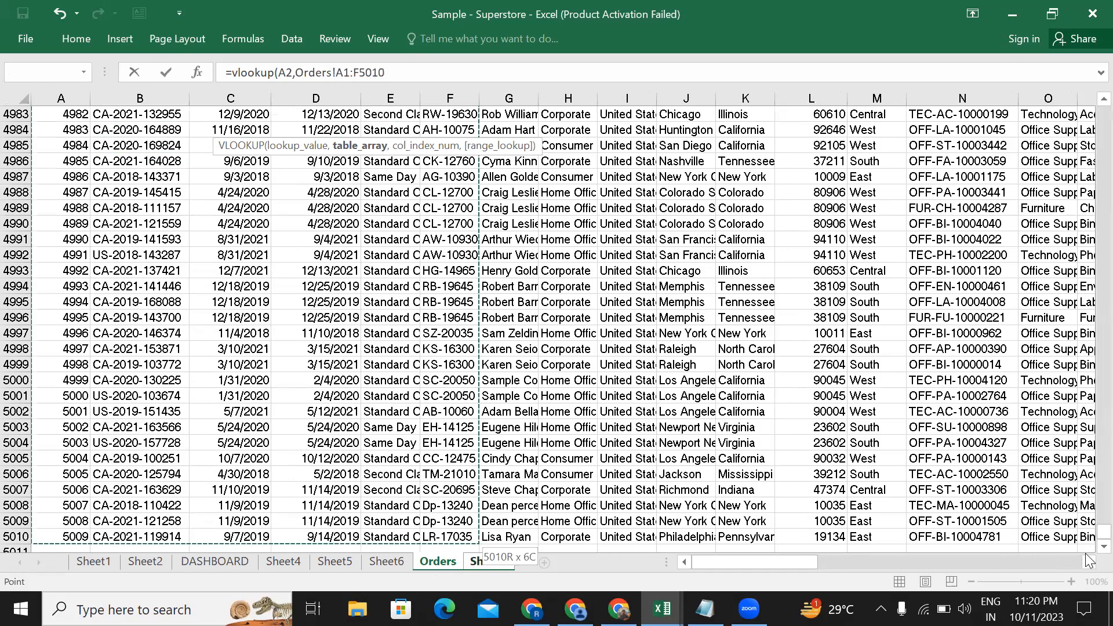
{"action": "left_click_drag", "start_coordinate": [1085, 536], "coordinate": [1087, 17]}
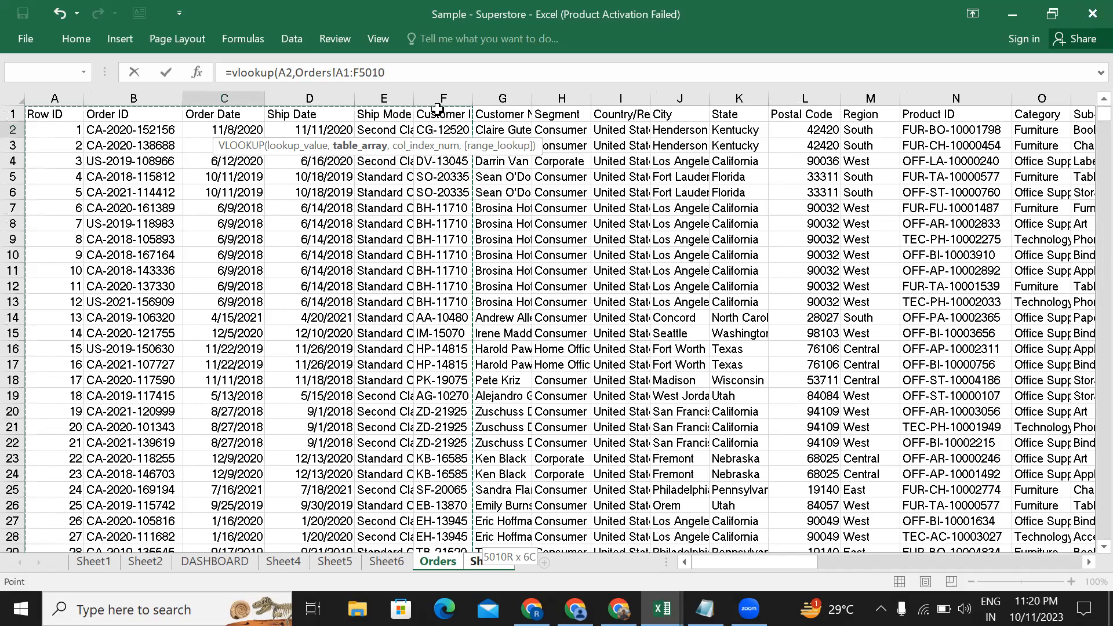
Step: Complete the C2 VLOOKUP formula with column index 6 and range lookup 0 for an exact match
{"action": "left_click", "coordinate": [413, 73]}
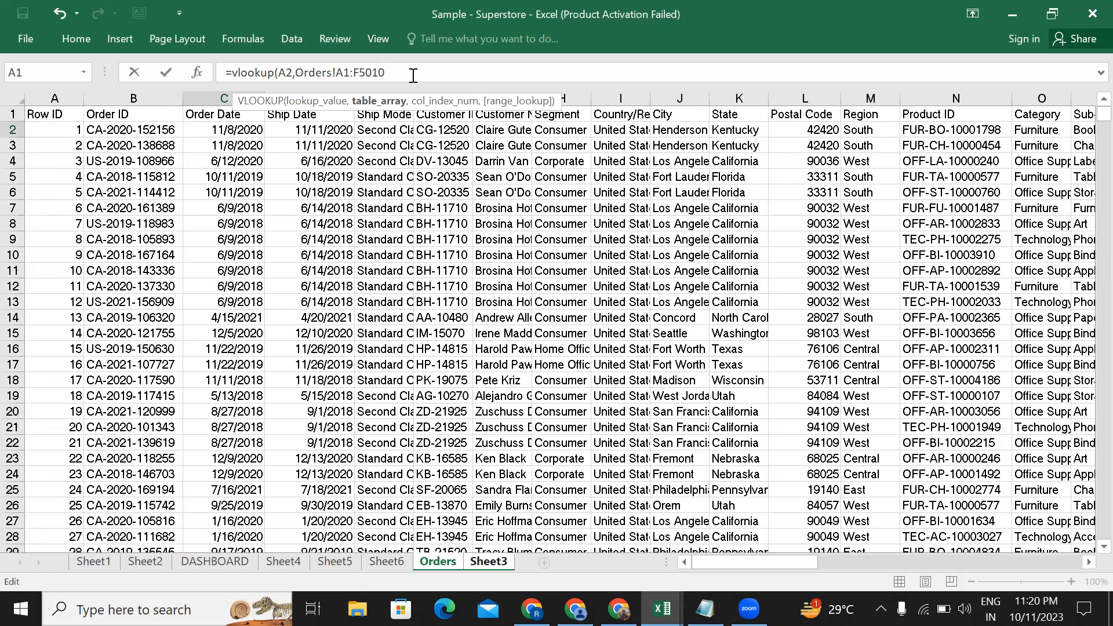
{"action": "type", "text": ","}
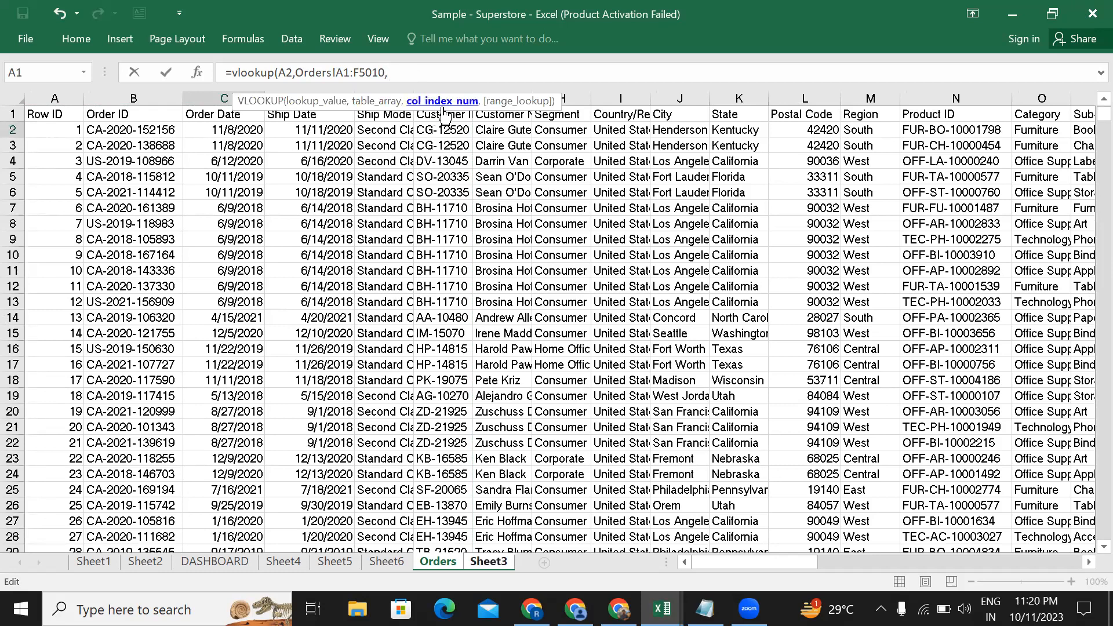
{"action": "scroll", "coordinate": [263, 219], "scroll_direction": "up", "scroll_amount": 1}
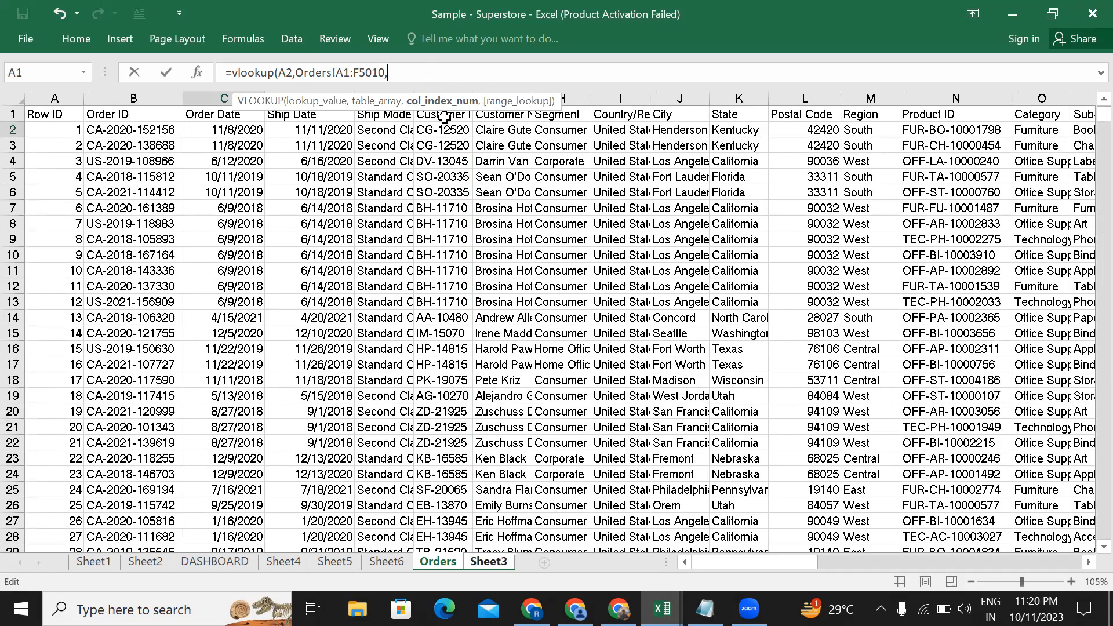
{"action": "scroll", "coordinate": [441, 124], "scroll_direction": "up", "scroll_amount": 1}
{"action": "left_click", "coordinate": [398, 71]}
{"action": "type", "text": "6,"}
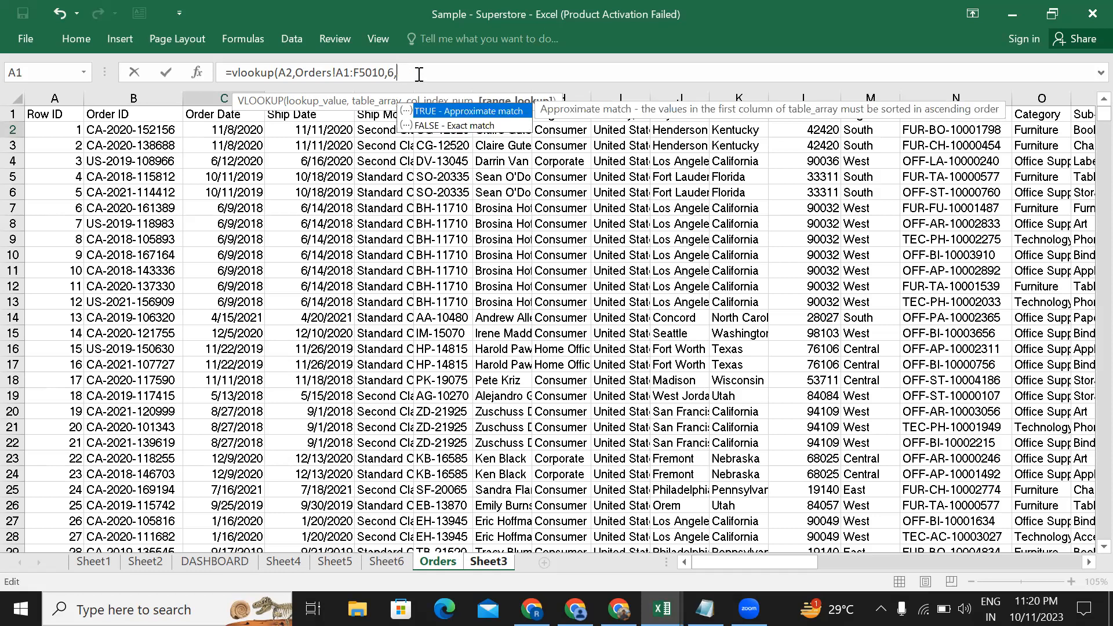
{"action": "type", "text": "0)"}
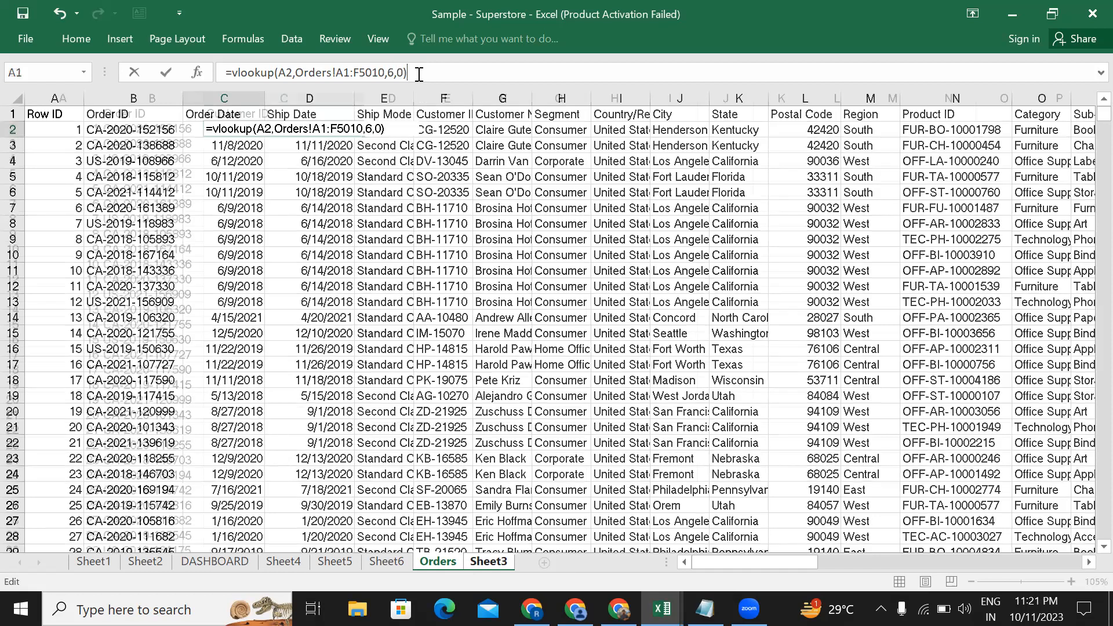
{"action": "key", "text": "Return"}
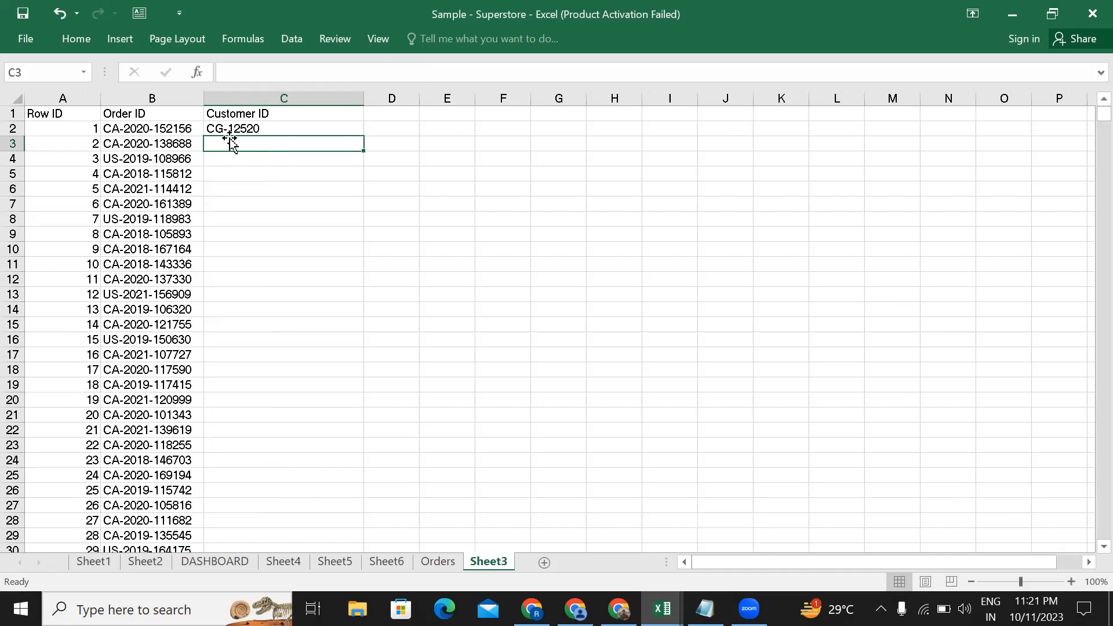
Step: Check the C2 result against the Orders sheet and fill its formula down the whole Customer ID column on Sheet3
{"action": "left_click", "coordinate": [448, 564]}
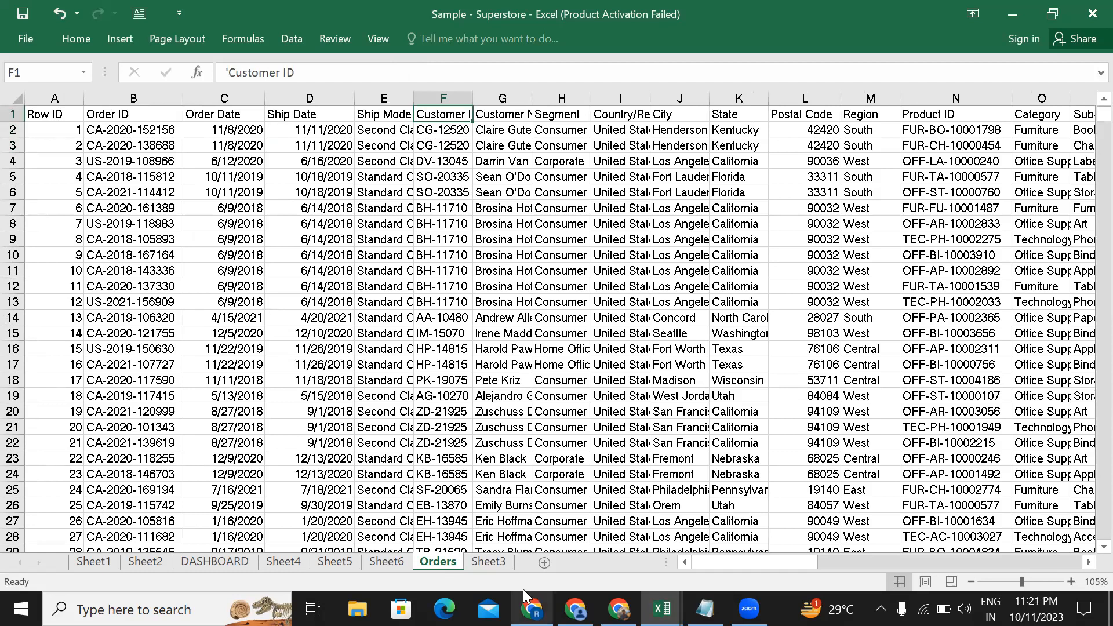
{"action": "left_click", "coordinate": [501, 562]}
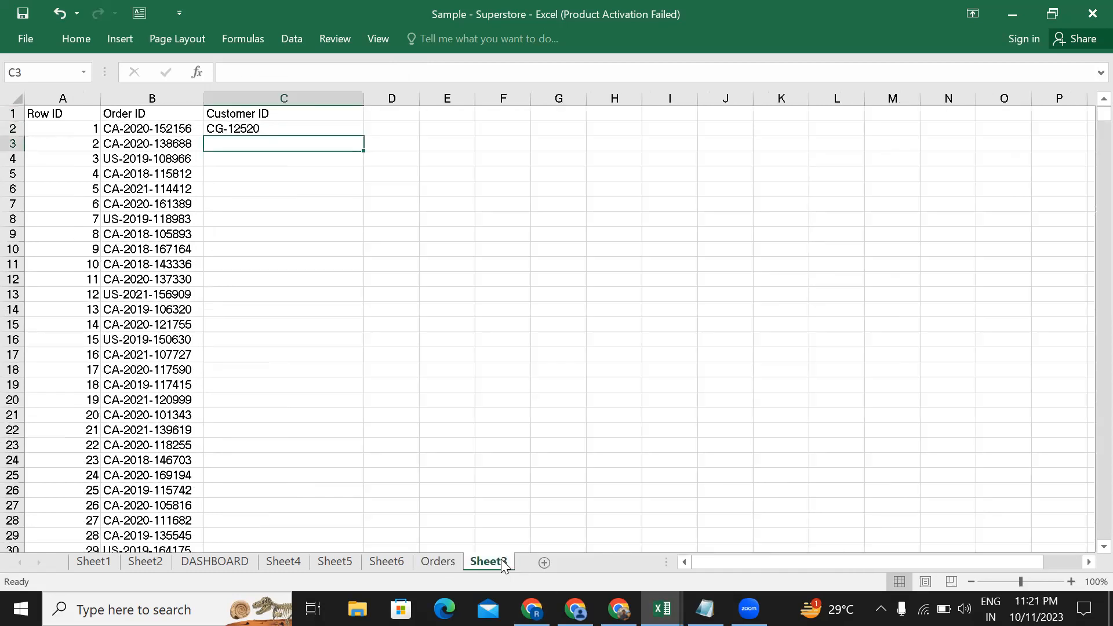
{"action": "left_click", "coordinate": [313, 131]}
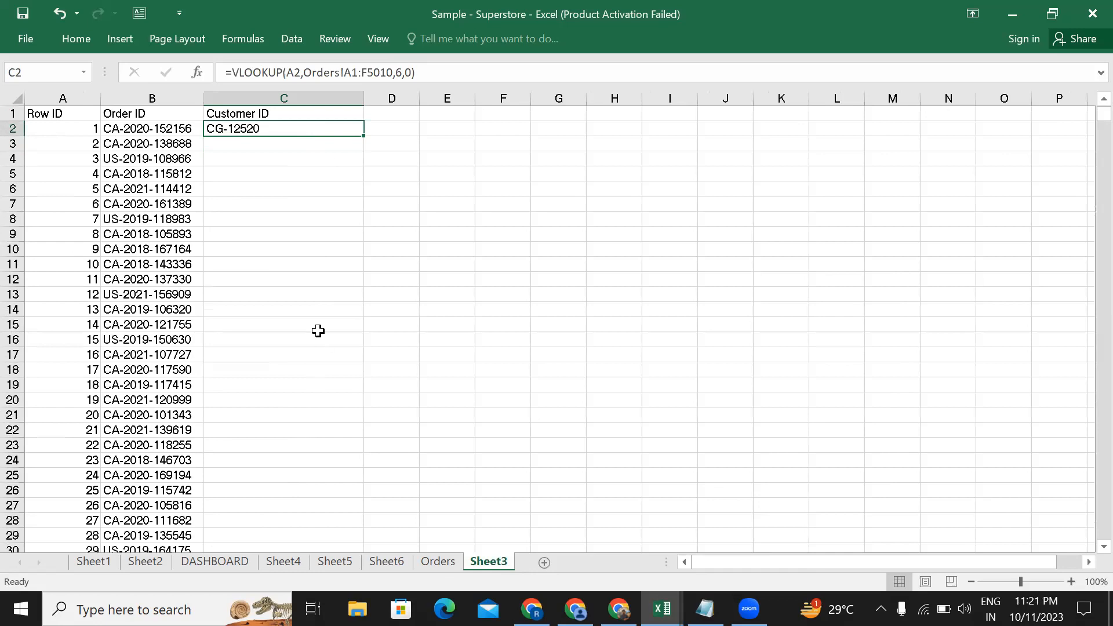
{"action": "double_click", "coordinate": [363, 137]}
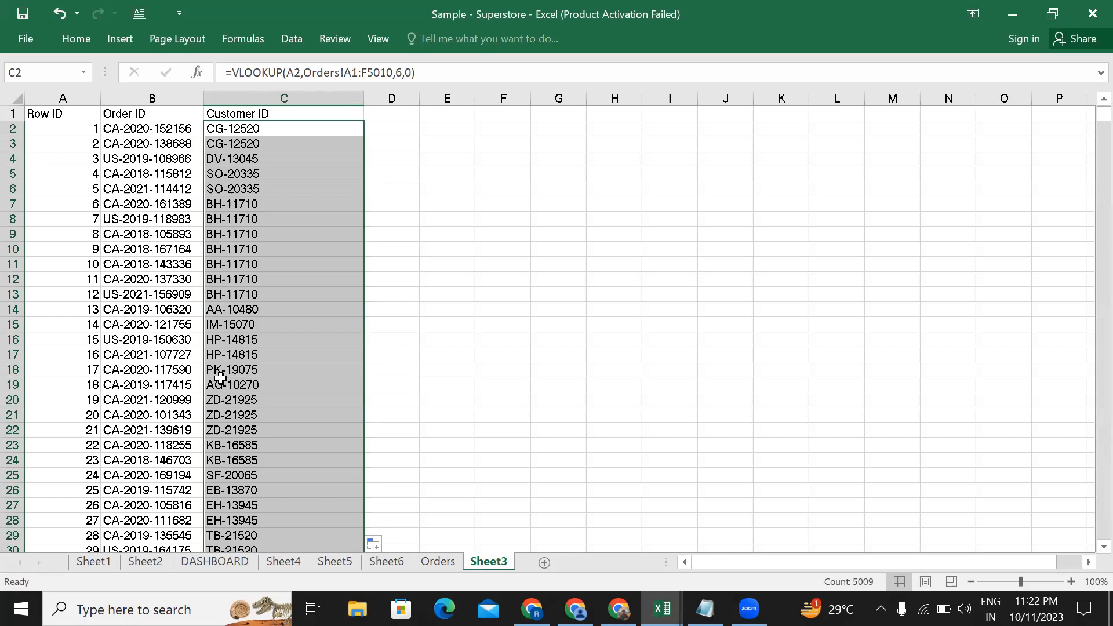
{"action": "left_click", "coordinate": [435, 218]}
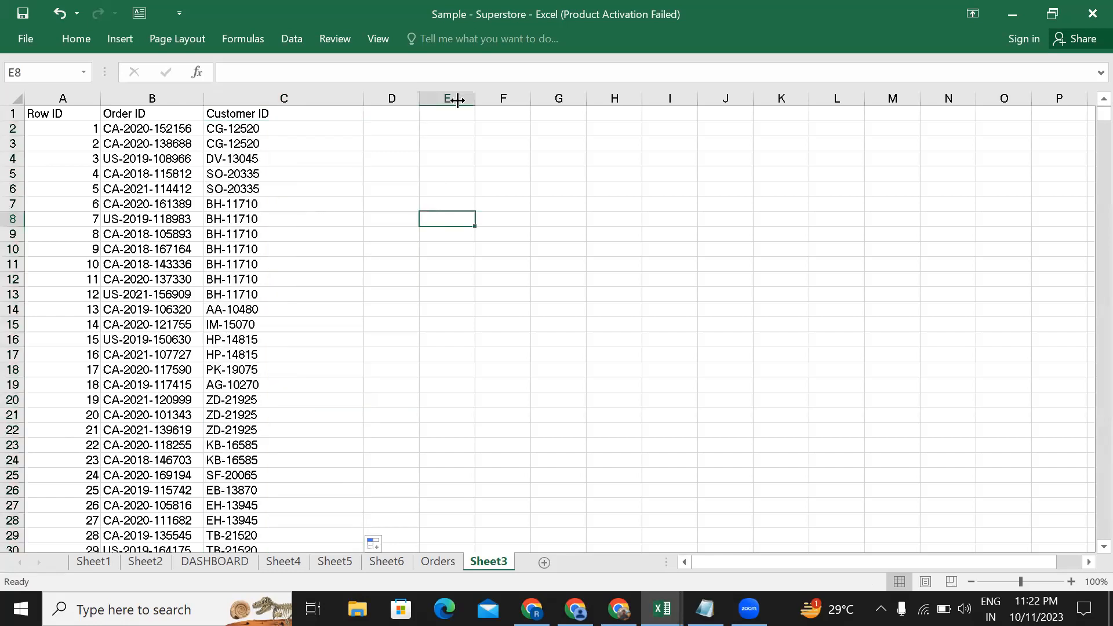
Step: Widen column D on Sheet3 and copy the State header from K1 of the Orders sheet into D1
{"action": "left_click_drag", "start_coordinate": [457, 100], "coordinate": [482, 99]}
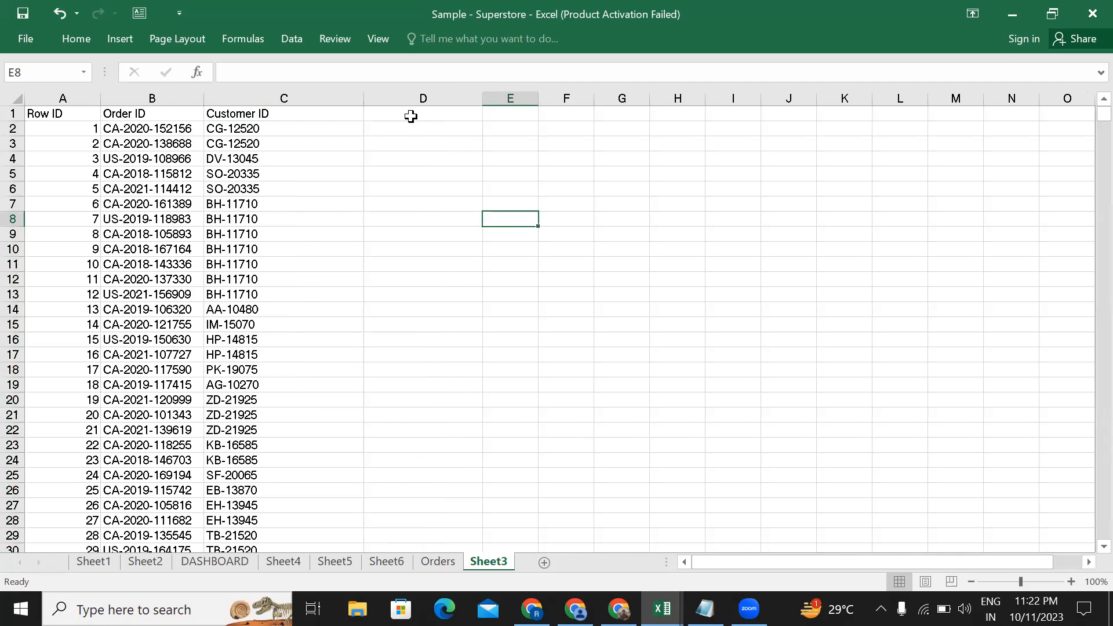
{"action": "left_click", "coordinate": [435, 562]}
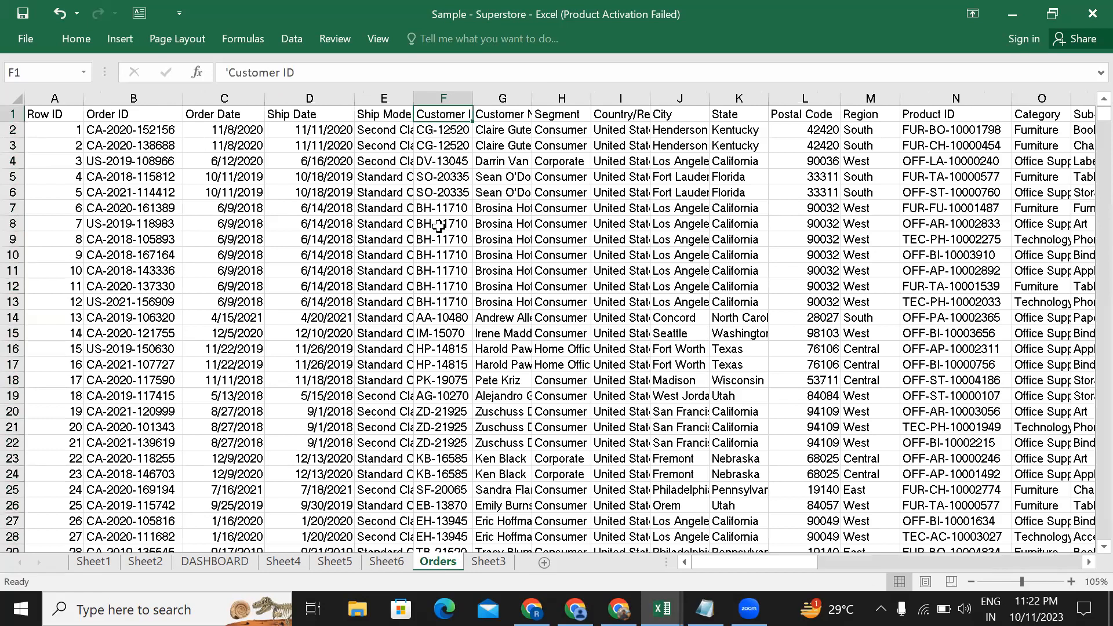
{"action": "left_click", "coordinate": [730, 118]}
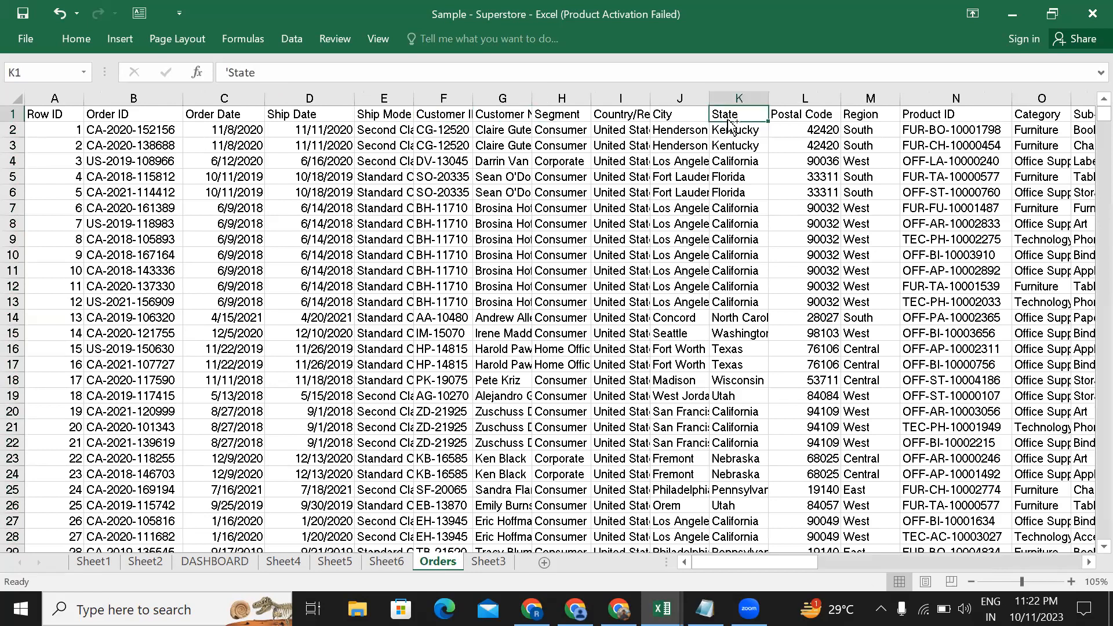
{"action": "key", "text": "ctrl+c"}
{"action": "left_click", "coordinate": [494, 564]}
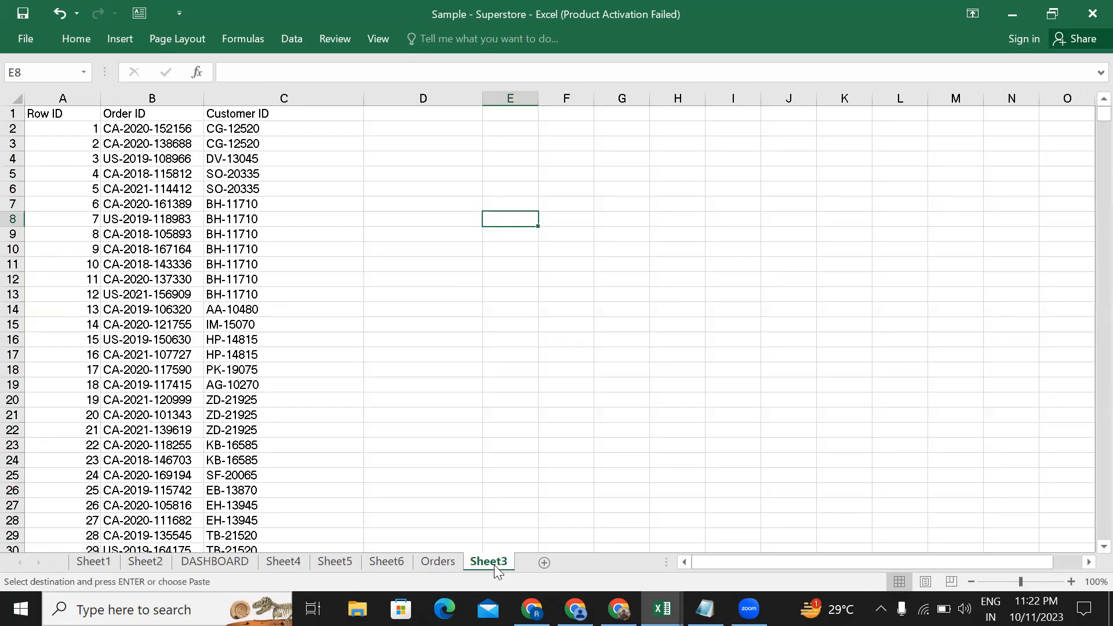
{"action": "left_click", "coordinate": [408, 114]}
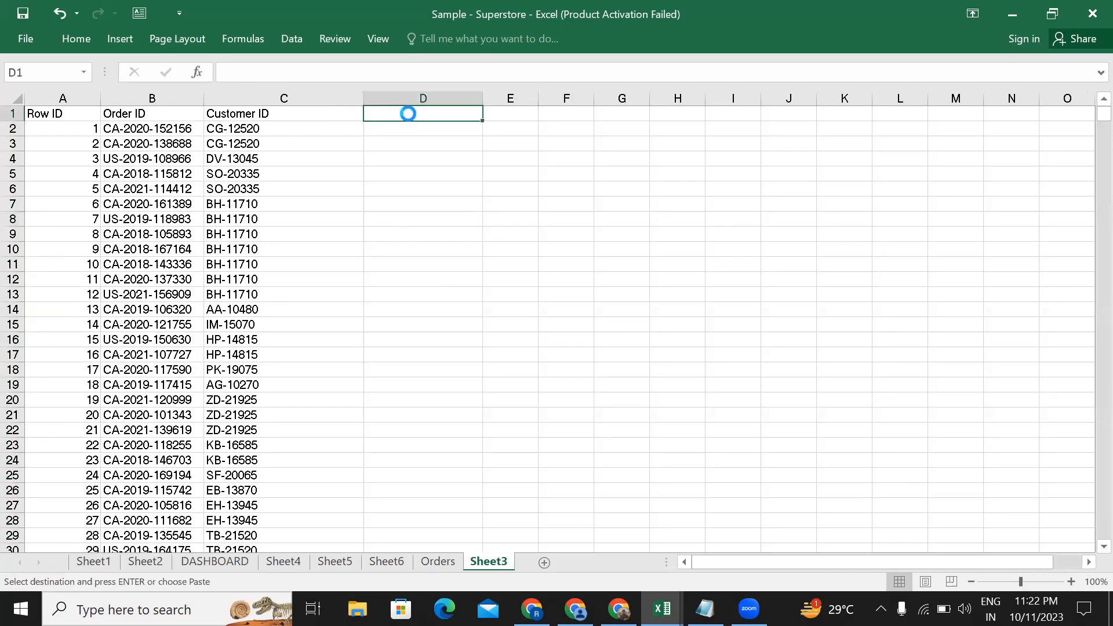
{"action": "key", "text": "ctrl+v"}
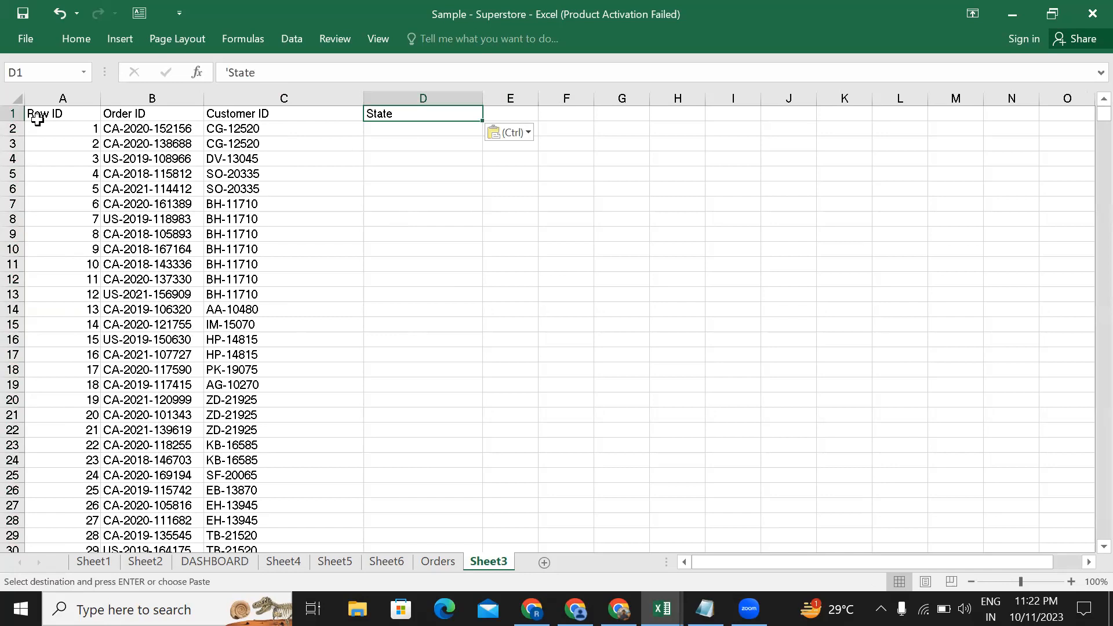
Step: Start a VLOOKUP formula in D2 of Sheet3 with A2 as the lookup value
{"action": "left_click", "coordinate": [399, 172]}
{"action": "left_click", "coordinate": [417, 133]}
{"action": "type", "text": "="}
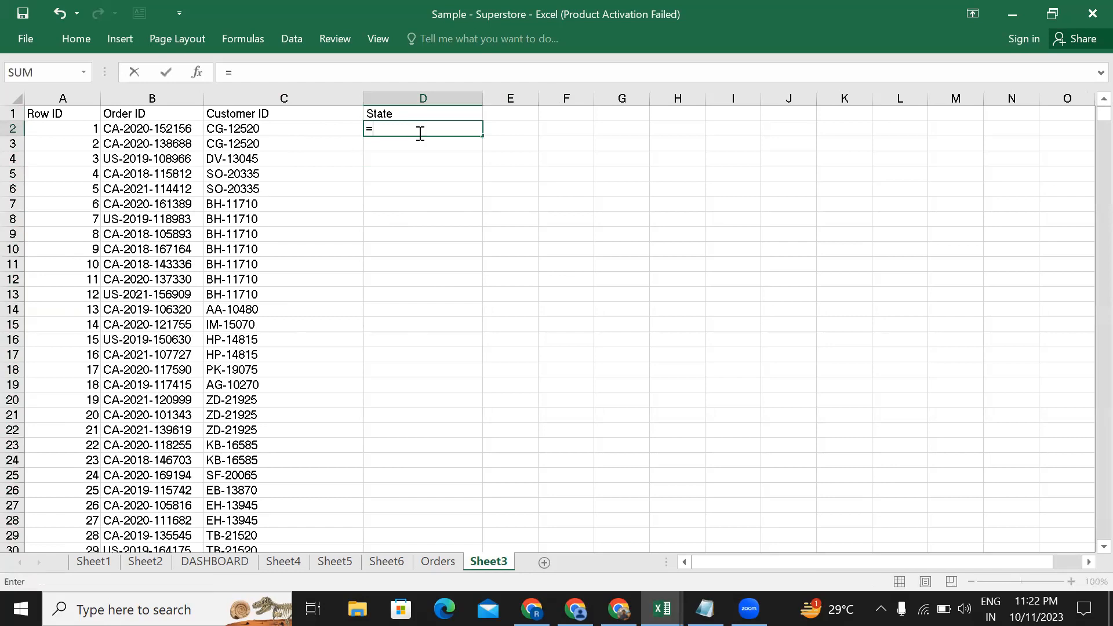
{"action": "type", "text": "vlookup("}
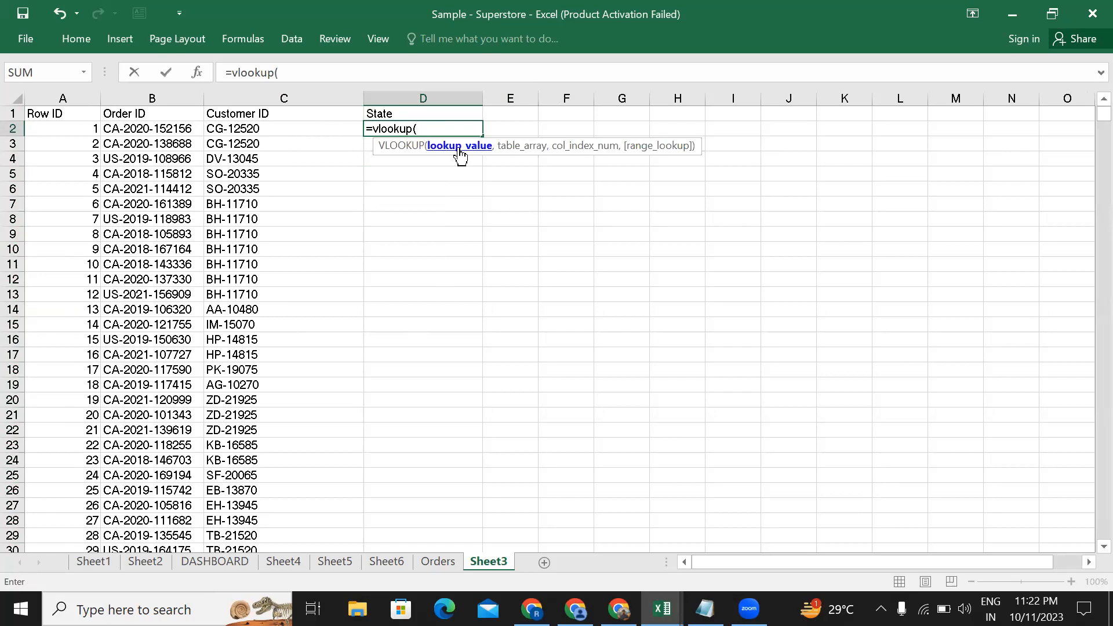
{"action": "left_click", "coordinate": [91, 131]}
{"action": "type", "text": ","}
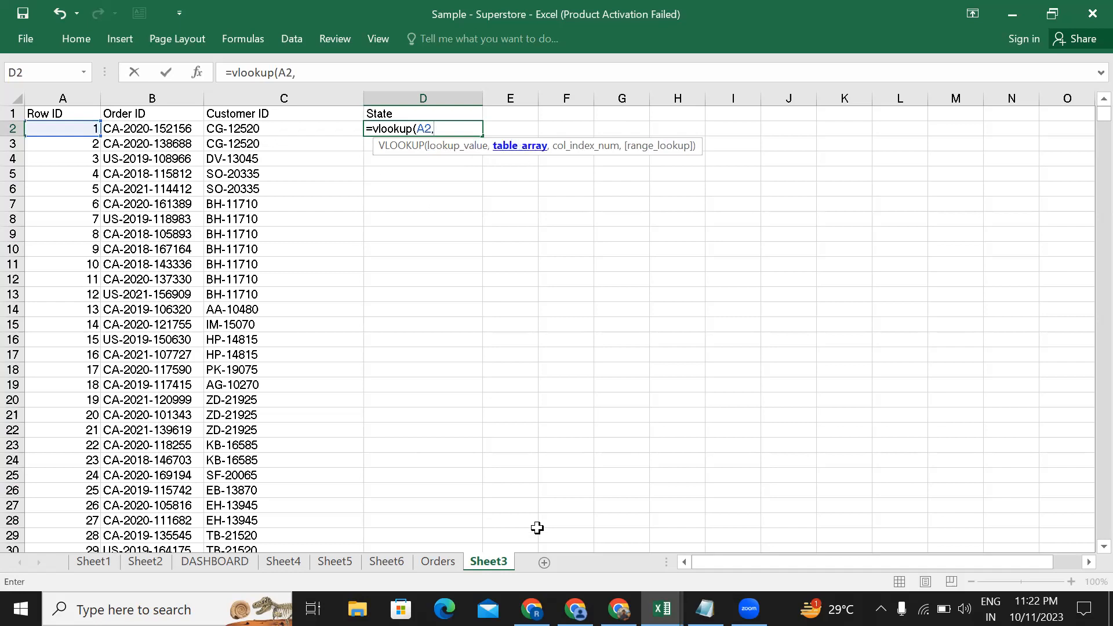
Step: Set the VLOOKUP table array to Orders!A1:K5010, covering Row ID through State down to the last data row
{"action": "left_click", "coordinate": [429, 562]}
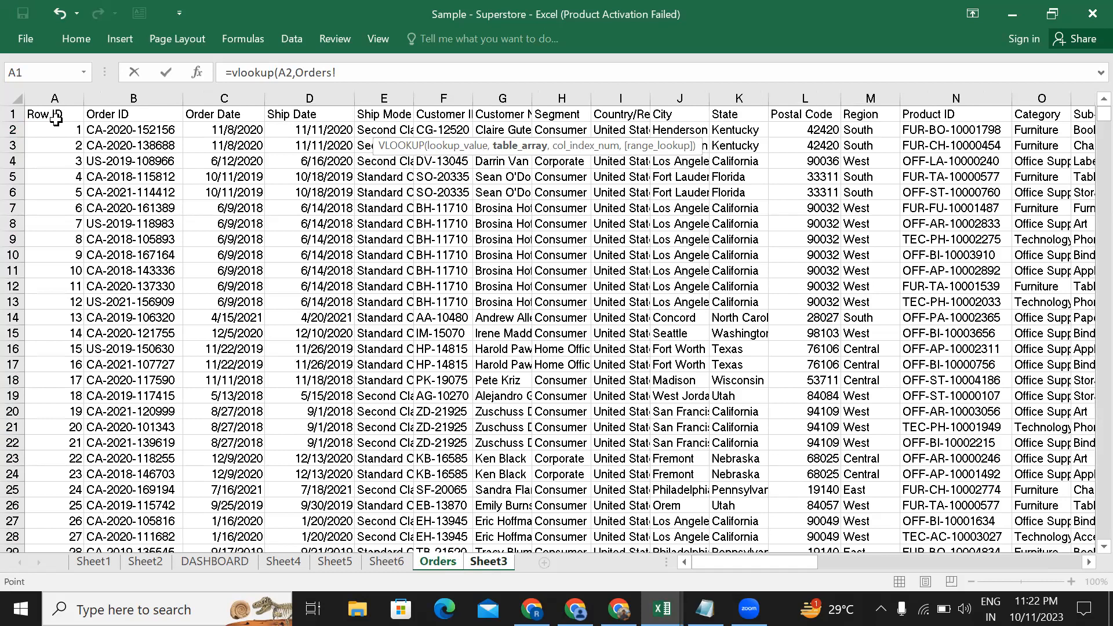
{"action": "left_click_drag", "start_coordinate": [29, 113], "coordinate": [743, 142]}
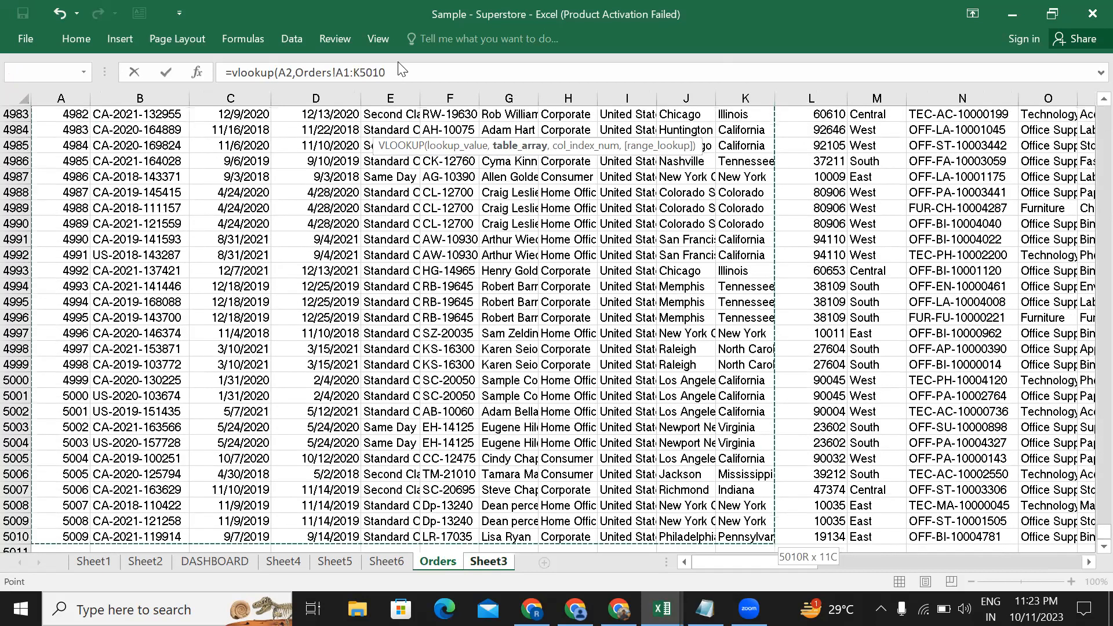
{"action": "type", "text": ","}
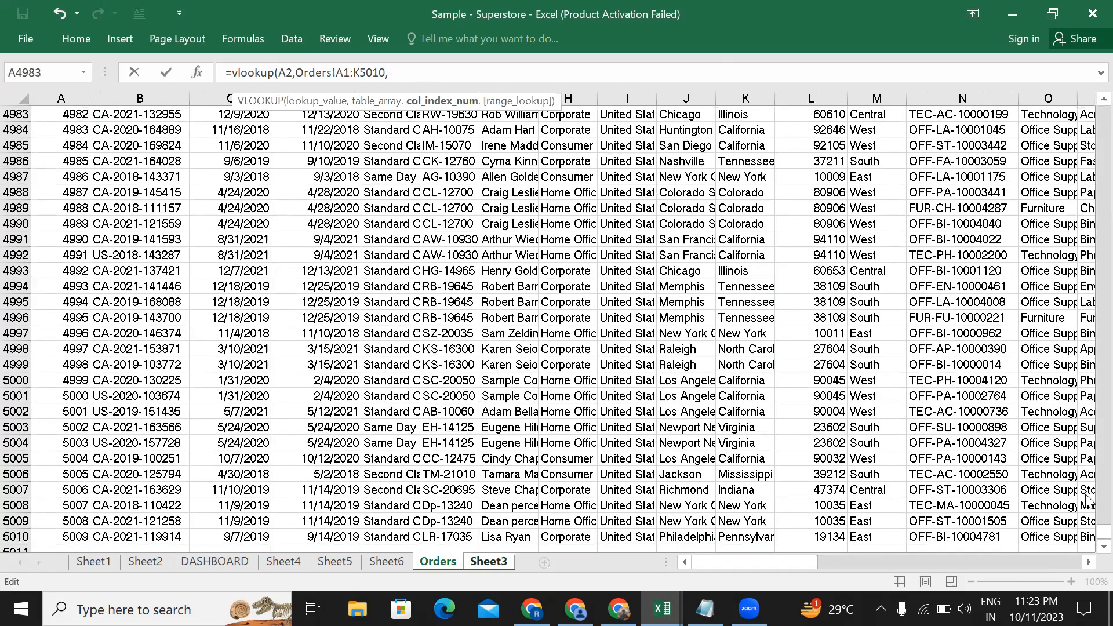
Step: Complete the D2 VLOOKUP formula with column index 11 and range lookup 0 for an exact match
{"action": "left_click_drag", "start_coordinate": [1104, 532], "coordinate": [1088, 97]}
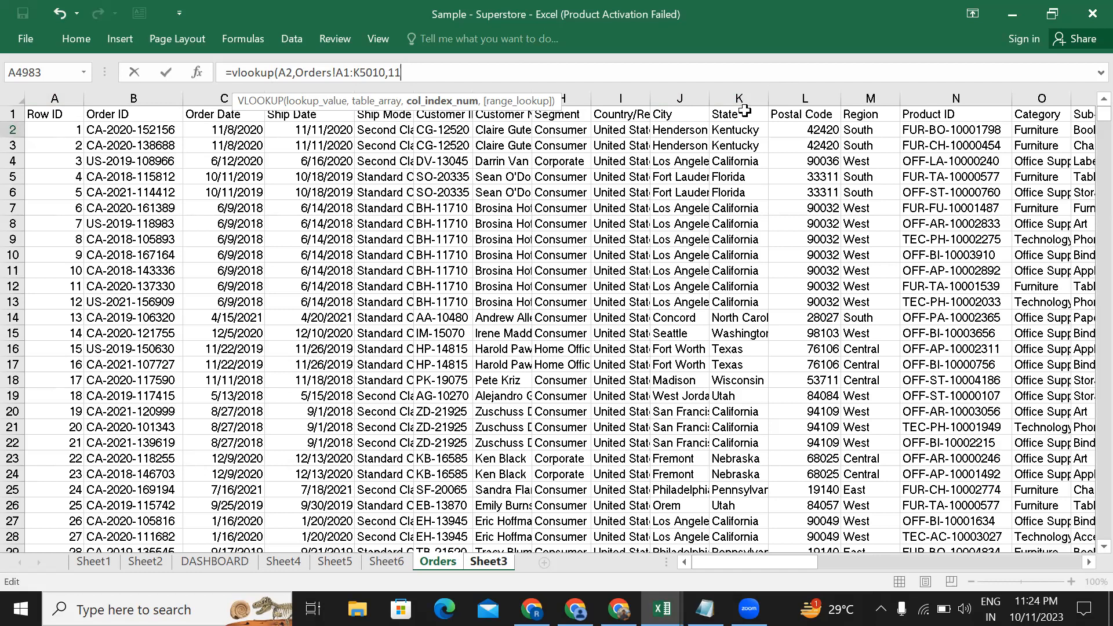
{"action": "type", "text": ","}
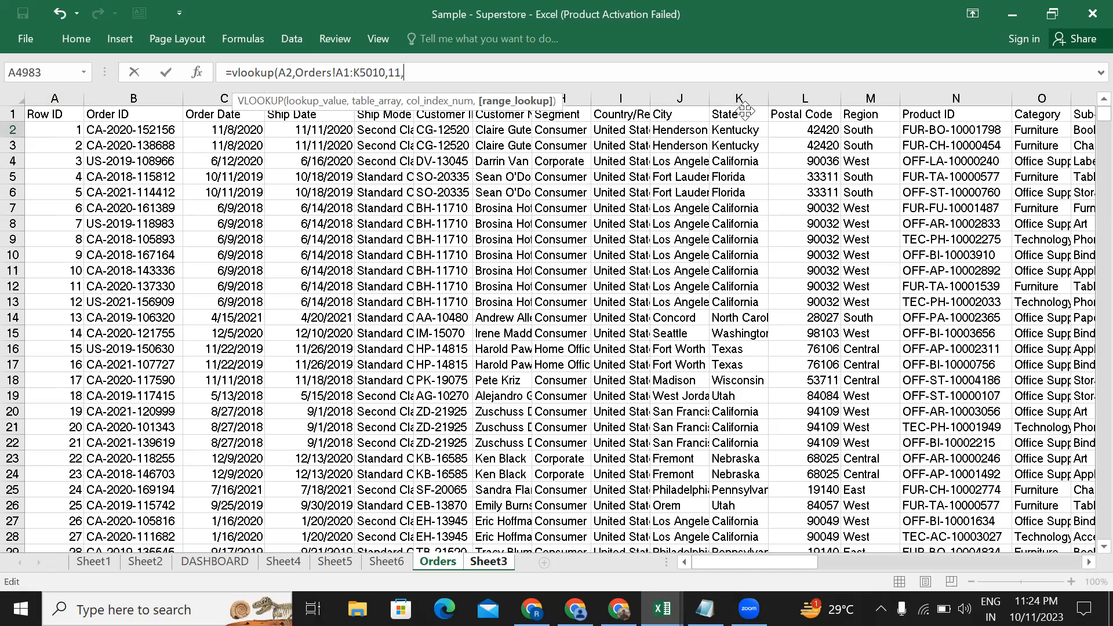
{"action": "type", "text": "0"}
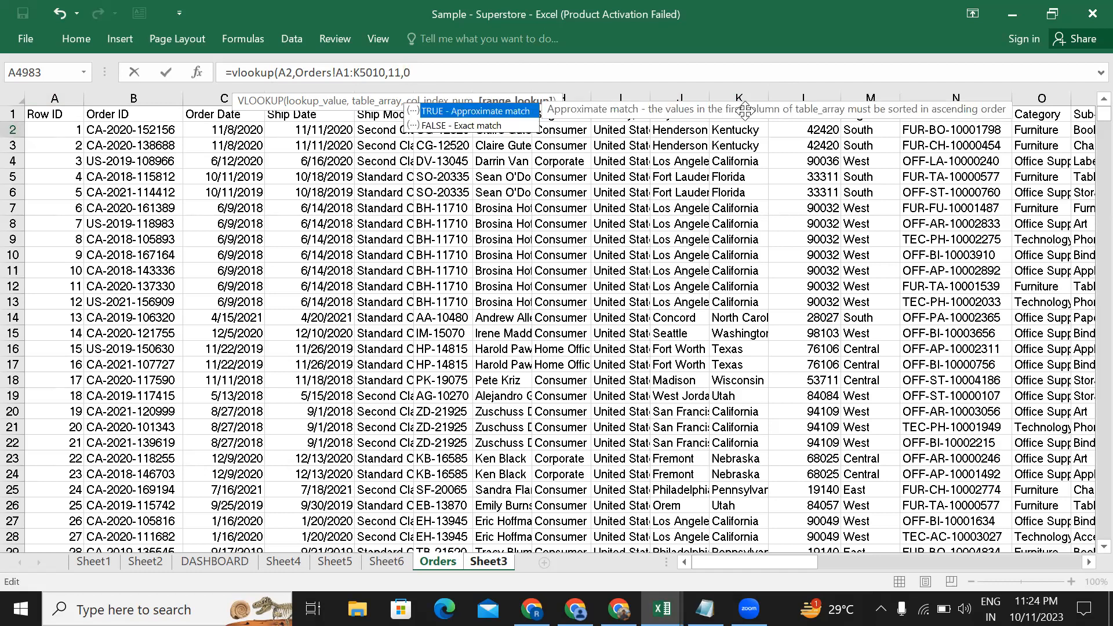
{"action": "type", "text": ")"}
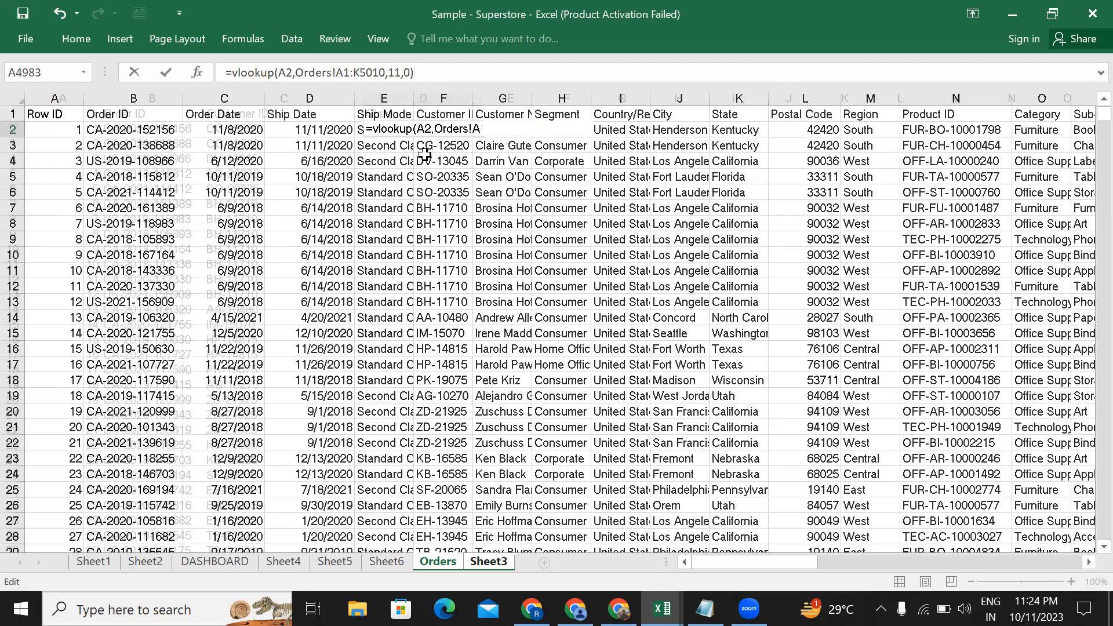
{"action": "key", "text": "Return"}
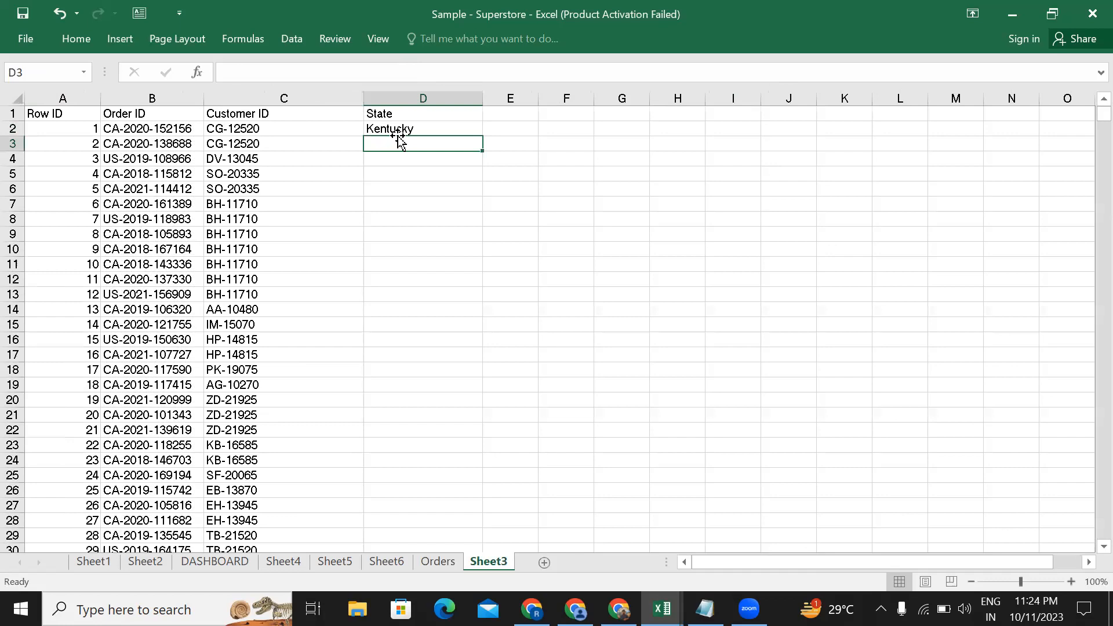
Step: Fill the D2 formula down the whole State column on Sheet3
{"action": "left_click", "coordinate": [396, 128]}
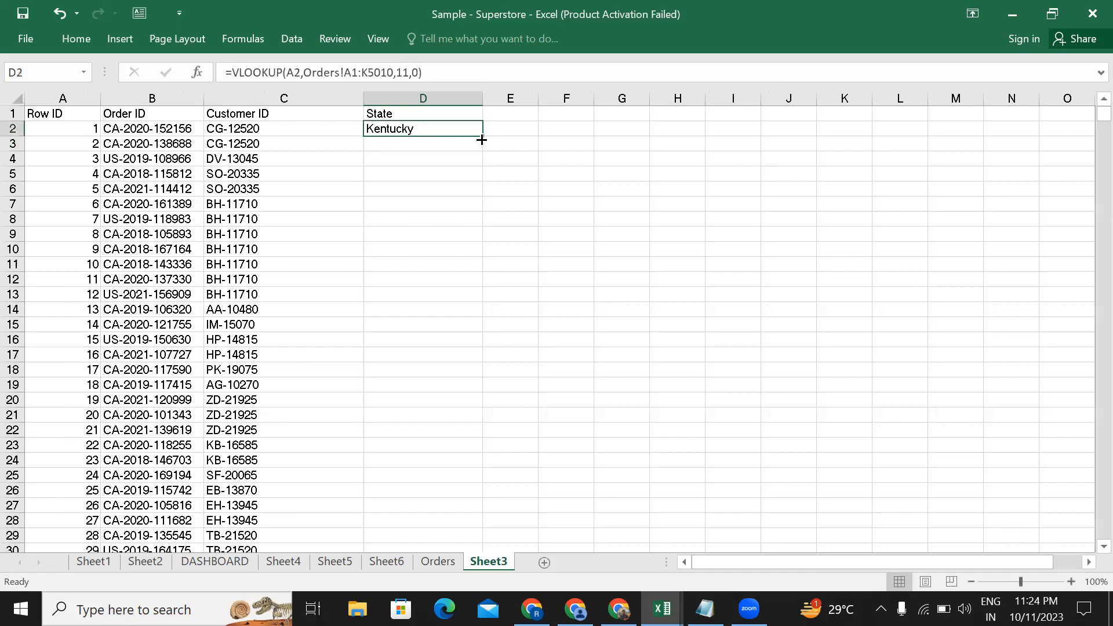
{"action": "double_click", "coordinate": [484, 135]}
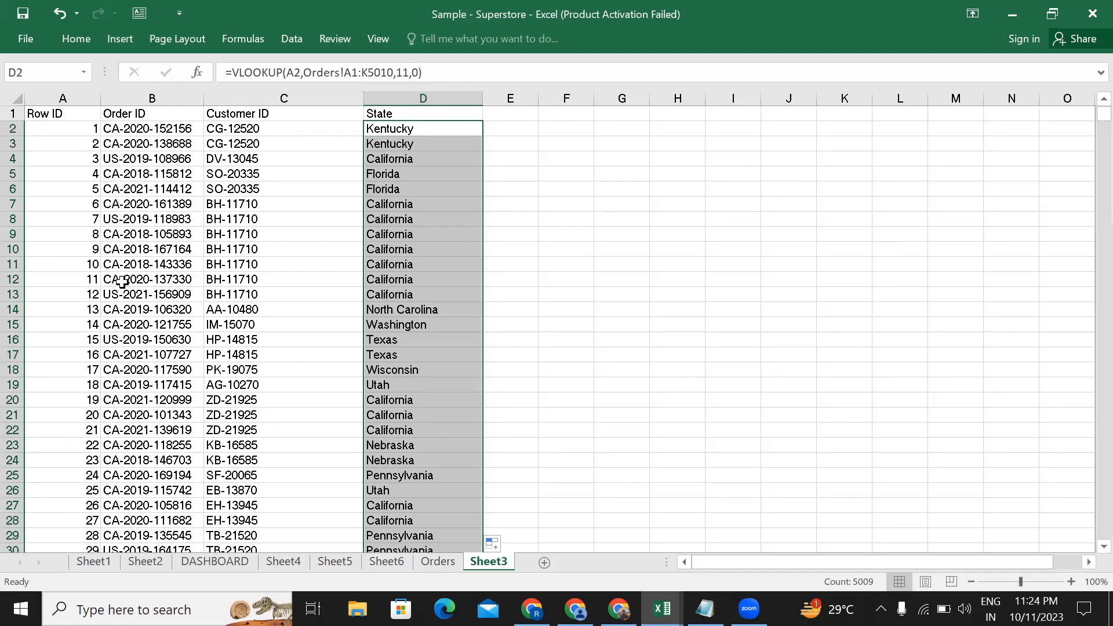
{"action": "scroll", "coordinate": [123, 282], "scroll_direction": "left", "scroll_amount": 2}
{"action": "scroll", "coordinate": [99, 269], "scroll_direction": "up", "scroll_amount": 2}
{"action": "left_click", "coordinate": [70, 45]}
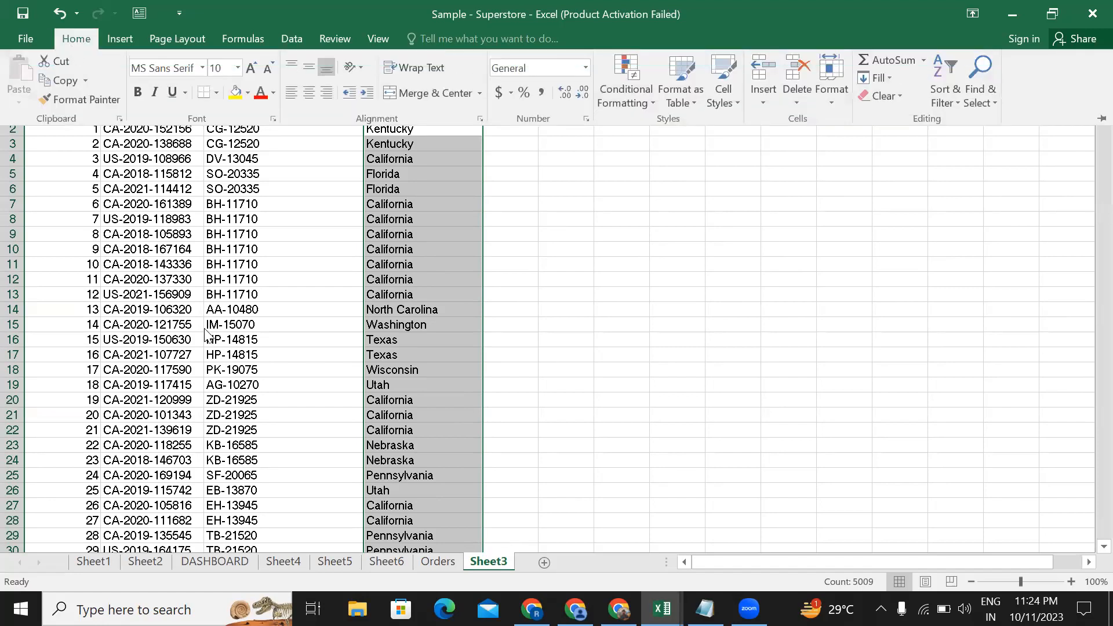
{"action": "left_click", "coordinate": [357, 486]}
{"action": "left_click", "coordinate": [450, 566]}
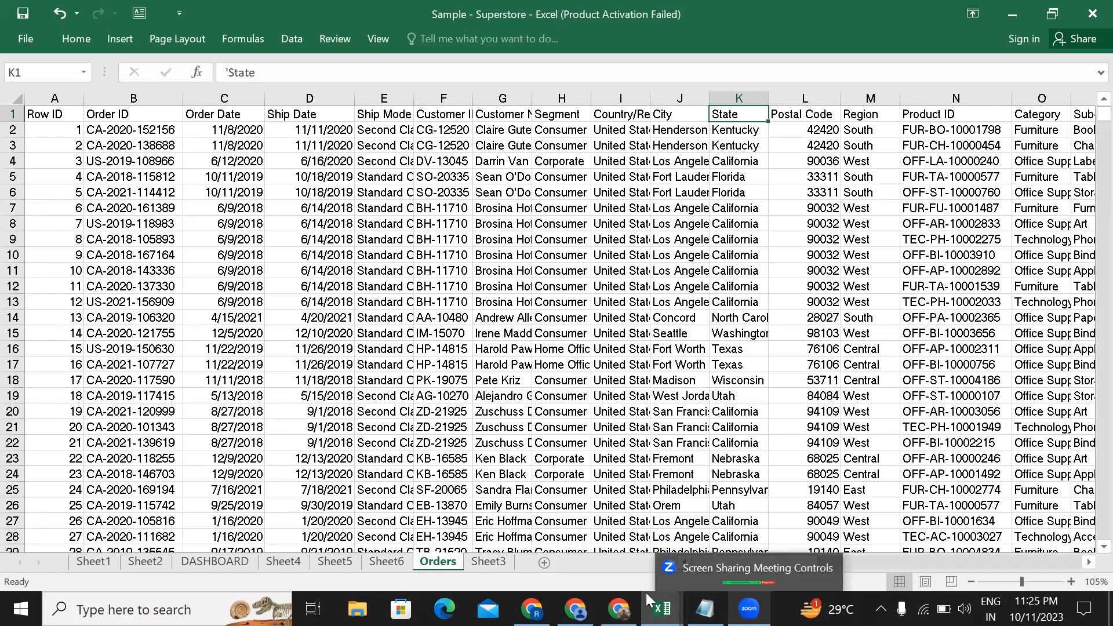
Step: Open the recent workbook Module 1 - Excel Essentials (2) from the Downloads folder
{"action": "left_click", "coordinate": [34, 39]}
{"action": "left_click", "coordinate": [45, 127]}
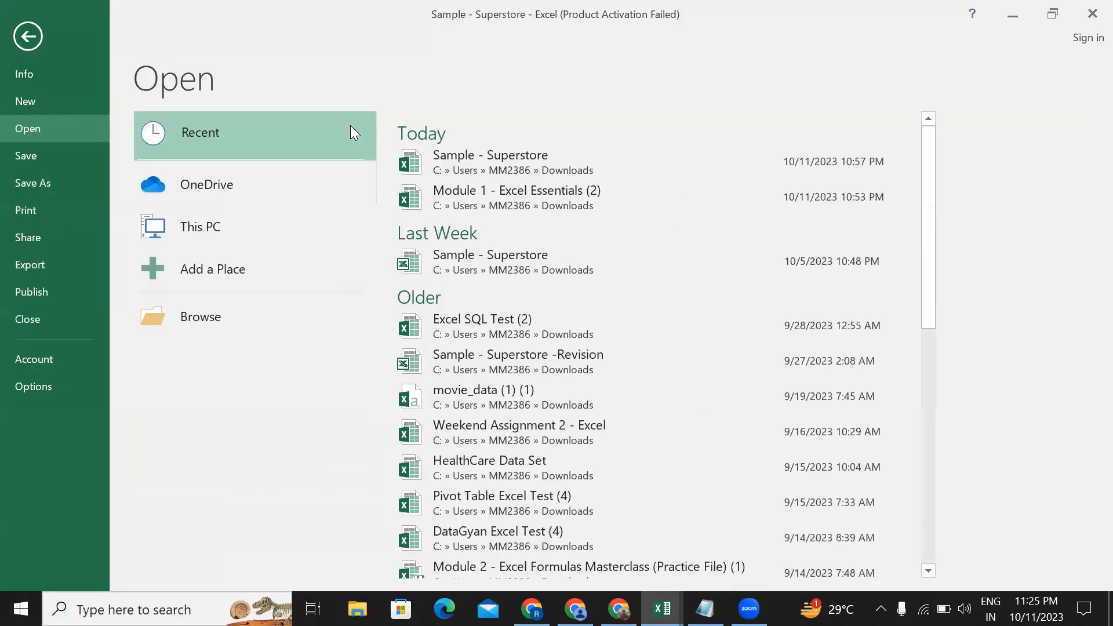
{"action": "left_click", "coordinate": [535, 195]}
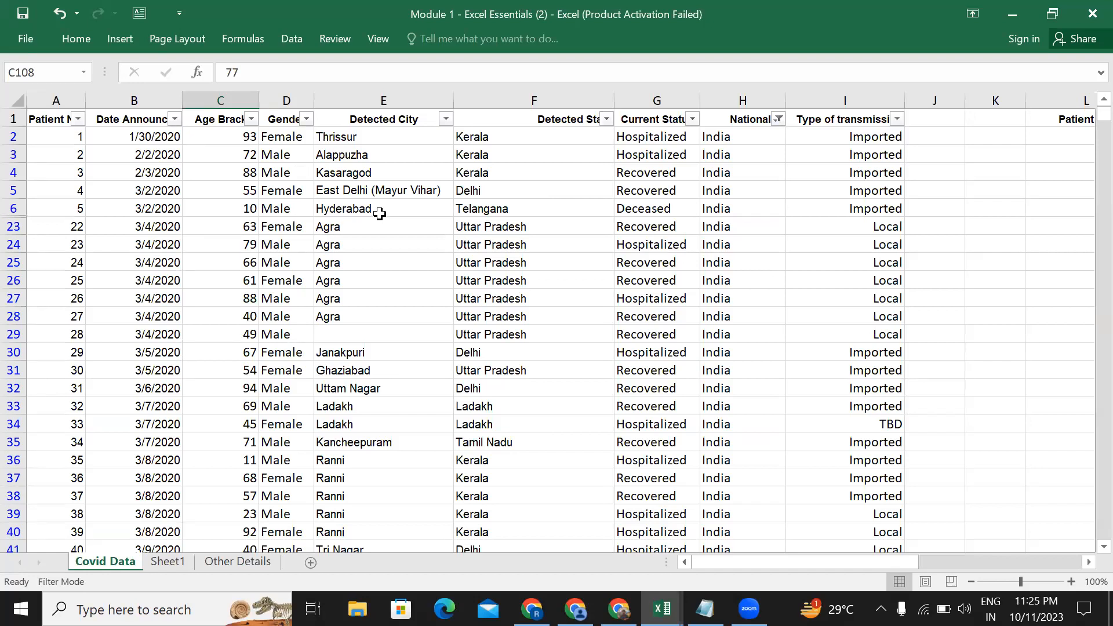
Step: Compare the Patient No., Nationality and Date Announced layout on Sheet1 with the source columns on the Covid Data sheet
{"action": "left_click", "coordinate": [174, 563]}
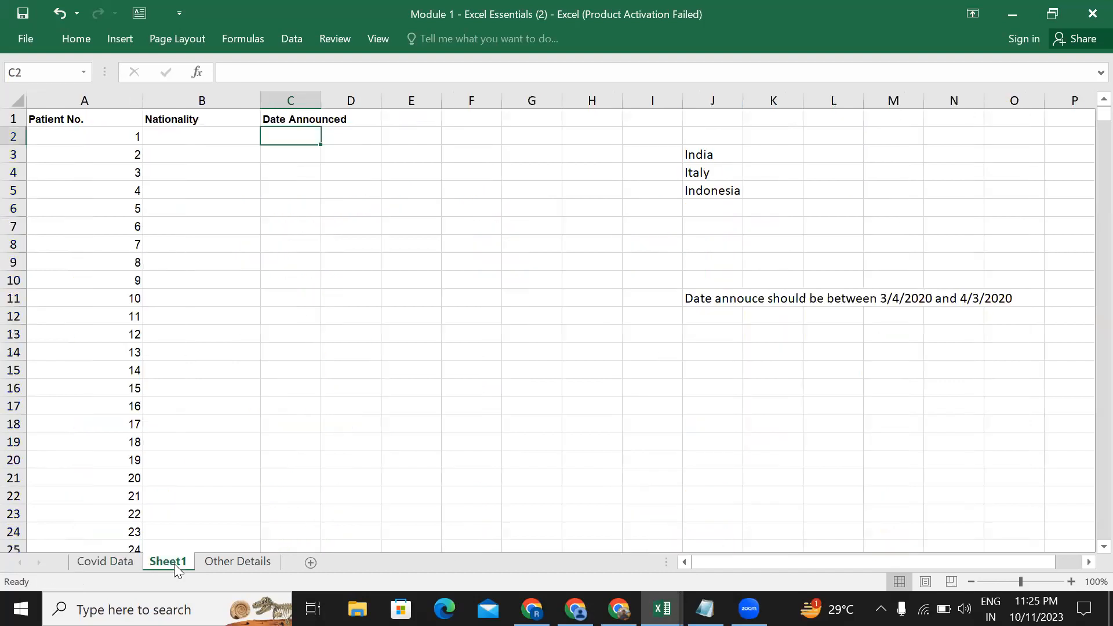
{"action": "left_click", "coordinate": [113, 563]}
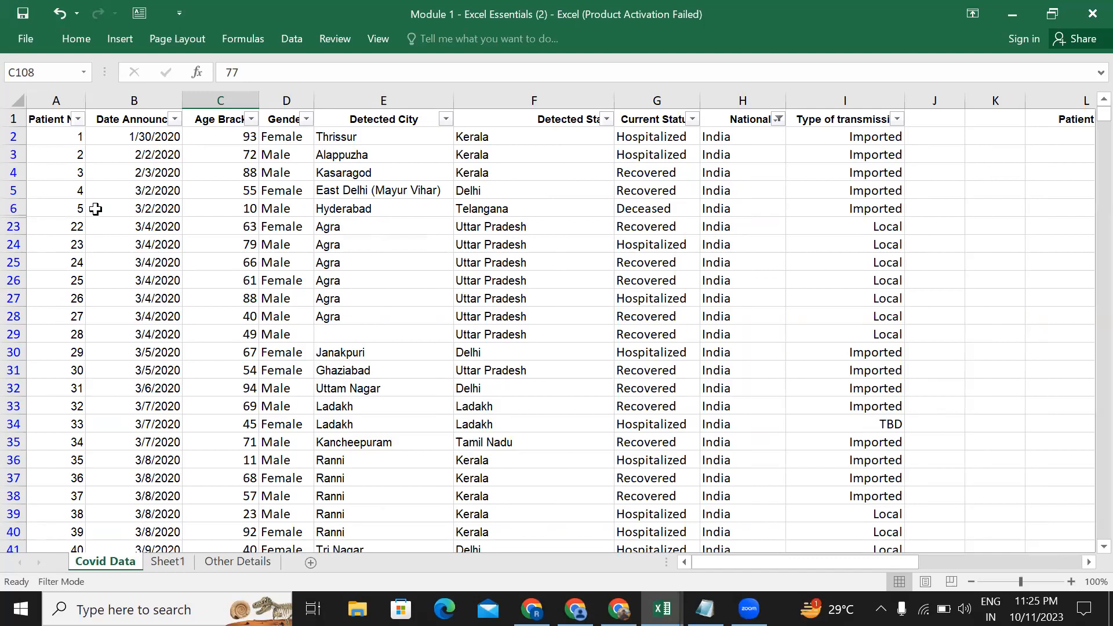
{"action": "left_click", "coordinate": [166, 564]}
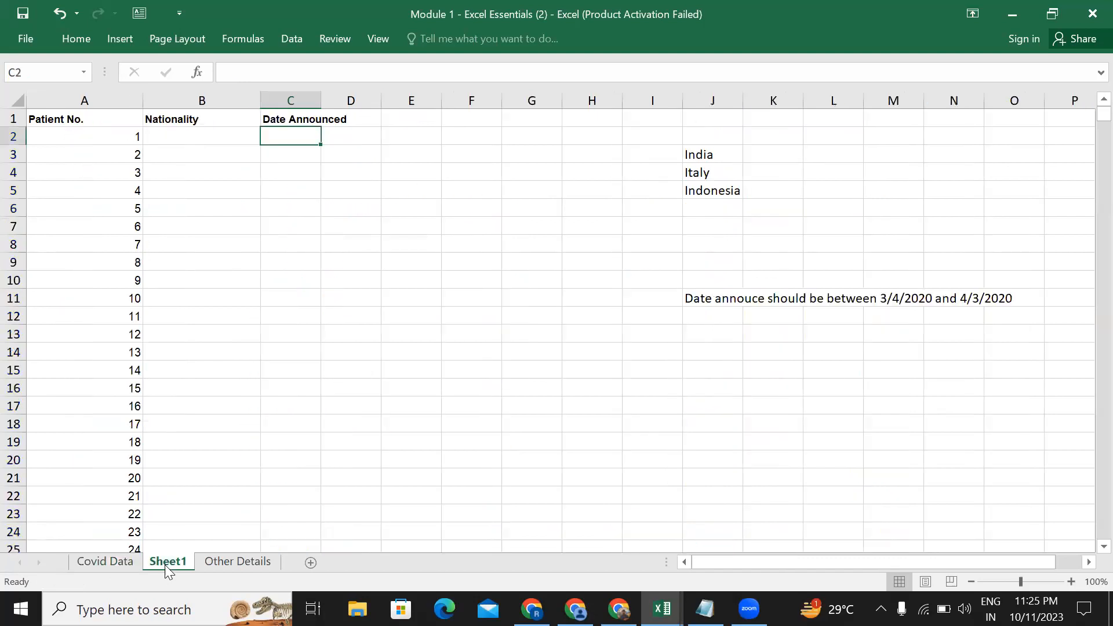
{"action": "left_click", "coordinate": [183, 137]}
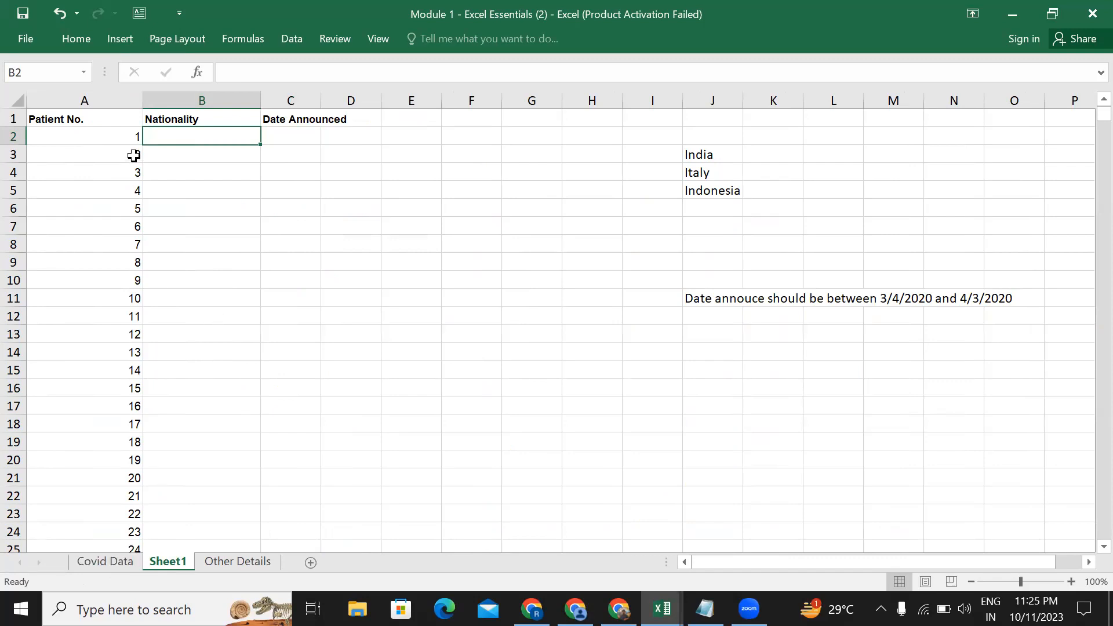
Step: Copy the Patient No. column from the Covid Data sheet into column A of a new worksheet
{"action": "left_click", "coordinate": [103, 561]}
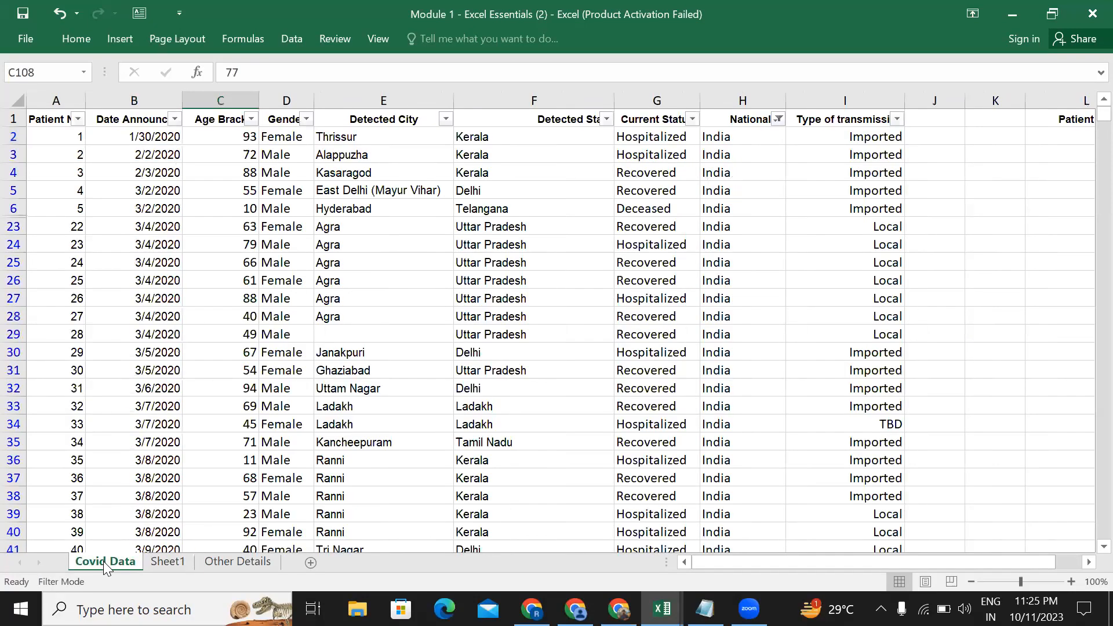
{"action": "left_click", "coordinate": [54, 100]}
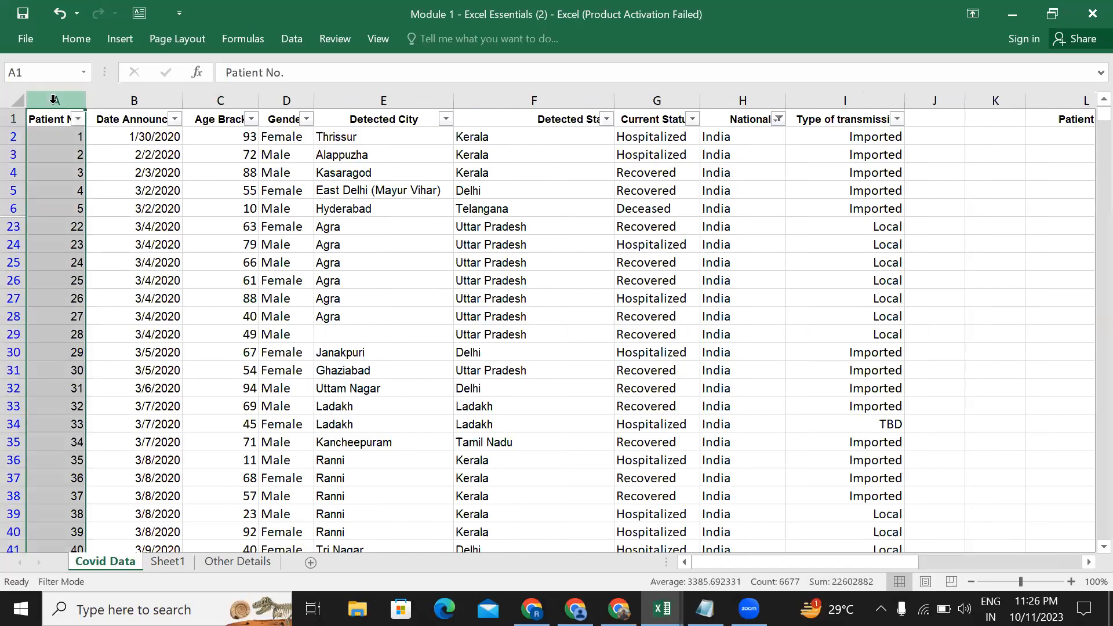
{"action": "key", "text": "ctrl+c"}
{"action": "left_click", "coordinate": [167, 561]}
{"action": "left_click", "coordinate": [311, 562]}
{"action": "left_click", "coordinate": [58, 99]}
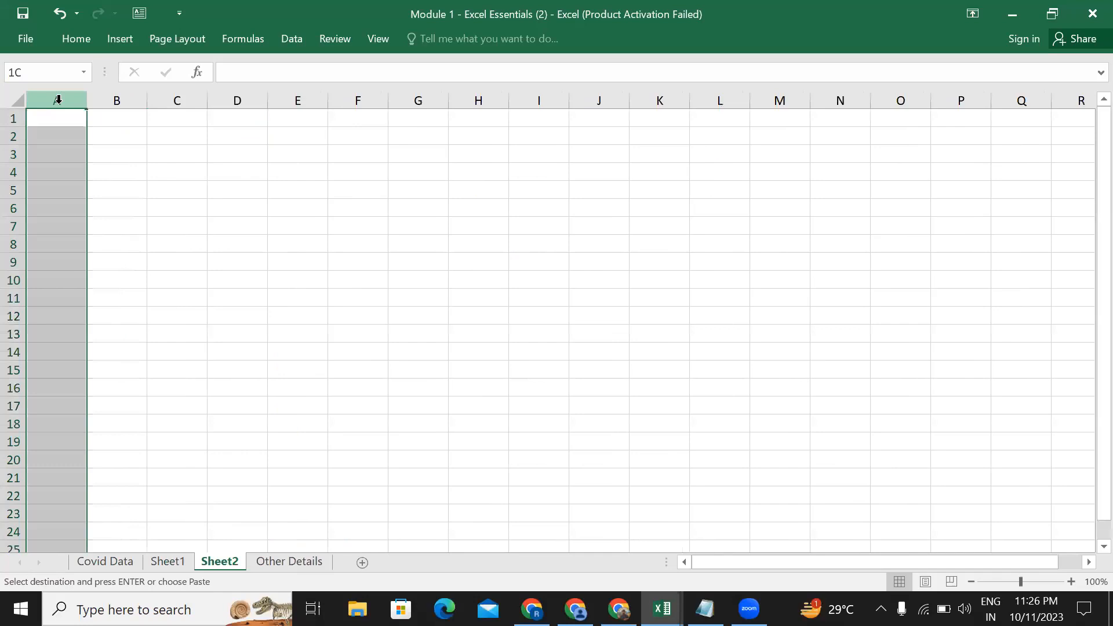
{"action": "key", "text": "ctrl+v"}
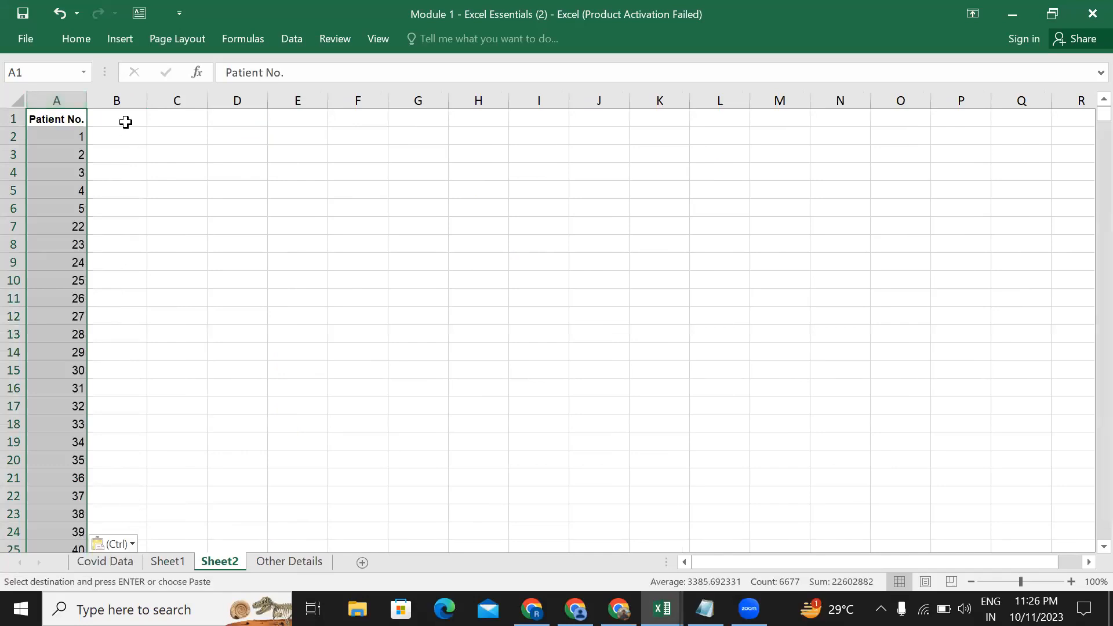
Step: Enter the header Nationality in B1 of Sheet2, widen column B and select B2
{"action": "left_click_drag", "start_coordinate": [147, 102], "coordinate": [146, 102]}
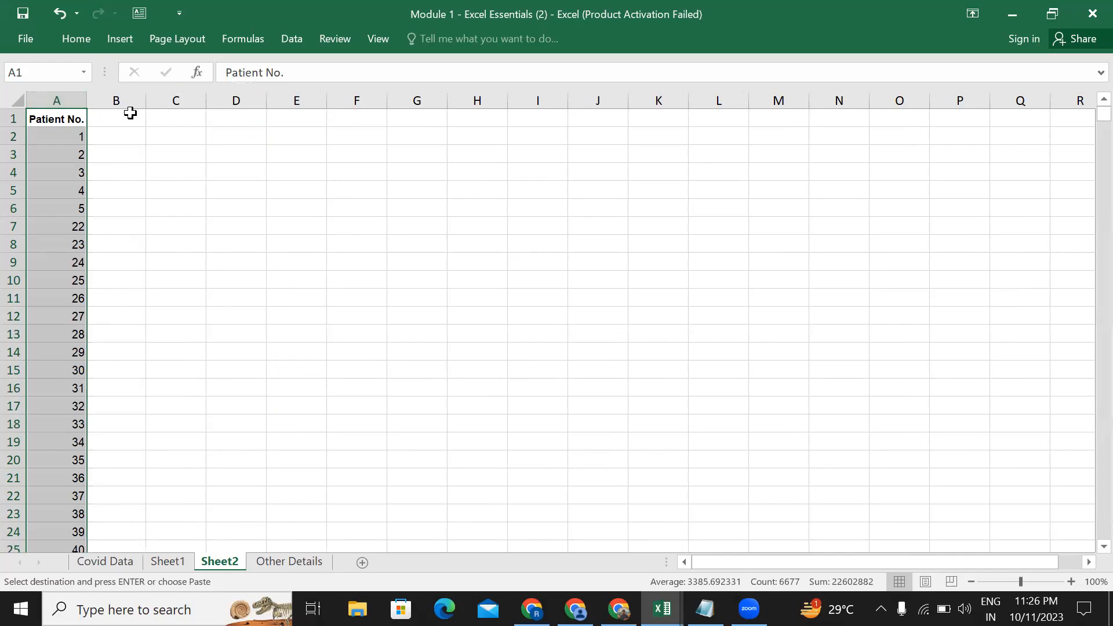
{"action": "left_click", "coordinate": [130, 113]}
{"action": "double_click", "coordinate": [131, 117]}
{"action": "type", "text": "Nationality"}
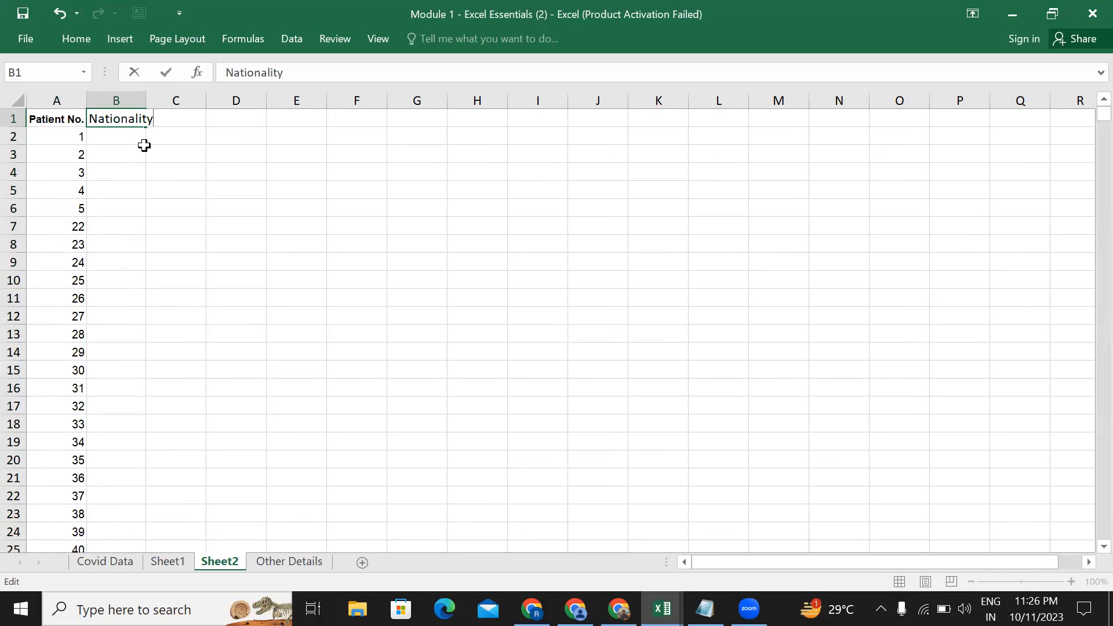
{"action": "left_click", "coordinate": [143, 148]}
{"action": "left_click_drag", "start_coordinate": [145, 102], "coordinate": [217, 105]}
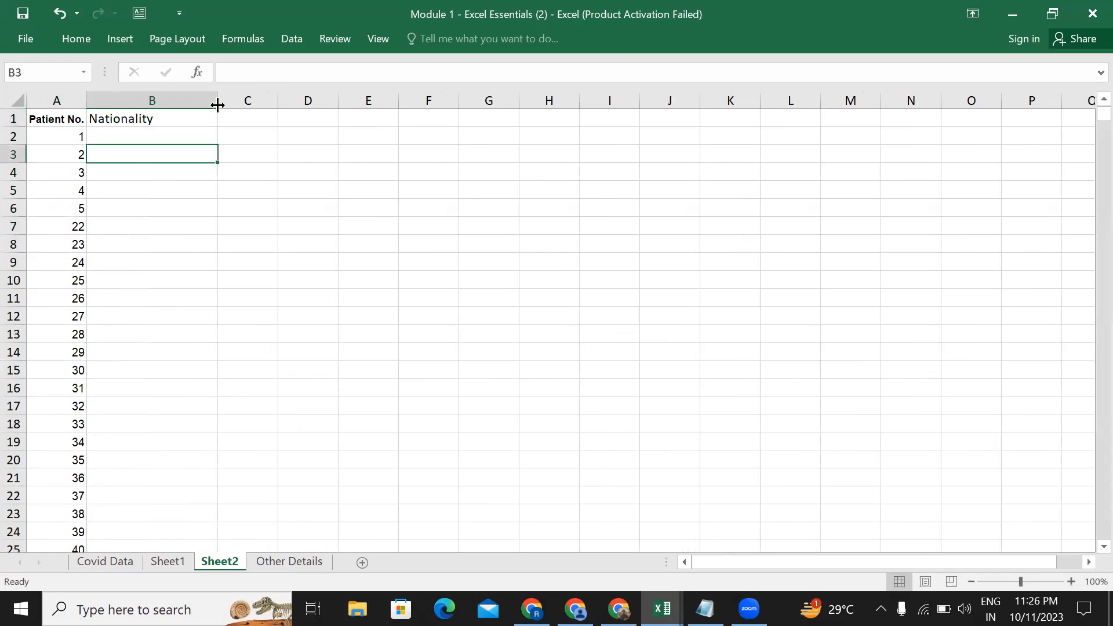
{"action": "left_click", "coordinate": [161, 136]}
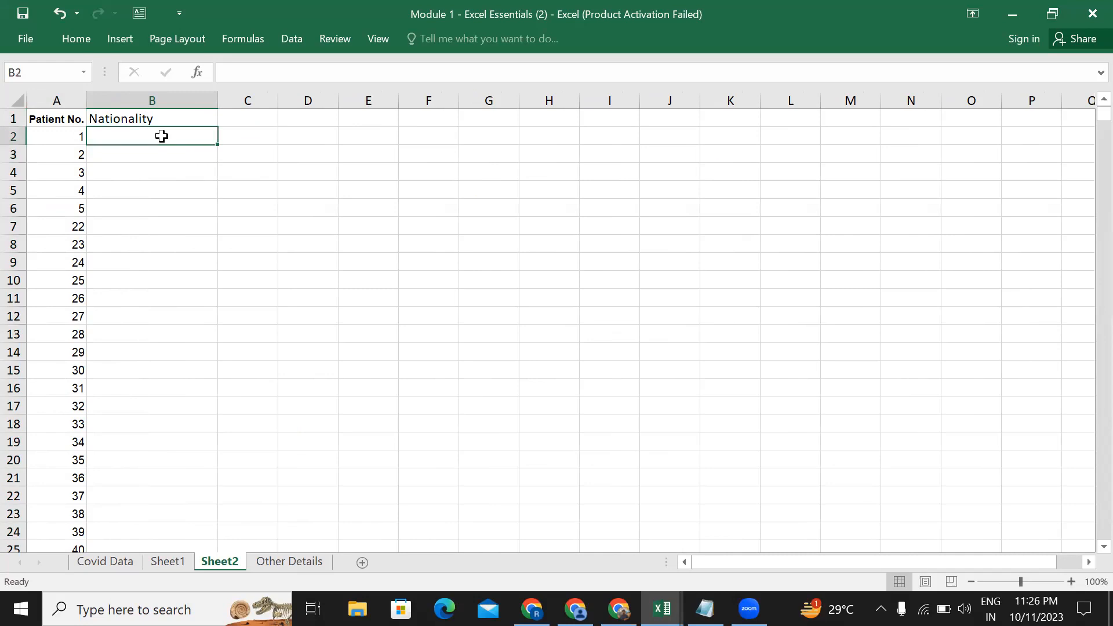
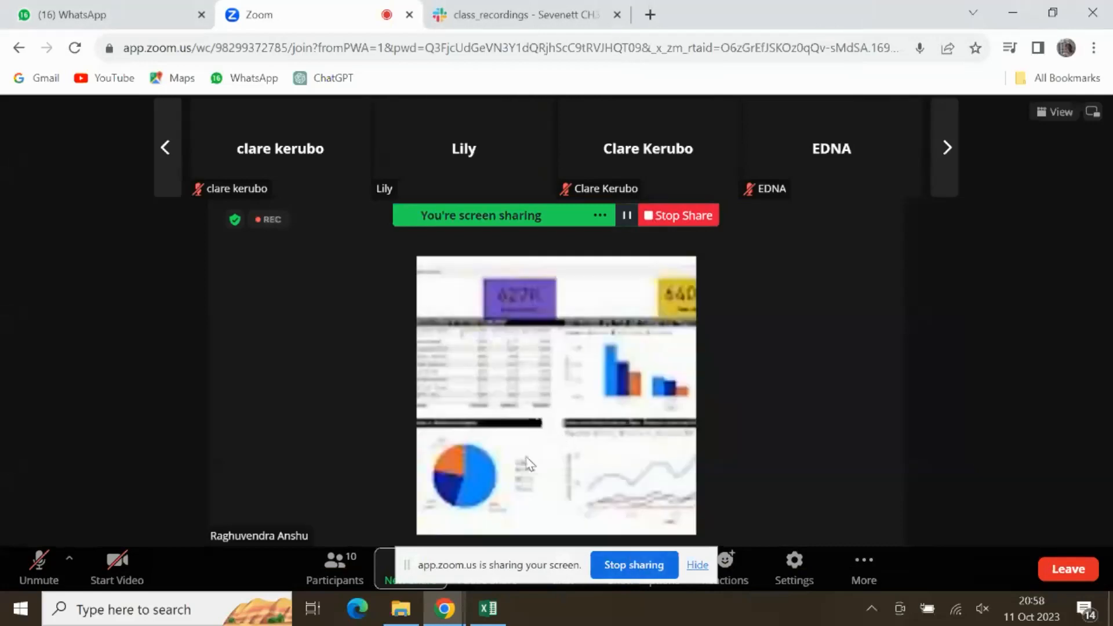
Step: Switch to the Excel workbook Module 1 - Excel Essentials, move the screen-sharing bar out of the way and return to Sheet2
{"action": "left_click", "coordinate": [490, 619]}
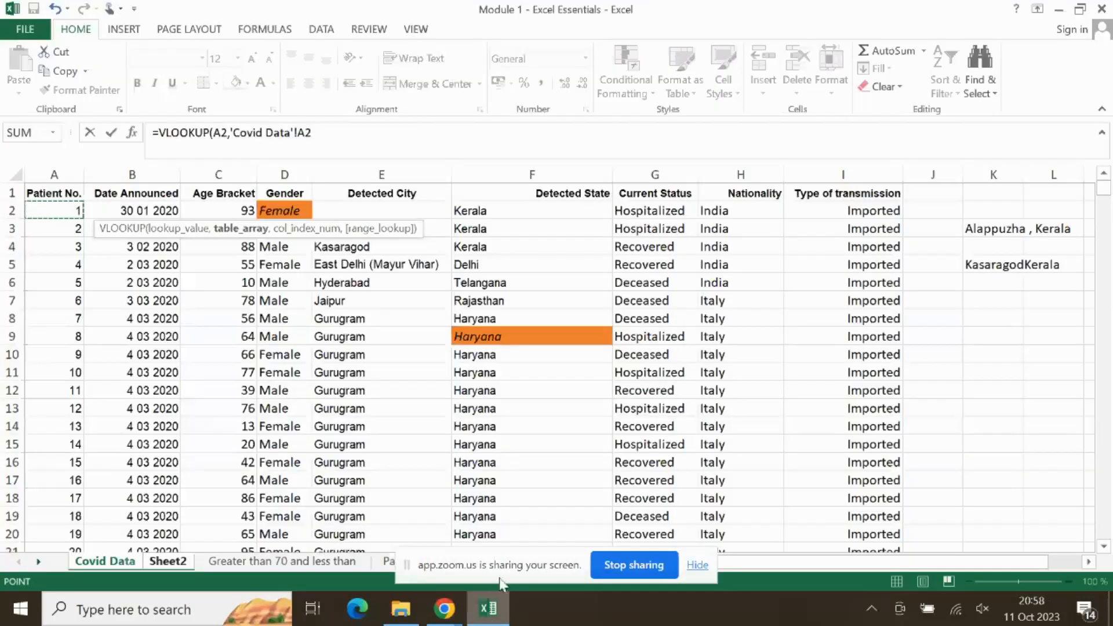
{"action": "left_click", "coordinate": [793, 422]}
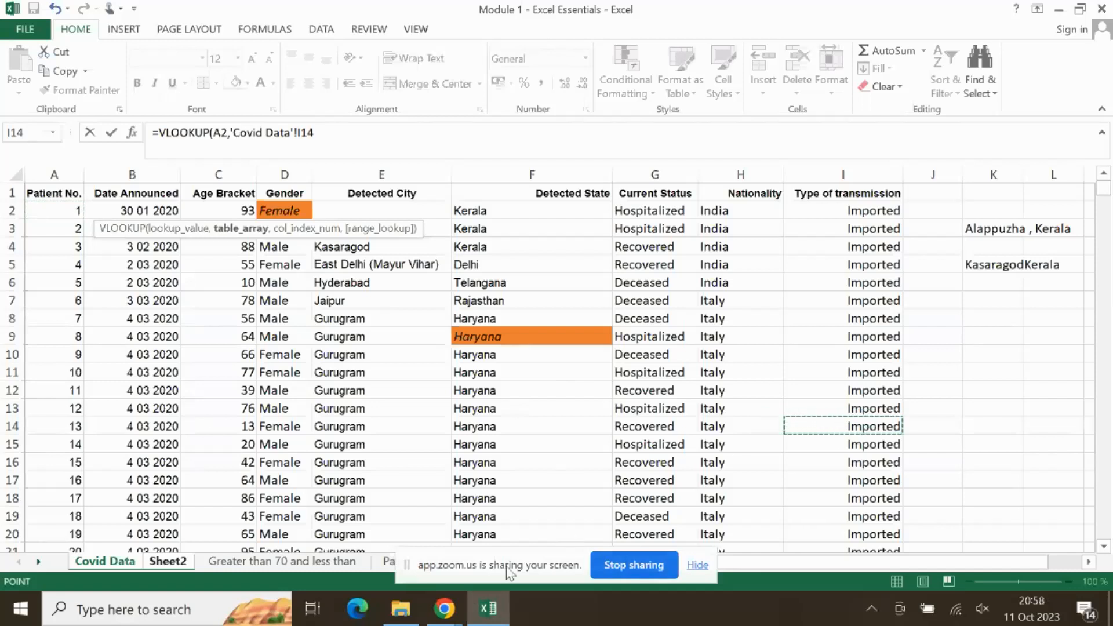
{"action": "left_click_drag", "start_coordinate": [510, 573], "coordinate": [881, 595]}
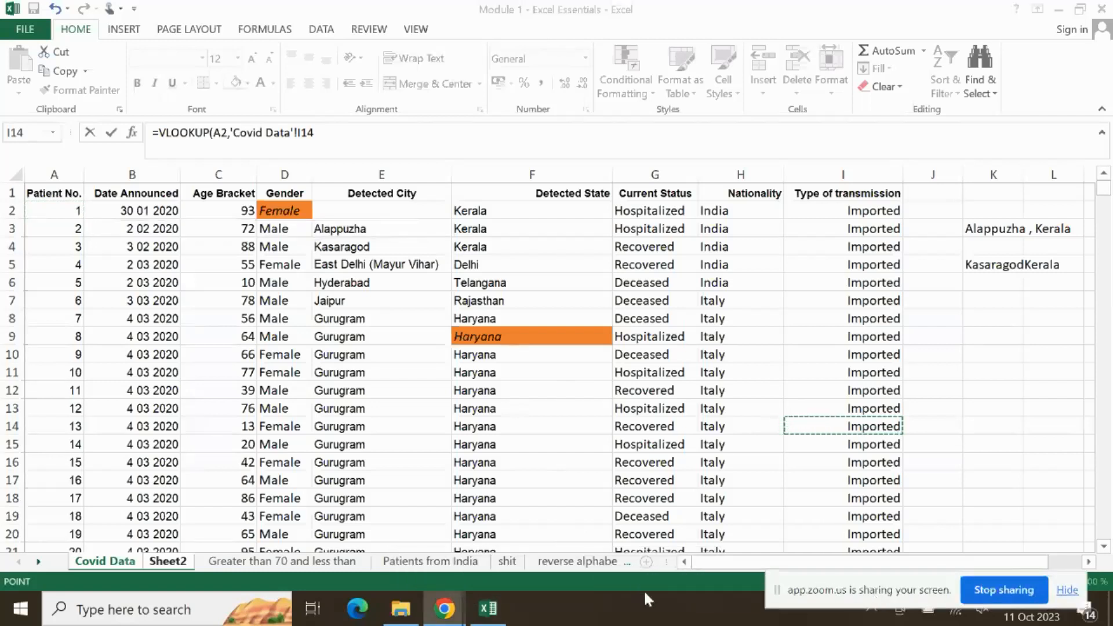
{"action": "left_click", "coordinate": [171, 561]}
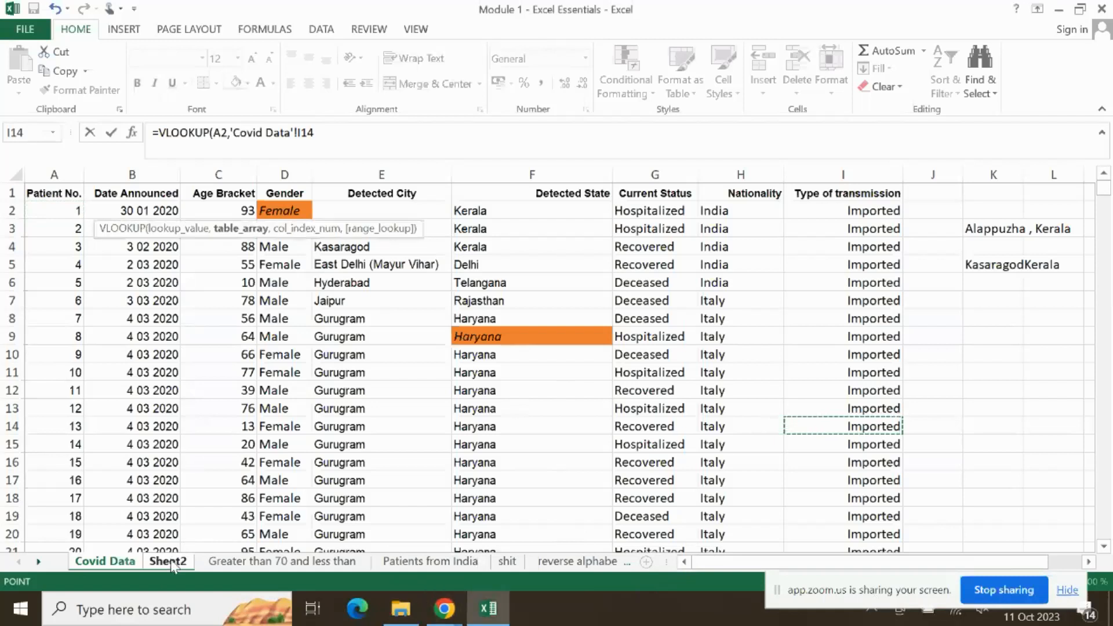
{"action": "left_click", "coordinate": [170, 560]}
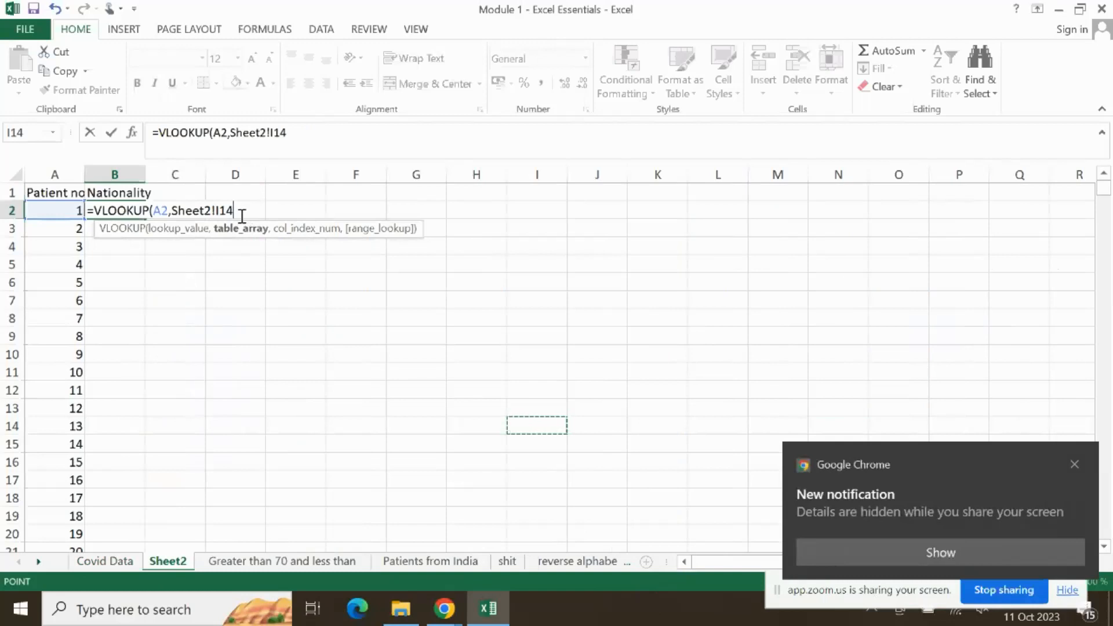
Step: Cut the unfinished formula in B2 back to =VLOOKUP(A2, and point to the Covid Data sheet for the table array
{"action": "key", "text": "BackSpace"}
{"action": "key", "text": "BackSpace"}
{"action": "key", "text": "BackSpace"}
{"action": "key", "text": "BackSpace"}
{"action": "key", "text": "BackSpace"}
{"action": "key", "text": "BackSpace"}
{"action": "key", "text": "BackSpace"}
{"action": "key", "text": "BackSpace"}
{"action": "key", "text": "BackSpace"}
{"action": "key", "text": "BackSpace"}
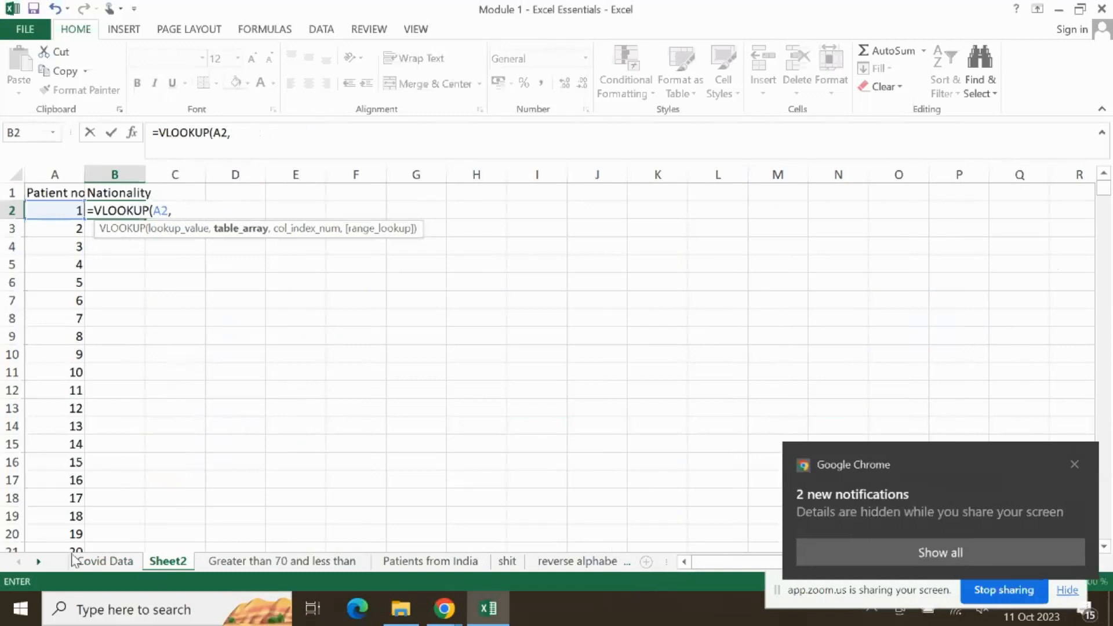
{"action": "left_click", "coordinate": [120, 562]}
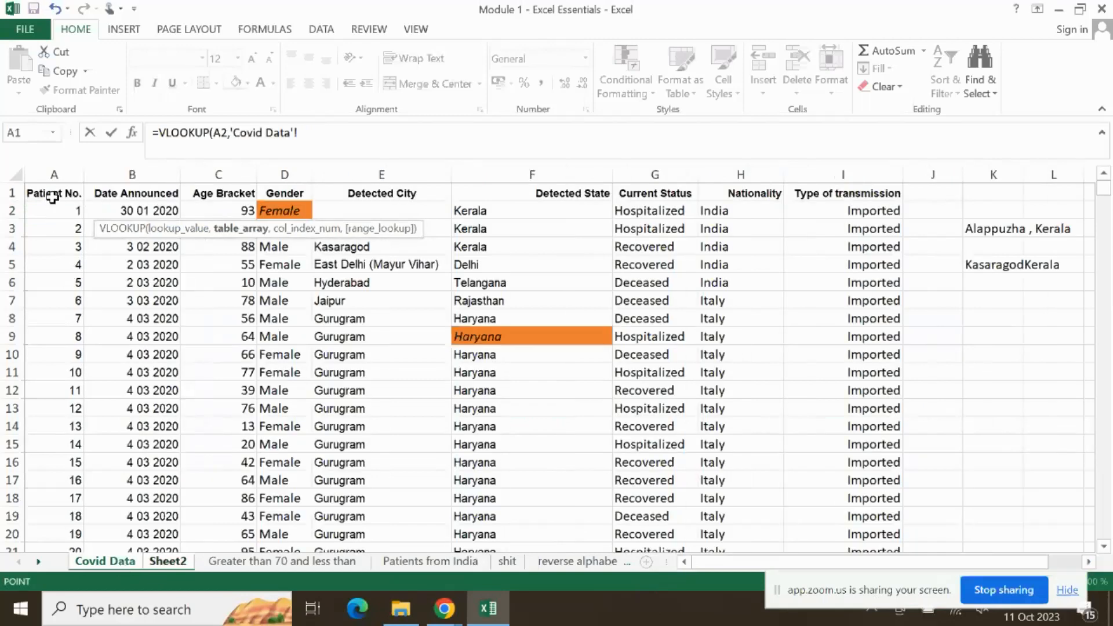
Step: Try to set the table array on Covid Data from A1 across to column H, extending the range row by row to H93
{"action": "left_click_drag", "start_coordinate": [52, 198], "coordinate": [746, 326]}
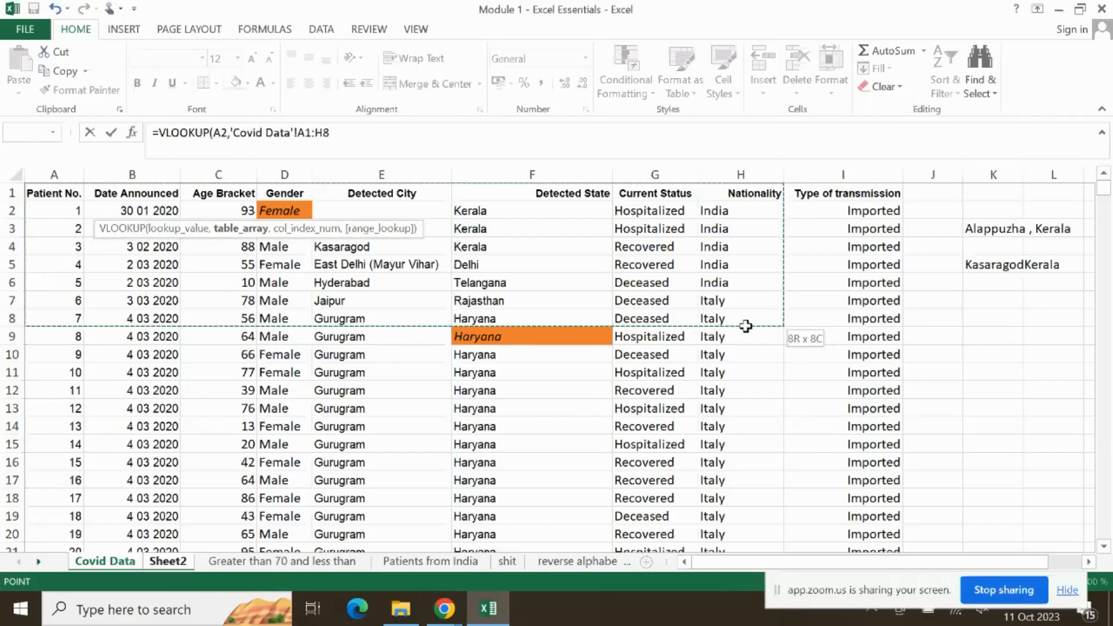
{"action": "left_click_drag", "start_coordinate": [745, 326], "coordinate": [745, 326]}
{"action": "key", "text": "shift+Down"}
{"action": "key", "text": "shift+Down"}
{"action": "key", "text": "shift+Down"}
{"action": "key", "text": "shift+Down"}
{"action": "key", "text": "shift+Down"}
{"action": "key", "text": "shift+Down"}
{"action": "key", "text": "shift+Down"}
{"action": "key", "text": "shift+Down"}
{"action": "key", "text": "shift+Down"}
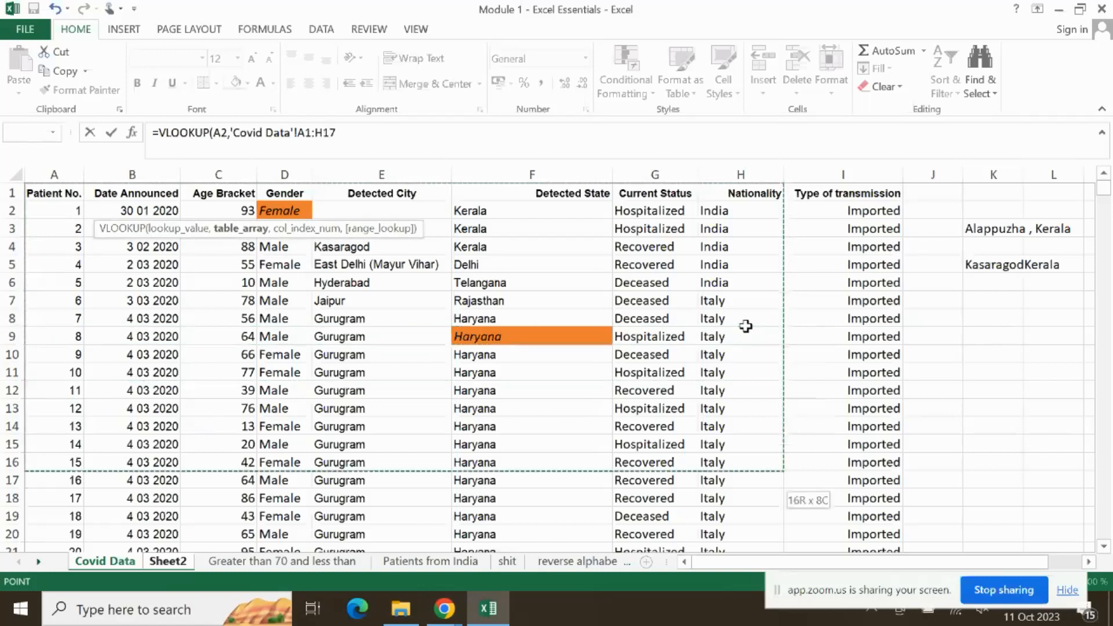
{"action": "key", "text": "shift+Down"}
{"action": "key", "text": "shift+Down"}
{"action": "key", "text": "shift+Down"}
{"action": "key", "text": "shift+Down"}
{"action": "key", "text": "shift+Down"}
{"action": "key", "text": "shift+Down"}
{"action": "key", "text": "shift+Down"}
{"action": "key", "text": "shift+Down"}
{"action": "key", "text": "shift+Down"}
{"action": "key", "text": "shift+Down"}
{"action": "key", "text": "shift+Down"}
{"action": "key", "text": "shift+Down"}
{"action": "key", "text": "shift+Down"}
{"action": "key", "text": "shift+Down"}
{"action": "key", "text": "shift+Down"}
{"action": "key", "text": "shift+Down"}
{"action": "key", "text": "shift+Down"}
{"action": "key", "text": "shift+Down"}
{"action": "key", "text": "shift+Down"}
{"action": "key", "text": "shift+Down"}
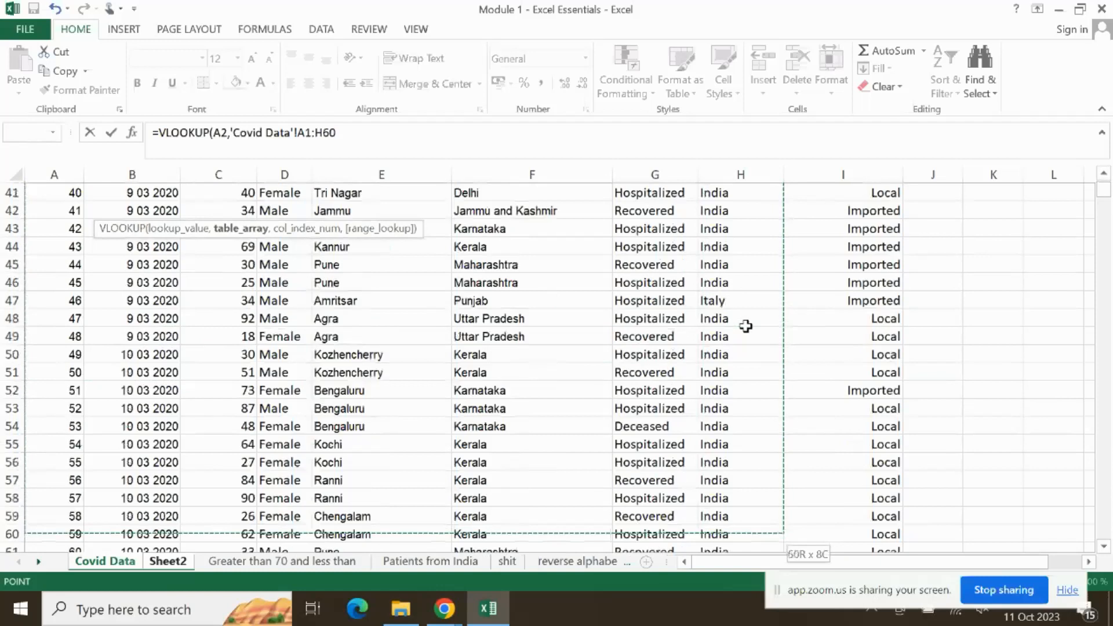
{"action": "key", "text": "shift+Down"}
{"action": "key", "text": "shift+Down"}
{"action": "key", "text": "shift+Down"}
{"action": "key", "text": "shift+Down"}
{"action": "key", "text": "shift+Down"}
{"action": "key", "text": "shift+Down"}
{"action": "key", "text": "shift+Down"}
{"action": "key", "text": "shift+Down"}
{"action": "key", "text": "shift+Down"}
{"action": "key", "text": "shift+Down"}
{"action": "key", "text": "shift+Down"}
{"action": "key", "text": "shift+Down"}
{"action": "key", "text": "shift+Down"}
{"action": "key", "text": "shift+Down"}
{"action": "key", "text": "shift+Down"}
{"action": "key", "text": "shift+Down"}
{"action": "key", "text": "shift+Down"}
{"action": "key", "text": "shift+Down"}
{"action": "key", "text": "shift+Down"}
{"action": "key", "text": "shift+Down"}
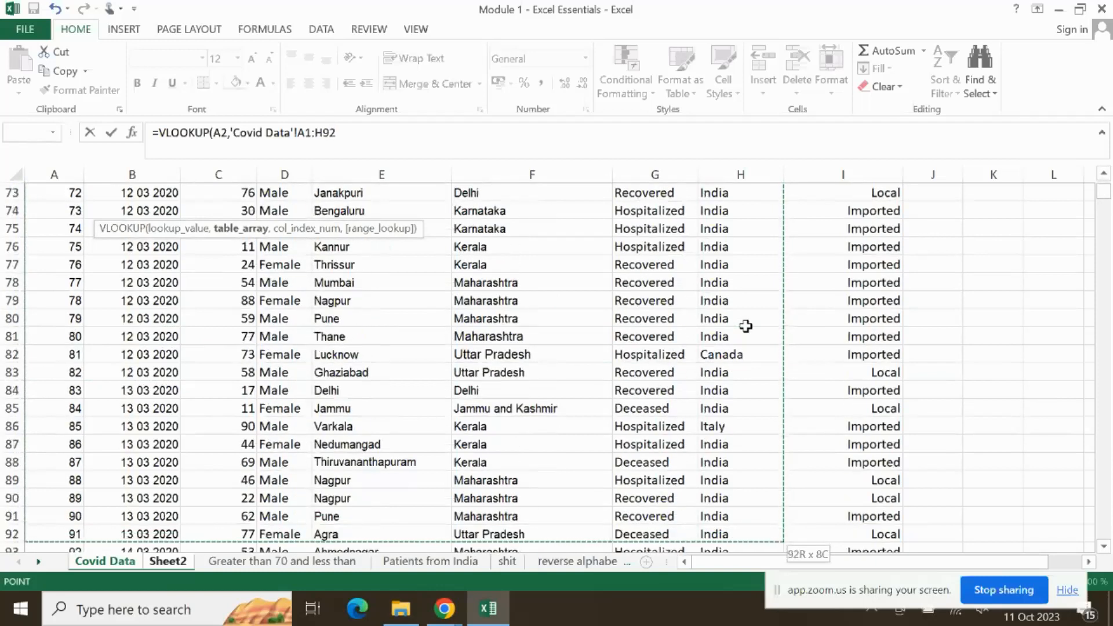
{"action": "key", "text": "shift+Down"}
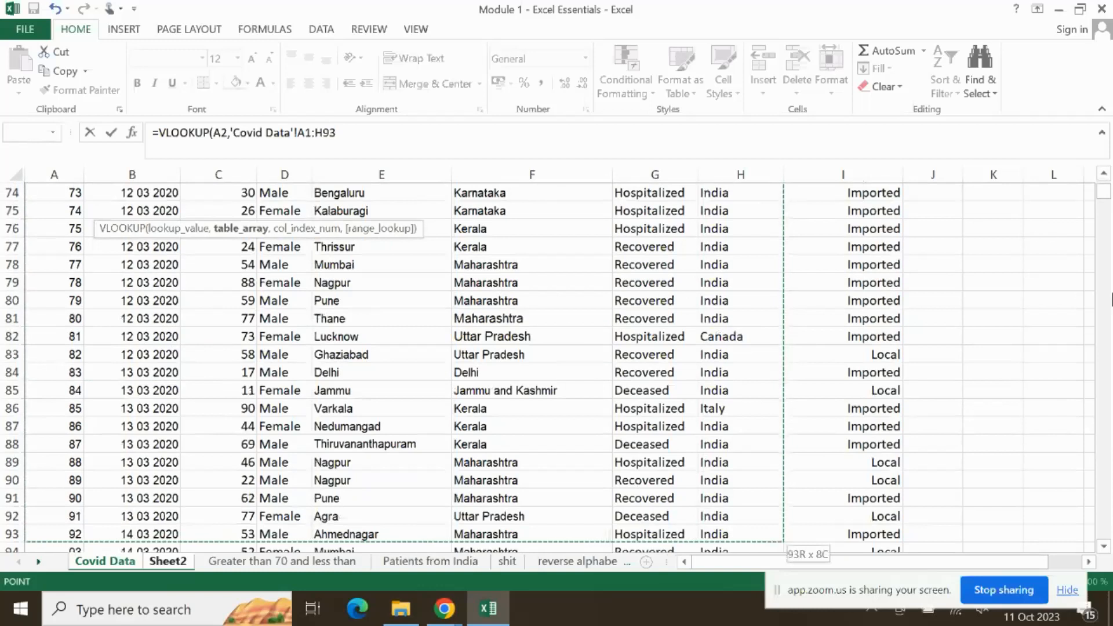
{"action": "left_click_drag", "start_coordinate": [1105, 201], "coordinate": [1104, 181]}
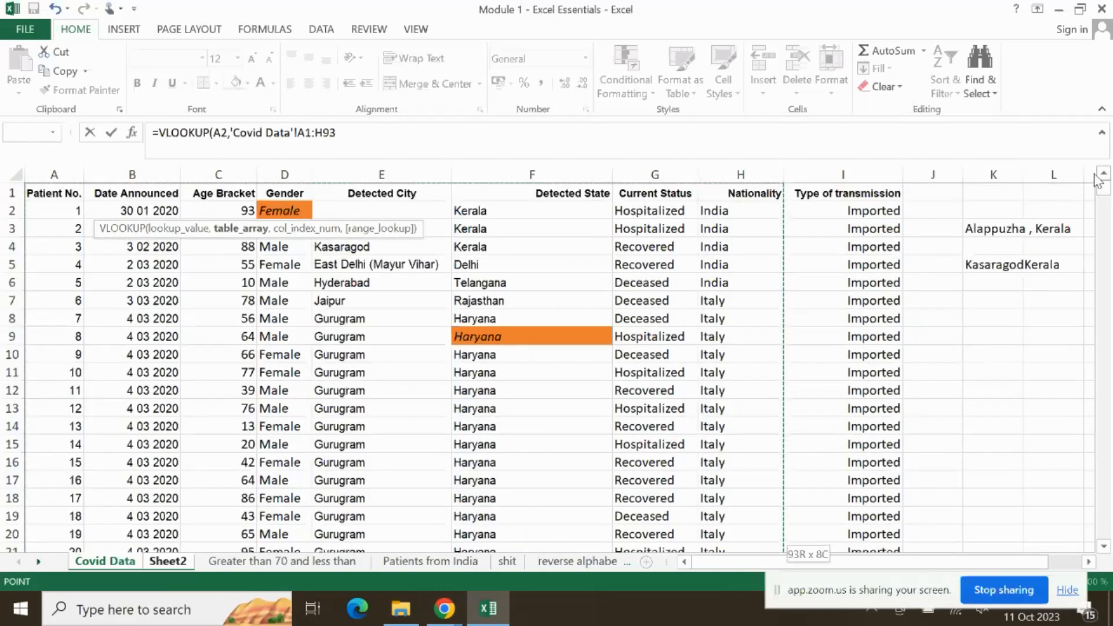
{"action": "left_click", "coordinate": [51, 199]}
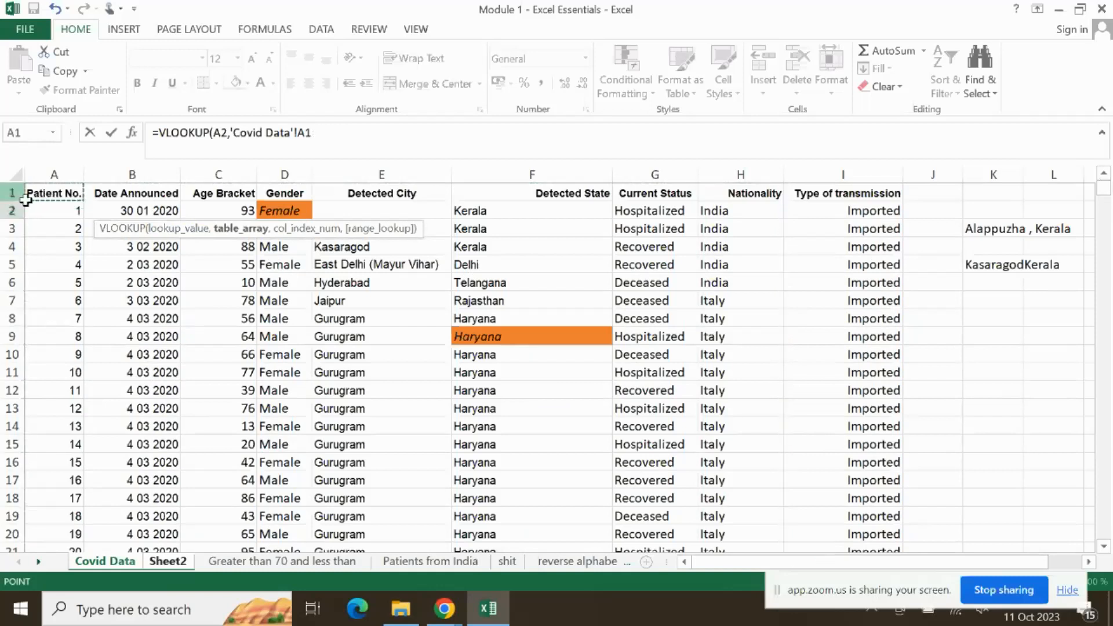
{"action": "left_click", "coordinate": [50, 246]}
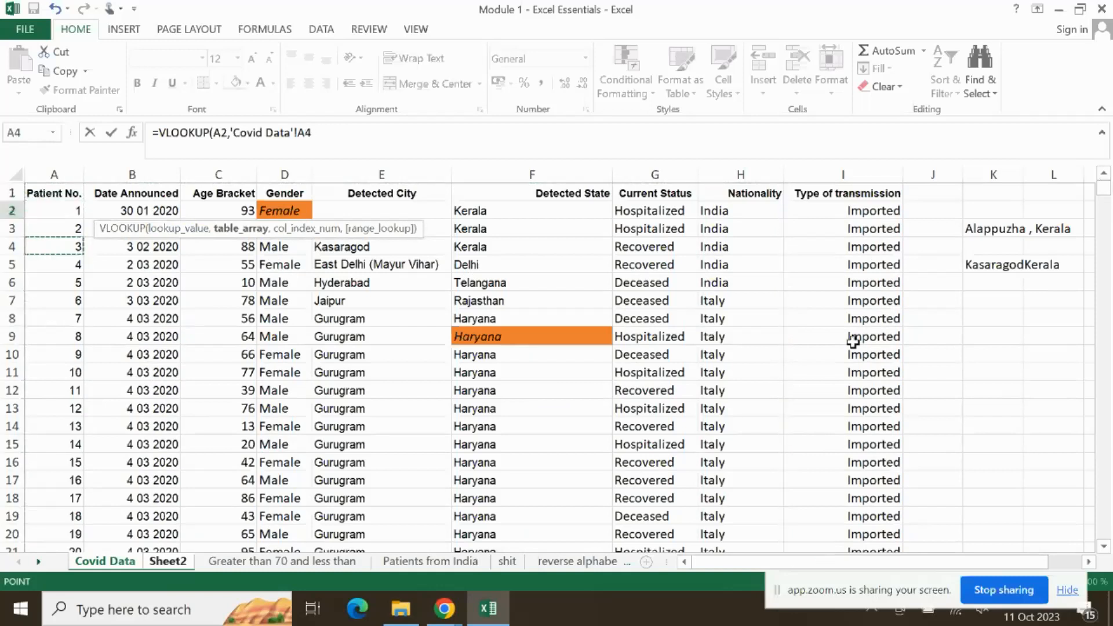
{"action": "left_click", "coordinate": [1001, 407]}
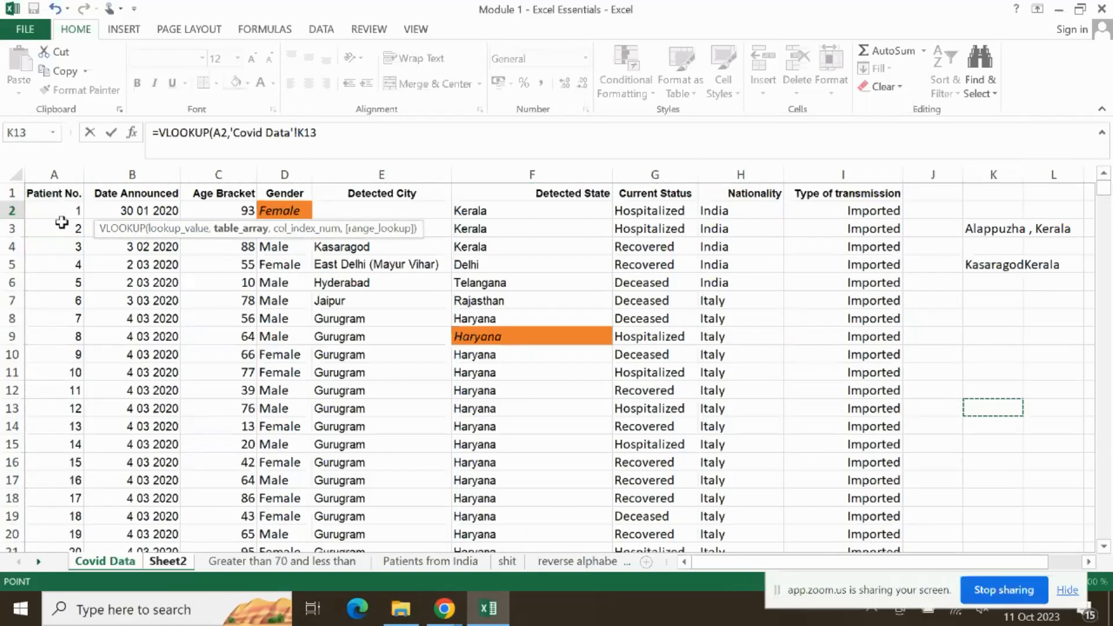
Step: Set the VLOOKUP table array to 'Covid Data'!A1:H6726 and add the comma that starts the next argument
{"action": "left_click", "coordinate": [30, 193]}
{"action": "left_click_drag", "start_coordinate": [59, 201], "coordinate": [776, 206]}
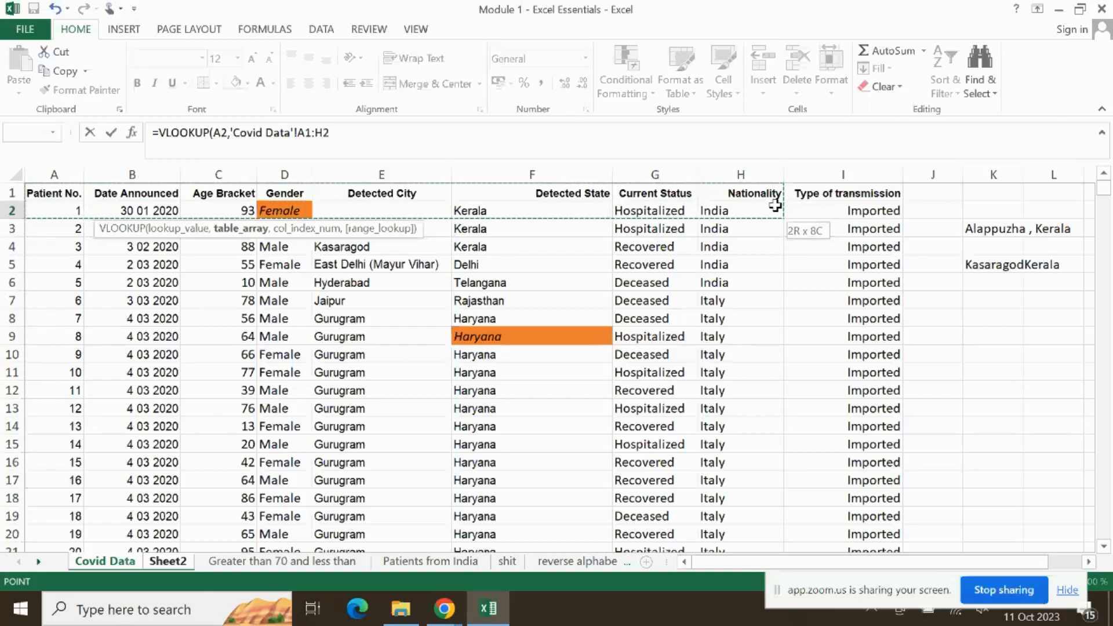
{"action": "left_click_drag", "start_coordinate": [776, 205], "coordinate": [775, 206]}
{"action": "key", "text": "ctrl+shift+Down"}
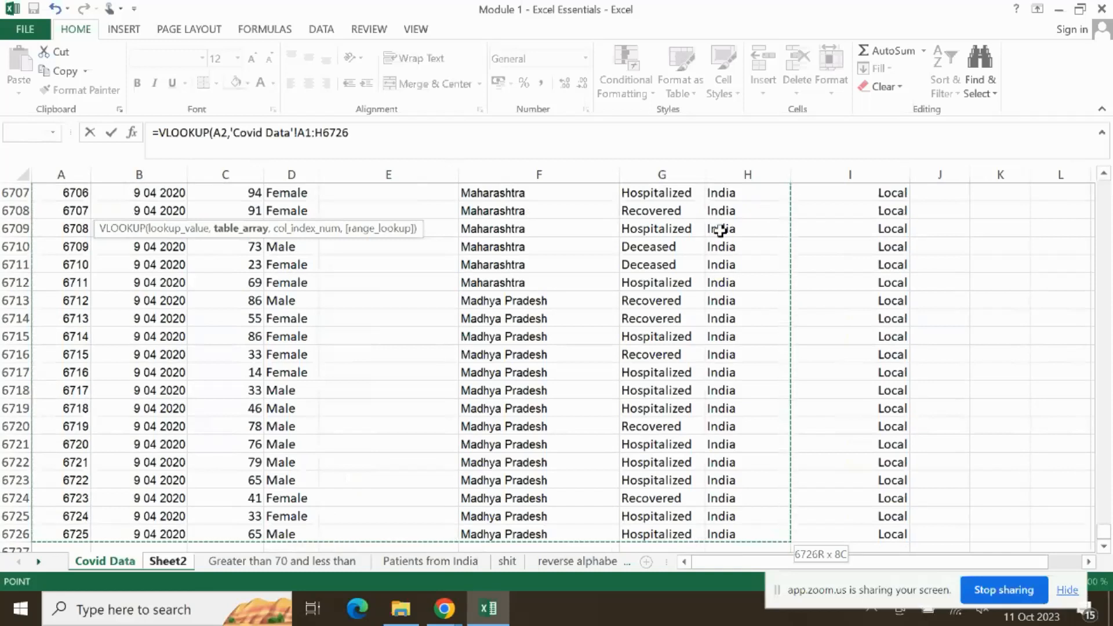
{"action": "left_click", "coordinate": [353, 133]}
{"action": "type", "text": ","}
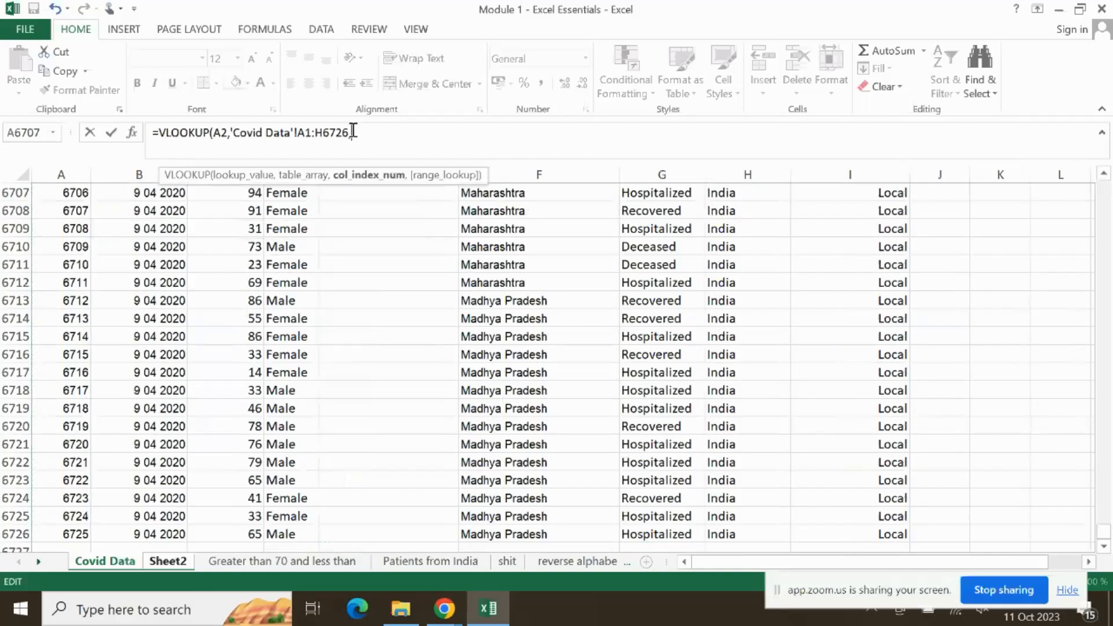
Step: Complete the VLOOKUP formula with column index 8 for Nationality and 0 for an exact match, and enter it in B2
{"action": "scroll", "coordinate": [548, 365], "scroll_direction": "up", "scroll_amount": 20}
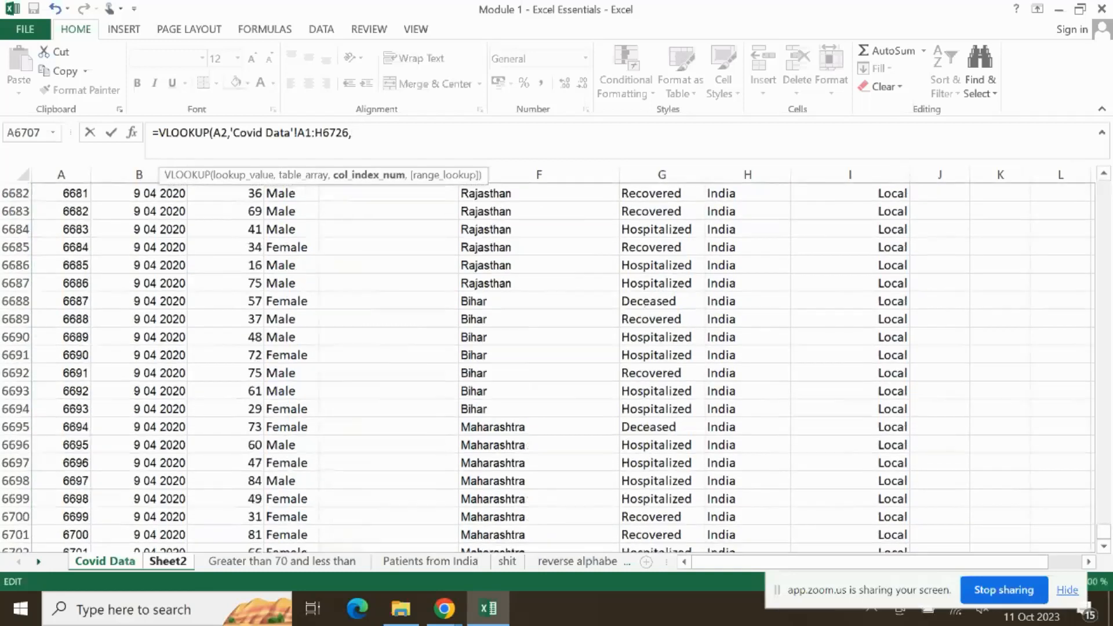
{"action": "scroll", "coordinate": [548, 365], "scroll_direction": "up", "scroll_amount": 20}
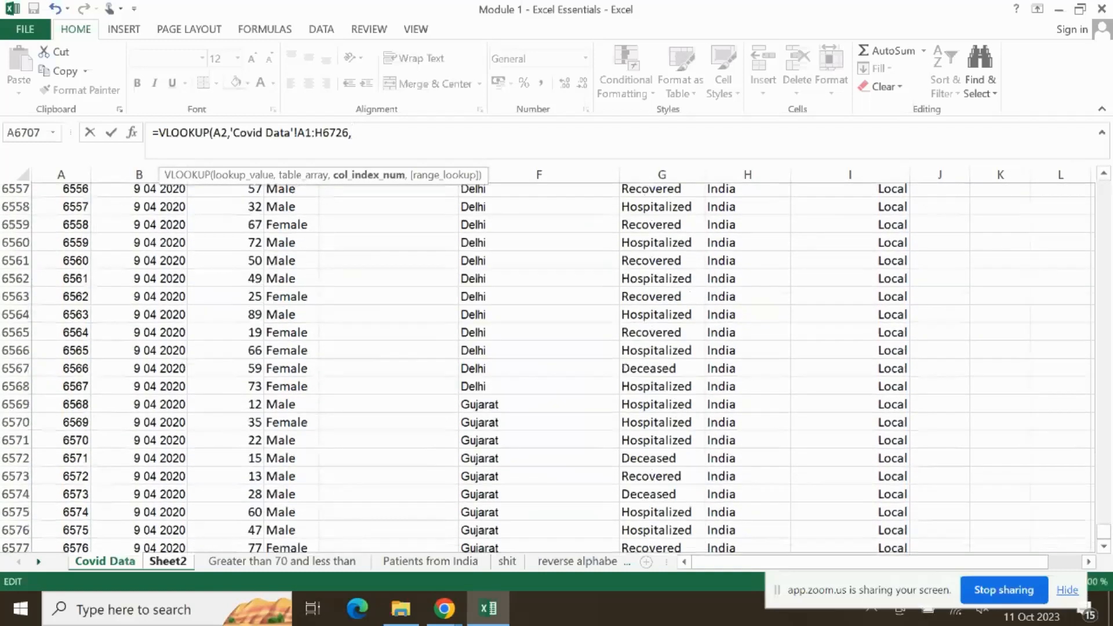
{"action": "scroll", "coordinate": [266, 225], "scroll_direction": "up", "scroll_amount": 20}
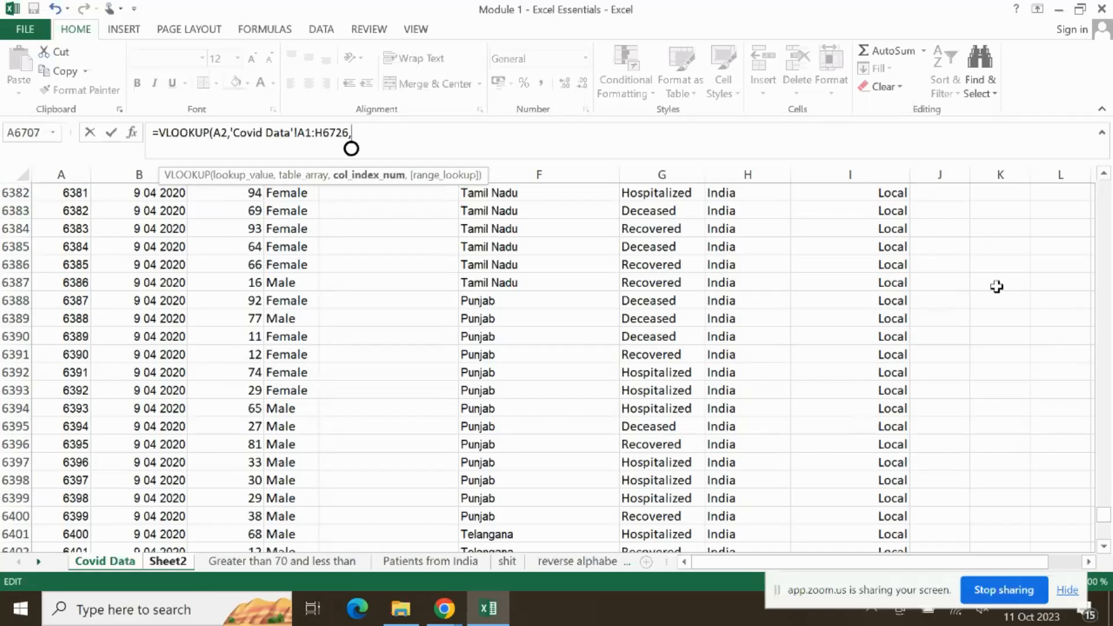
{"action": "scroll", "coordinate": [1102, 444], "scroll_direction": "up", "scroll_amount": 7}
{"action": "left_click_drag", "start_coordinate": [1103, 514], "coordinate": [1104, 187]}
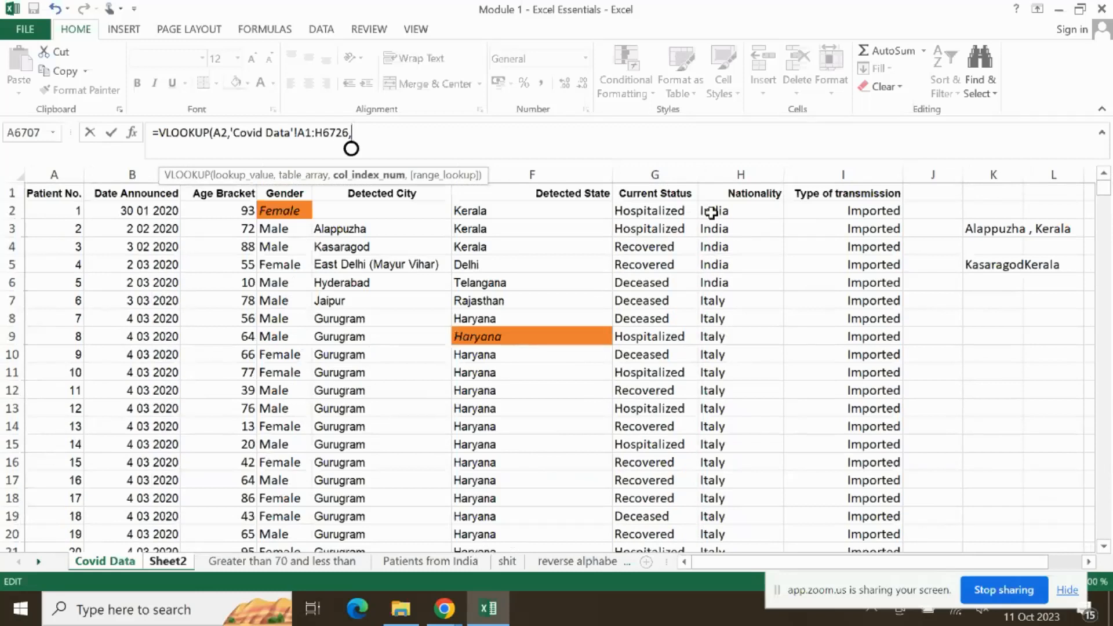
{"action": "type", "text": "8,"}
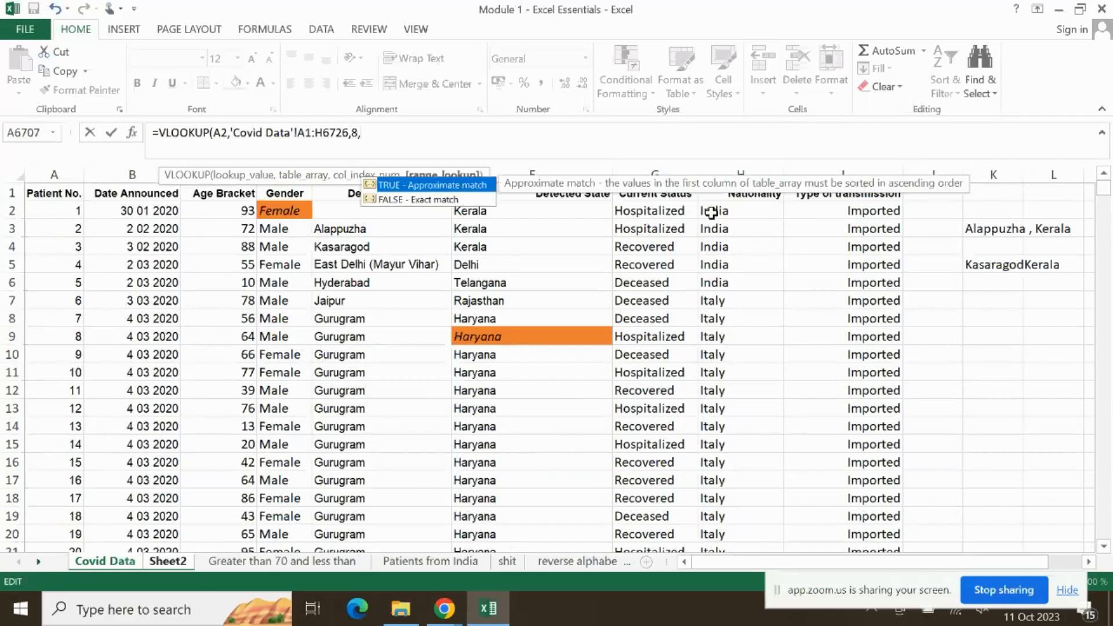
{"action": "type", "text": "0)"}
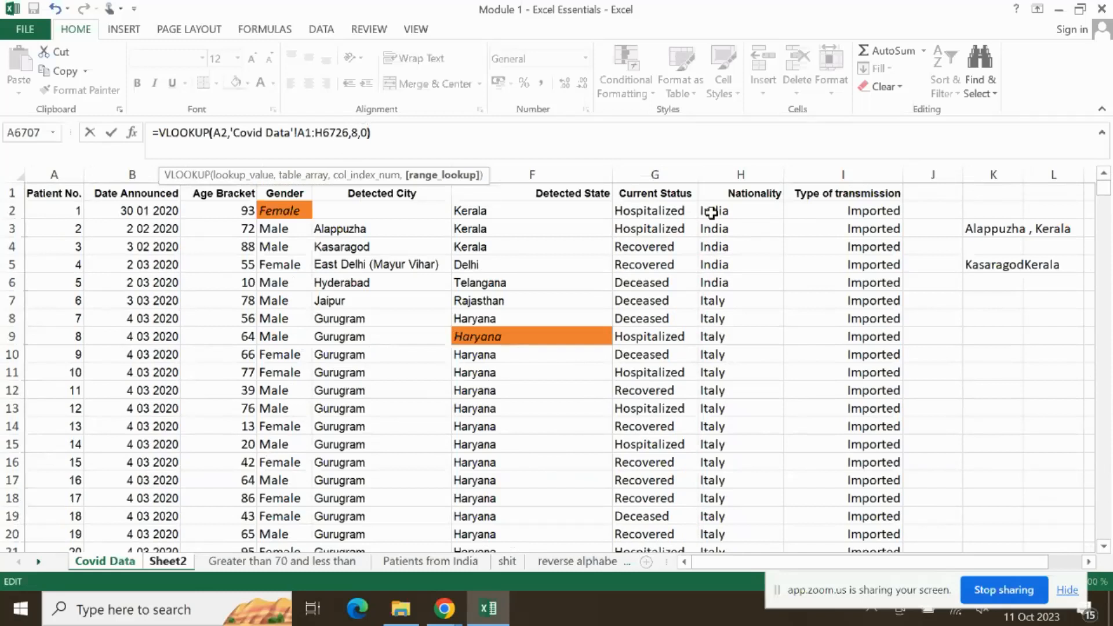
{"action": "key", "text": "Return"}
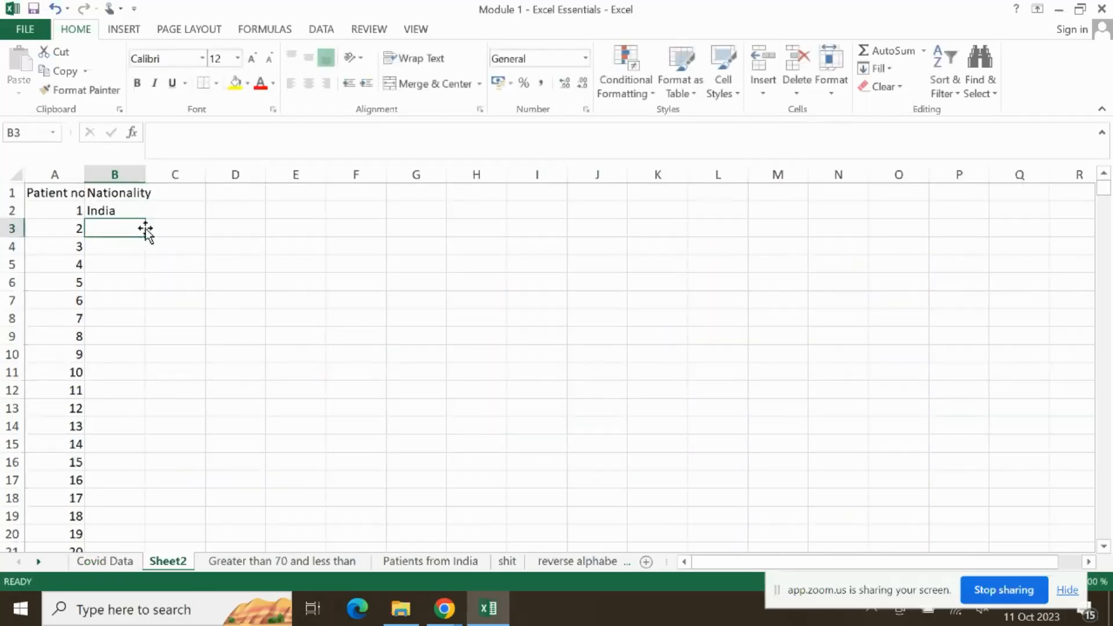
Step: Fill the VLOOKUP formula from B2 down the Nationality column for all patient numbers on Sheet2
{"action": "left_click", "coordinate": [129, 212]}
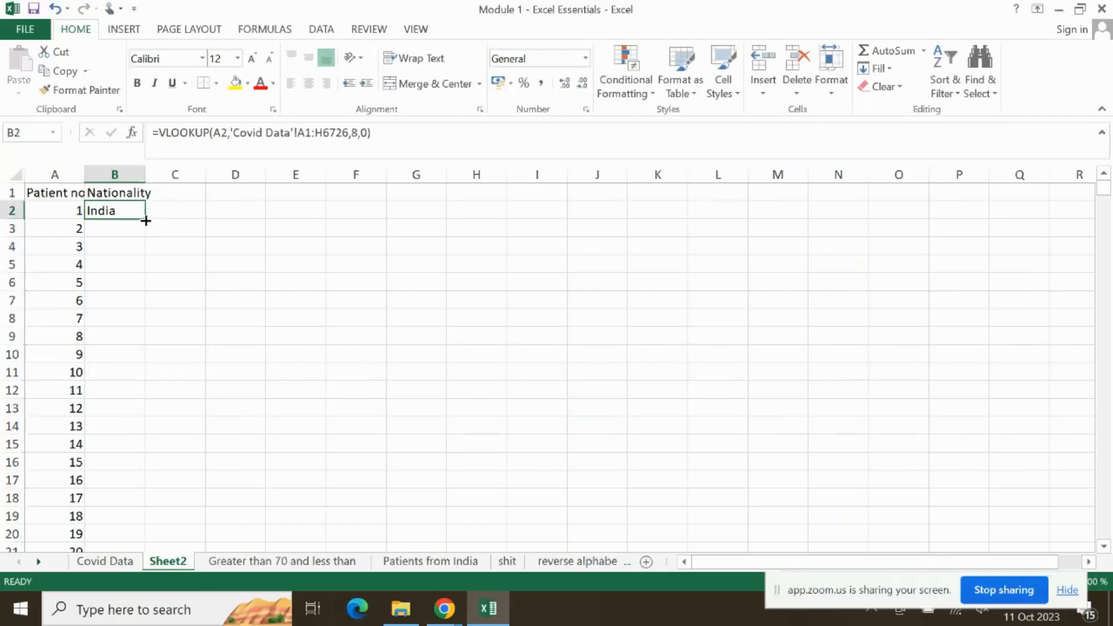
{"action": "double_click", "coordinate": [144, 219]}
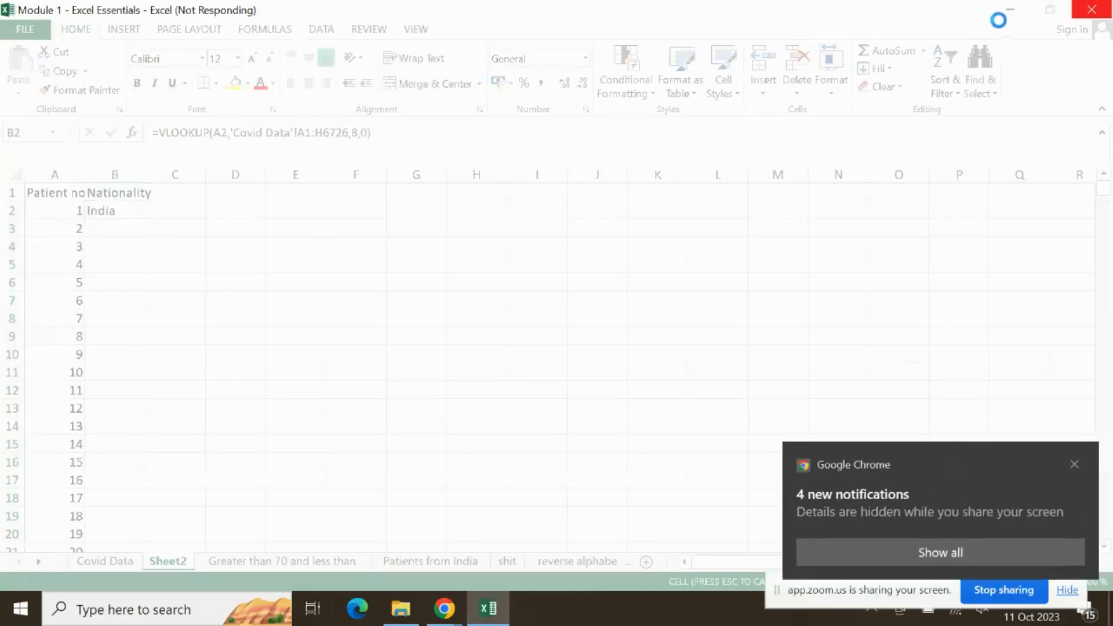
Step: Minimise the Excel window to get back to the Zoom meeting and stop sharing the screen
{"action": "left_click", "coordinate": [1017, 11]}
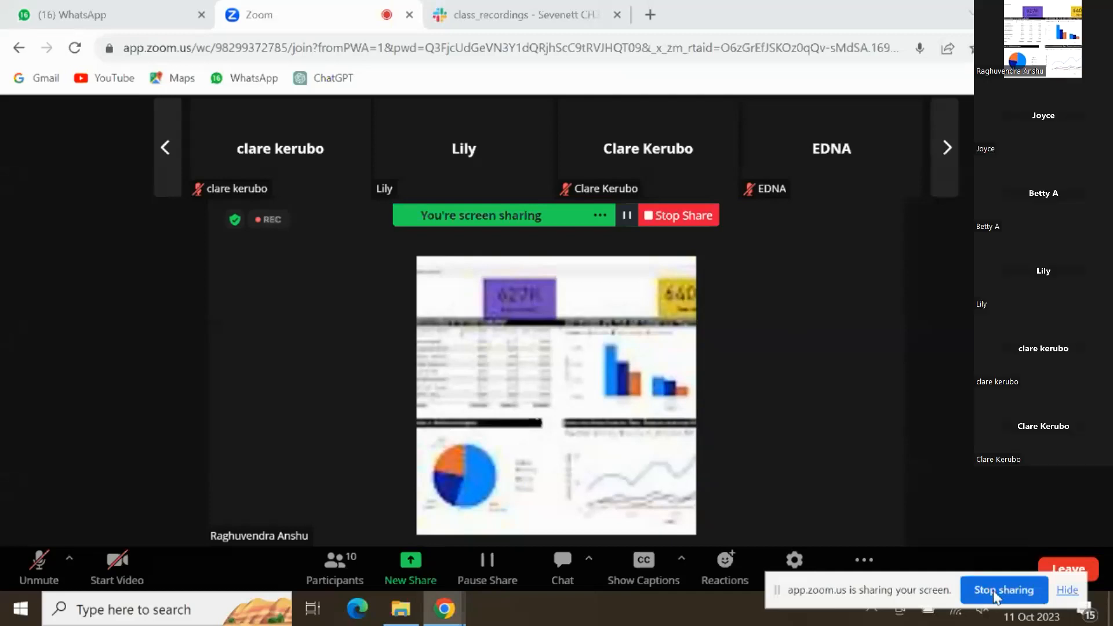
{"action": "left_click", "coordinate": [995, 590]}
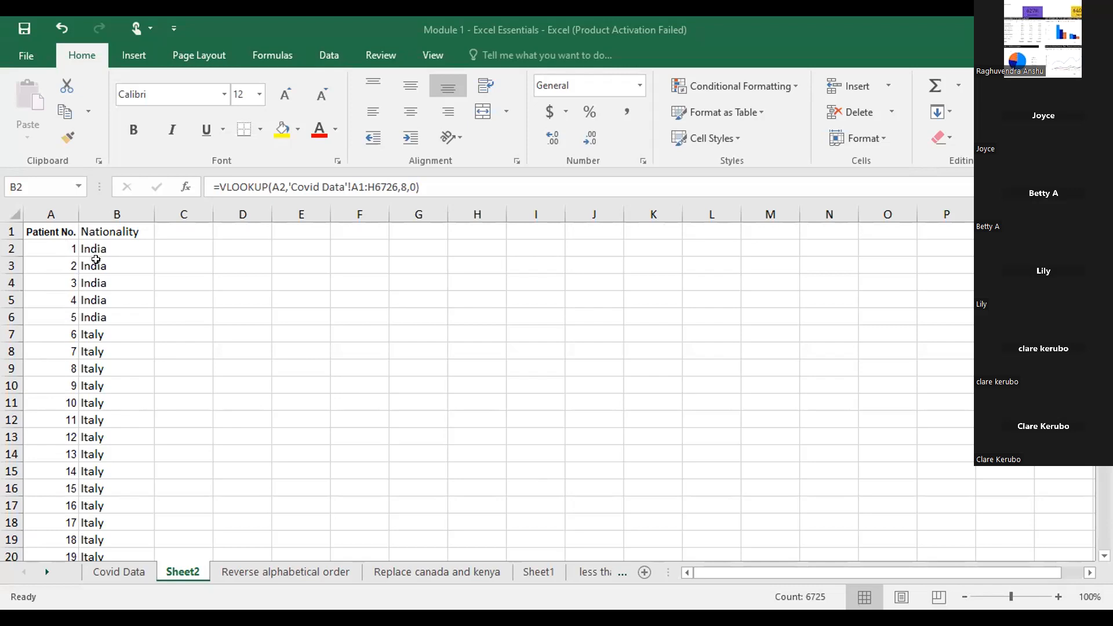
Step: Examine the VLOOKUP formulas behind the Nationality results in B3 and B2 of Sheet2 and in B2 of Sheet4
{"action": "left_click", "coordinate": [98, 261]}
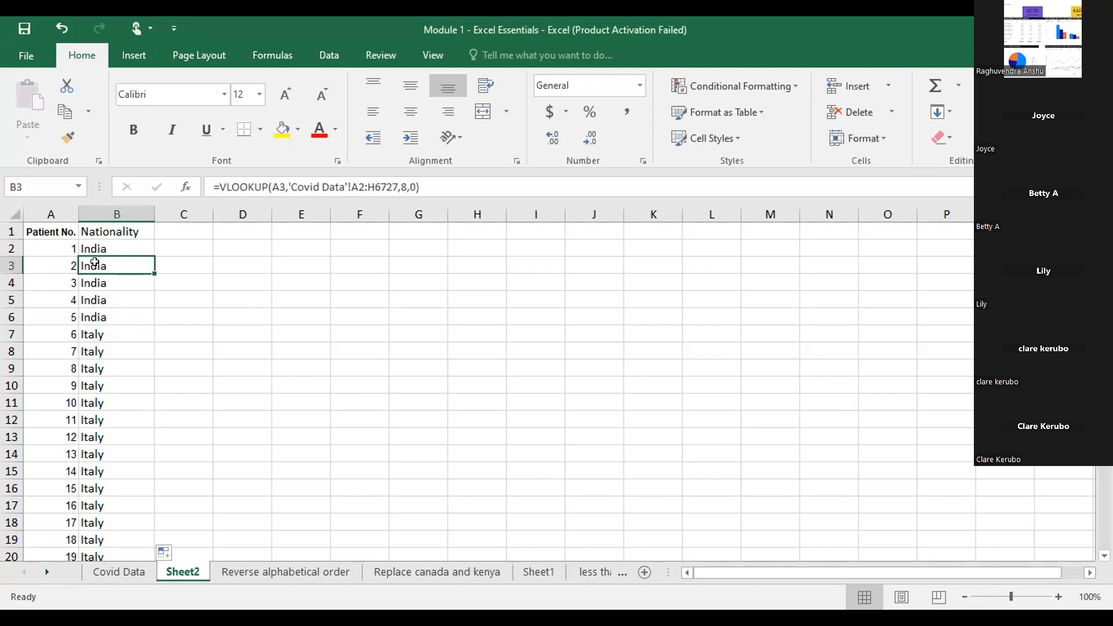
{"action": "left_click", "coordinate": [109, 244]}
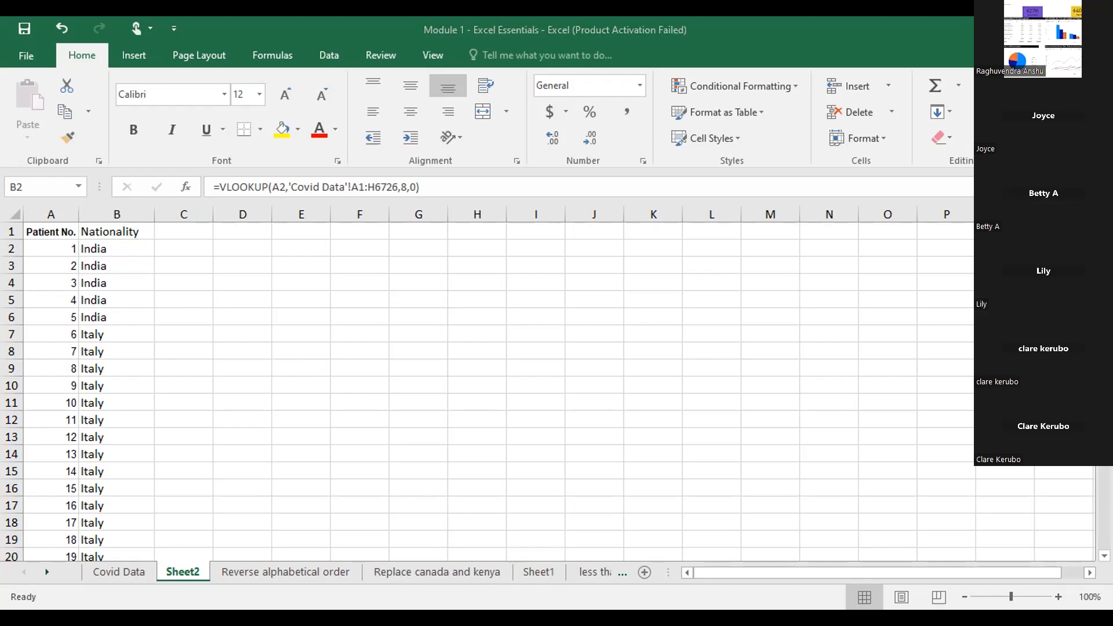
{"action": "left_click", "coordinate": [670, 582]}
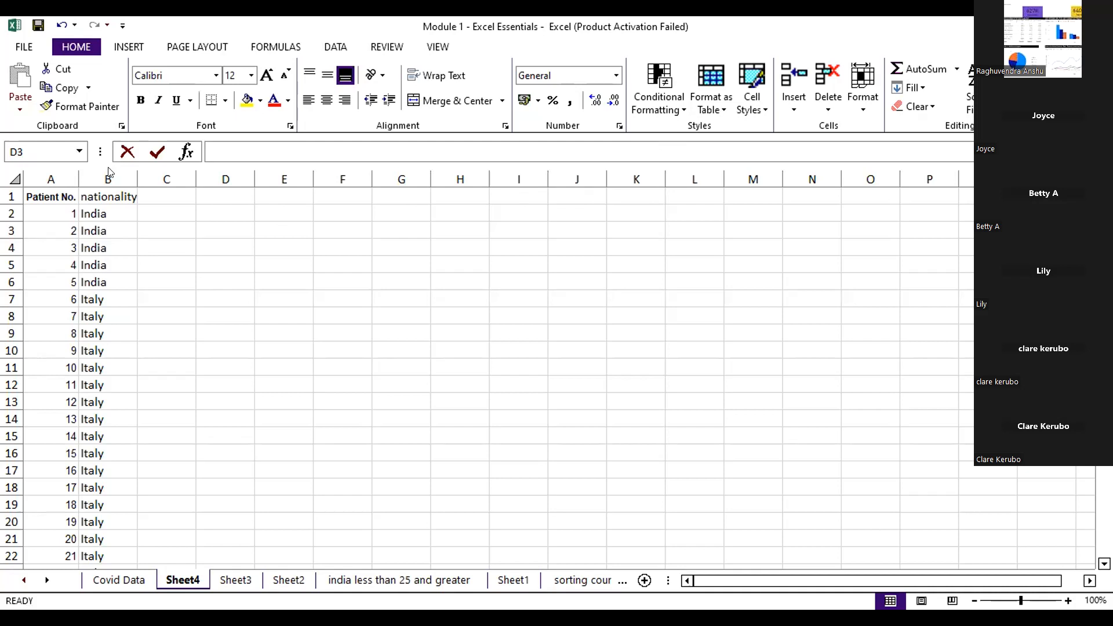
{"action": "left_click", "coordinate": [97, 212]}
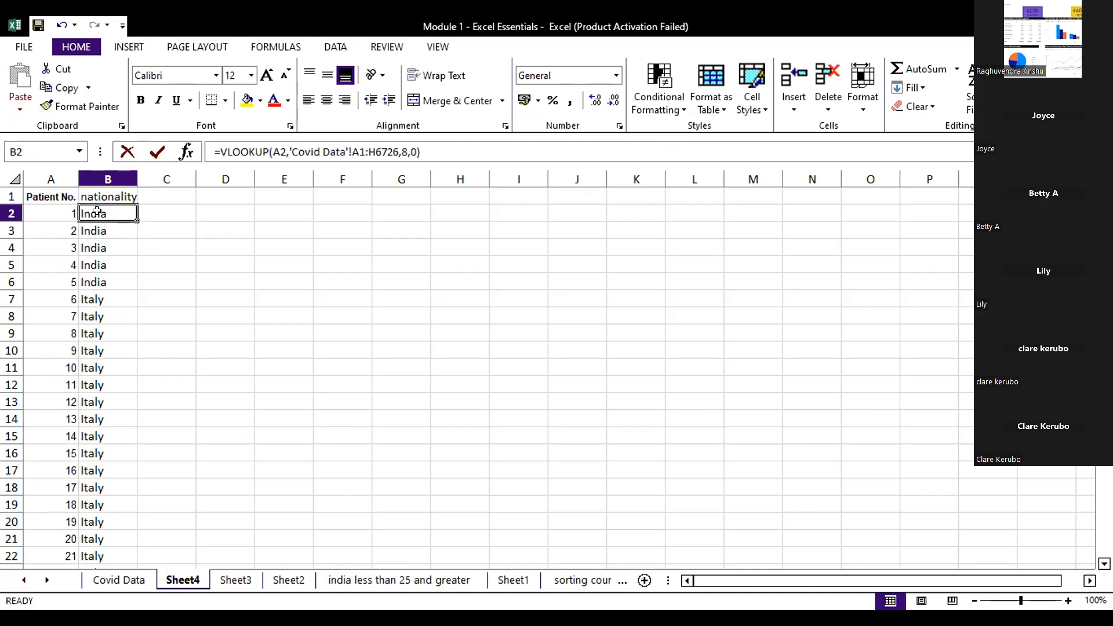
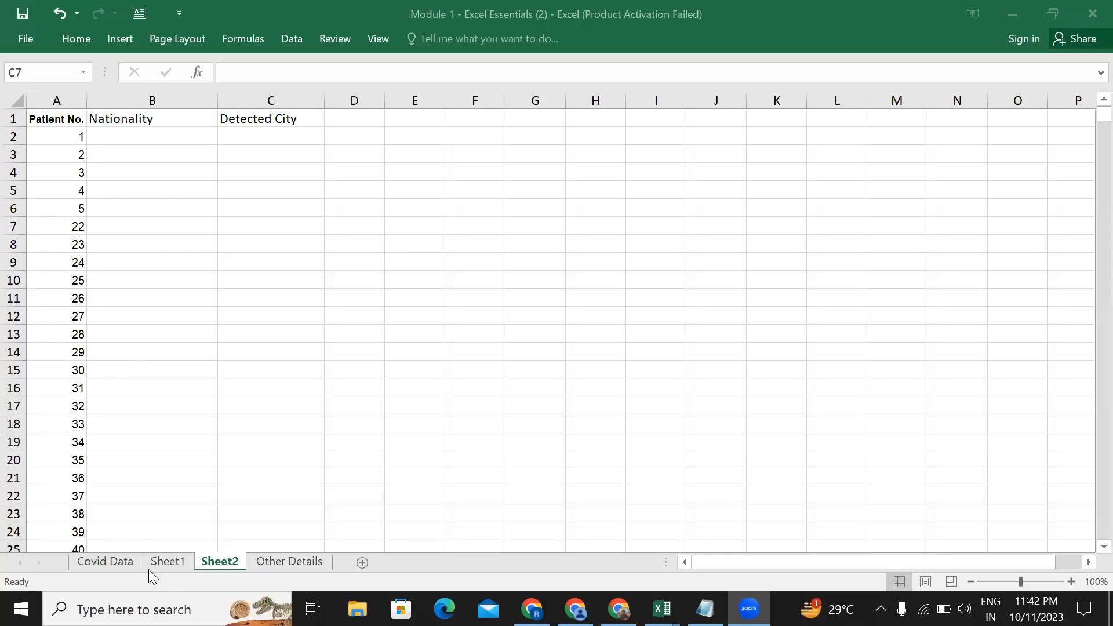
Step: Insert a blank column before the Patient No. column on the Covid Data sheet
{"action": "left_click", "coordinate": [112, 563]}
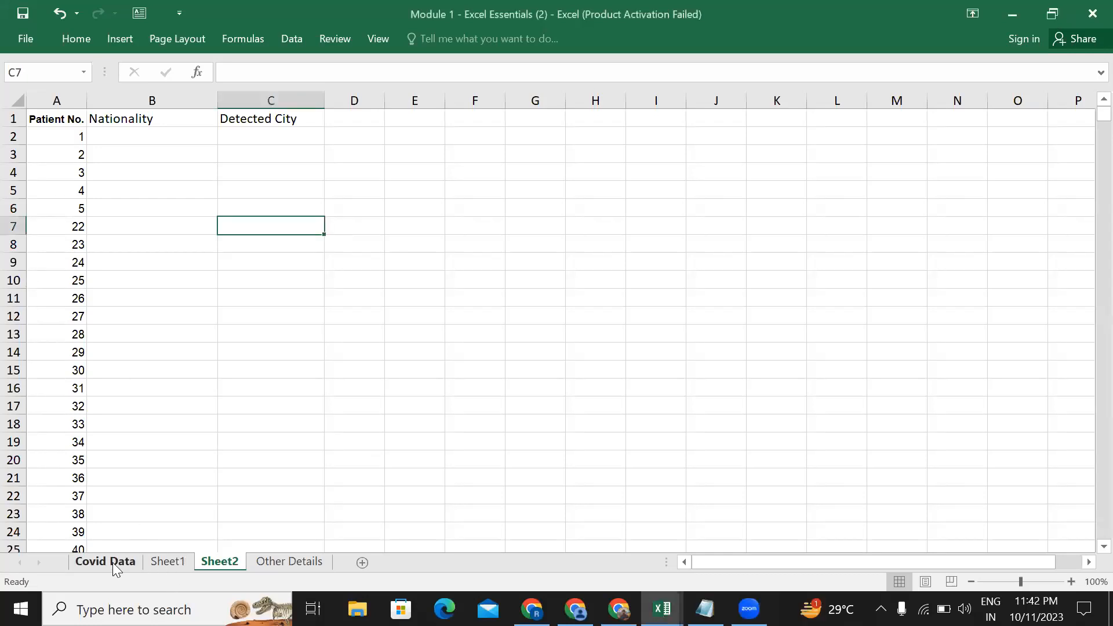
{"action": "left_click", "coordinate": [113, 562]}
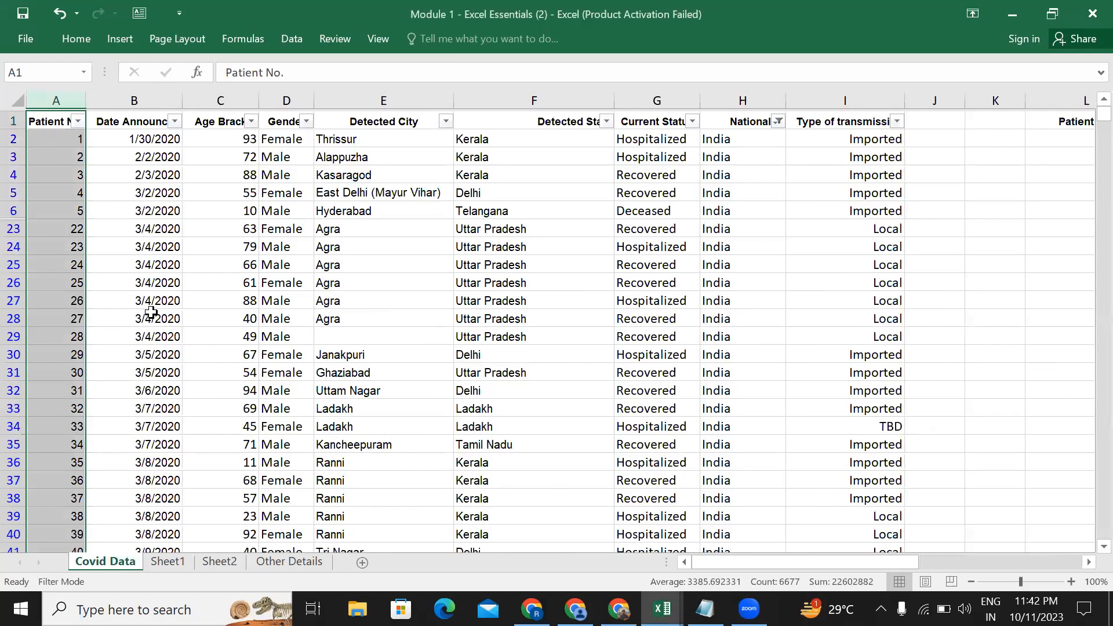
{"action": "scroll", "coordinate": [150, 313], "scroll_direction": "up", "scroll_amount": 1}
{"action": "scroll", "coordinate": [151, 313], "scroll_direction": "down", "scroll_amount": 1}
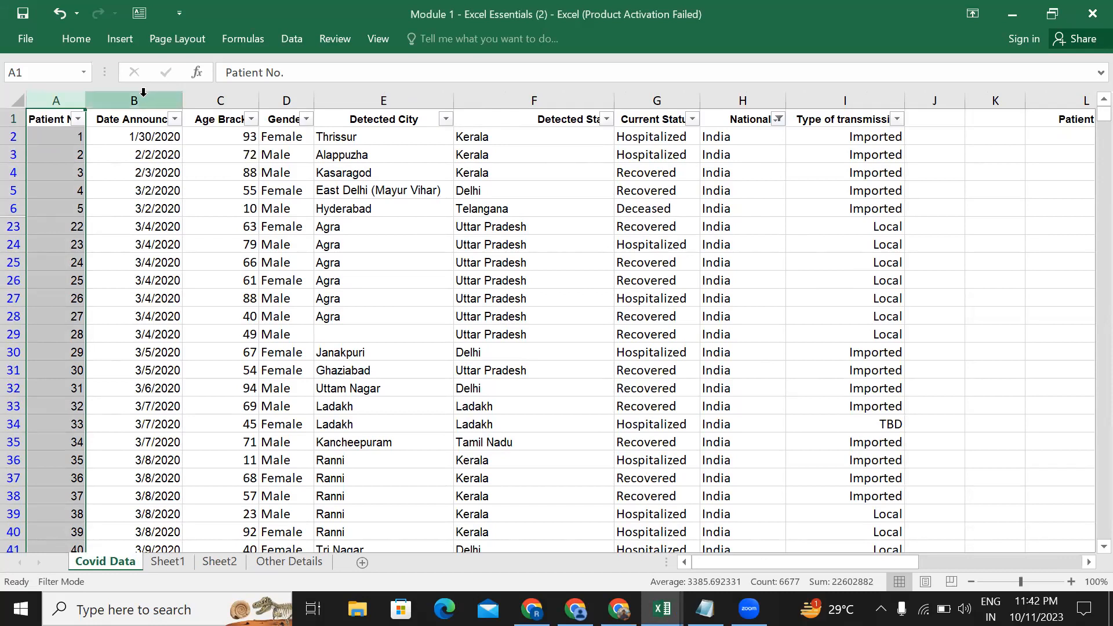
{"action": "left_click_drag", "start_coordinate": [139, 103], "coordinate": [38, 102]}
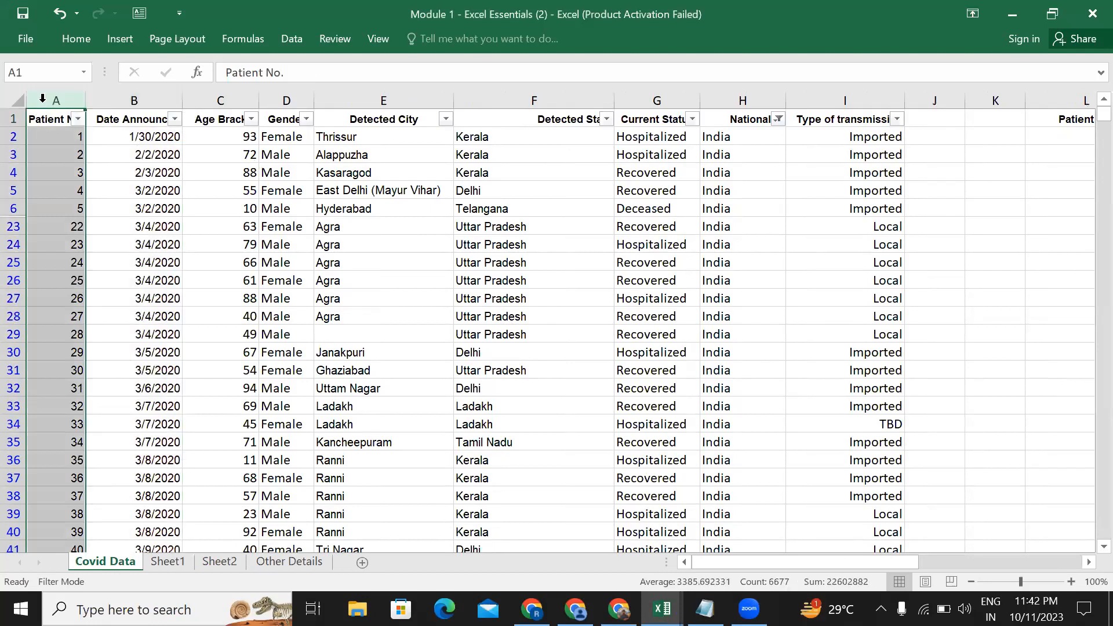
{"action": "left_click", "coordinate": [238, 223]}
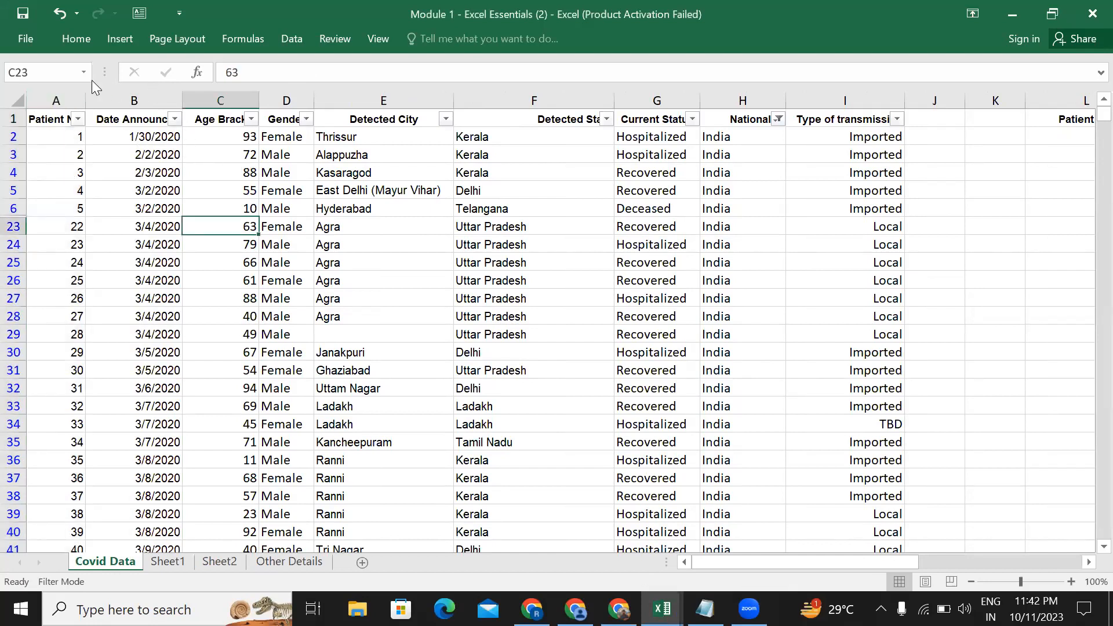
{"action": "left_click", "coordinate": [56, 100]}
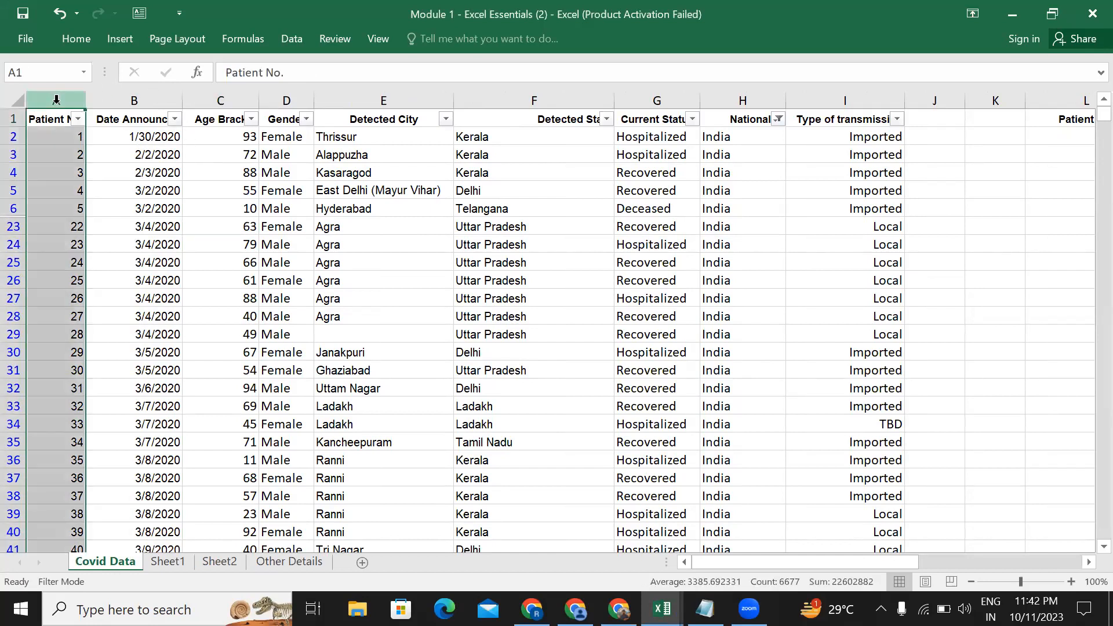
{"action": "right_click", "coordinate": [56, 100]}
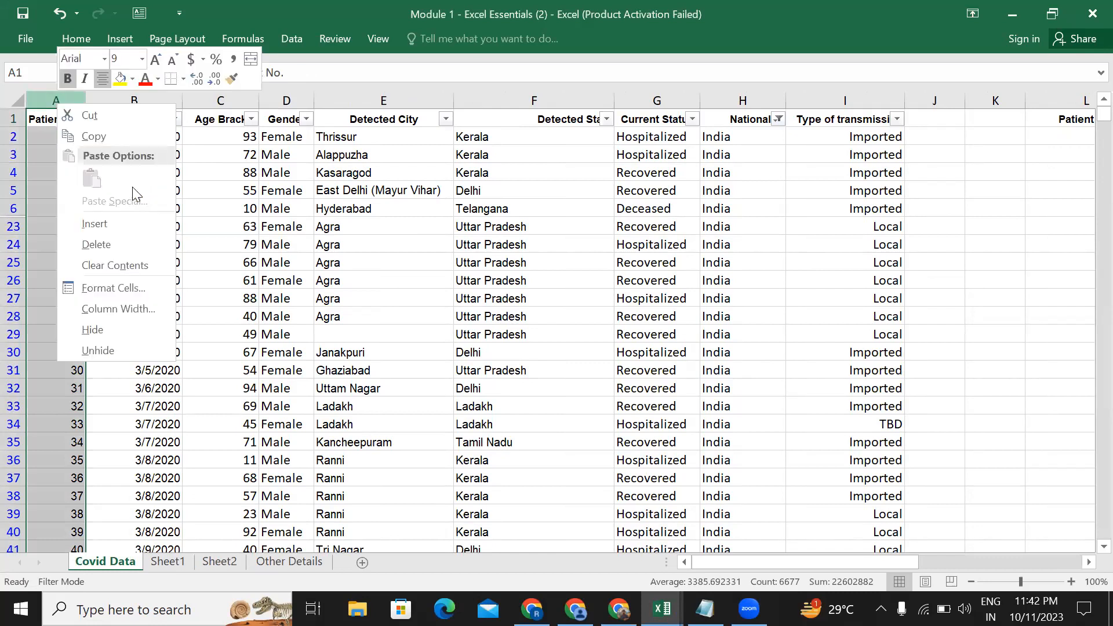
{"action": "left_click", "coordinate": [107, 228]}
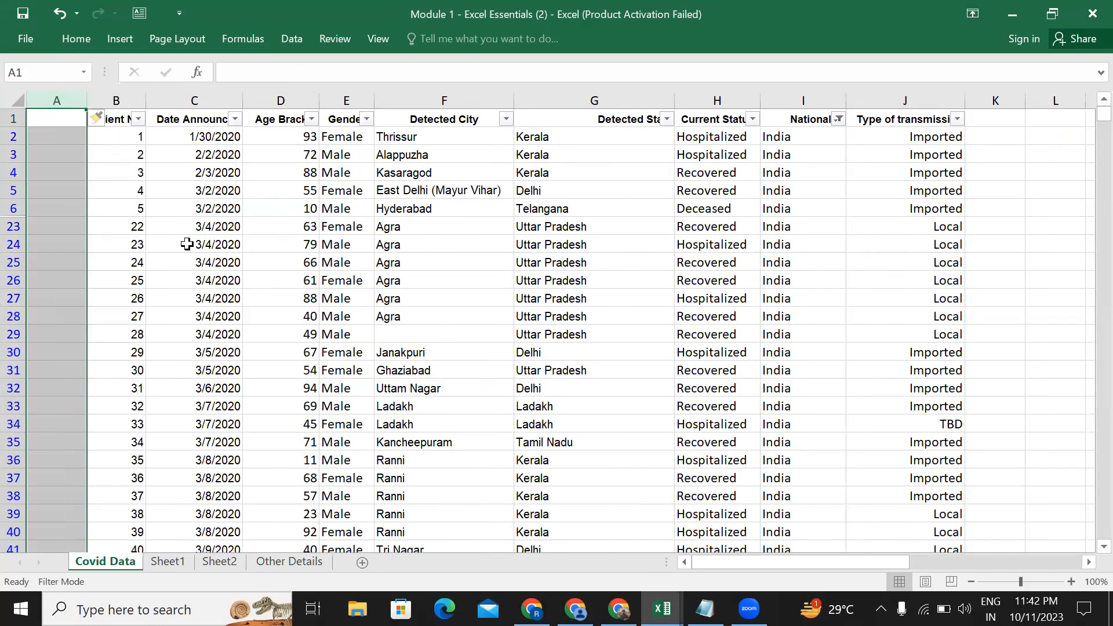
Step: Remove the filter from the header row of the Covid Data table
{"action": "left_click", "coordinate": [188, 247]}
{"action": "left_click", "coordinate": [12, 118]}
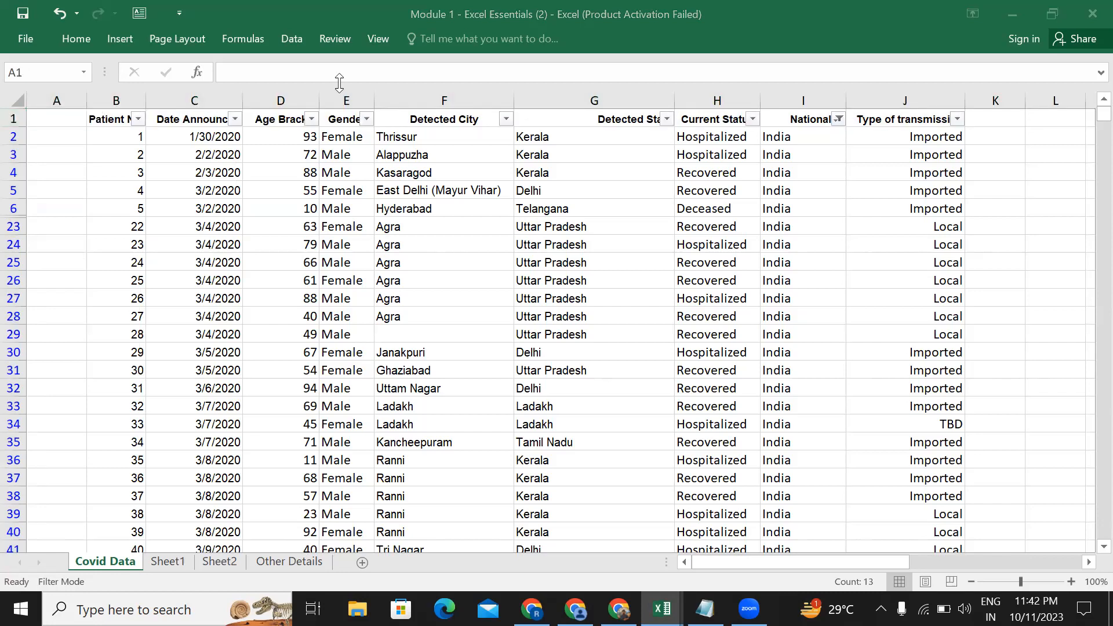
{"action": "left_click", "coordinate": [76, 46]}
{"action": "left_click", "coordinate": [76, 40]}
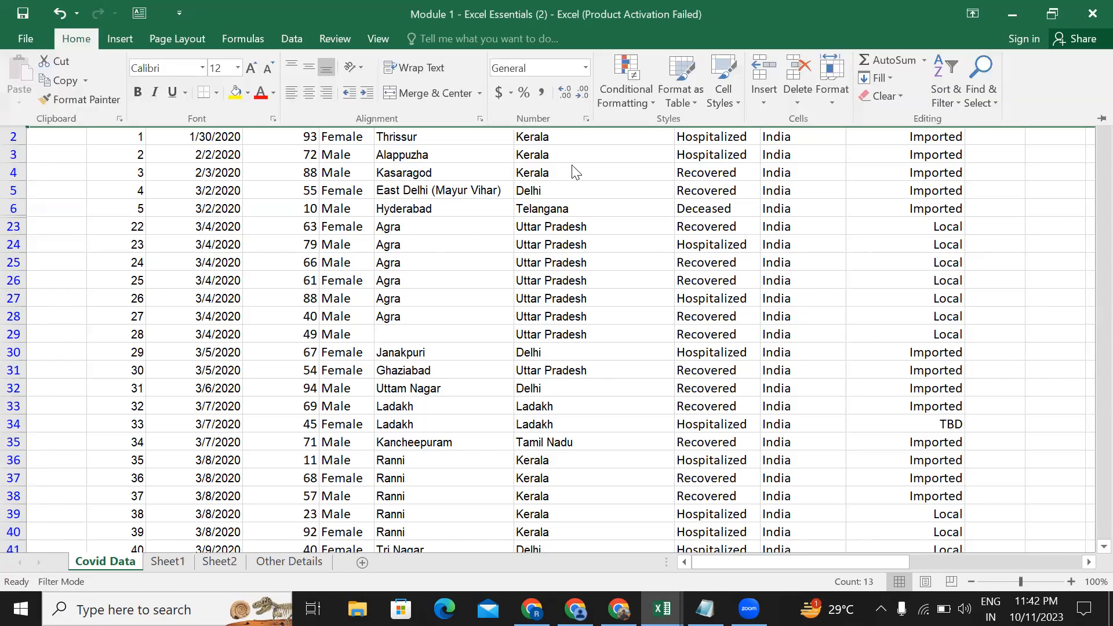
{"action": "left_click", "coordinate": [950, 80]}
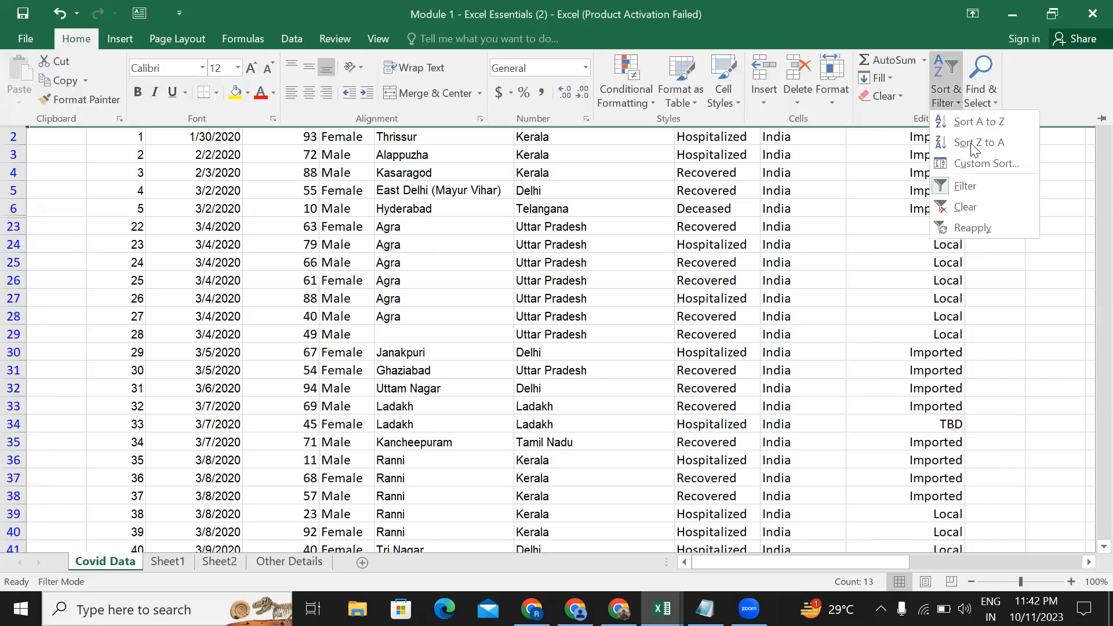
{"action": "left_click", "coordinate": [975, 185]}
{"action": "left_click", "coordinate": [592, 191]}
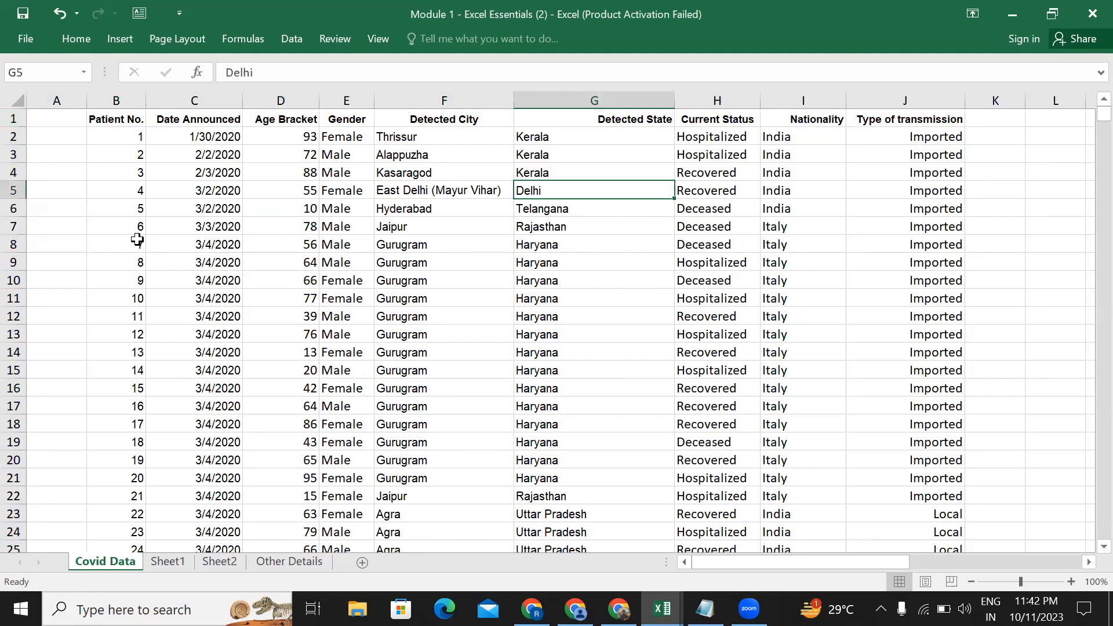
Step: Undo the filter removal and the column insertion on the Covid Data sheet
{"action": "key", "text": "ctrl+z"}
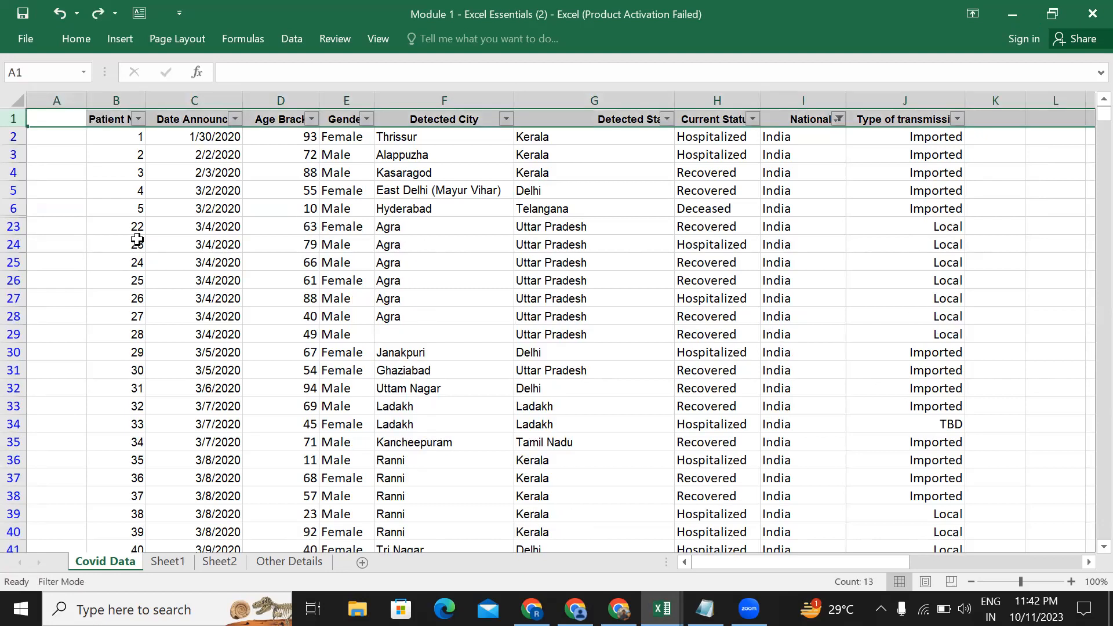
{"action": "key", "text": "ctrl+z"}
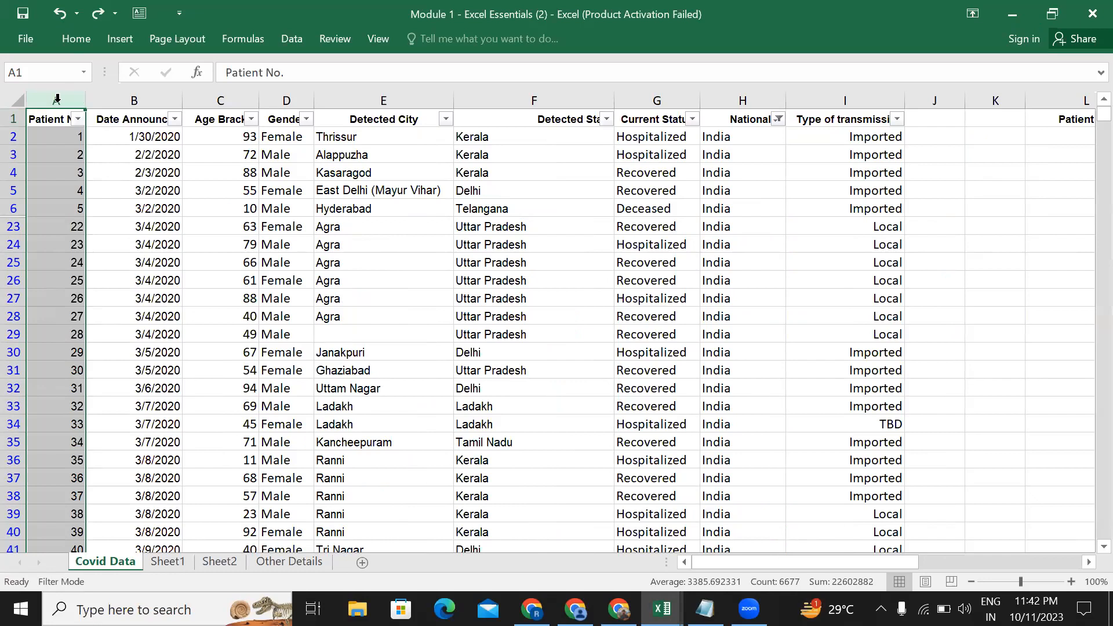
{"action": "key", "text": "ctrl+z"}
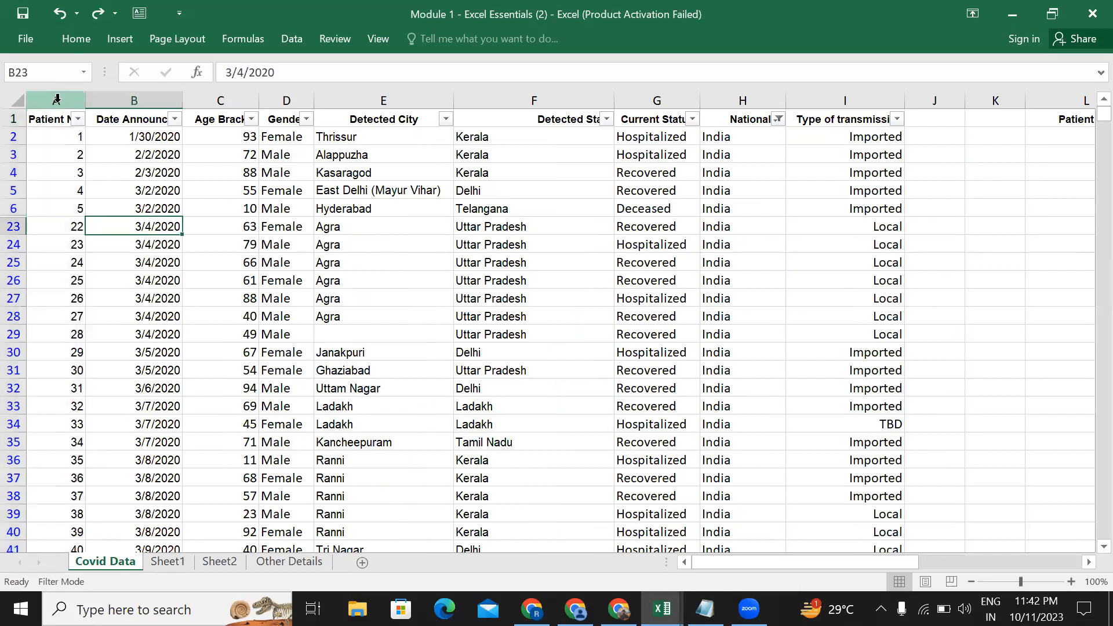
Step: Insert an empty column A again on Covid Data, shifting the Patient No. data to column B
{"action": "left_click", "coordinate": [56, 99]}
{"action": "right_click", "coordinate": [58, 104]}
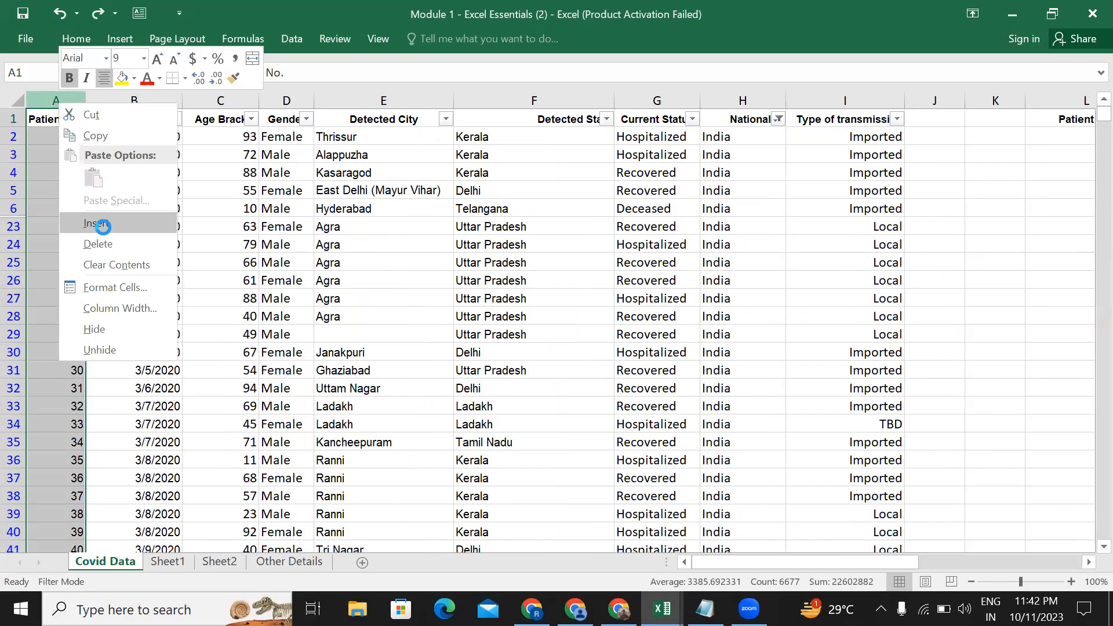
{"action": "left_click", "coordinate": [101, 223]}
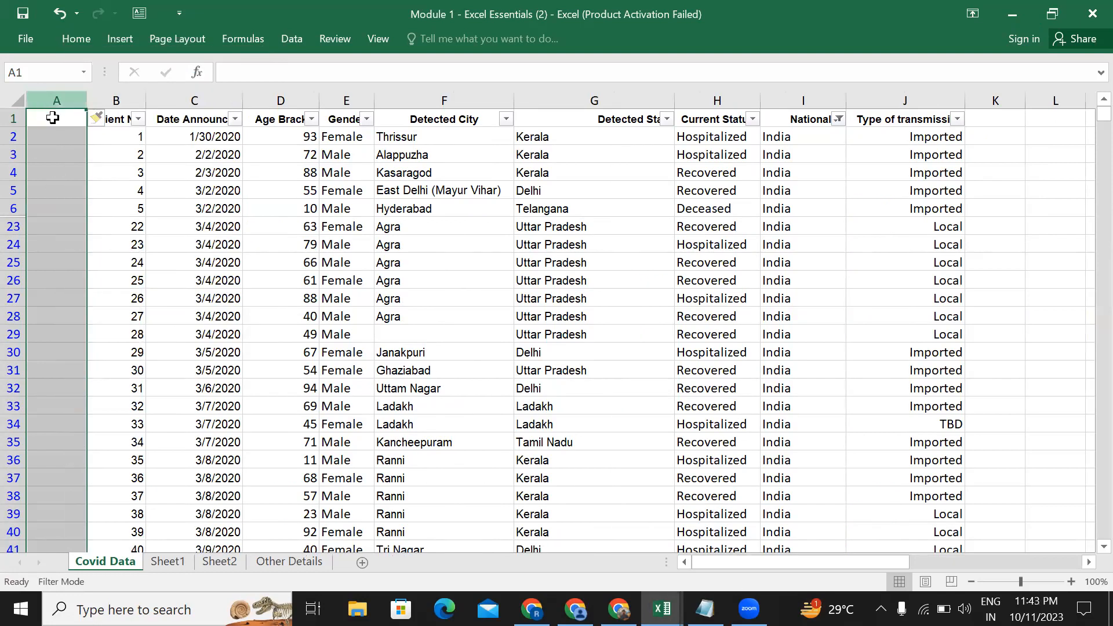
{"action": "left_click", "coordinate": [302, 290]}
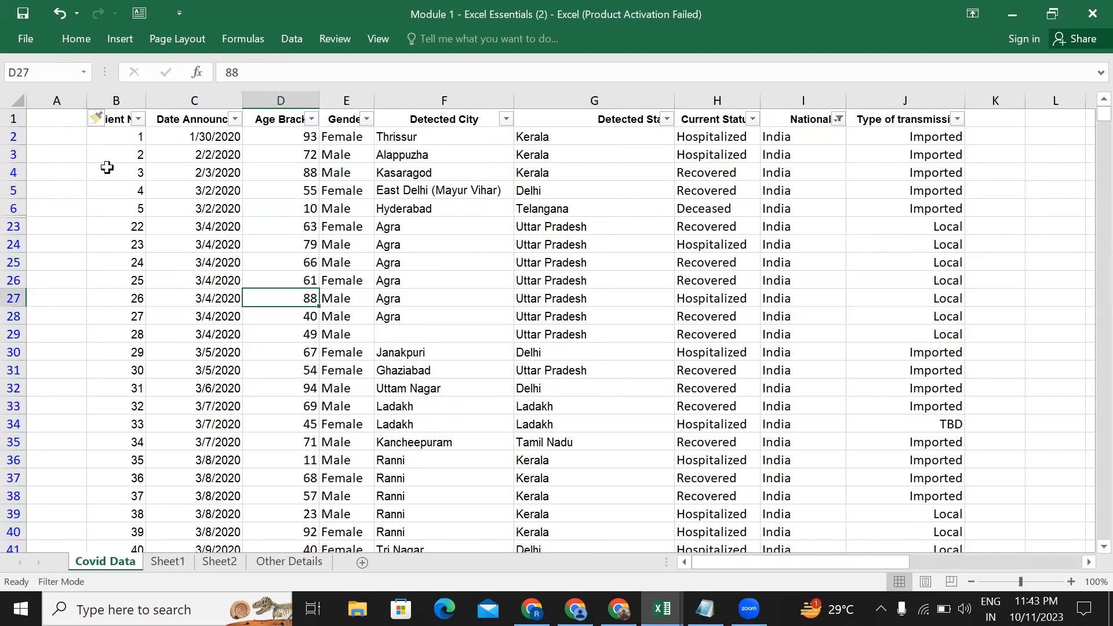
Step: Compare the Patient No. column on Covid Data with the Patient No., Nationality and Detected City columns on Sheet2
{"action": "double_click", "coordinate": [116, 122]}
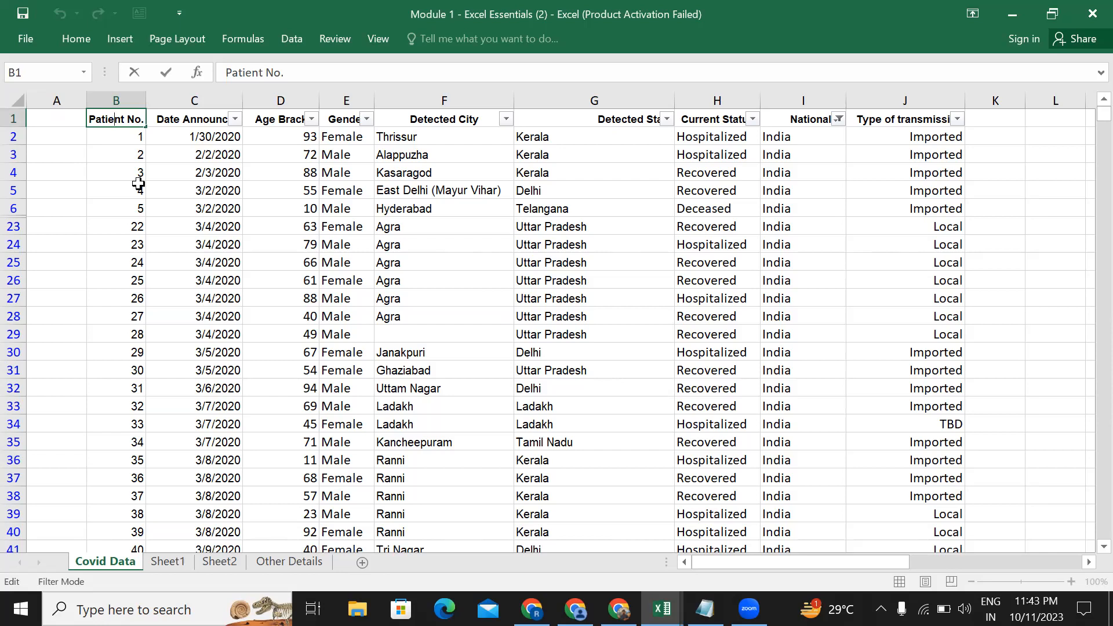
{"action": "left_click", "coordinate": [265, 562]}
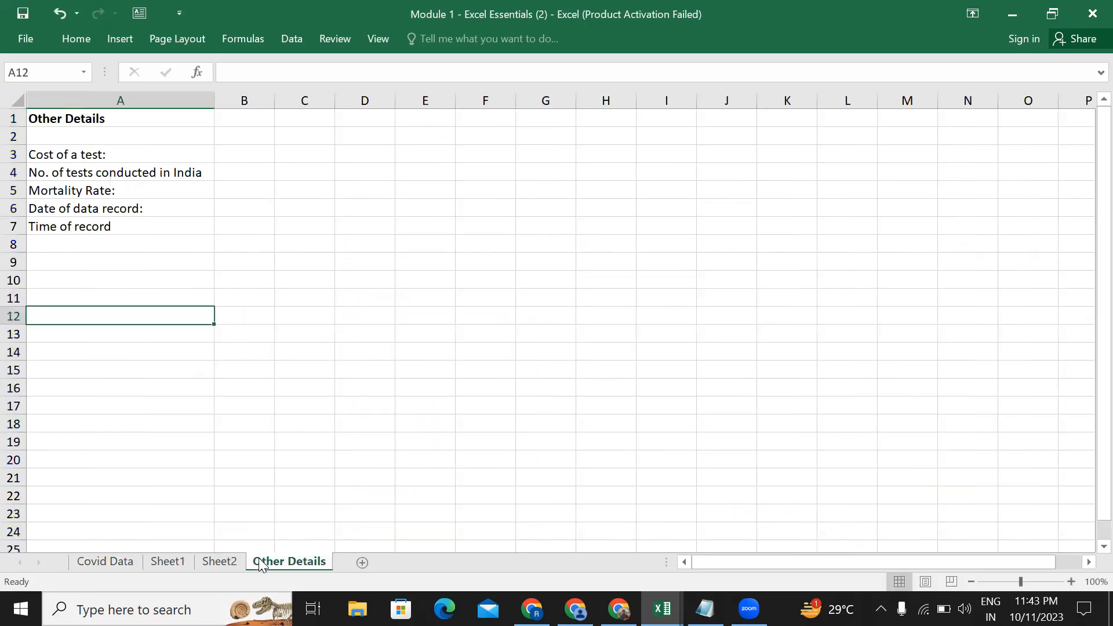
{"action": "left_click", "coordinate": [221, 561]}
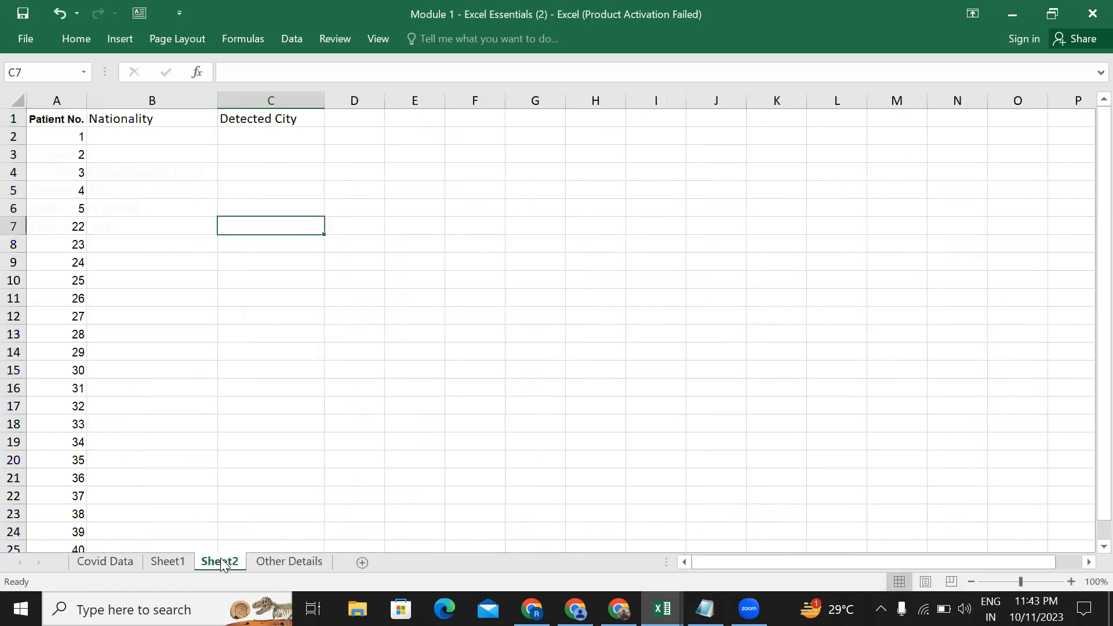
{"action": "left_click", "coordinate": [119, 135]}
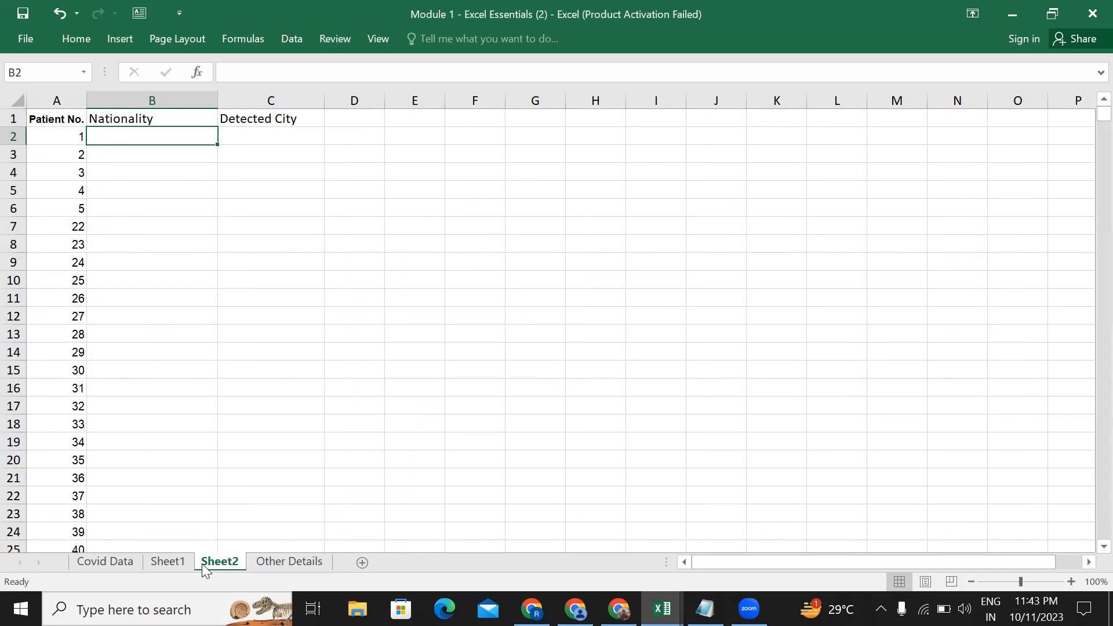
{"action": "left_click", "coordinate": [97, 565]}
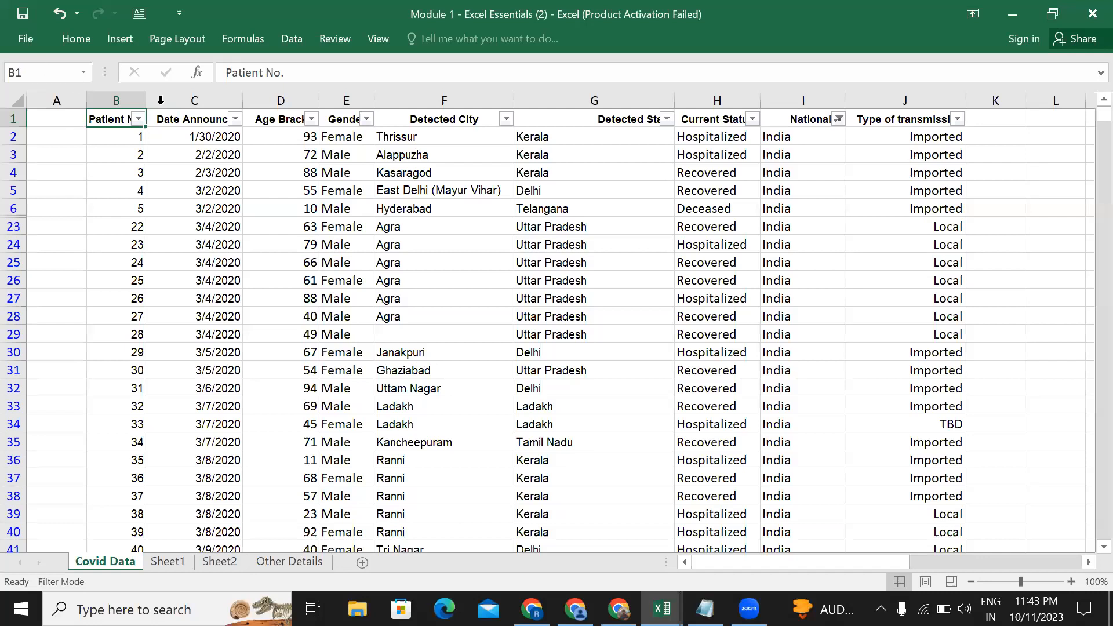
{"action": "double_click", "coordinate": [111, 120]}
{"action": "left_click", "coordinate": [160, 192]}
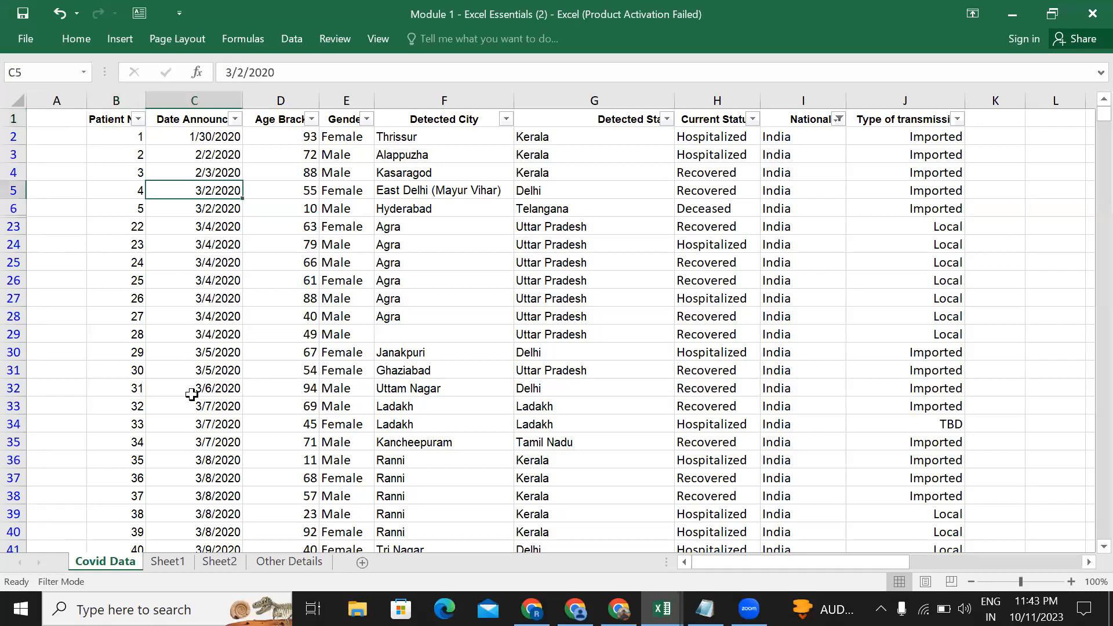
{"action": "left_click", "coordinate": [221, 563]}
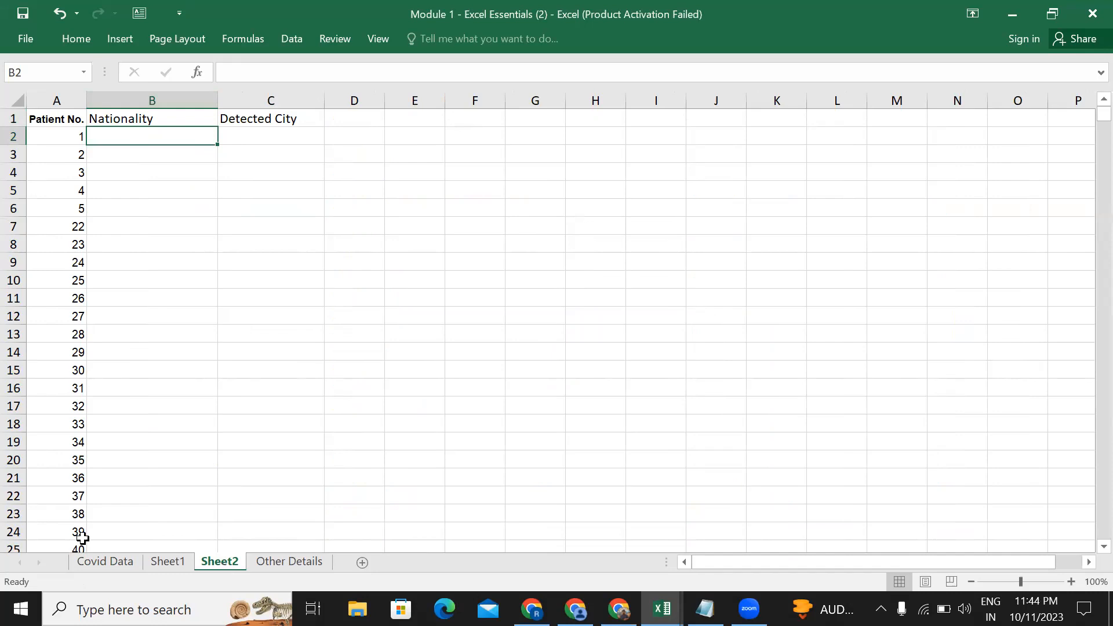
Step: Undo the insertion of the empty column A on the Covid Data sheet
{"action": "left_click", "coordinate": [98, 570]}
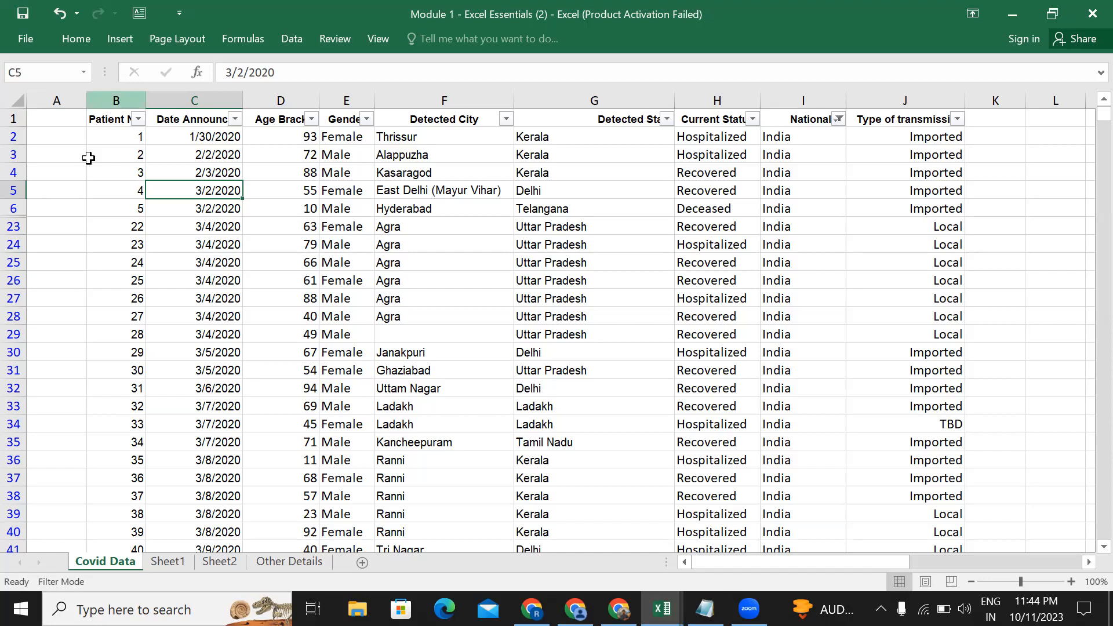
{"action": "left_click", "coordinate": [116, 101]}
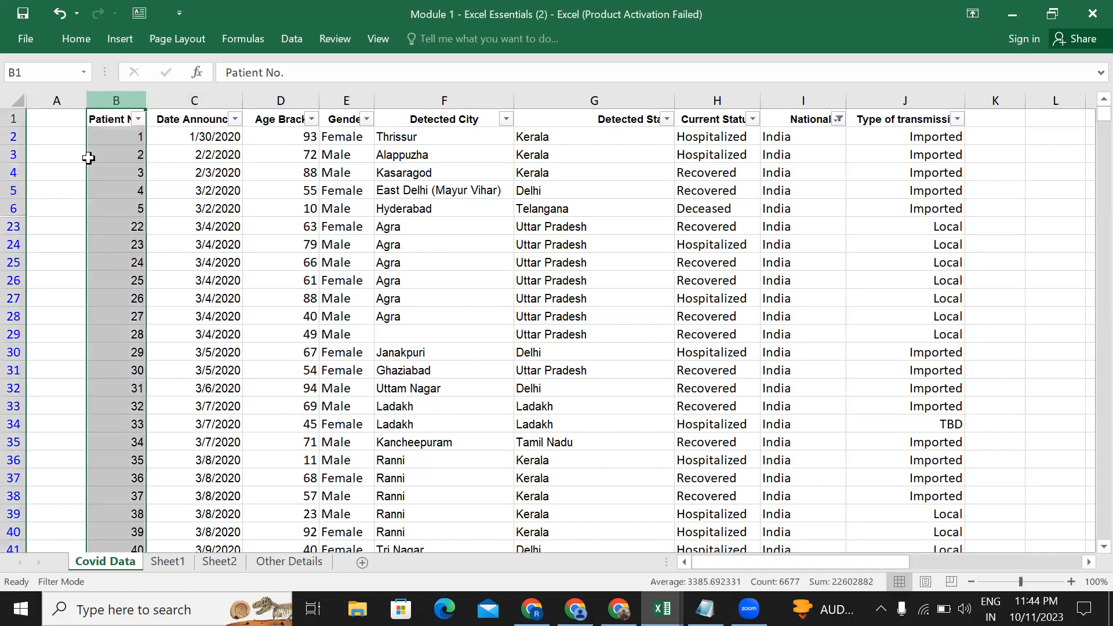
{"action": "key", "text": "ctrl+z"}
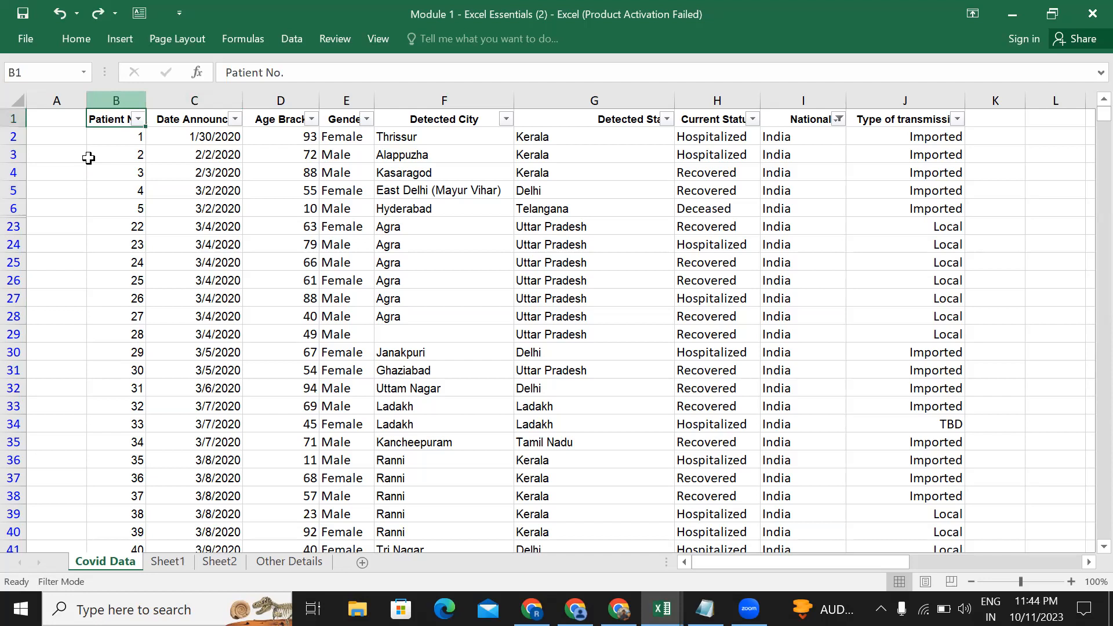
{"action": "key", "text": "ctrl+z"}
{"action": "left_click", "coordinate": [124, 169]}
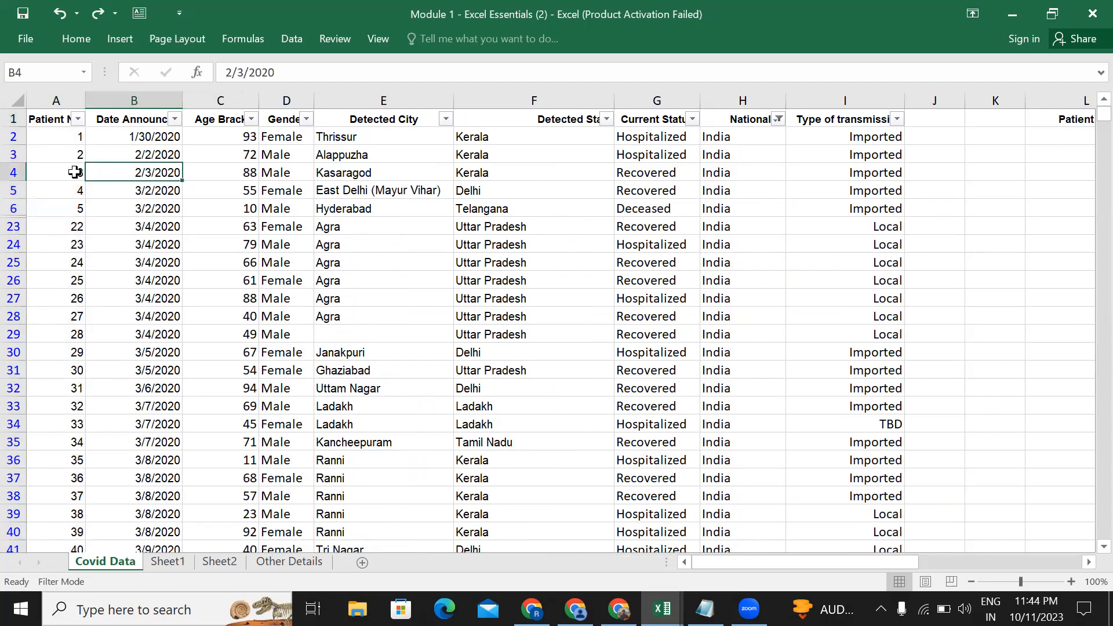
Step: Insert an empty column A before the Patient No. column on the Covid Data sheet and return to Sheet2
{"action": "left_click", "coordinate": [55, 101]}
{"action": "left_click", "coordinate": [196, 210]}
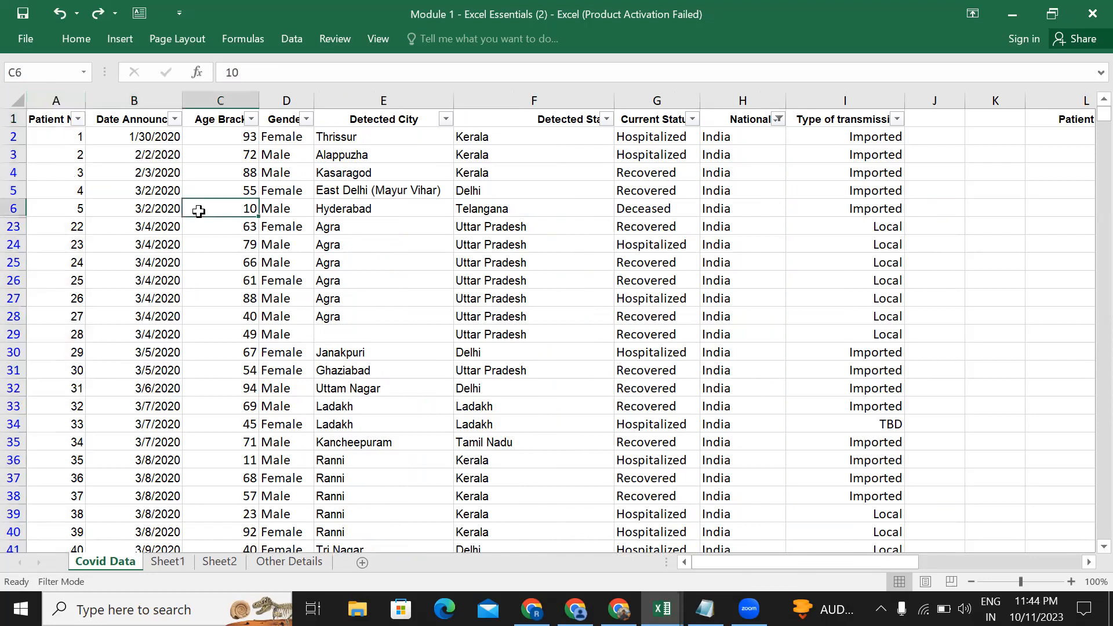
{"action": "left_click", "coordinate": [56, 101]}
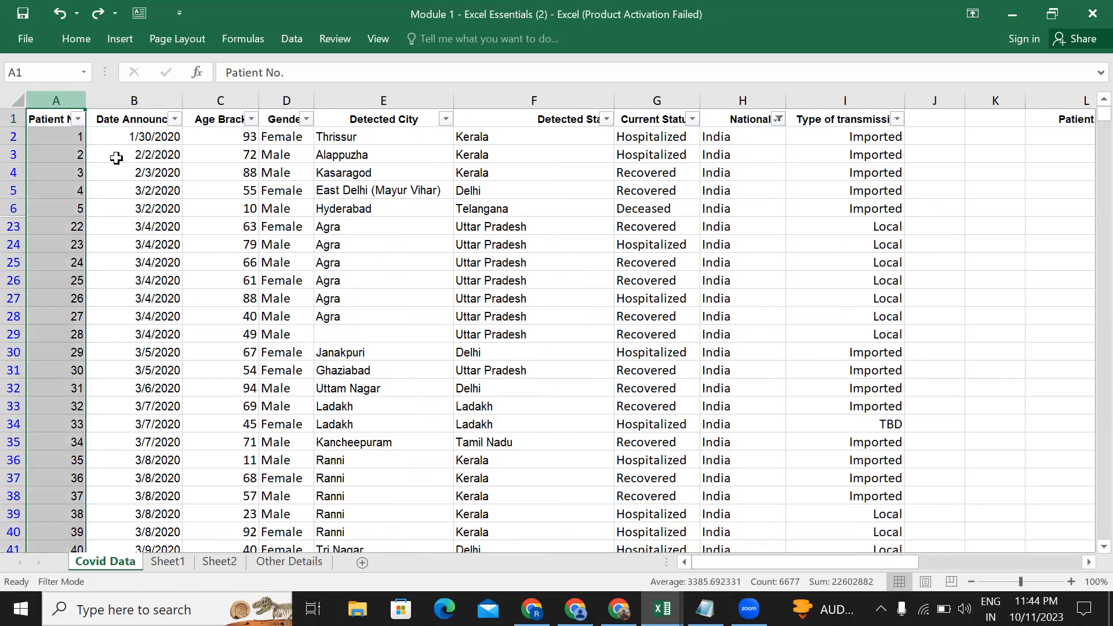
{"action": "left_click", "coordinate": [116, 142]}
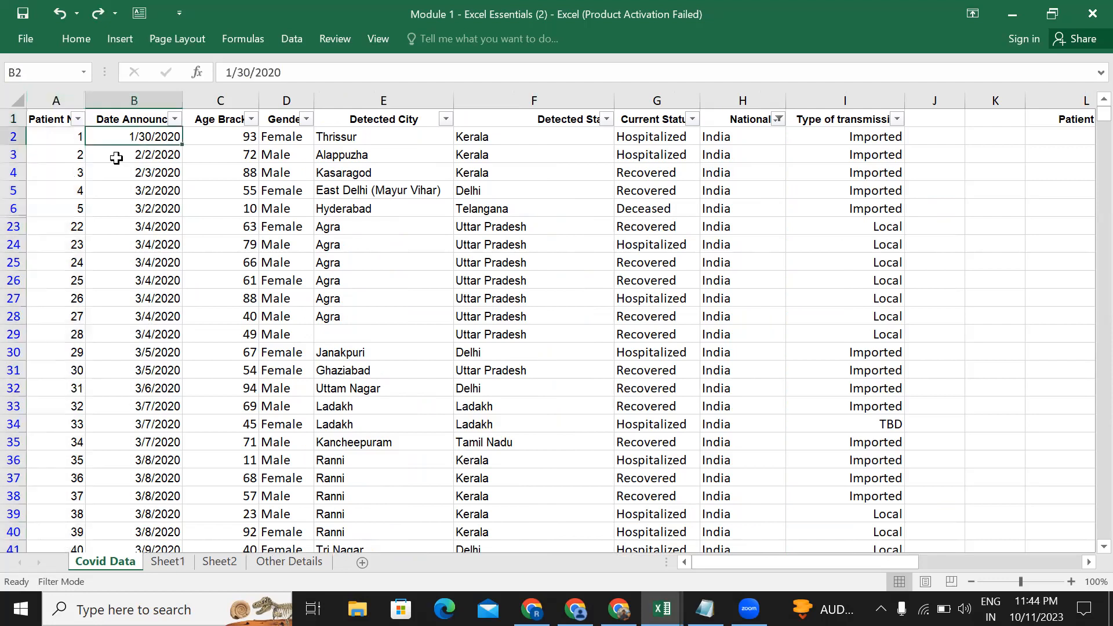
{"action": "left_click", "coordinate": [44, 97]}
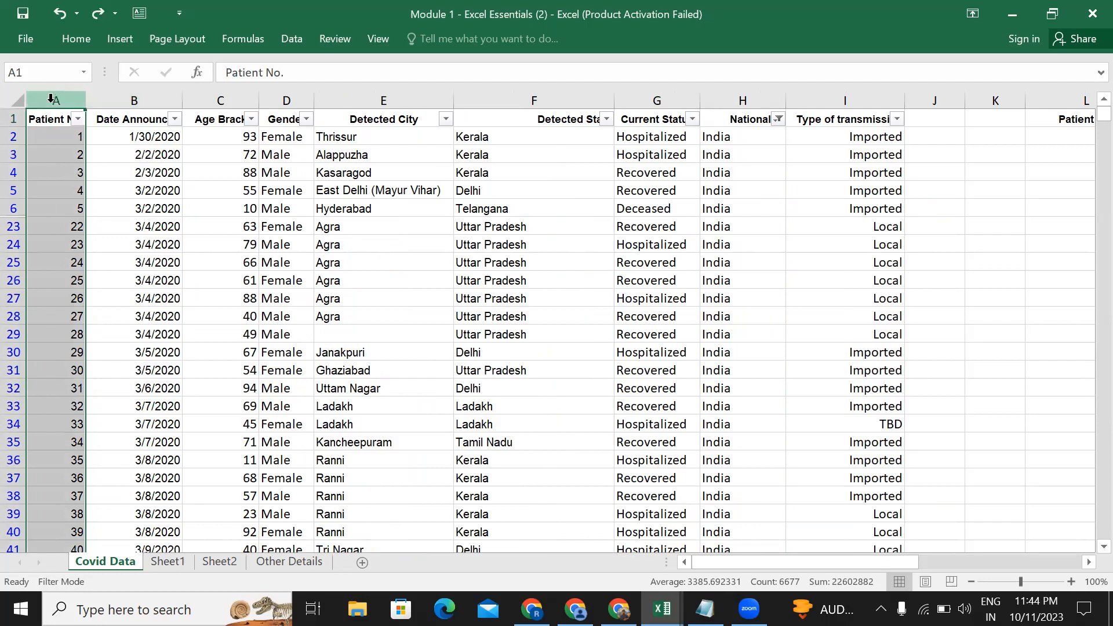
{"action": "right_click", "coordinate": [51, 98]}
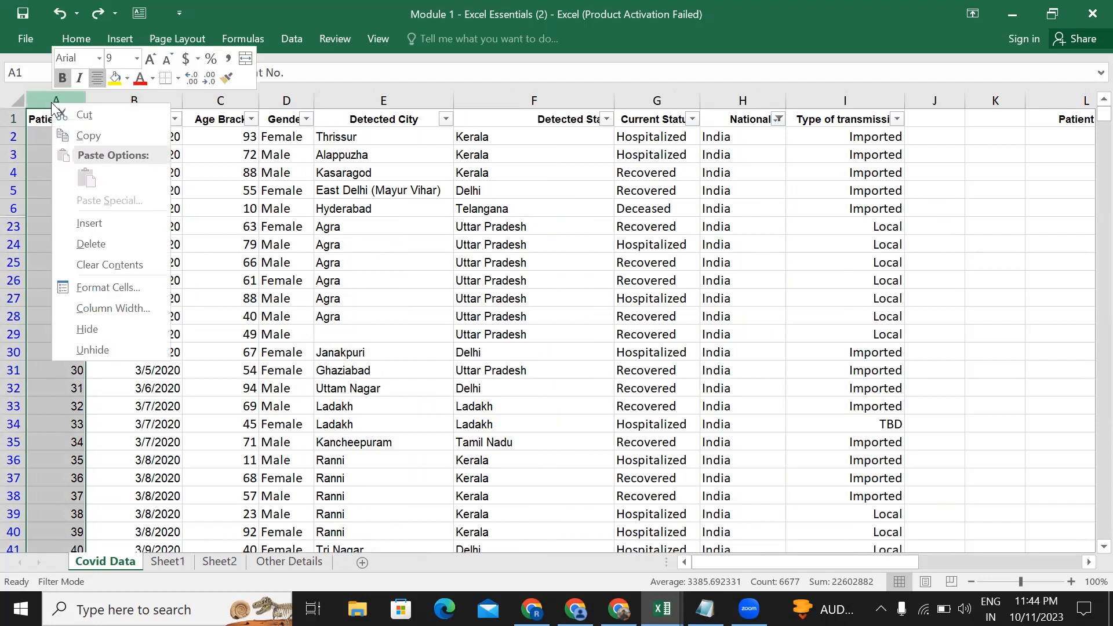
{"action": "left_click", "coordinate": [86, 227]}
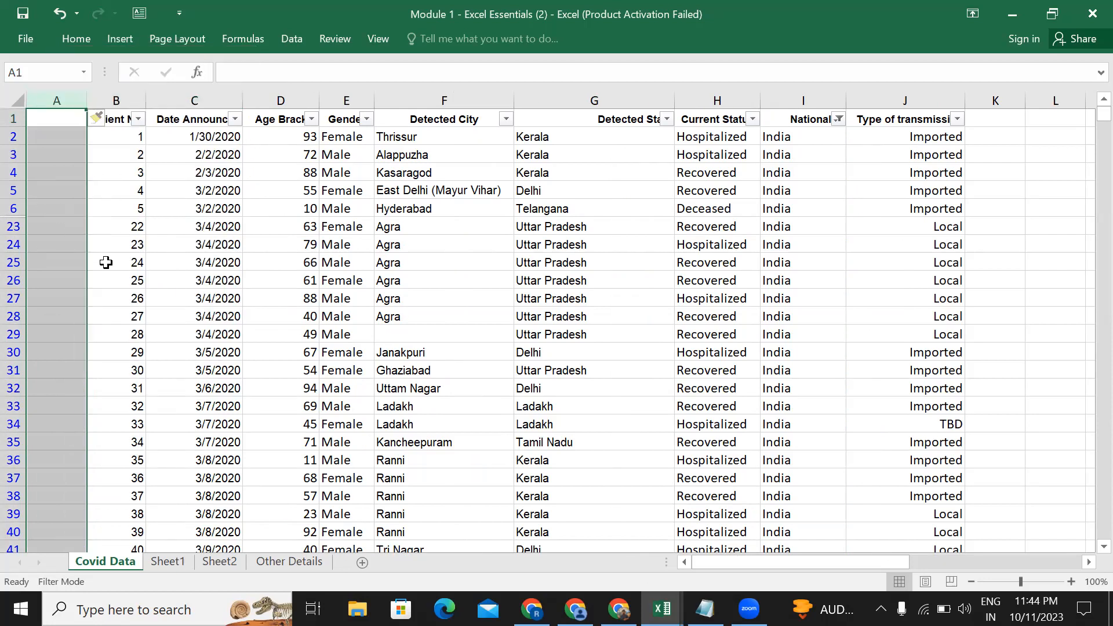
{"action": "left_click", "coordinate": [220, 561]}
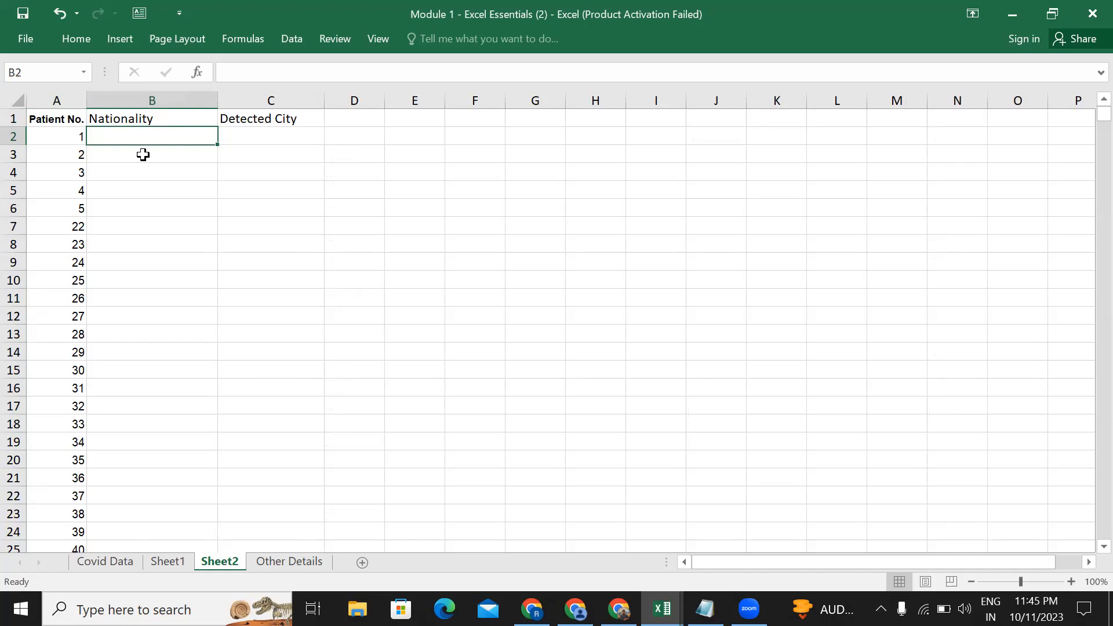
{"action": "left_click", "coordinate": [684, 153]}
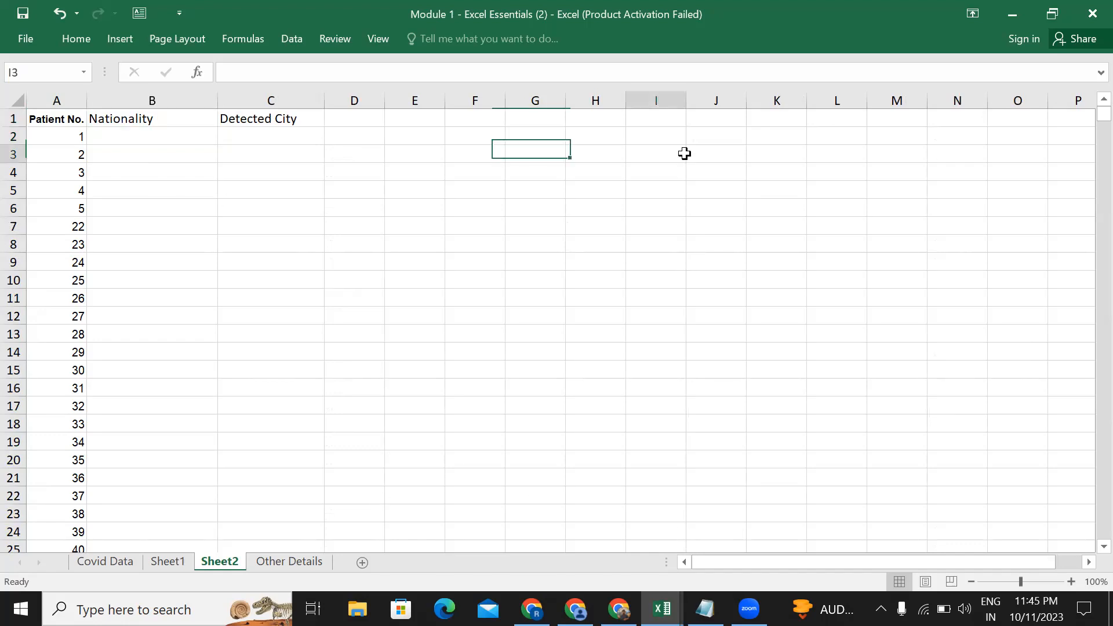
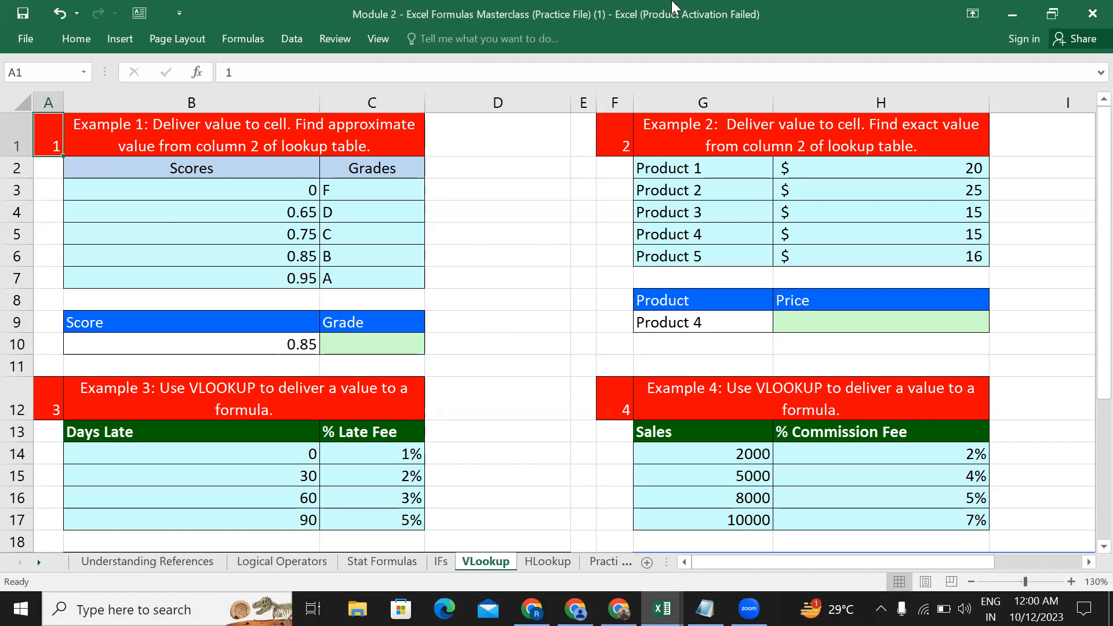
Step: Look through the Understanding References, Logical Operators, Stat Formulas and IFs sheets of the Module 2 practice workbook, ending on VLookup
{"action": "left_click", "coordinate": [131, 565]}
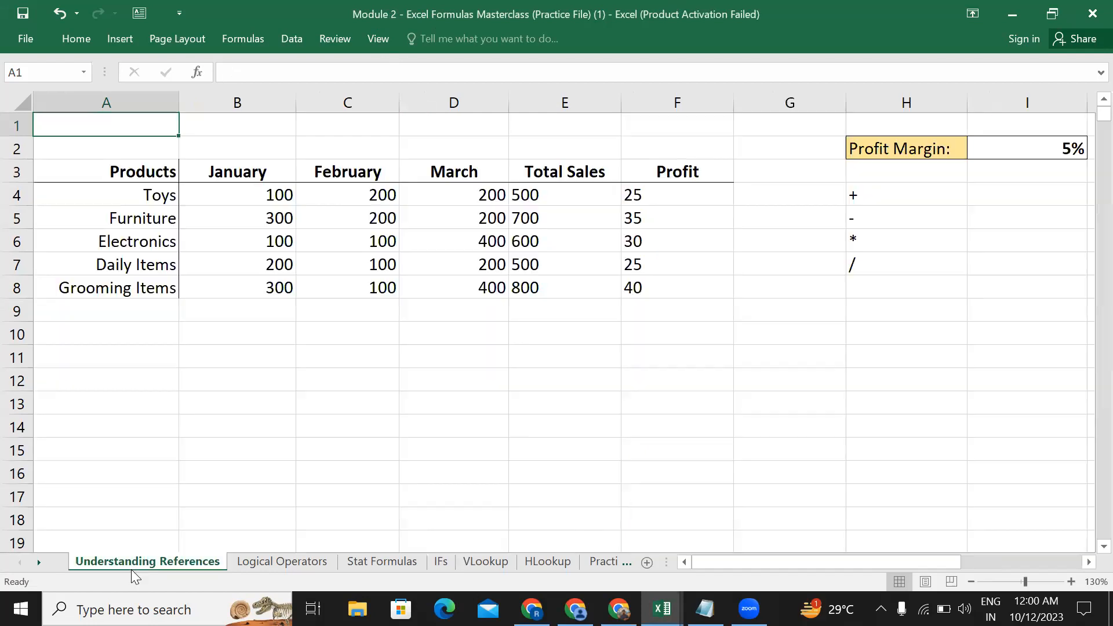
{"action": "left_click", "coordinate": [270, 562]}
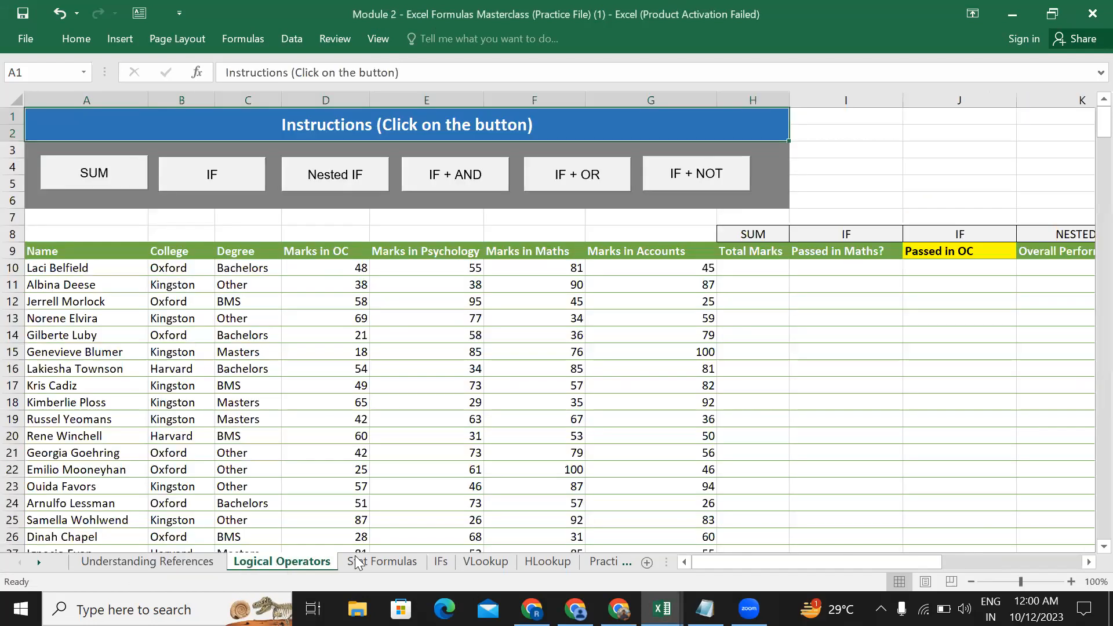
{"action": "left_click", "coordinate": [419, 561]}
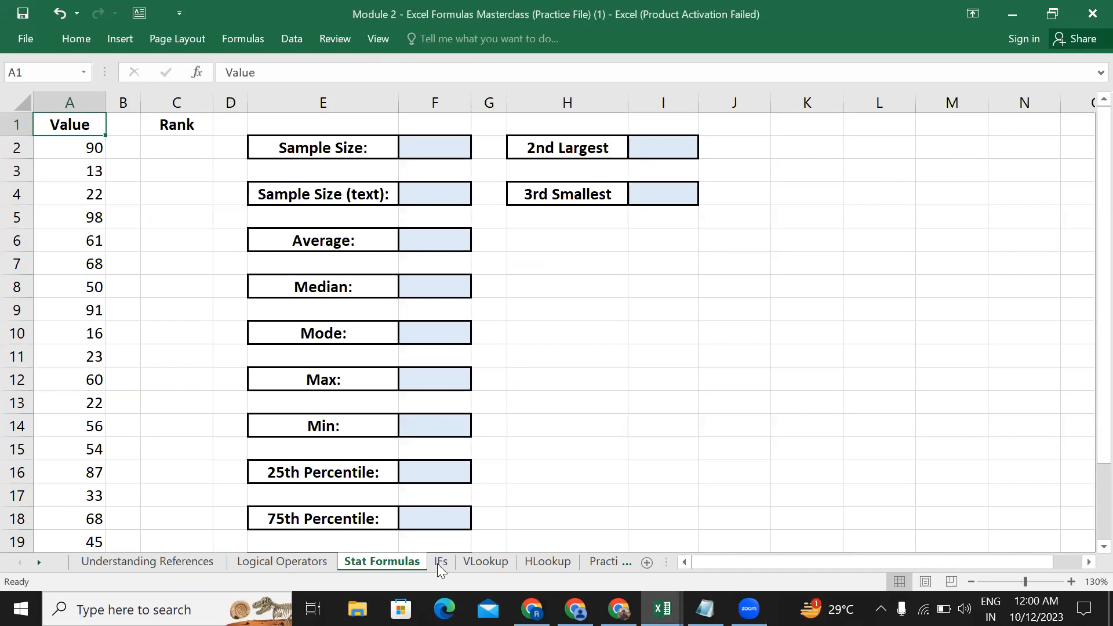
{"action": "left_click", "coordinate": [437, 564]}
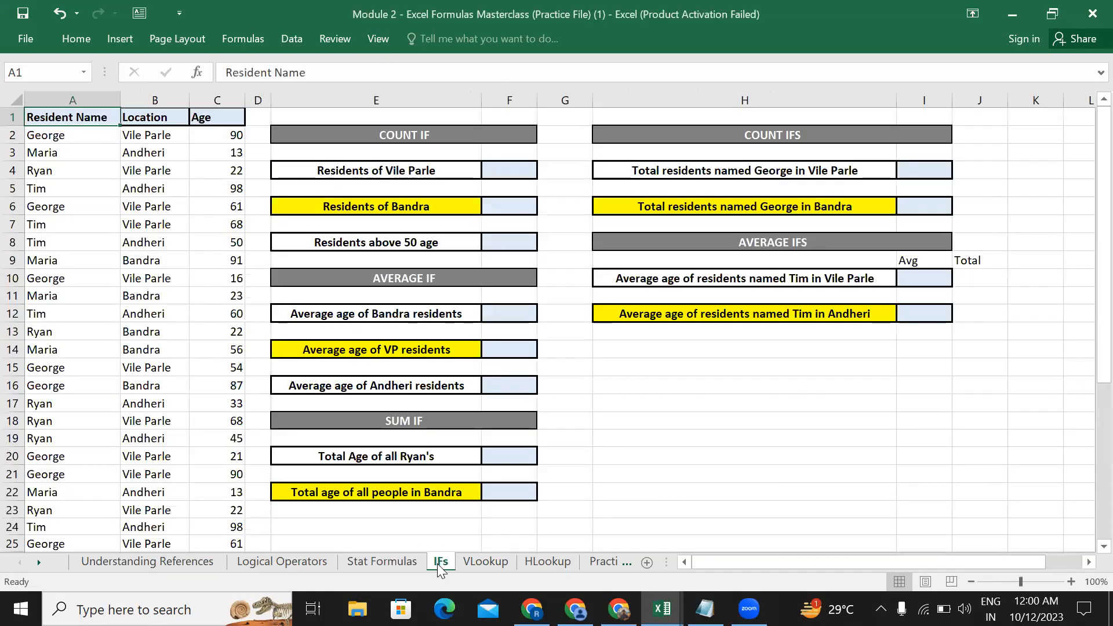
{"action": "left_click", "coordinate": [149, 567]}
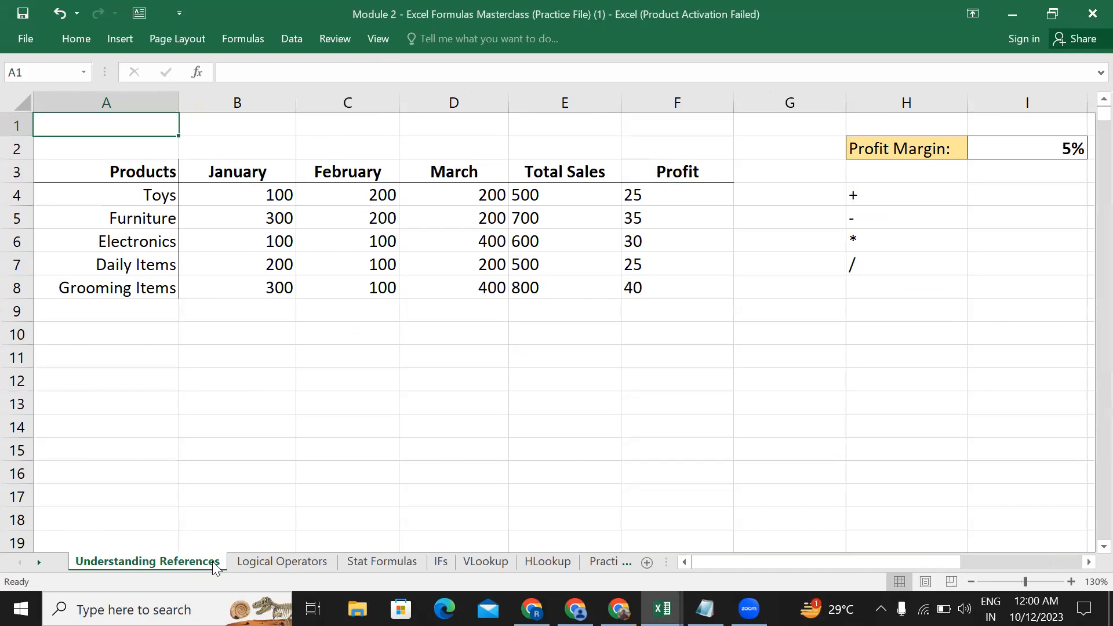
{"action": "left_click", "coordinate": [254, 566]}
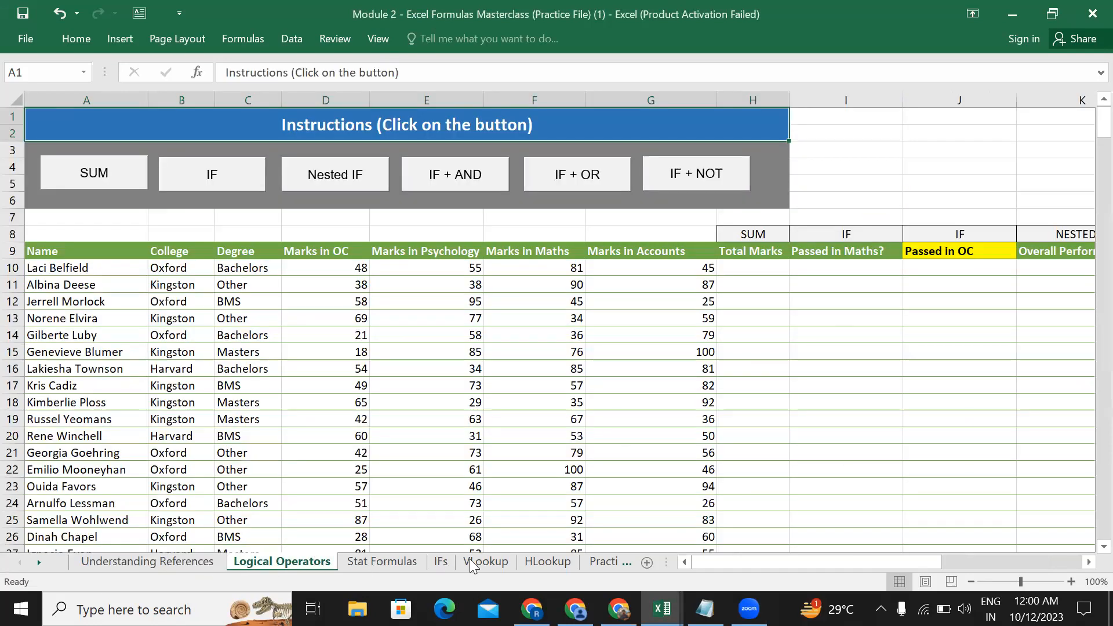
{"action": "left_click", "coordinate": [487, 565]}
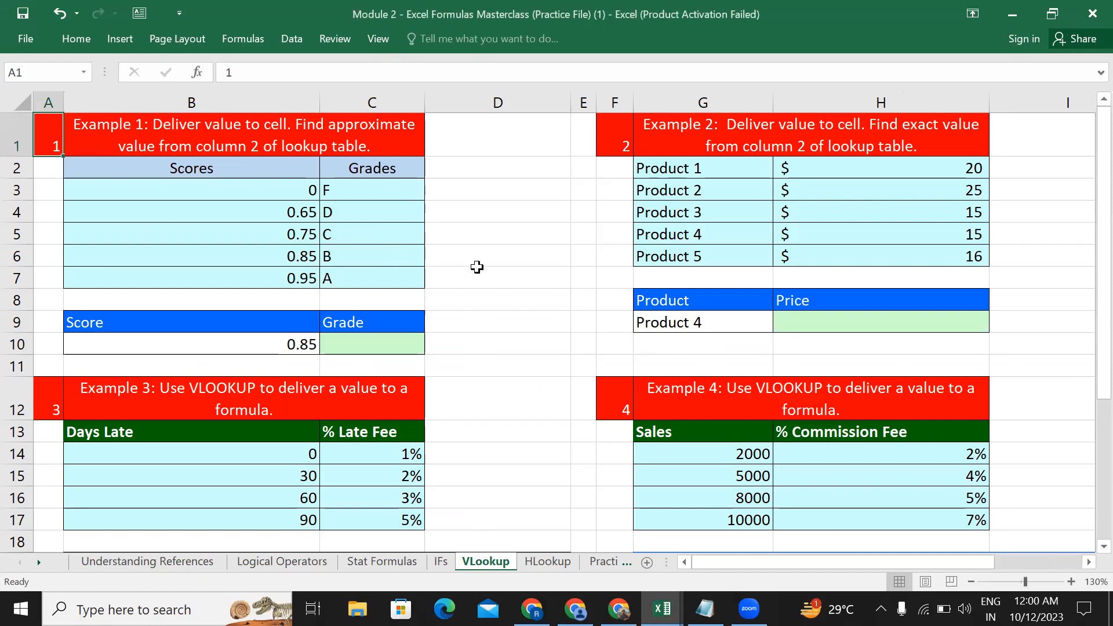
Step: Examine the VLOOKUP practice examples, including the product and price table of Example 2
{"action": "left_click", "coordinate": [477, 267]}
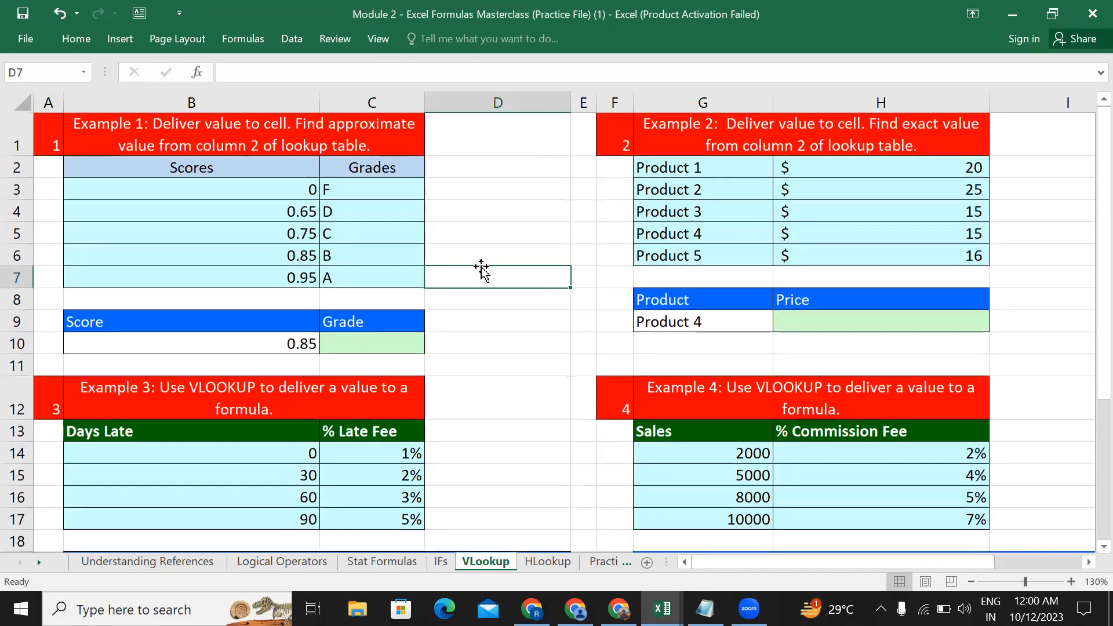
{"action": "scroll", "coordinate": [481, 270], "scroll_direction": "down", "scroll_amount": 1}
{"action": "scroll", "coordinate": [481, 269], "scroll_direction": "down", "scroll_amount": 1}
{"action": "scroll", "coordinate": [481, 269], "scroll_direction": "up", "scroll_amount": 1}
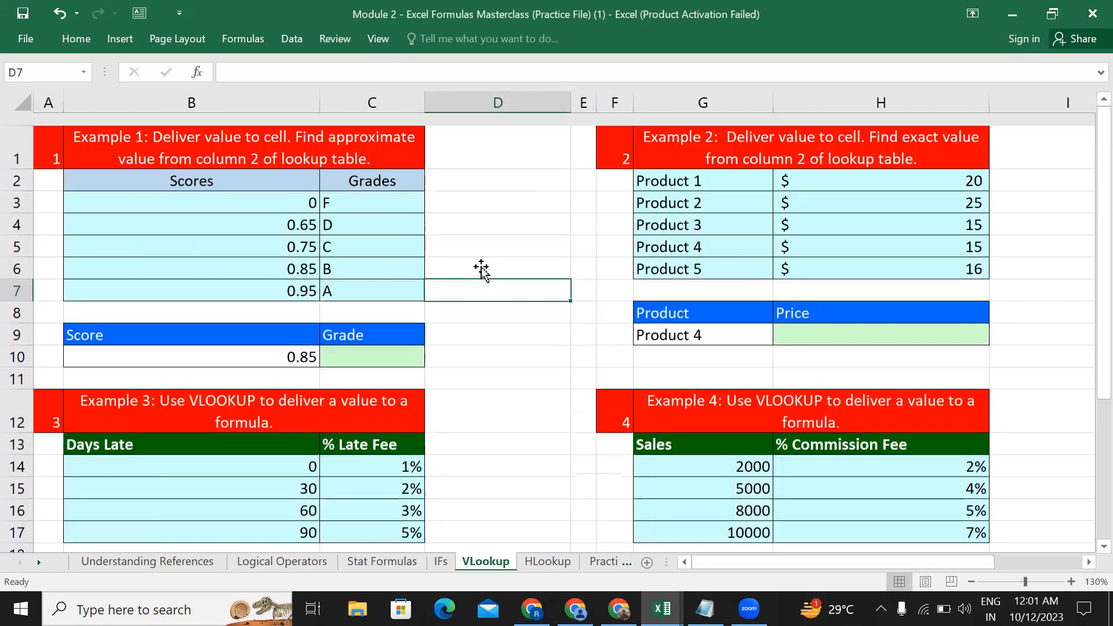
{"action": "scroll", "coordinate": [481, 269], "scroll_direction": "down", "scroll_amount": 1}
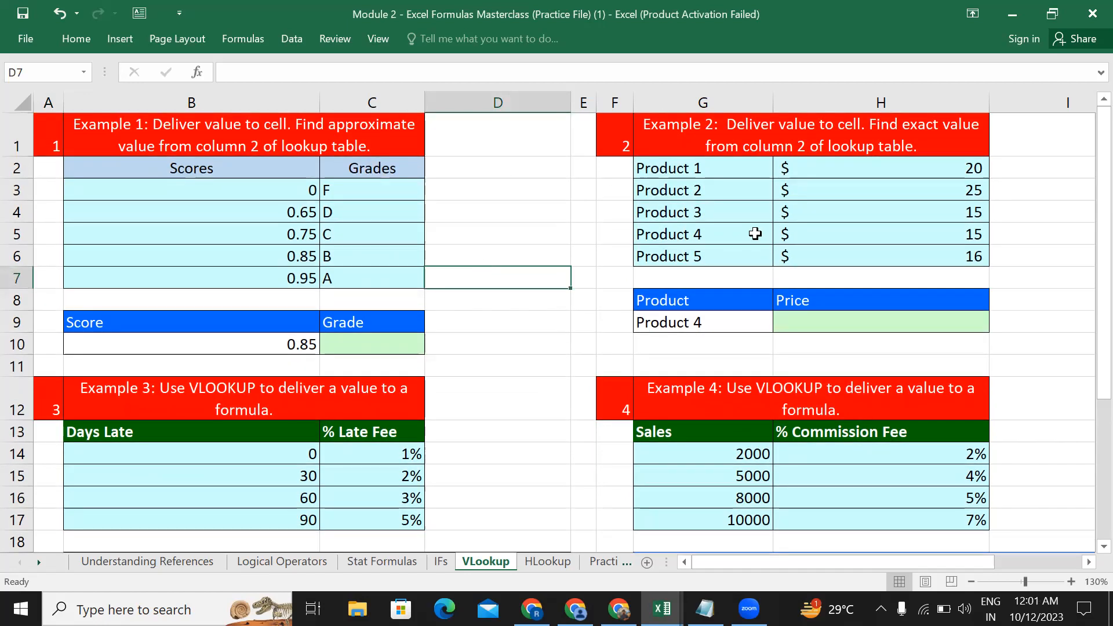
{"action": "left_click", "coordinate": [758, 233]}
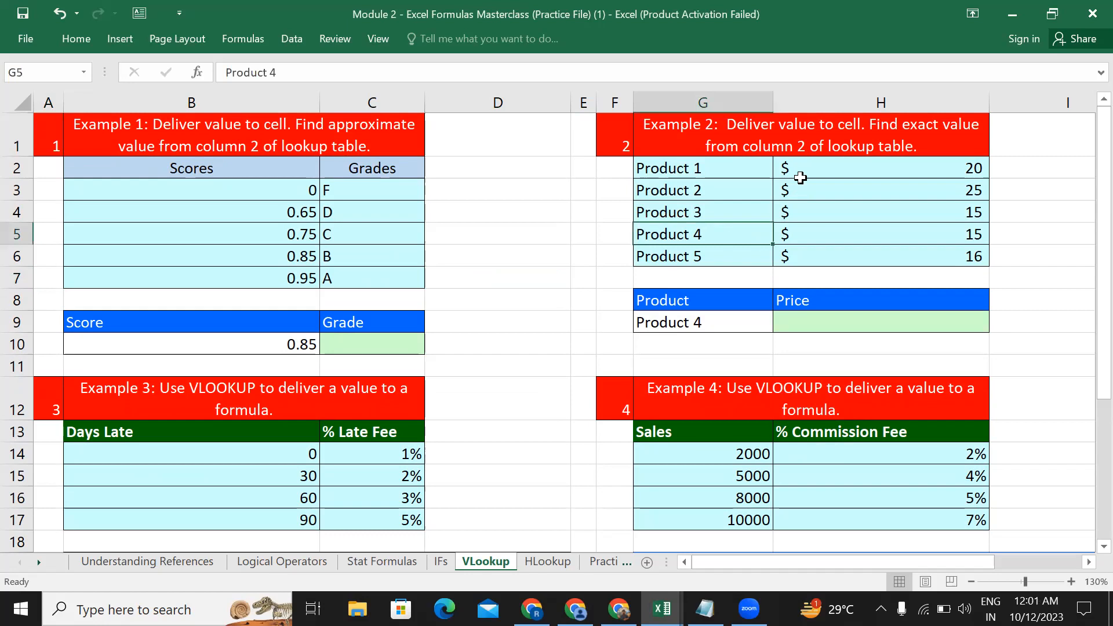
{"action": "left_click", "coordinate": [847, 208]}
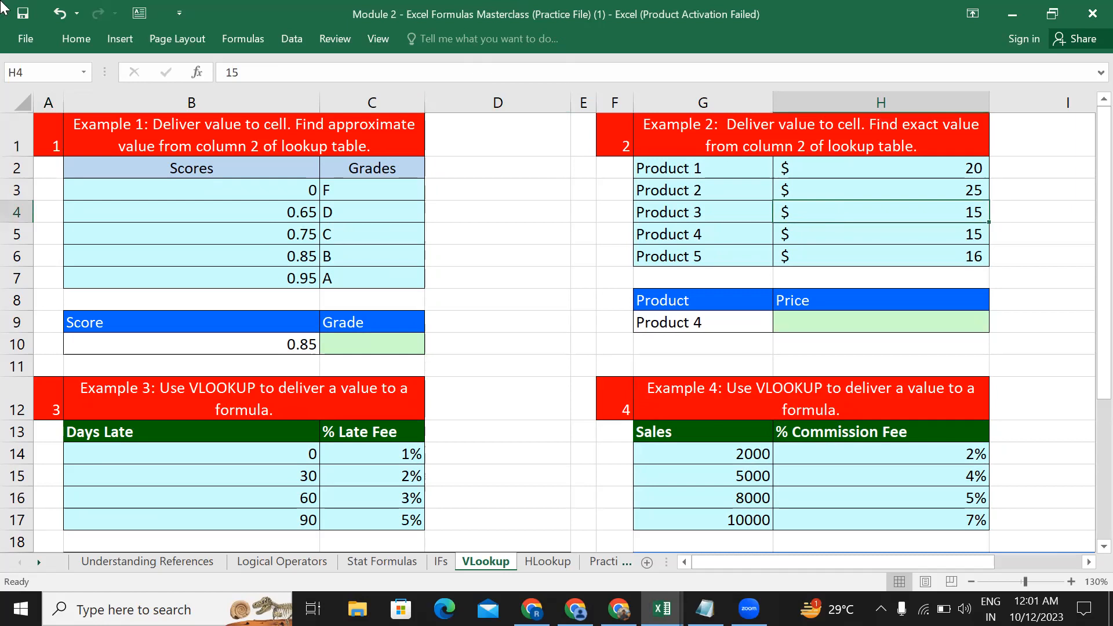
{"action": "left_click", "coordinate": [812, 176]}
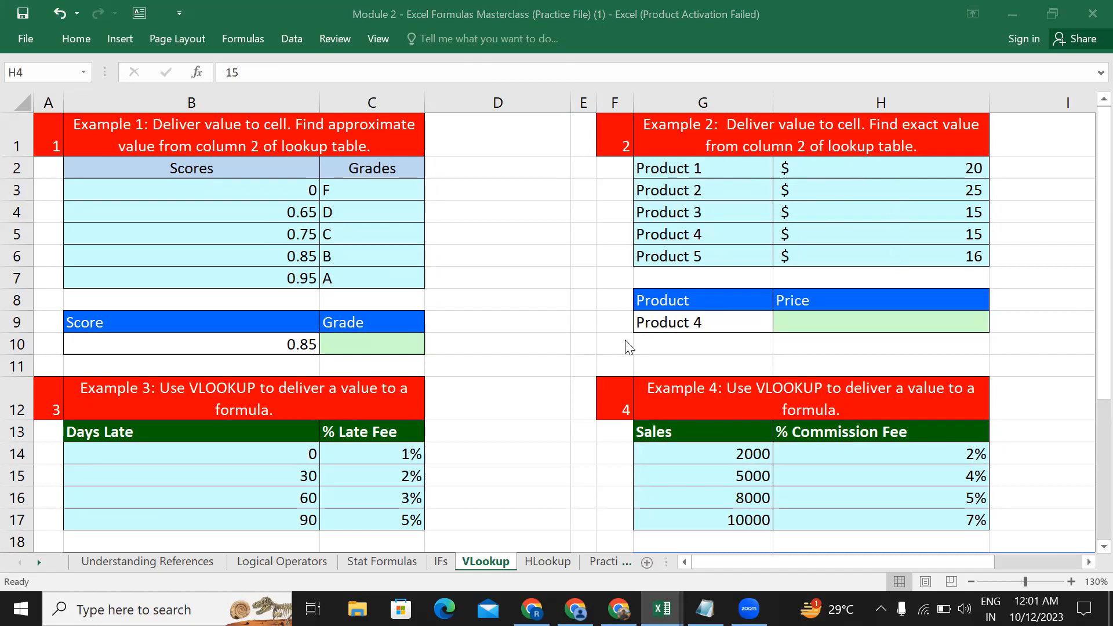
Step: Open the empty Price cell H9 of Example 2 for editing and review the late fee and commission examples
{"action": "left_click", "coordinate": [814, 322]}
{"action": "left_click", "coordinate": [815, 323]}
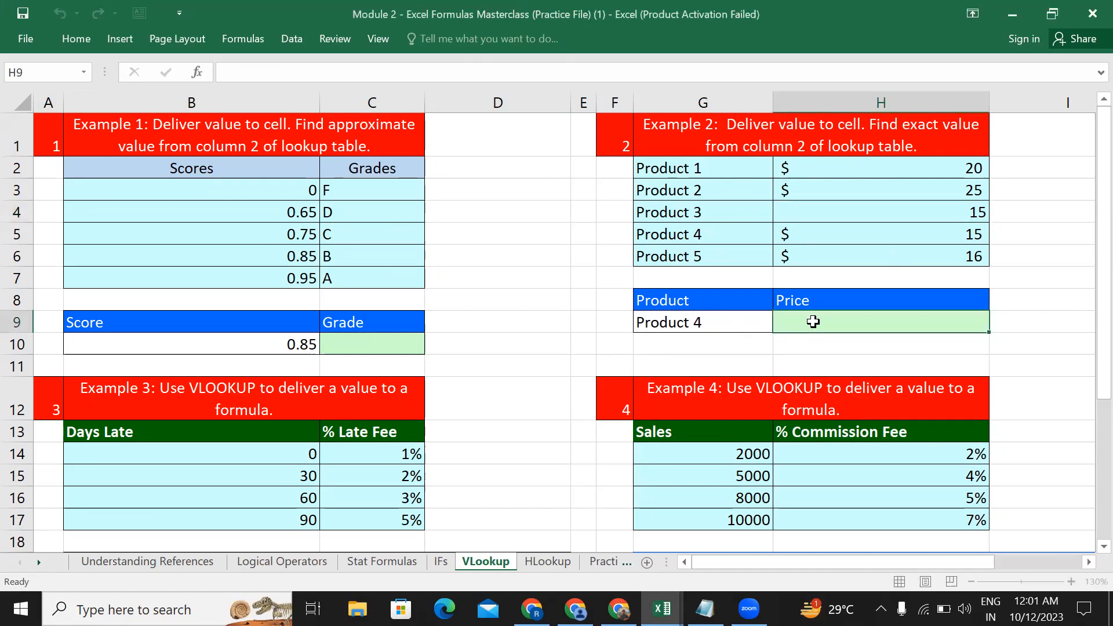
{"action": "double_click", "coordinate": [815, 323]}
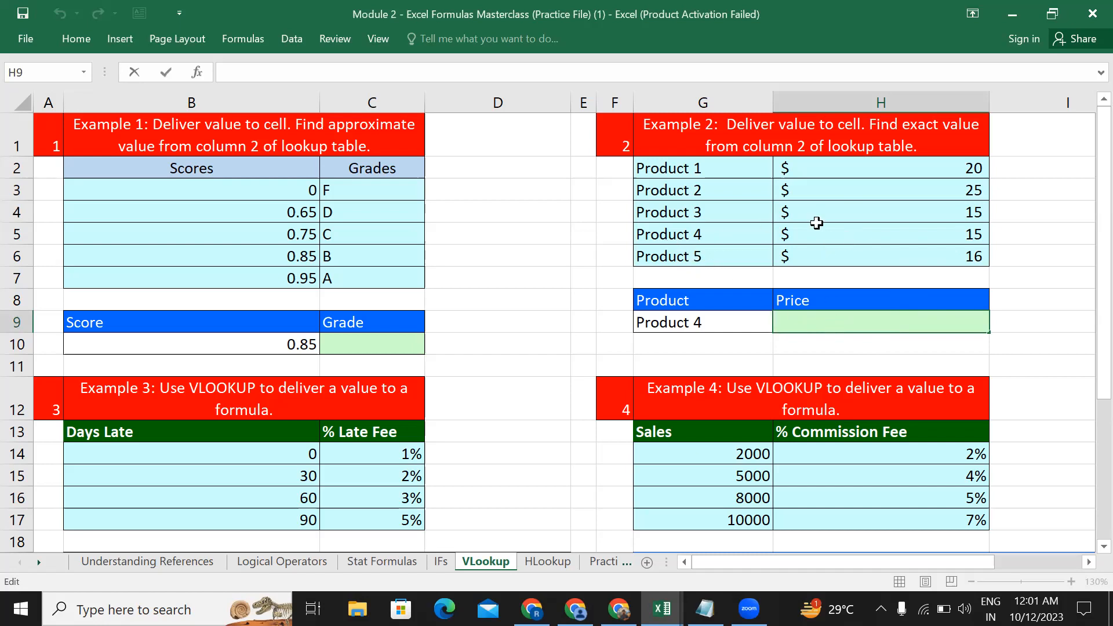
{"action": "scroll", "coordinate": [490, 271], "scroll_direction": "down", "scroll_amount": 1}
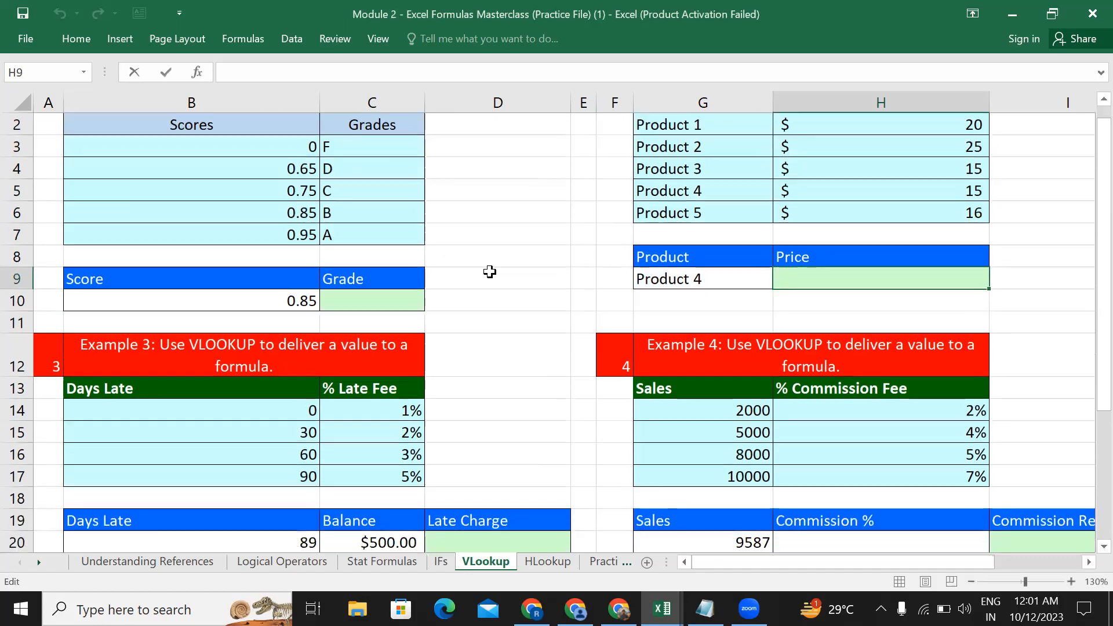
{"action": "scroll", "coordinate": [489, 272], "scroll_direction": "down", "scroll_amount": 1}
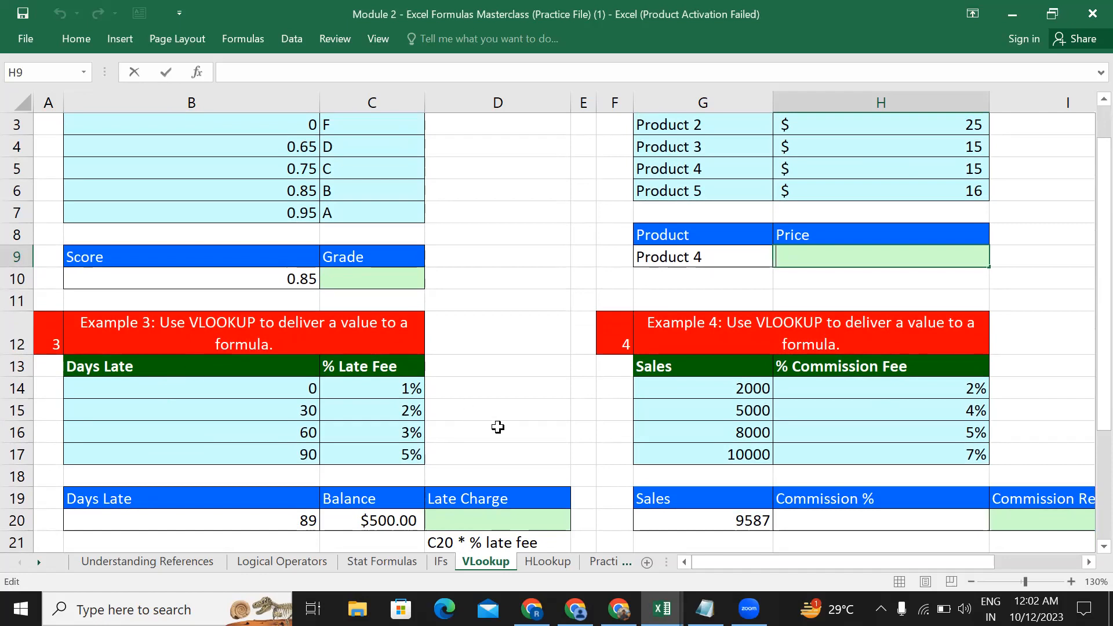
{"action": "scroll", "coordinate": [585, 410], "scroll_direction": "up", "scroll_amount": 1}
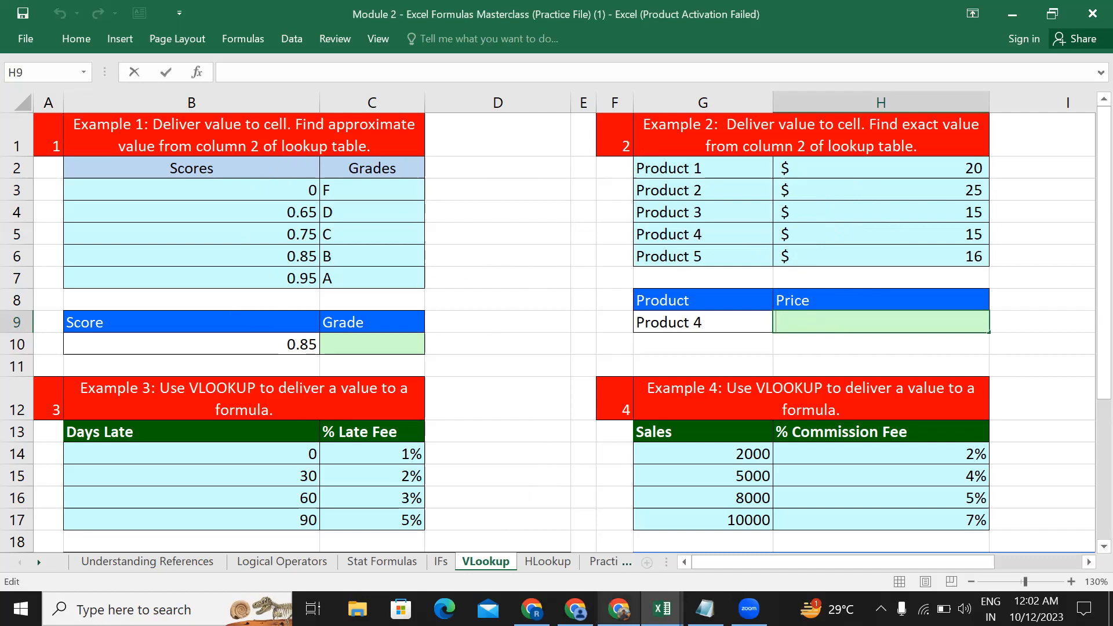
Step: Switch to WhatsApp Web and send Module 2 - Excel Formulas Masterclass (Practice File) (1).xlsm from Downloads to the Sevenett Data Analytics September class group
{"action": "left_click", "coordinate": [619, 609]}
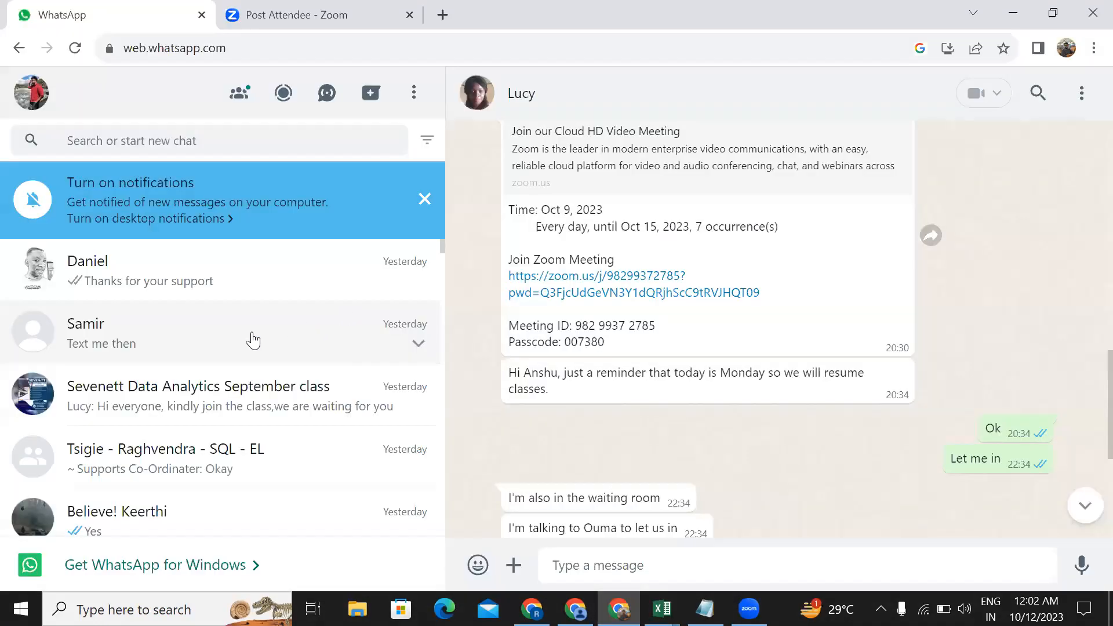
{"action": "left_click", "coordinate": [186, 390]}
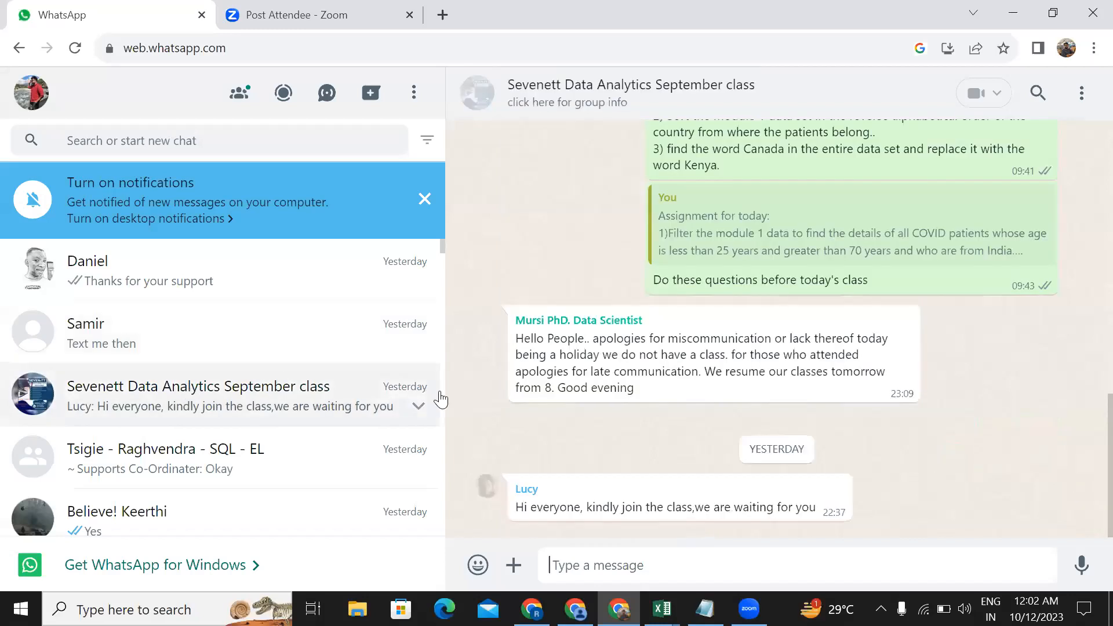
{"action": "left_click", "coordinate": [514, 565]}
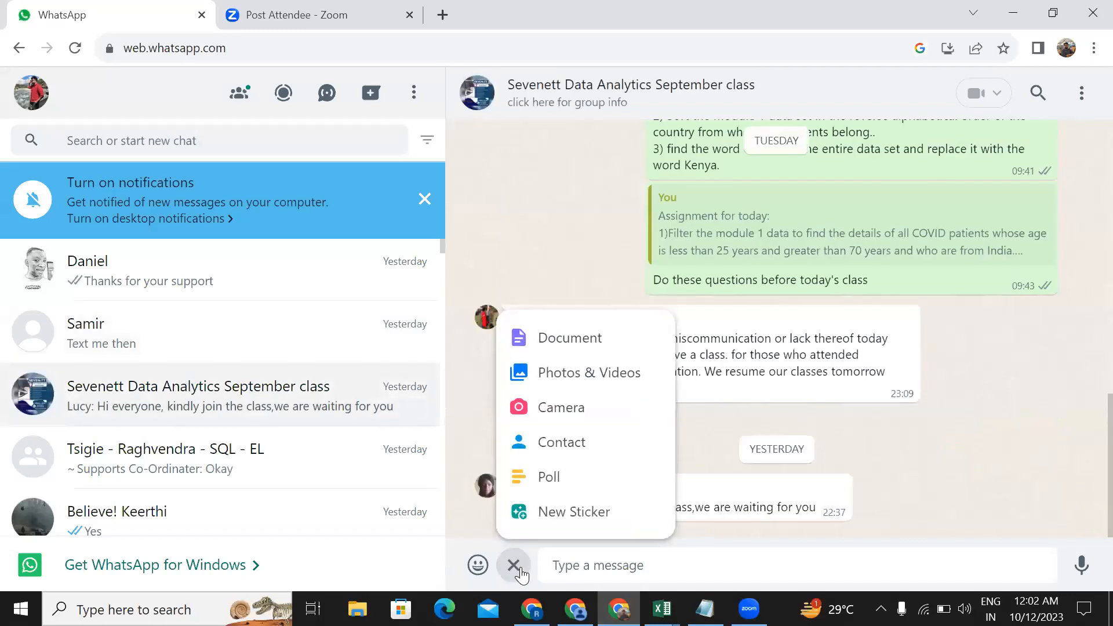
{"action": "left_click", "coordinate": [582, 345]}
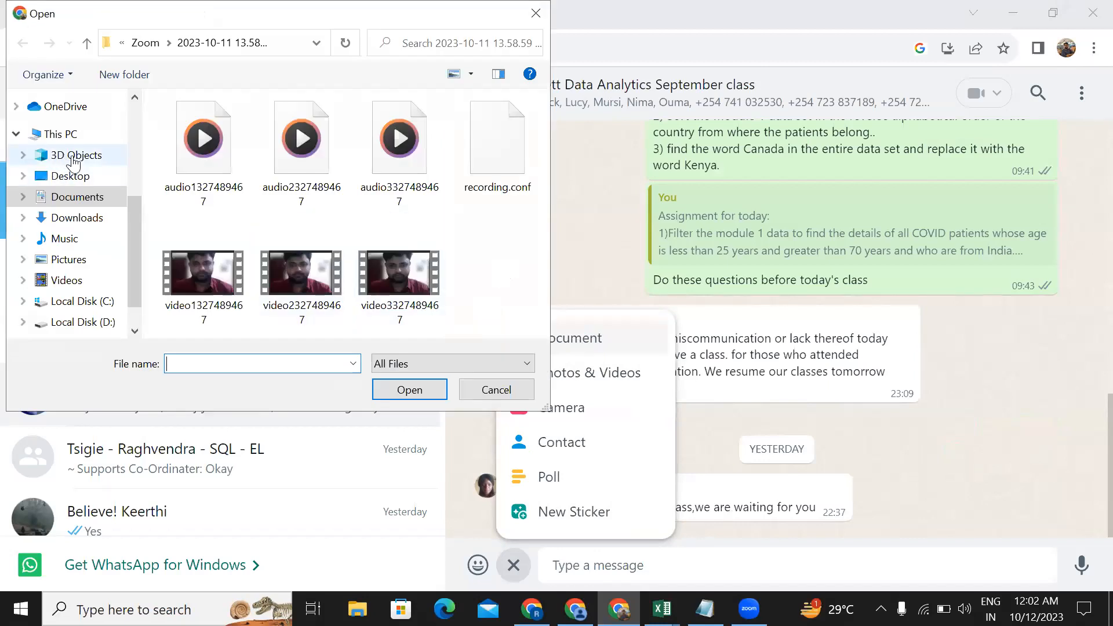
{"action": "left_click", "coordinate": [75, 218]}
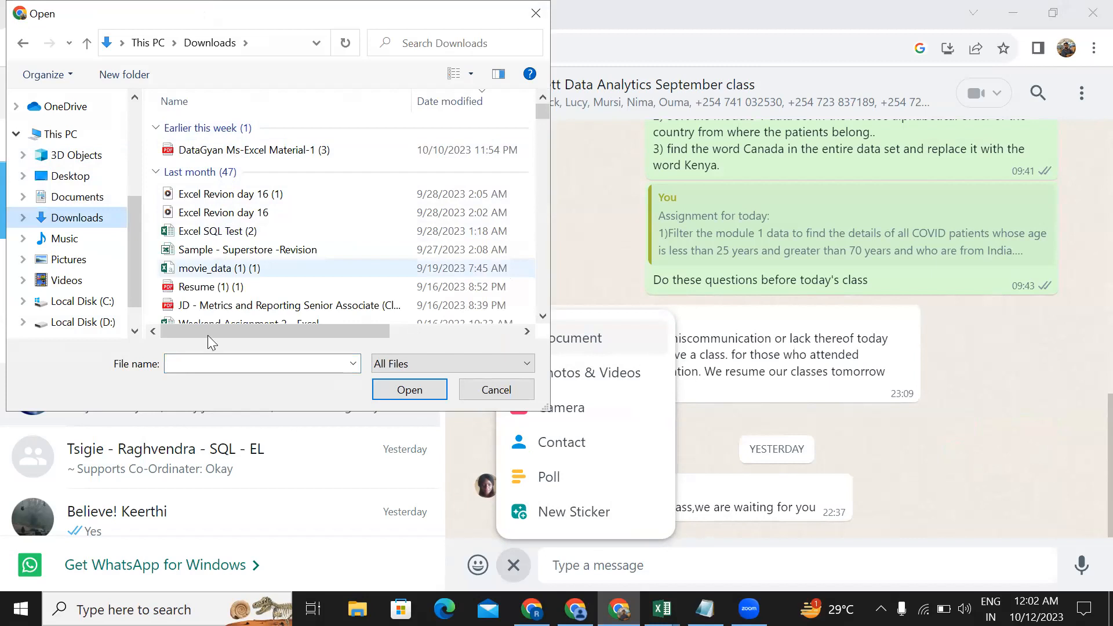
{"action": "left_click", "coordinate": [200, 366]}
{"action": "type", "text": "mod"}
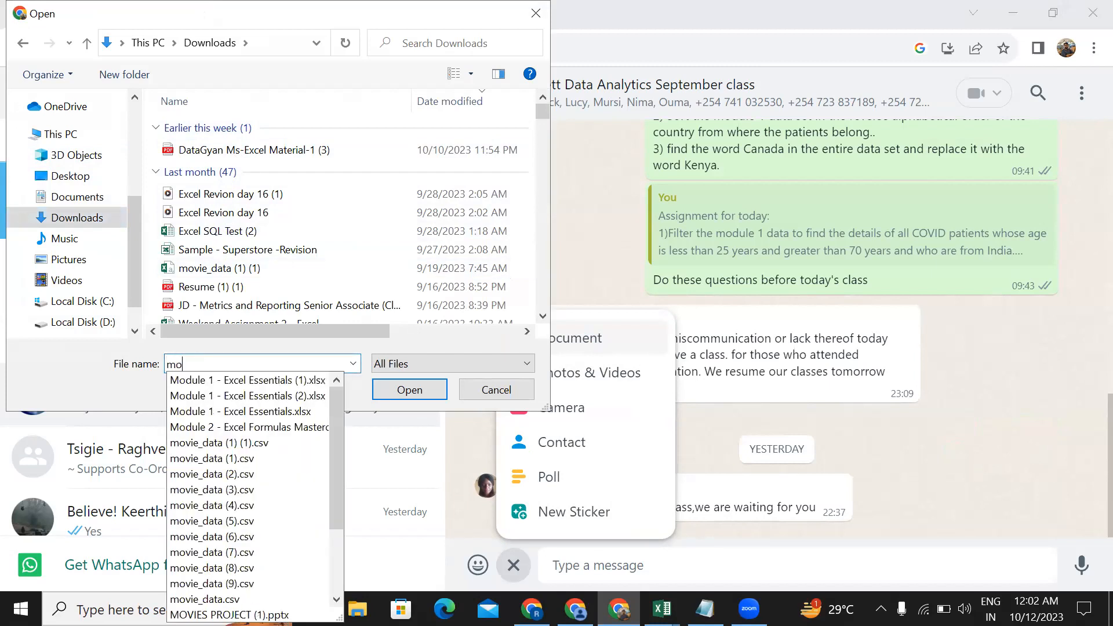
{"action": "left_click", "coordinate": [237, 427]}
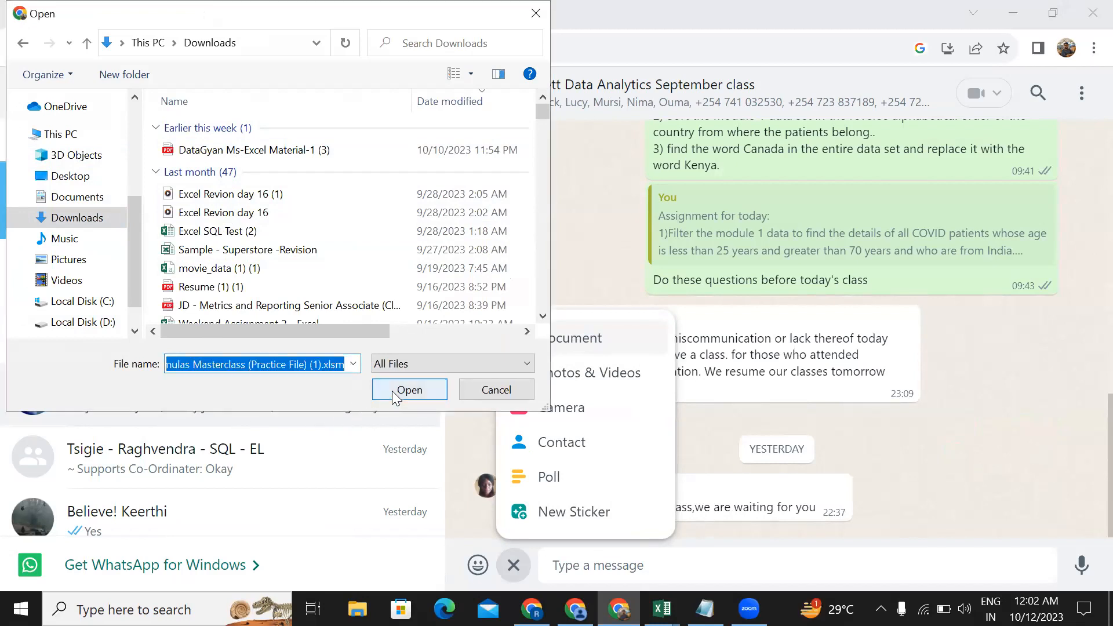
{"action": "left_click", "coordinate": [392, 391]}
{"action": "left_click", "coordinate": [1071, 552]}
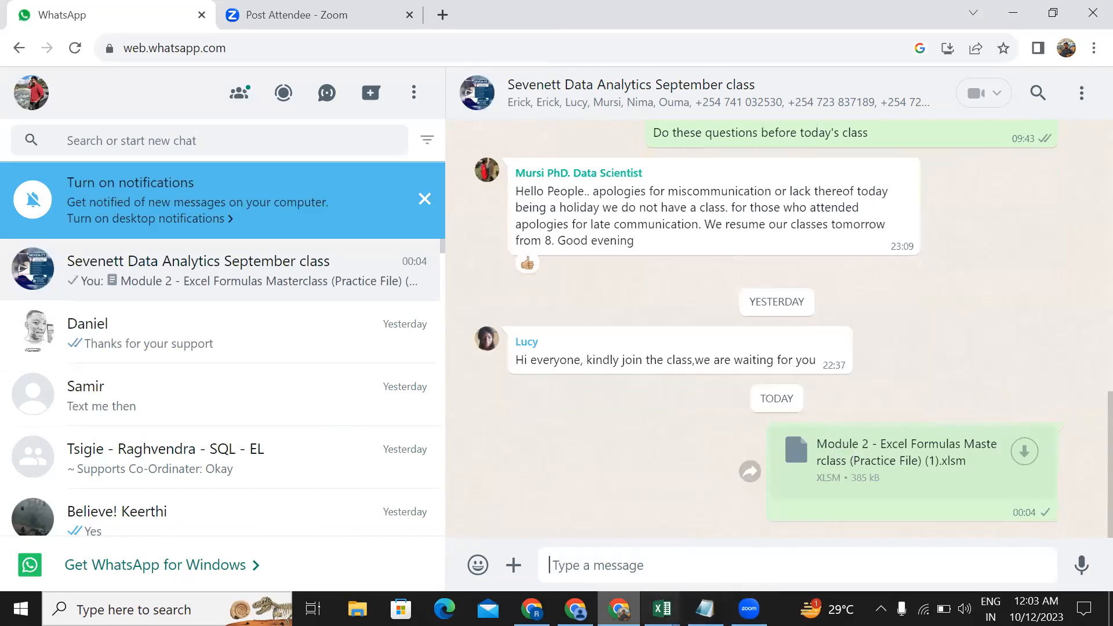
Step: Switch back to Excel and look over the Understanding References and Logical Operators sheets, including the empty result columns for the logical formulas
{"action": "left_click", "coordinate": [619, 608]}
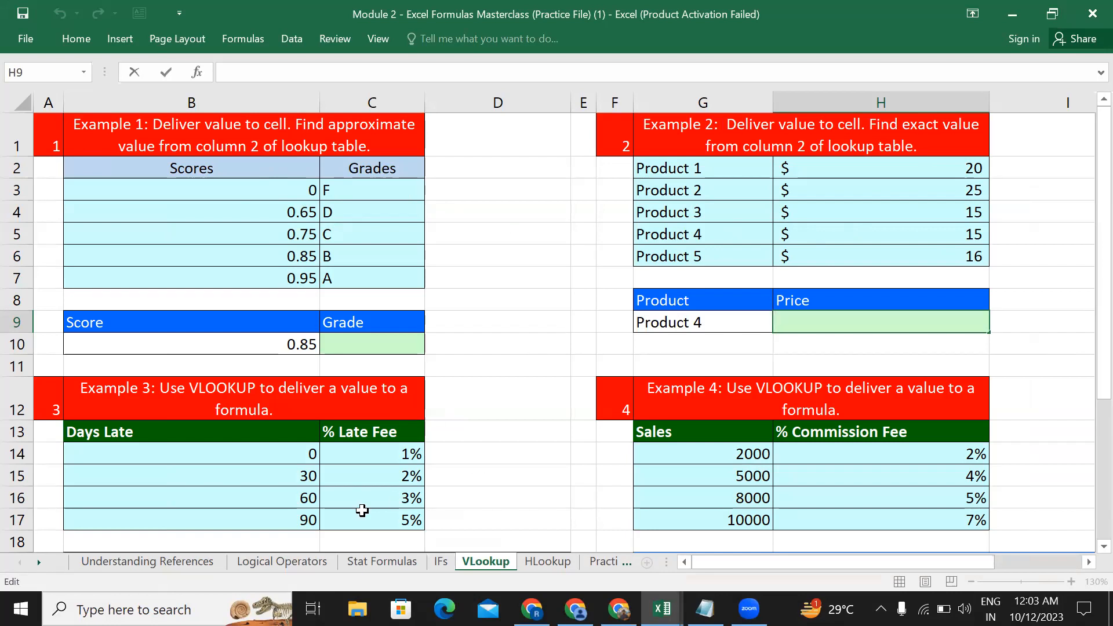
{"action": "left_click", "coordinate": [132, 562]}
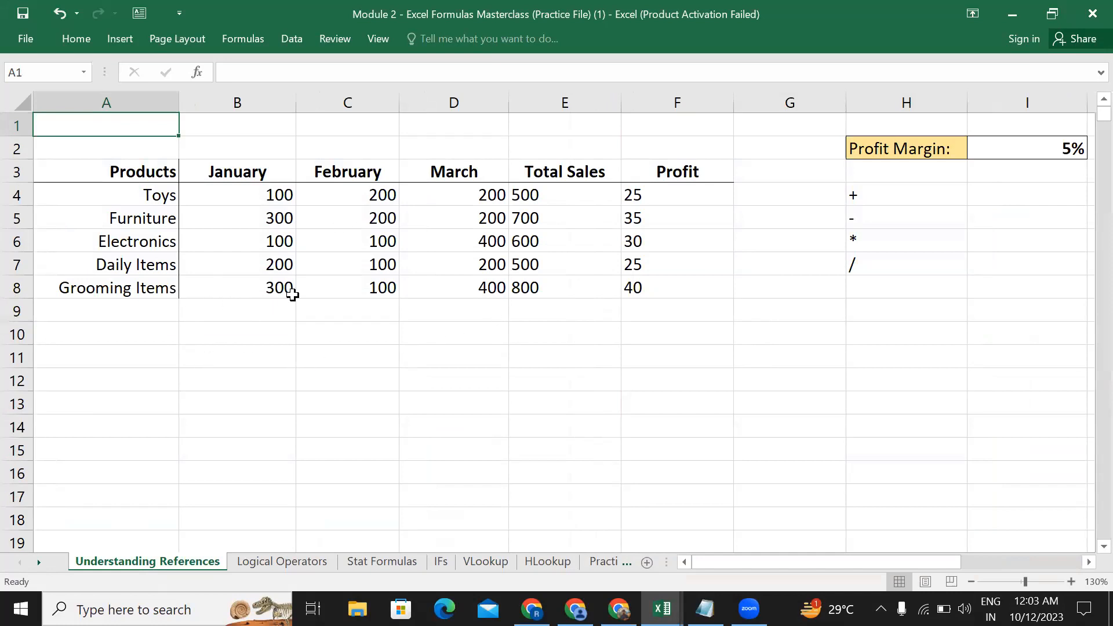
{"action": "left_click", "coordinate": [282, 562]}
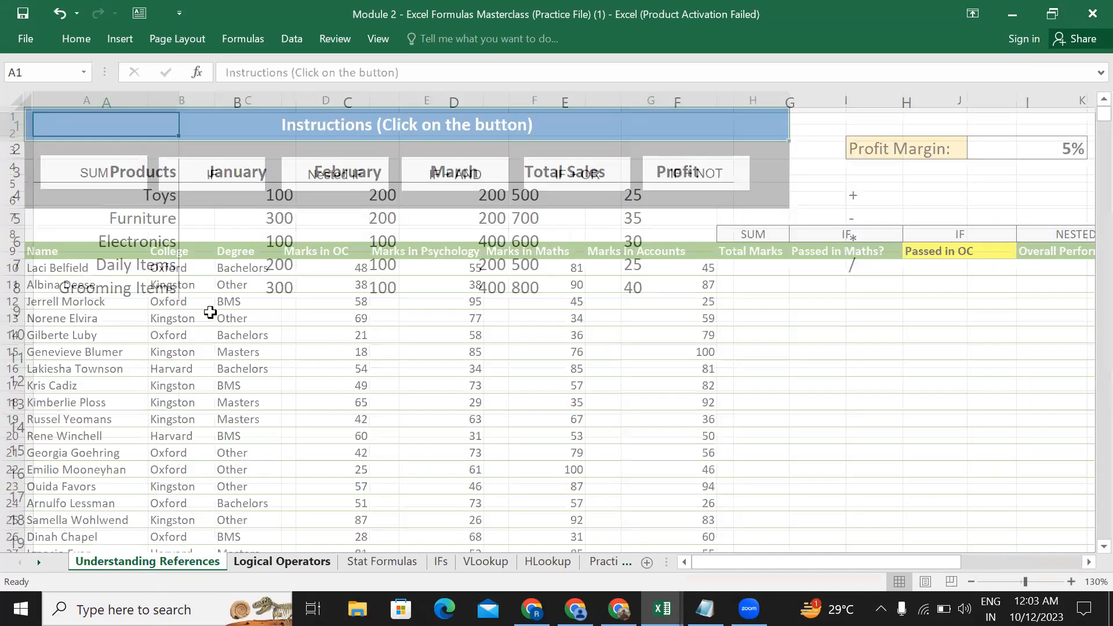
{"action": "scroll", "coordinate": [625, 312], "scroll_direction": "right", "scroll_amount": 5}
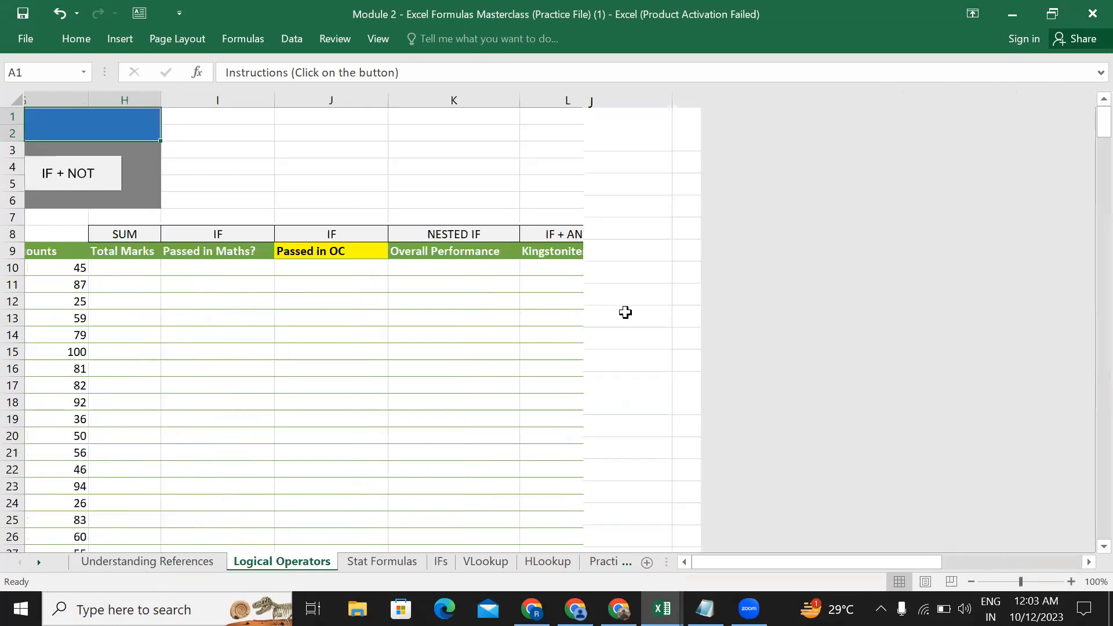
{"action": "scroll", "coordinate": [625, 312], "scroll_direction": "right", "scroll_amount": 5}
{"action": "scroll", "coordinate": [625, 312], "scroll_direction": "left", "scroll_amount": 8}
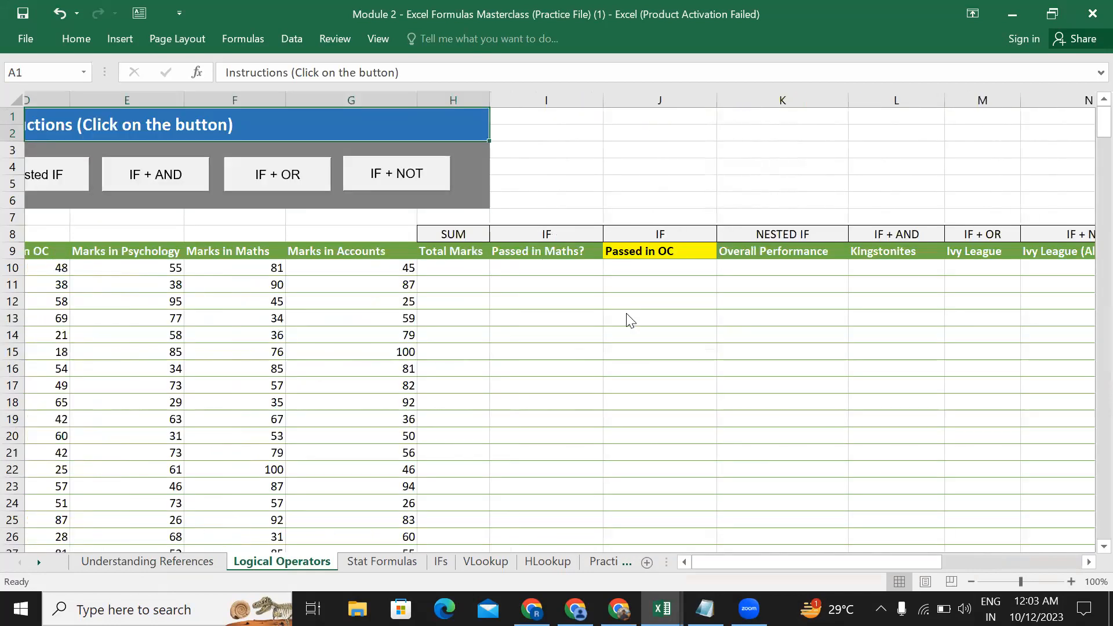
Step: Leave the practice workbook, switch to the Zoom meeting and stop sharing the screen
{"action": "key", "text": "alt+Tab"}
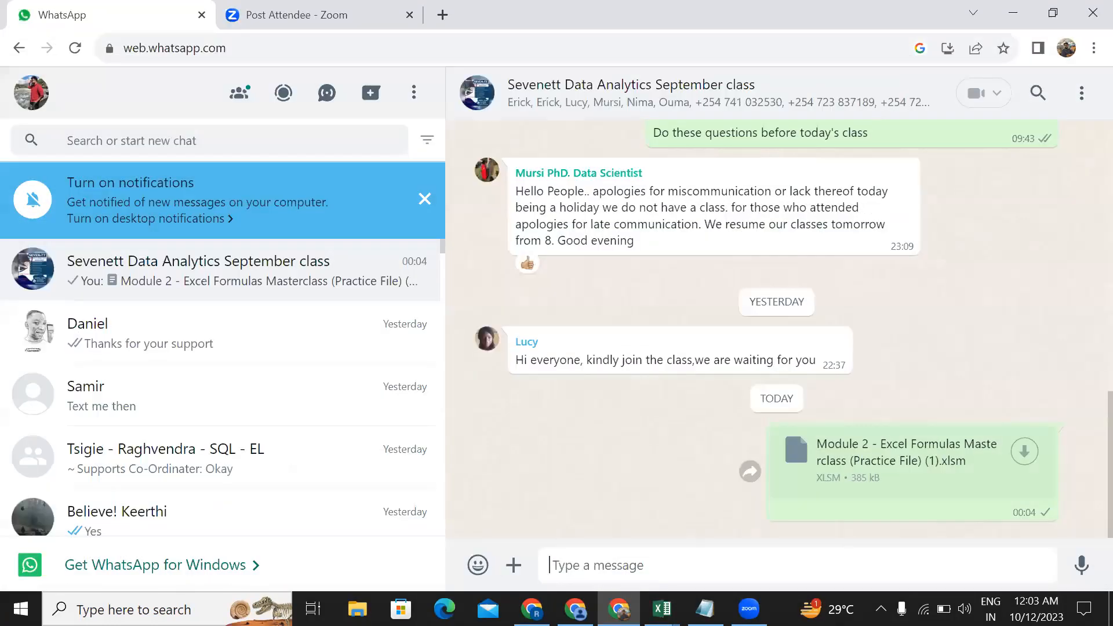
{"action": "left_click", "coordinate": [749, 609]}
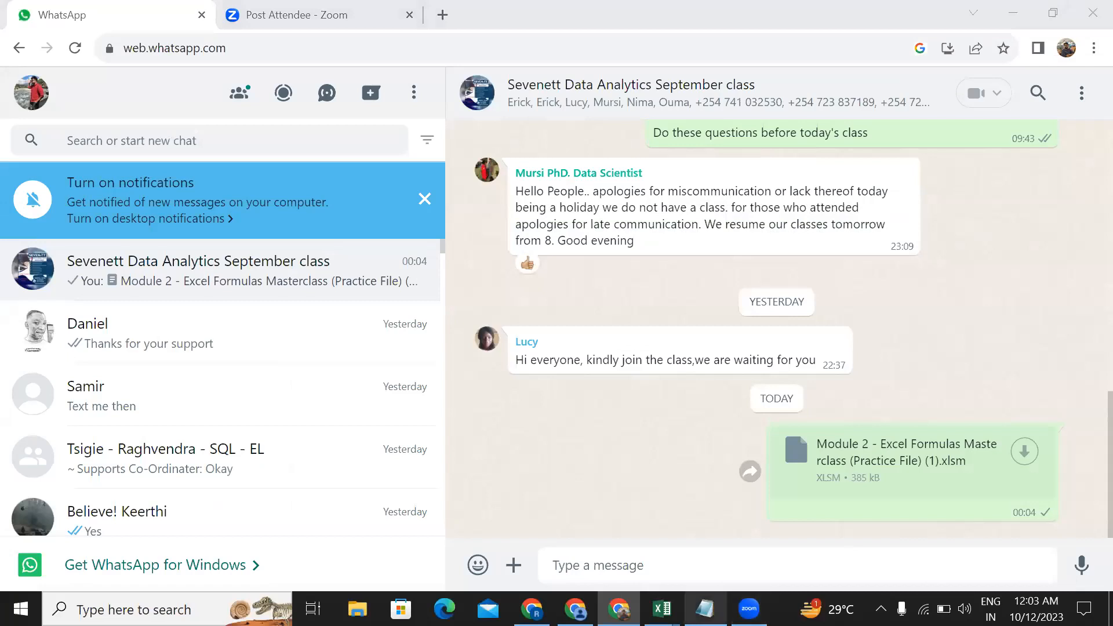
{"action": "left_click", "coordinate": [619, 609]}
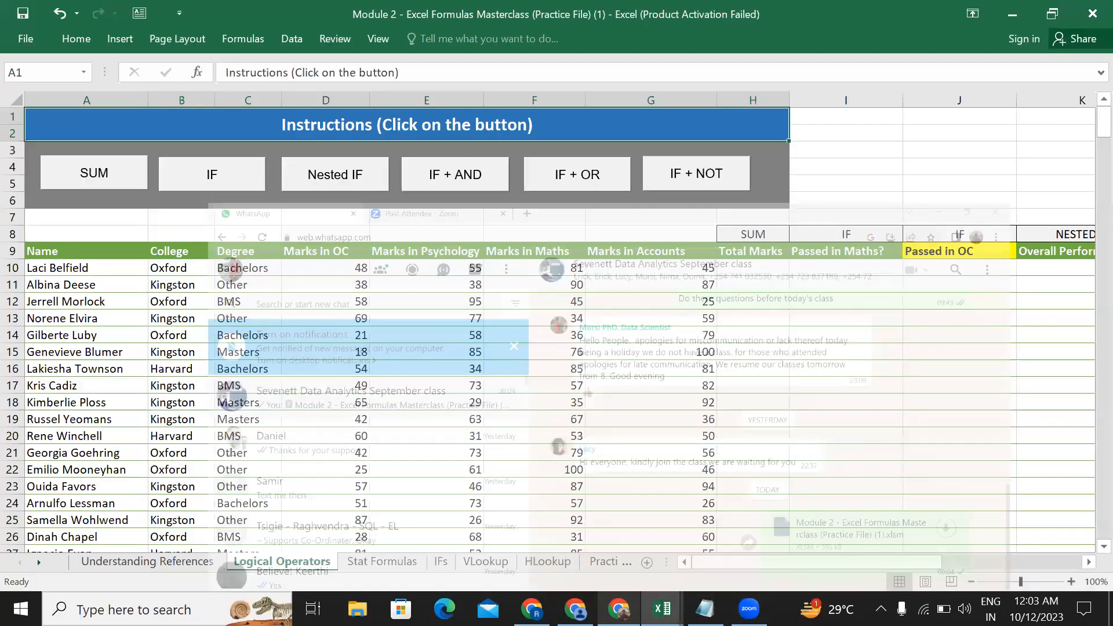
{"action": "left_click", "coordinate": [620, 608]}
{"action": "left_click", "coordinate": [749, 609]}
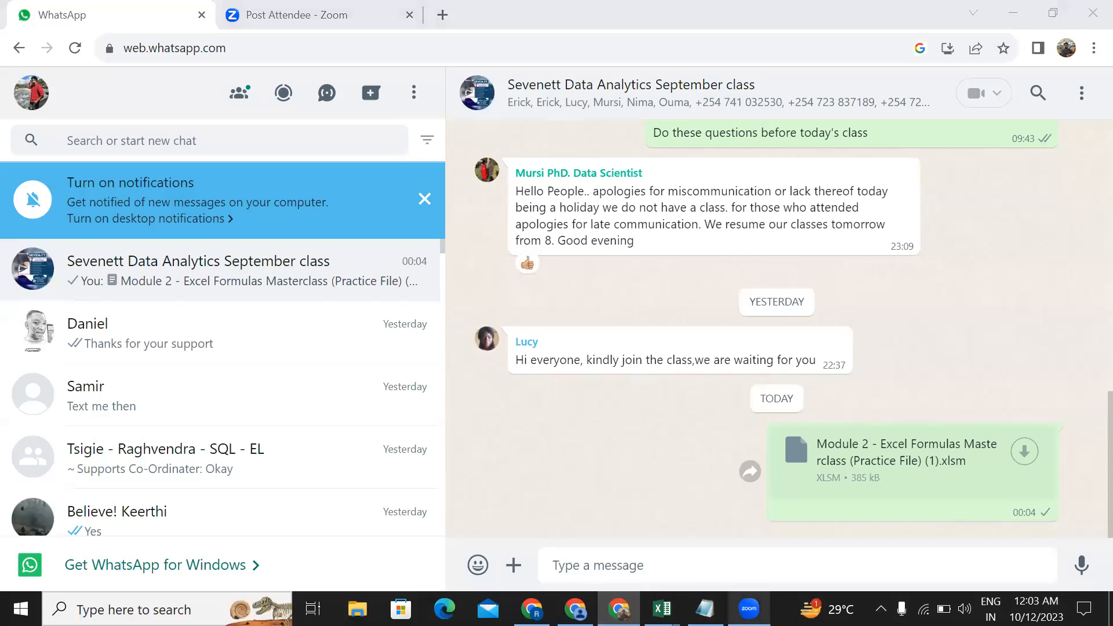
{"action": "left_click", "coordinate": [624, 28]}
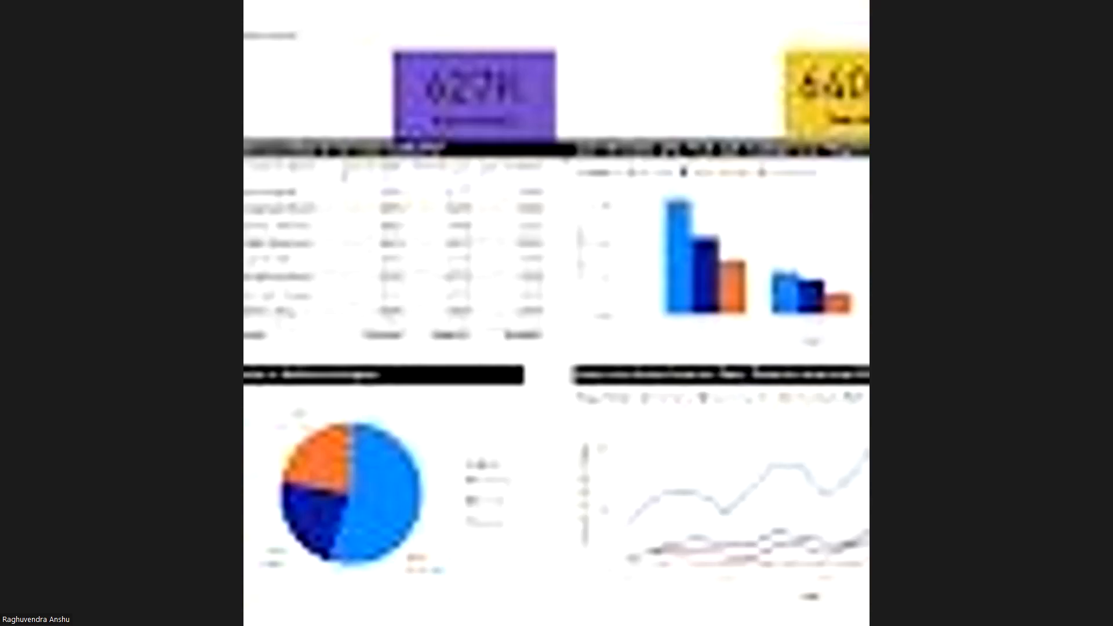